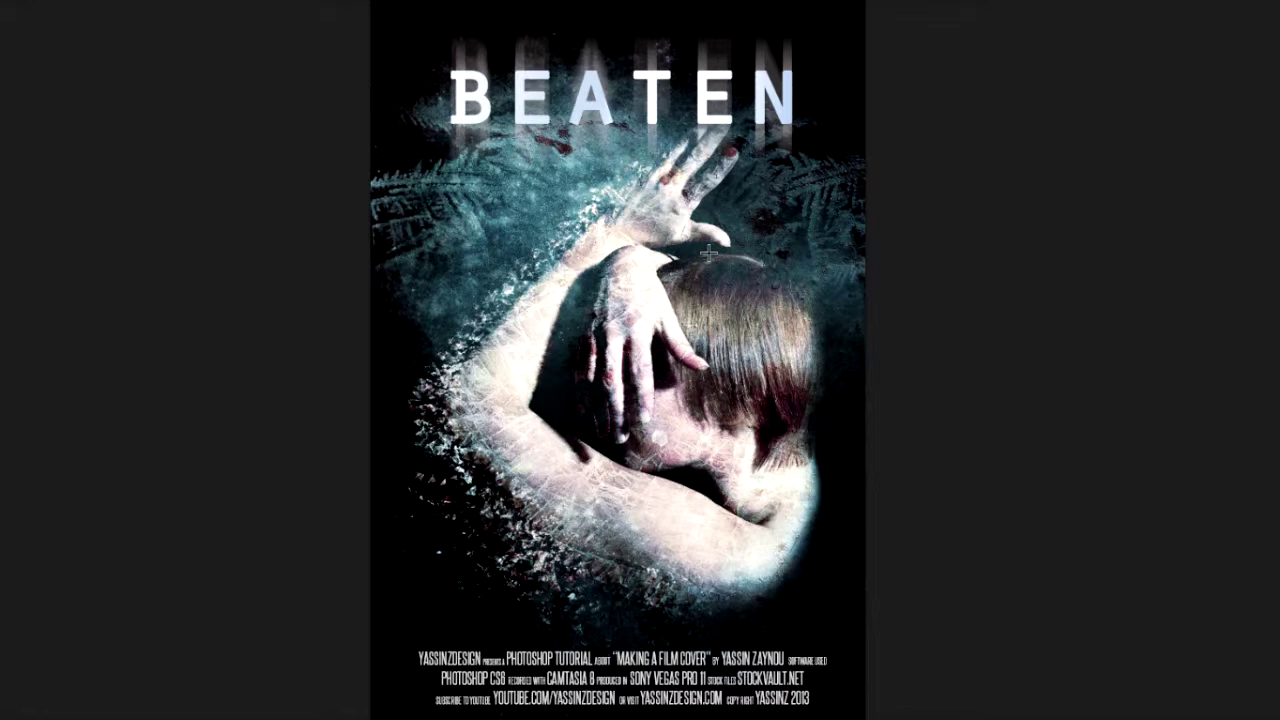
key("f")
key("ctrl+o")
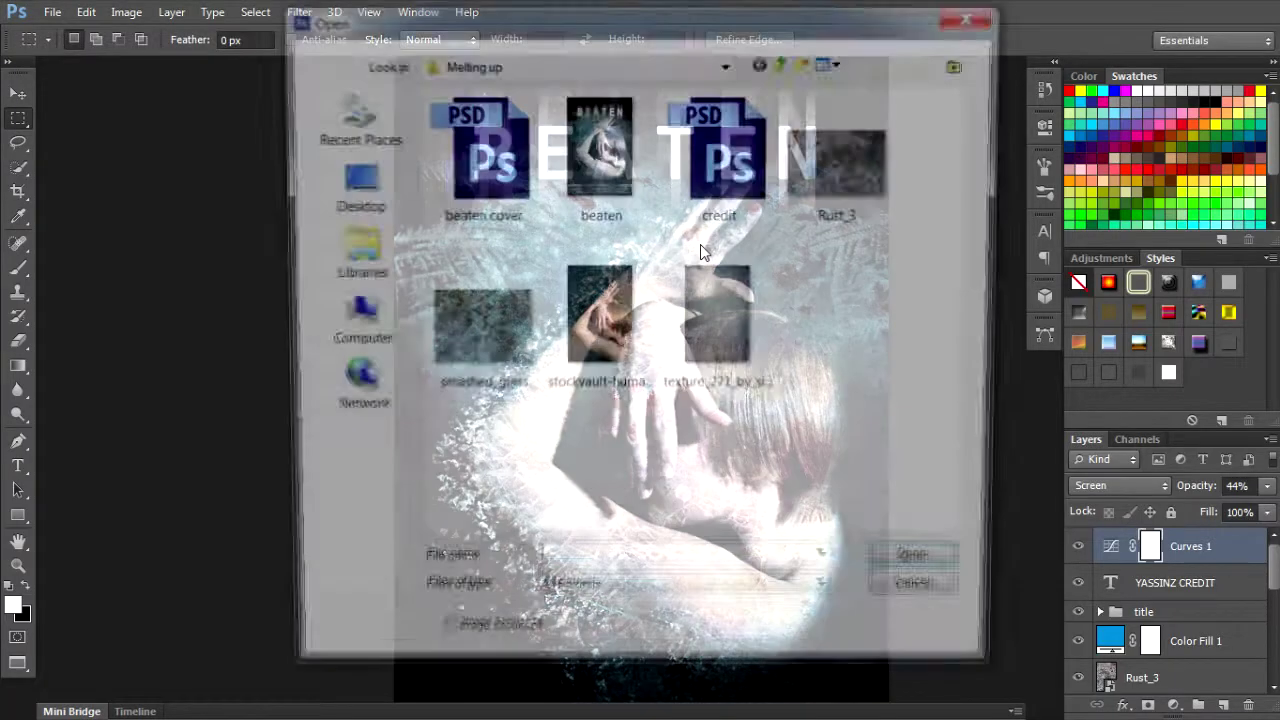
left_click(610, 320)
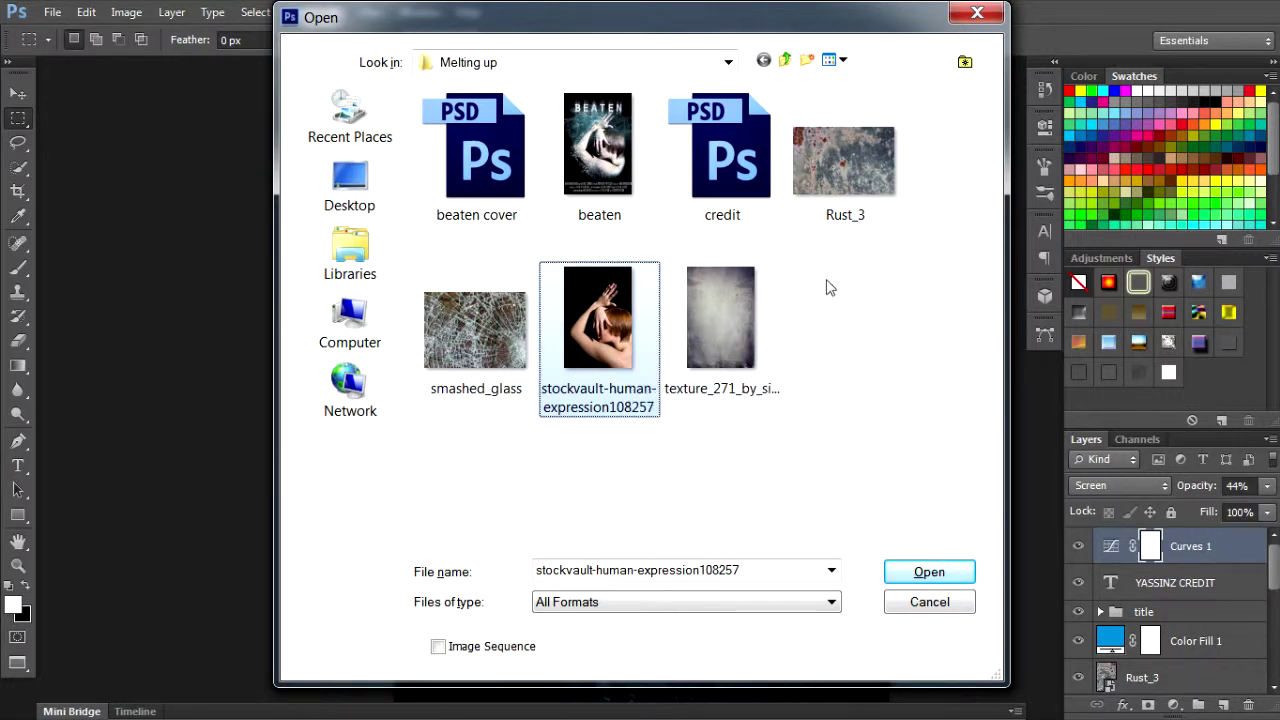
left_click(928, 604)
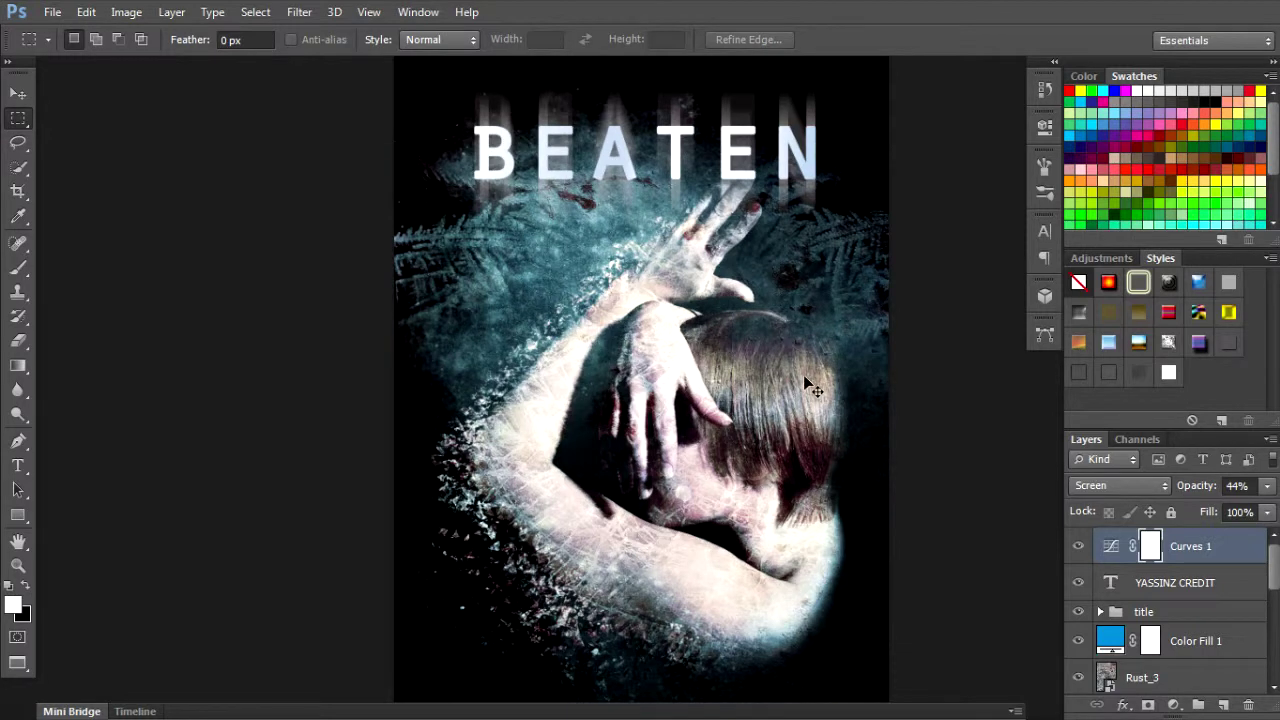
Create a new document named "beaten 2", 1200 x 1800 pixels, 72 pixels/centimeter, RGB Color, with a white background
key("ctrl+n")
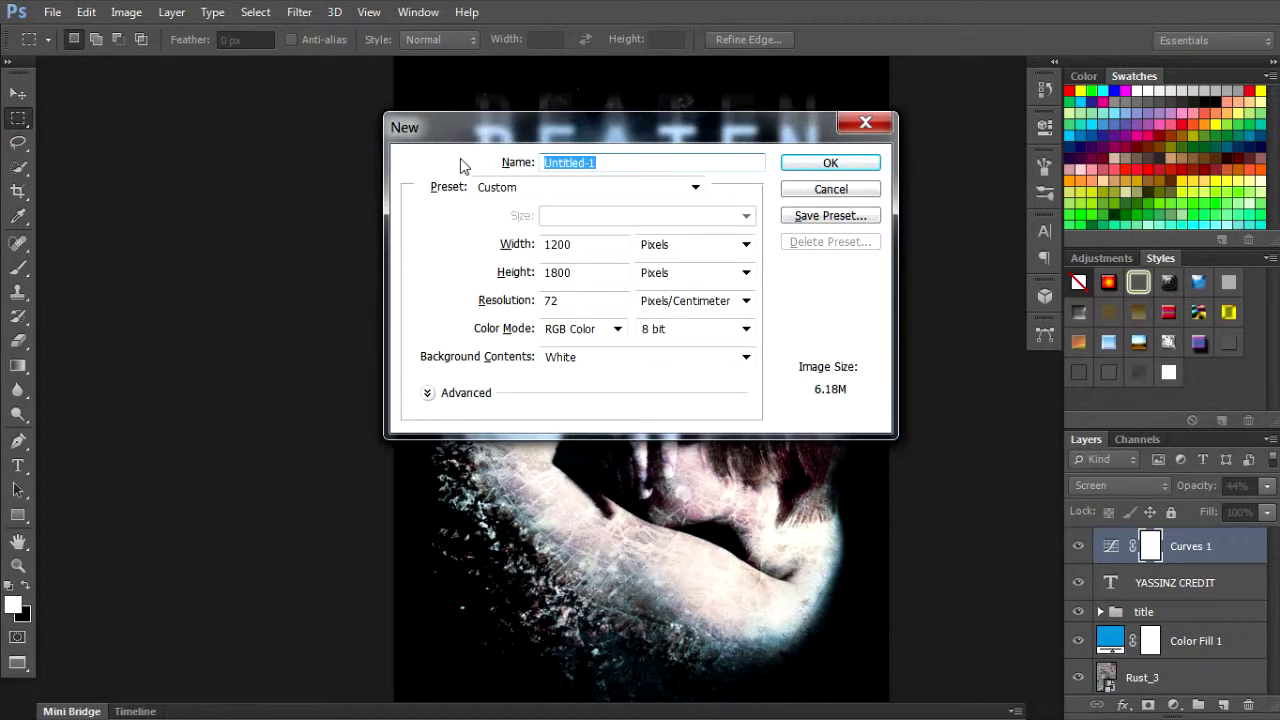
type("beaten 2")
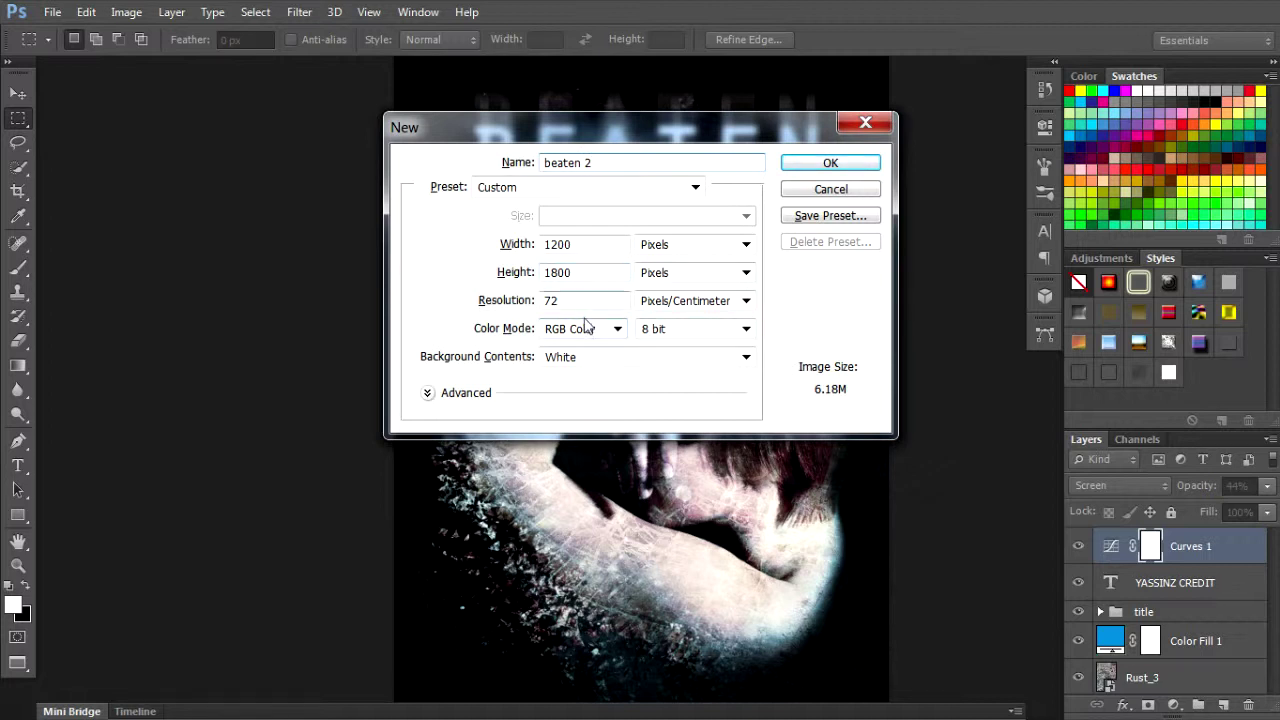
left_click(618, 360)
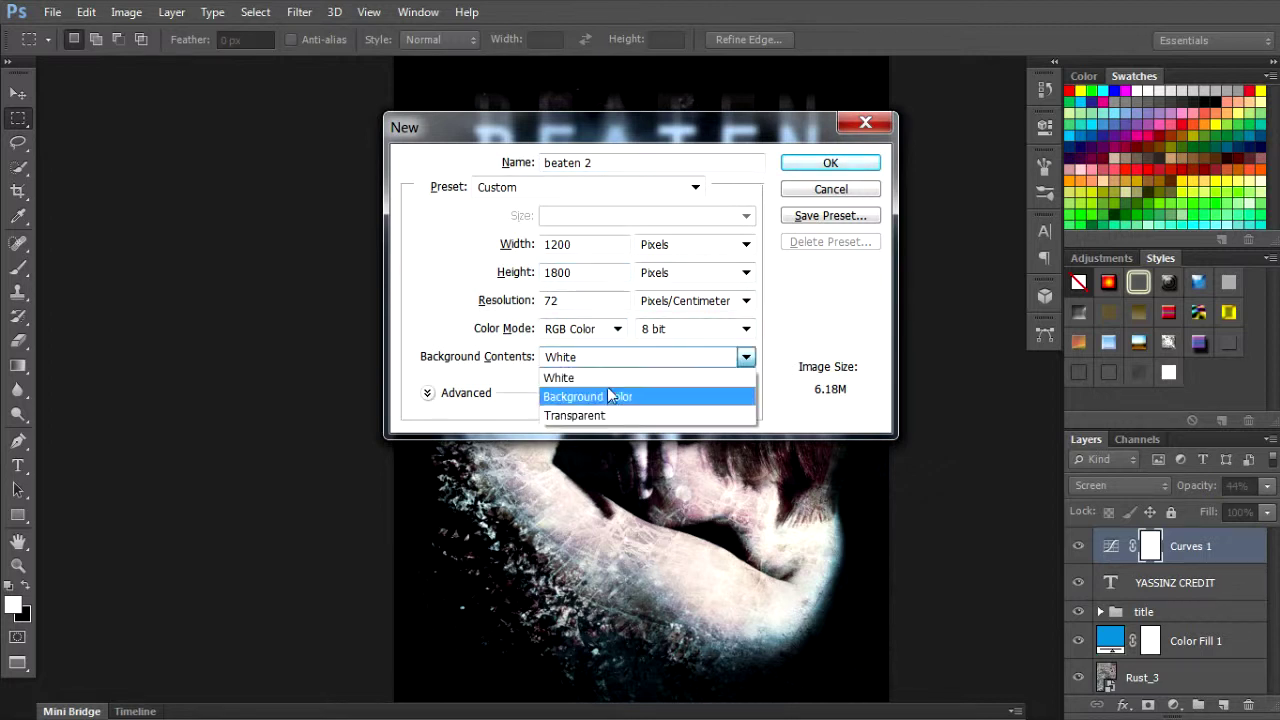
left_click(605, 398)
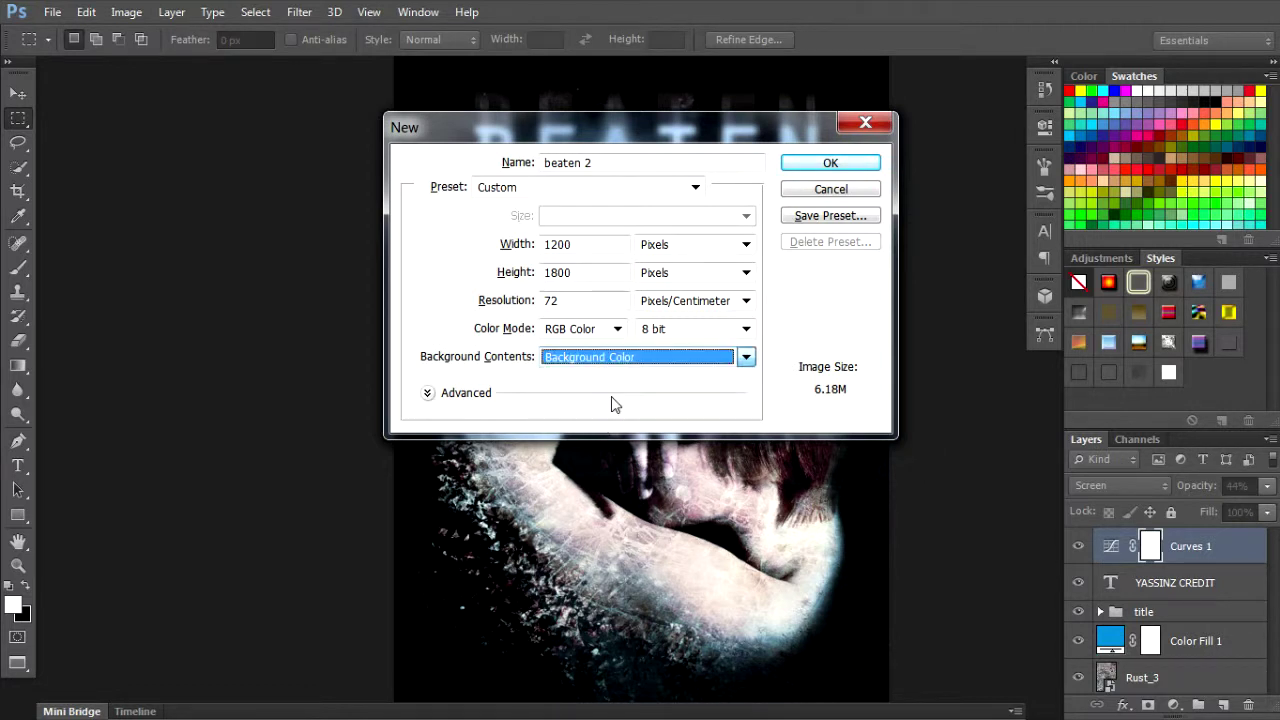
left_click(646, 360)
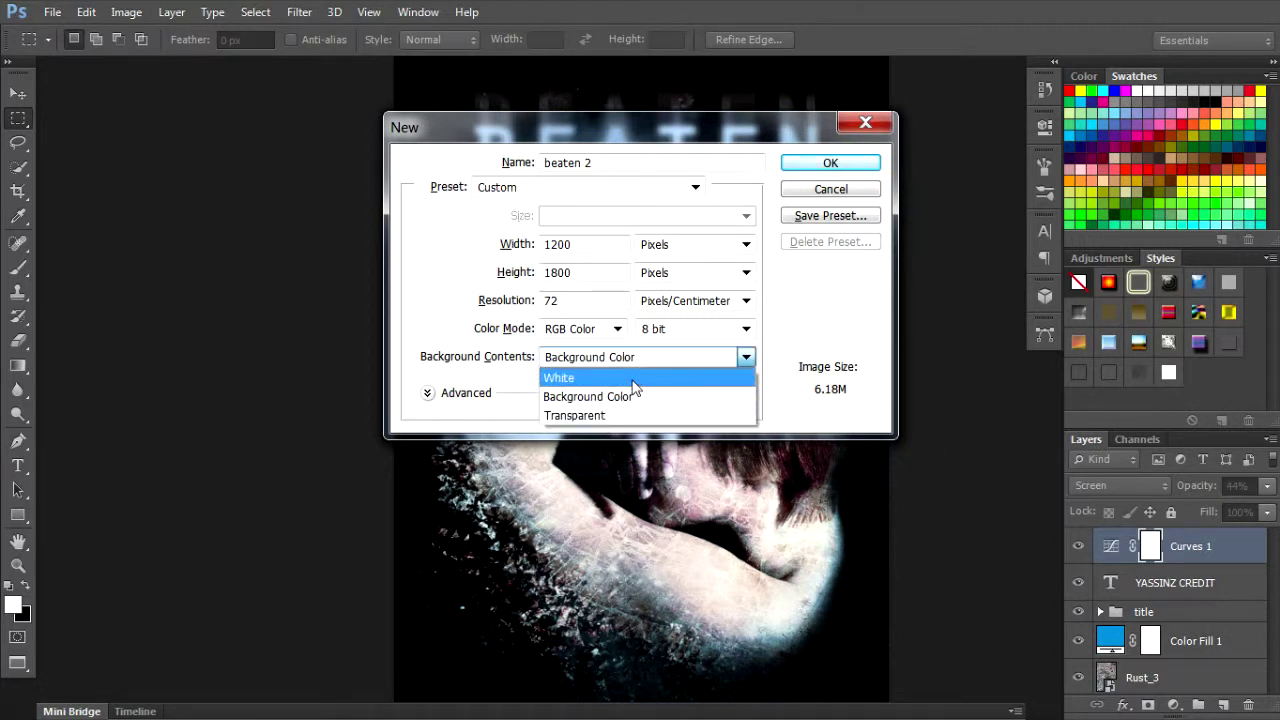
left_click(634, 386)
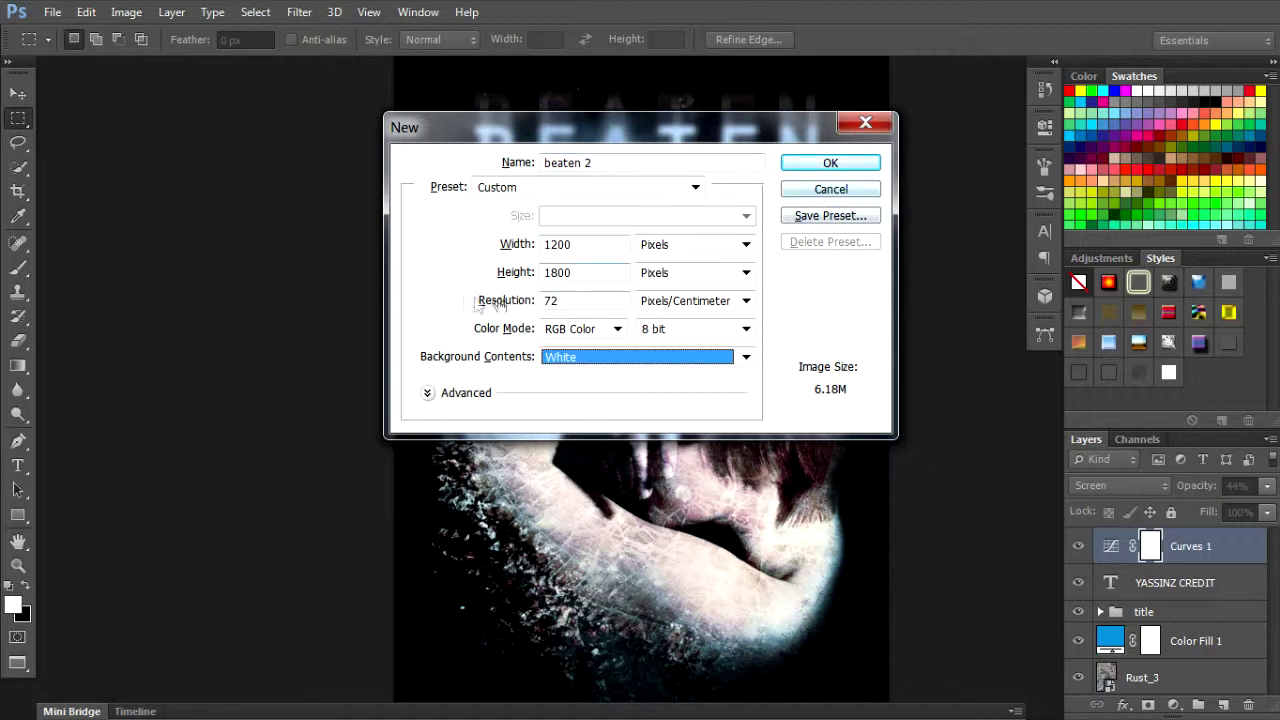
left_click(838, 166)
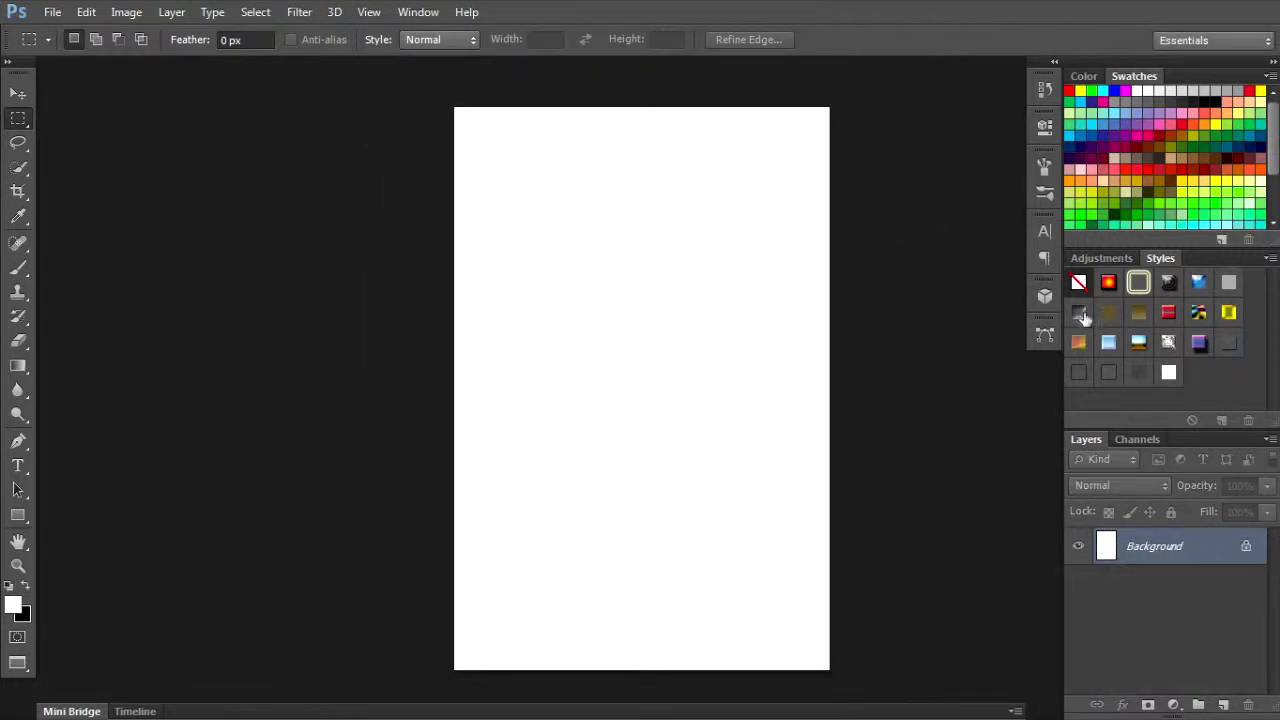
Place the image stockvault-human-expression108257 and scale it to about 32%, centred near X 540, Y 740 px
left_click_drag(611, 309, 536, 299)
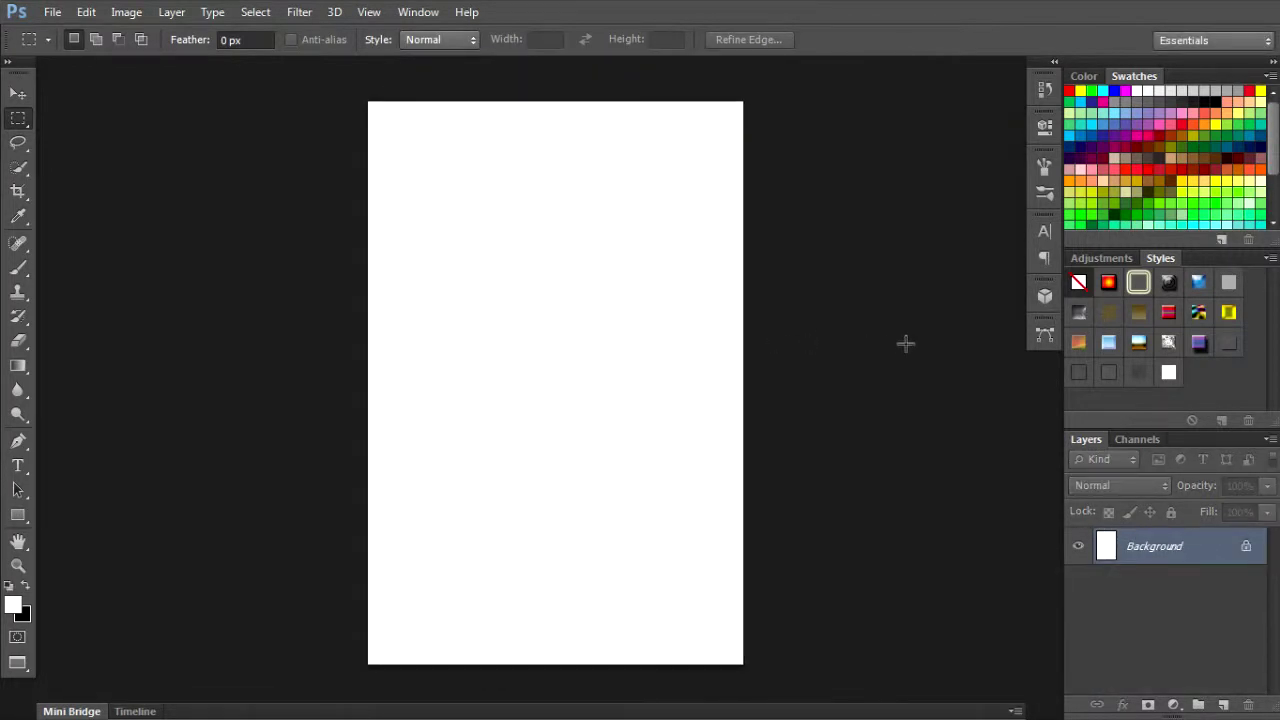
left_click(50, 13)
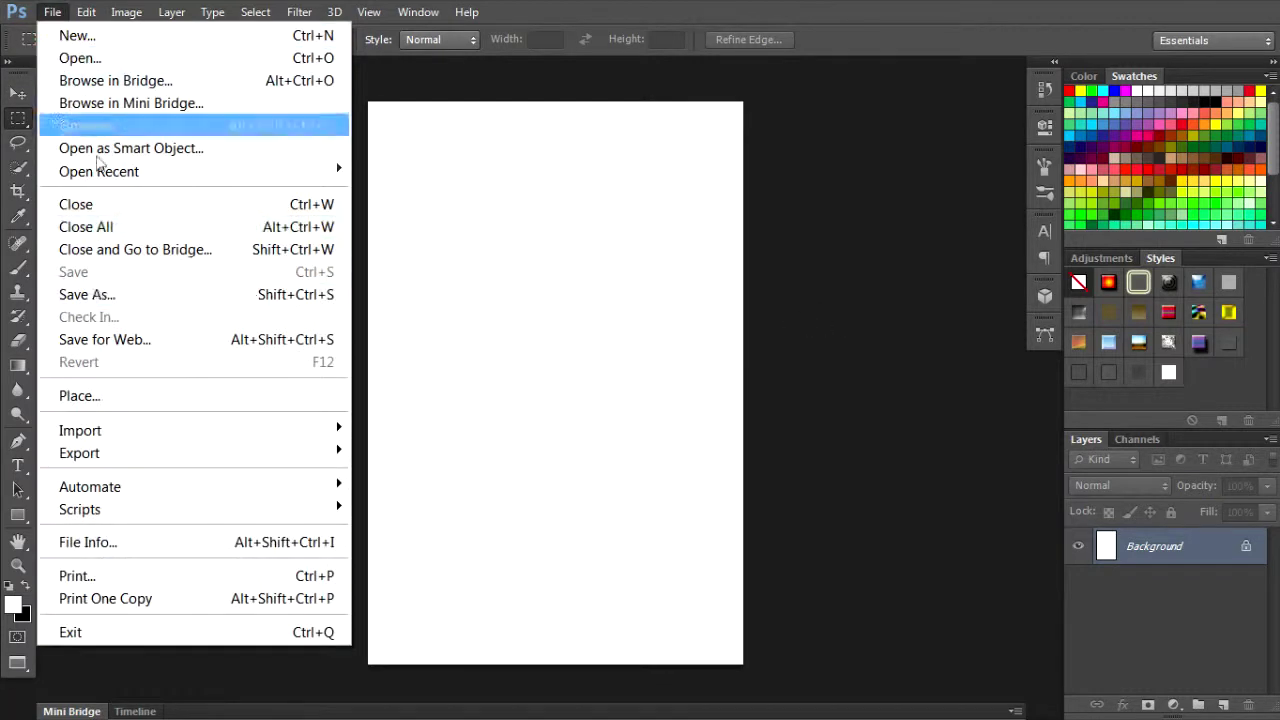
left_click(140, 398)
left_click(580, 322)
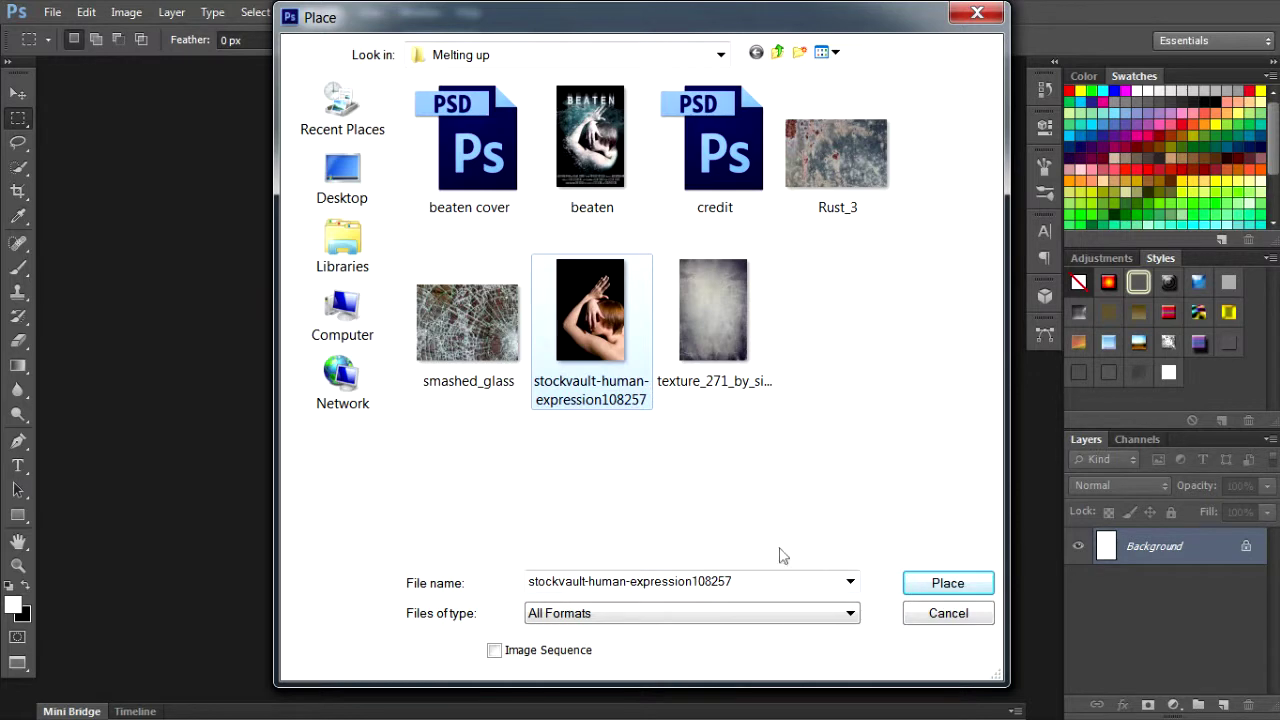
left_click(943, 589)
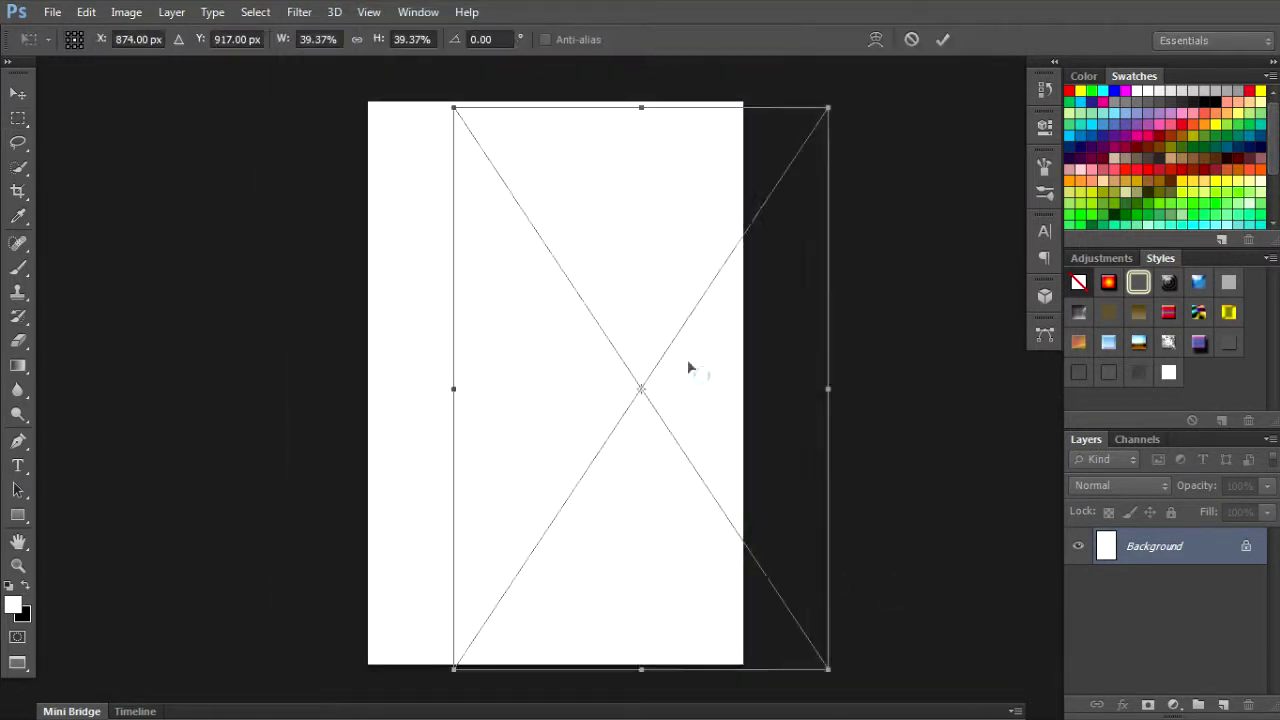
left_click_drag(584, 375, 506, 331)
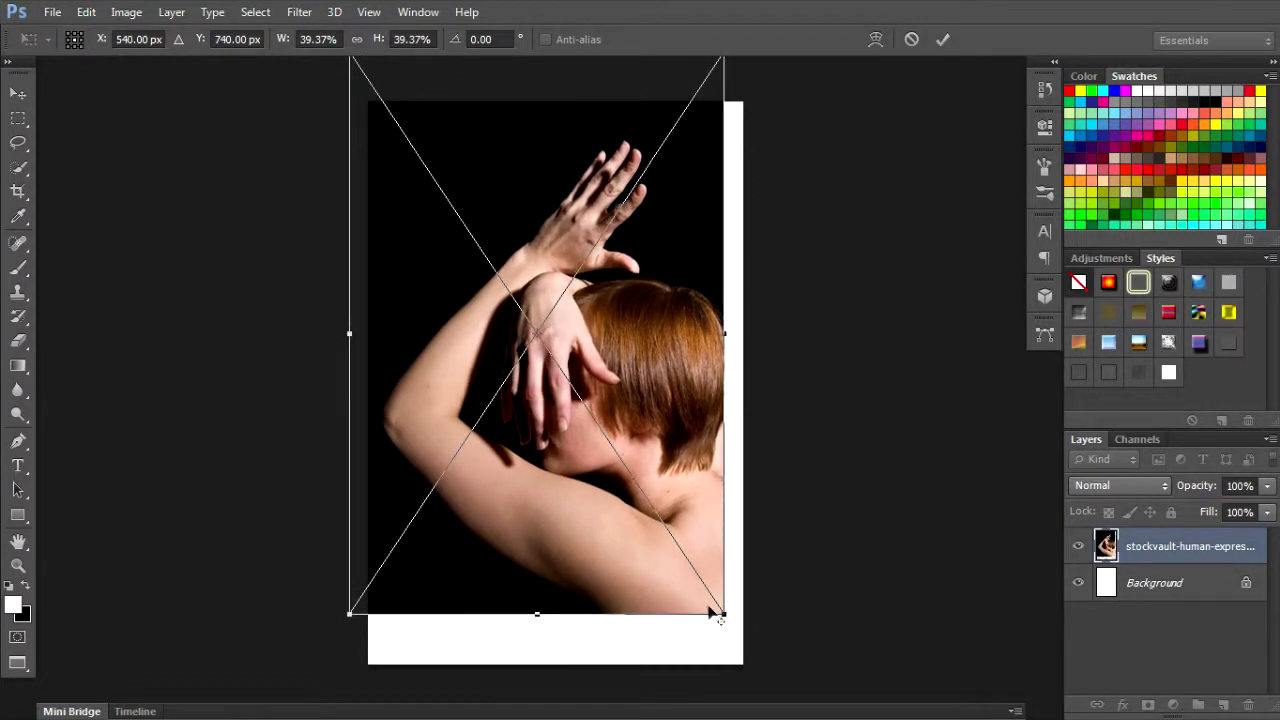
left_click_drag(730, 620, 690, 565)
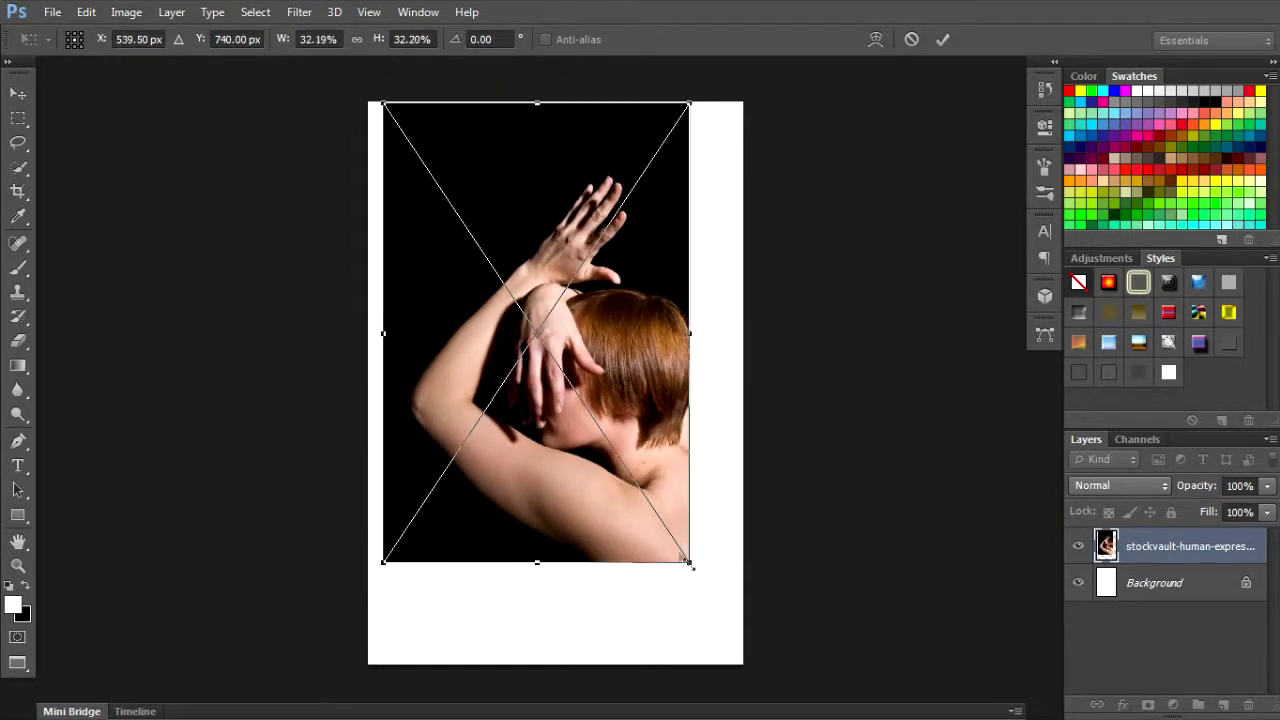
left_click(943, 39)
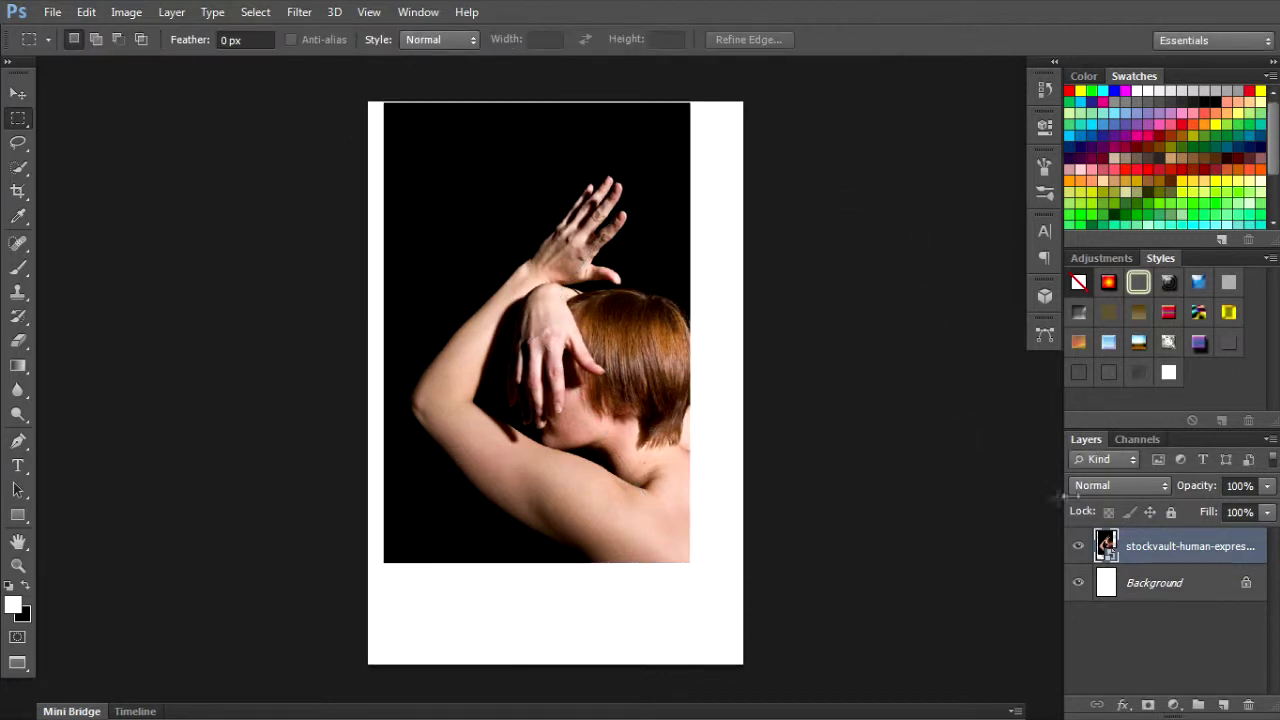
Fill the Background layer with black
left_click(1143, 586)
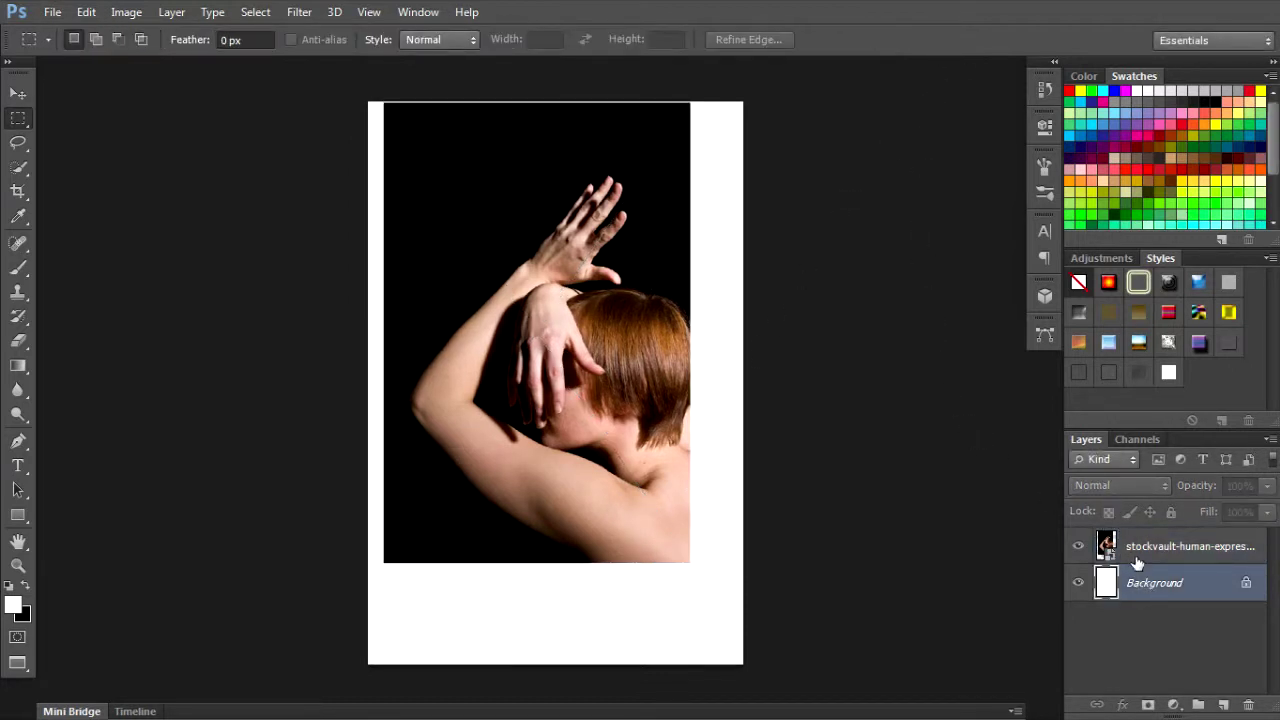
key("ctrl+BackSpace")
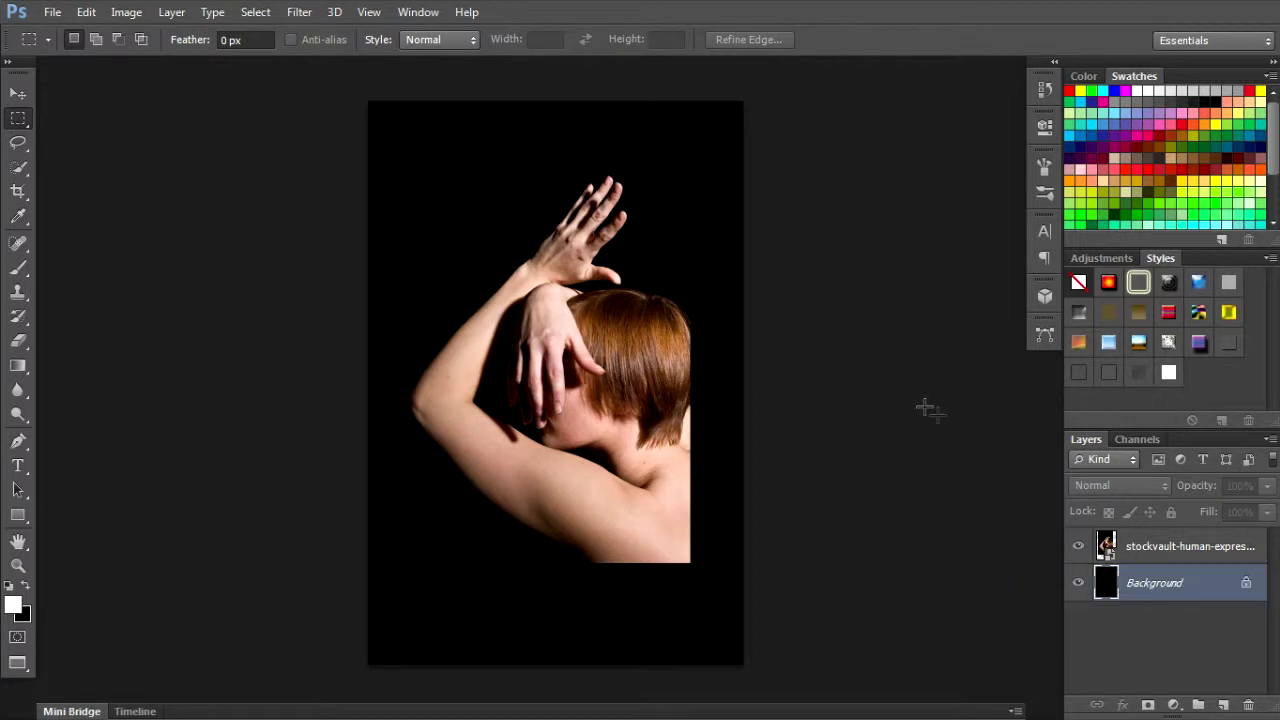
Shrink the placed photo slightly around its centre, duplicate its layer, and leave no layer selected
left_click(1167, 560)
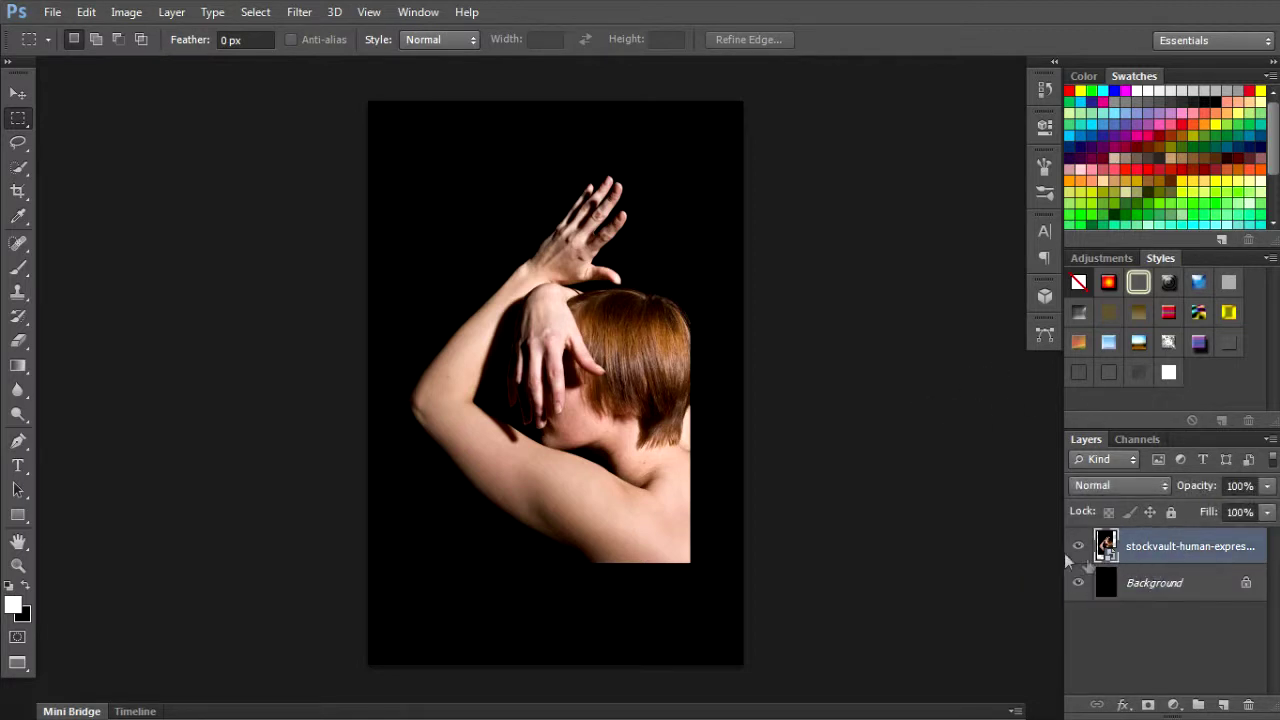
key("v")
left_click_drag(689, 563, 686, 564)
key("Return")
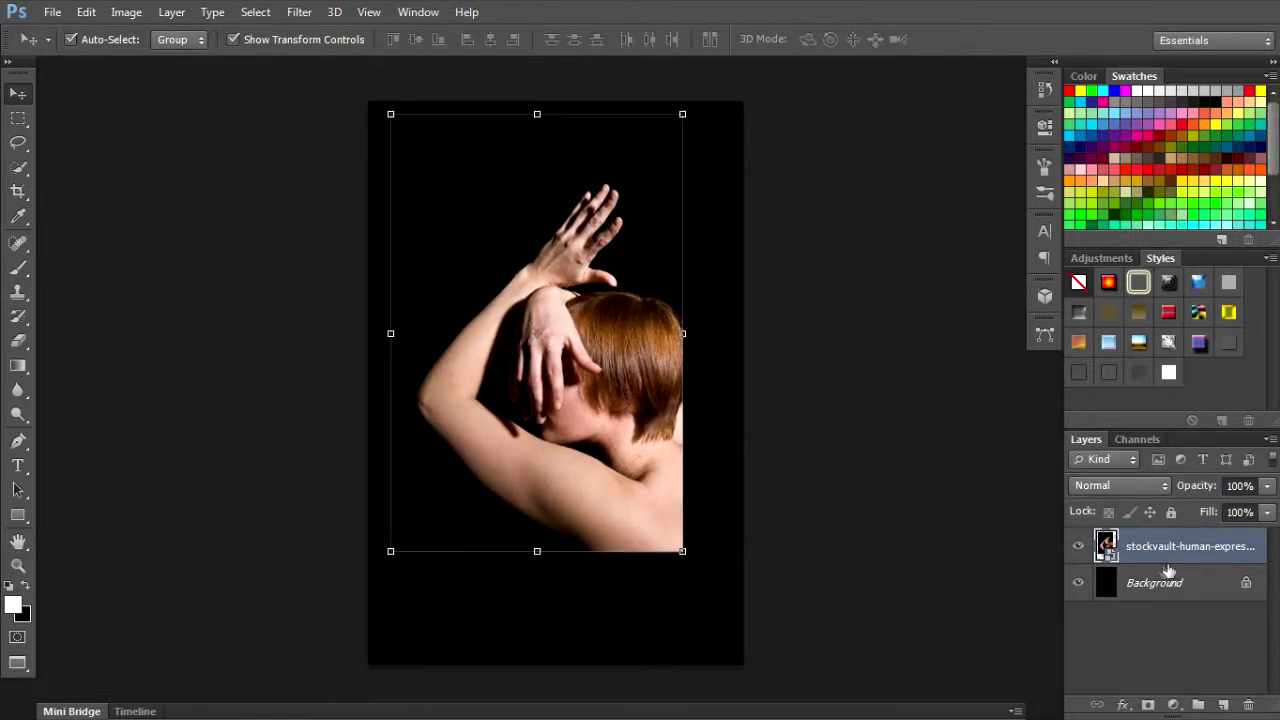
key("ctrl+j")
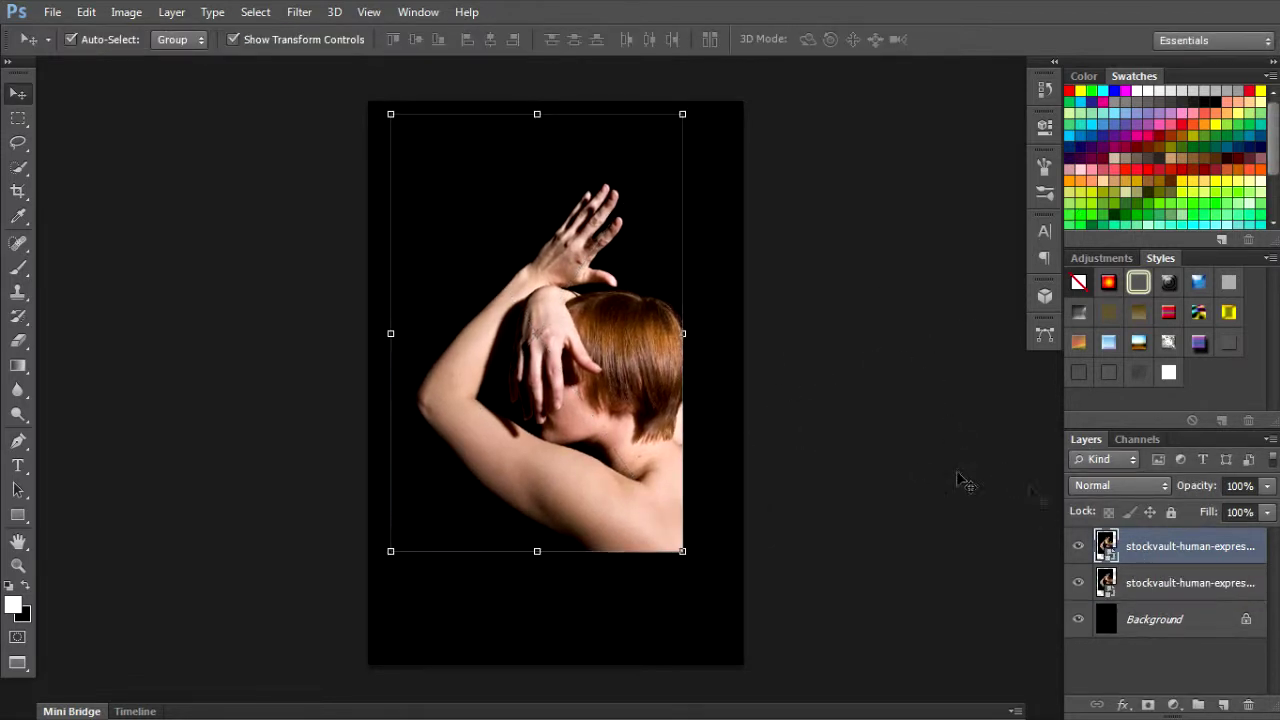
left_click(1141, 650)
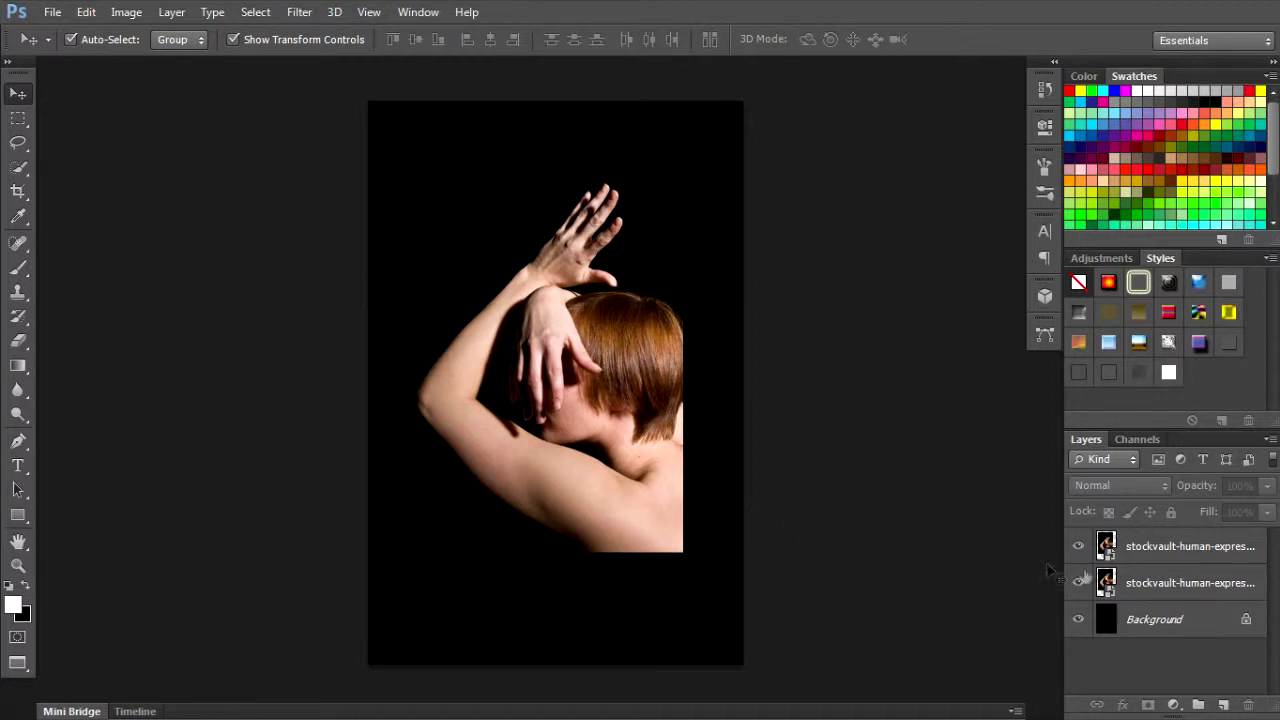
Create a second blank document, 1200 x 1800 pixels, with a white background
key("ctrl+n")
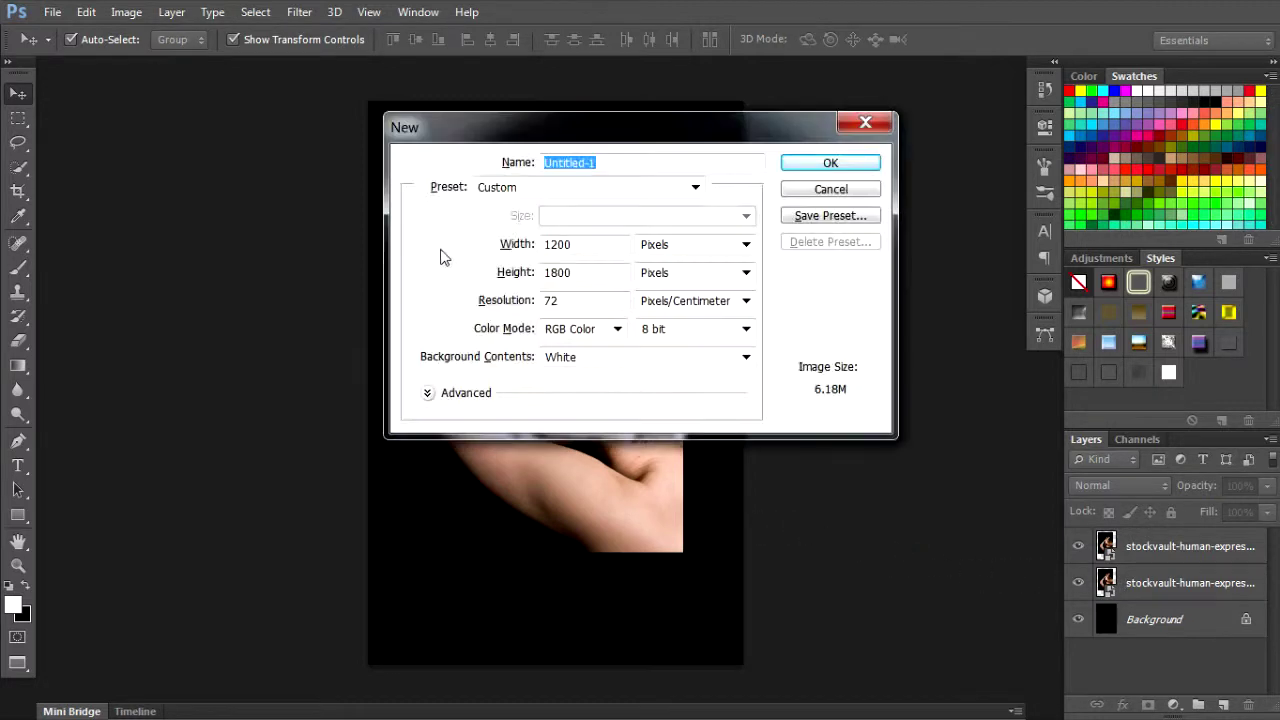
key("Return")
left_click_drag(571, 387, 485, 378)
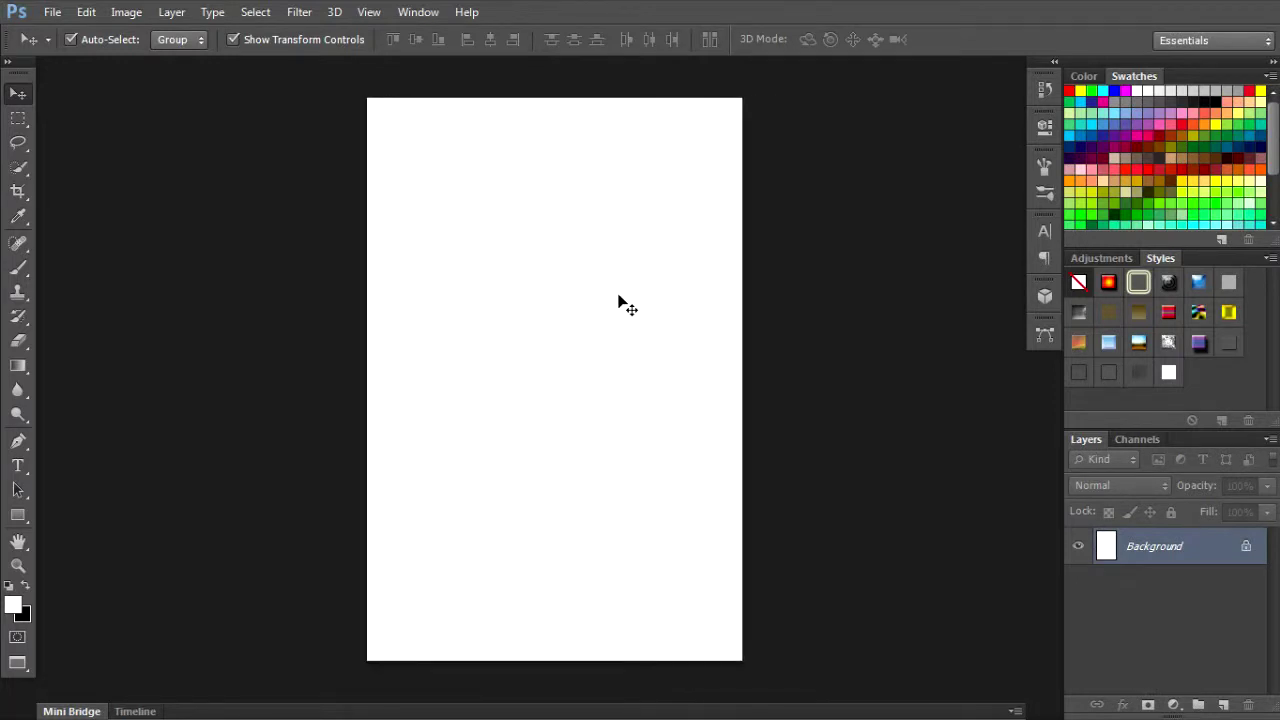
Draw a cluster of small jagged shards with the Lasso in the canvas's upper-left area, fill them with black, and deselect
key("l")
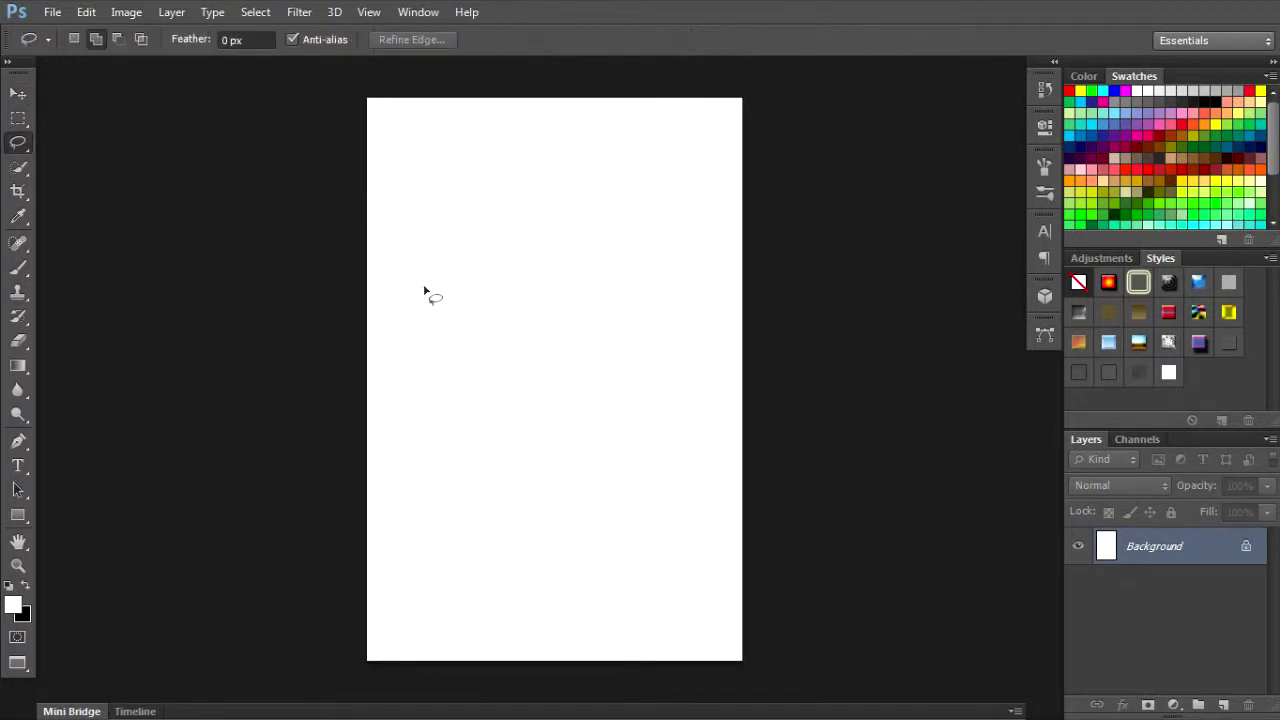
mouse_move(464, 310)
left_mouse_down()
mouse_move(493, 341)
mouse_move(492, 328)
mouse_move(516, 333)
mouse_move(505, 350)
mouse_move(501, 328)
mouse_move(526, 321)
mouse_move(506, 302)
mouse_move(509, 334)
mouse_move(533, 341)
mouse_move(548, 322)
mouse_move(534, 317)
mouse_move(531, 345)
mouse_move(542, 357)
mouse_move(535, 347)
mouse_move(552, 344)
mouse_move(523, 360)
mouse_move(510, 357)
mouse_move(526, 349)
mouse_move(518, 357)
mouse_move(492, 333)
mouse_move(493, 355)
mouse_move(477, 340)
mouse_move(494, 328)
mouse_move(484, 294)
mouse_move(457, 331)
left_mouse_up()
key("ctrl+d")
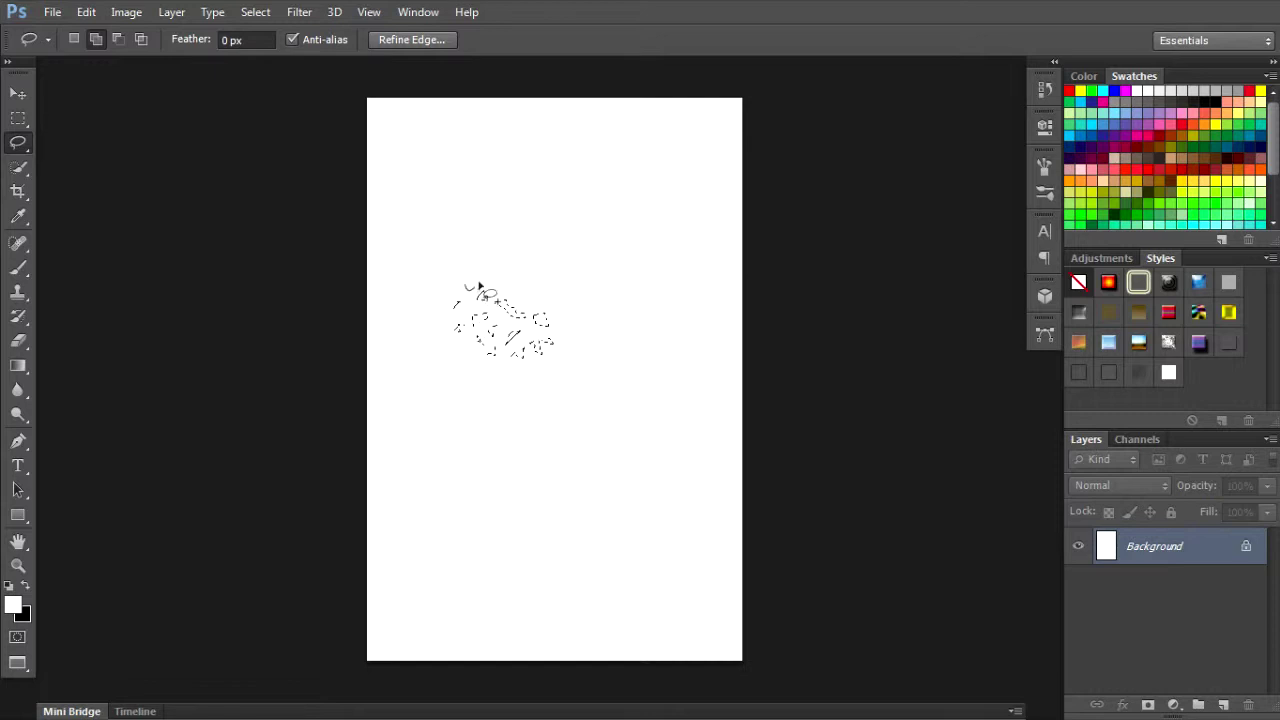
left_click_drag(478, 284, 500, 302)
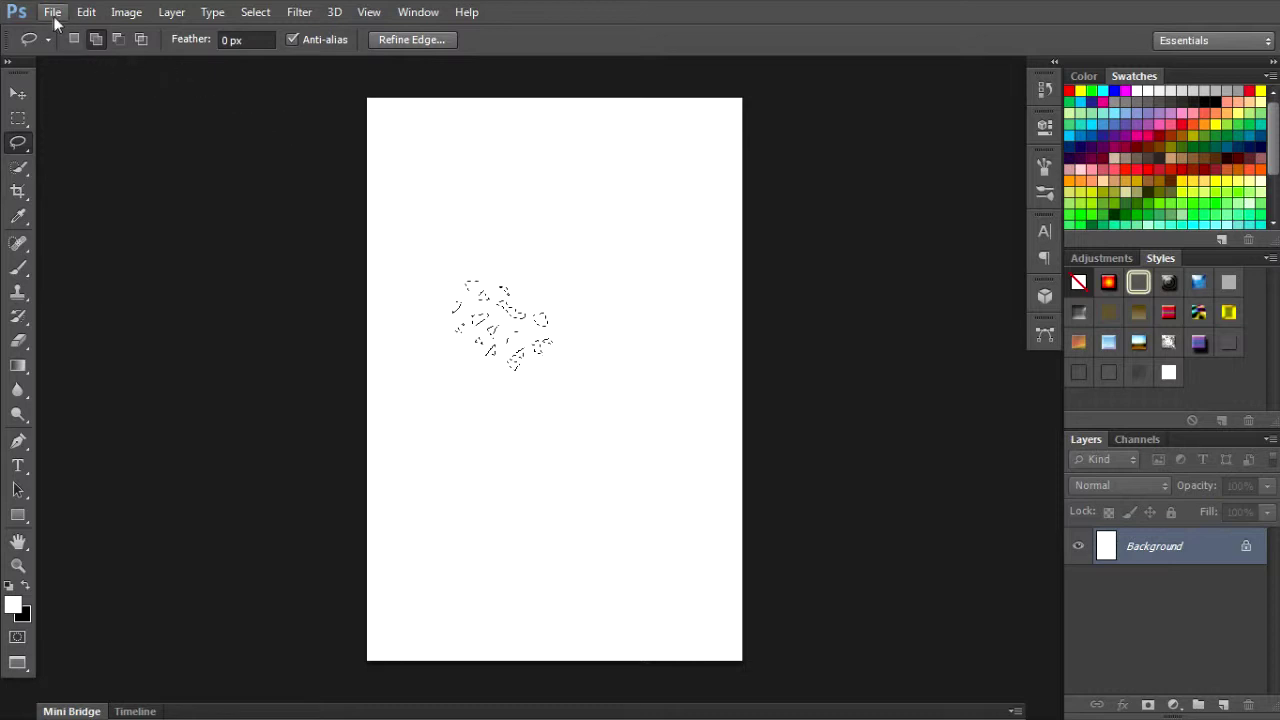
key("ctrl+BackSpace")
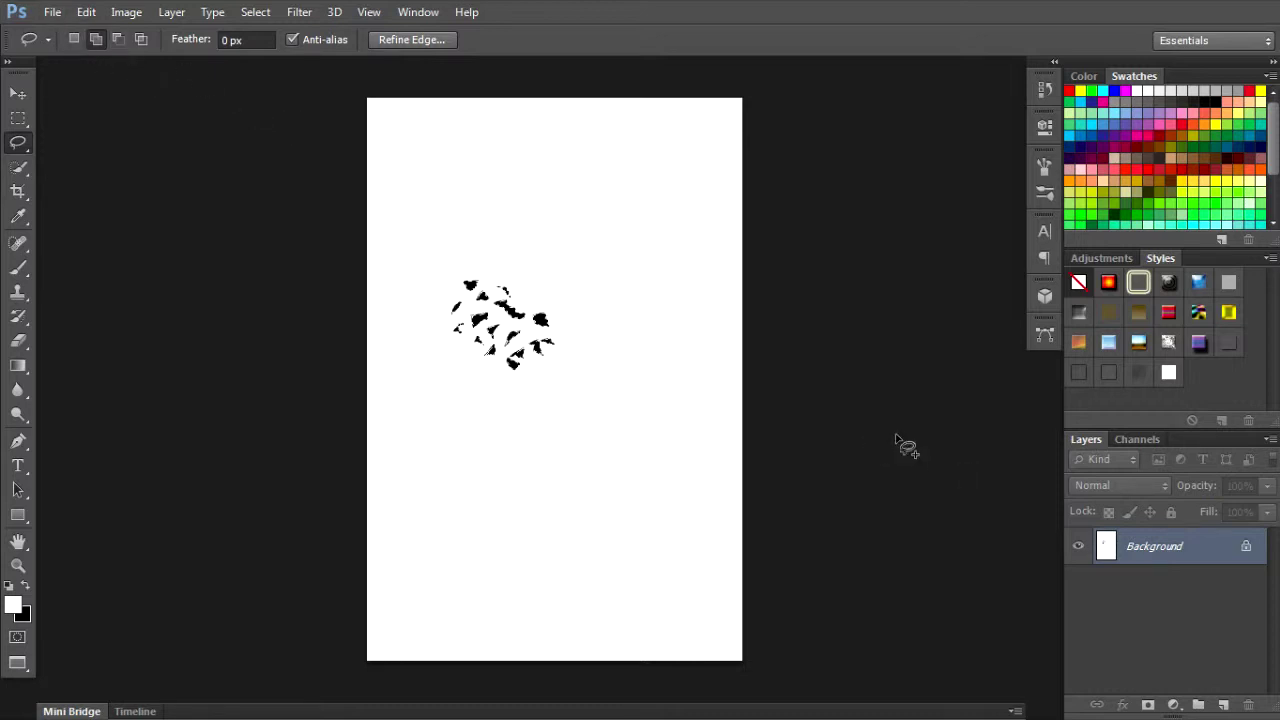
key("ctrl+d")
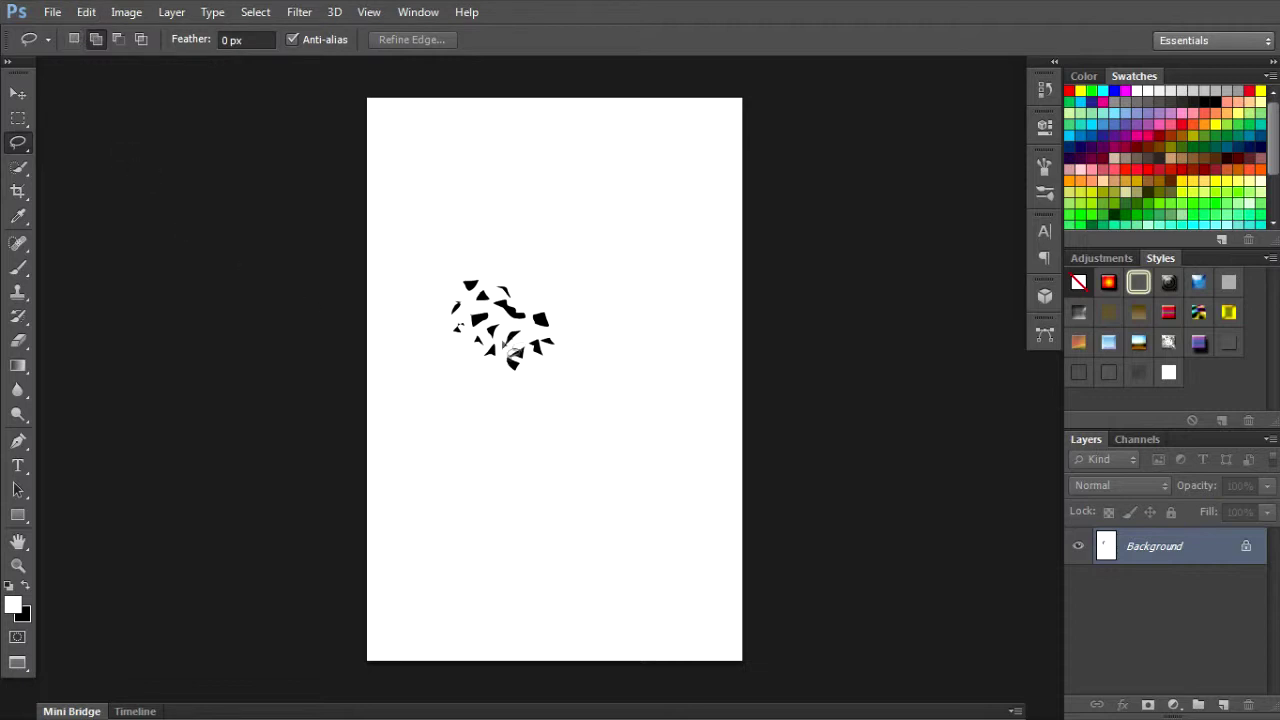
Lasso thin slivers across the larger black shards, turn them white to split the shards, and clear the selection
left_click_drag(521, 316, 506, 308)
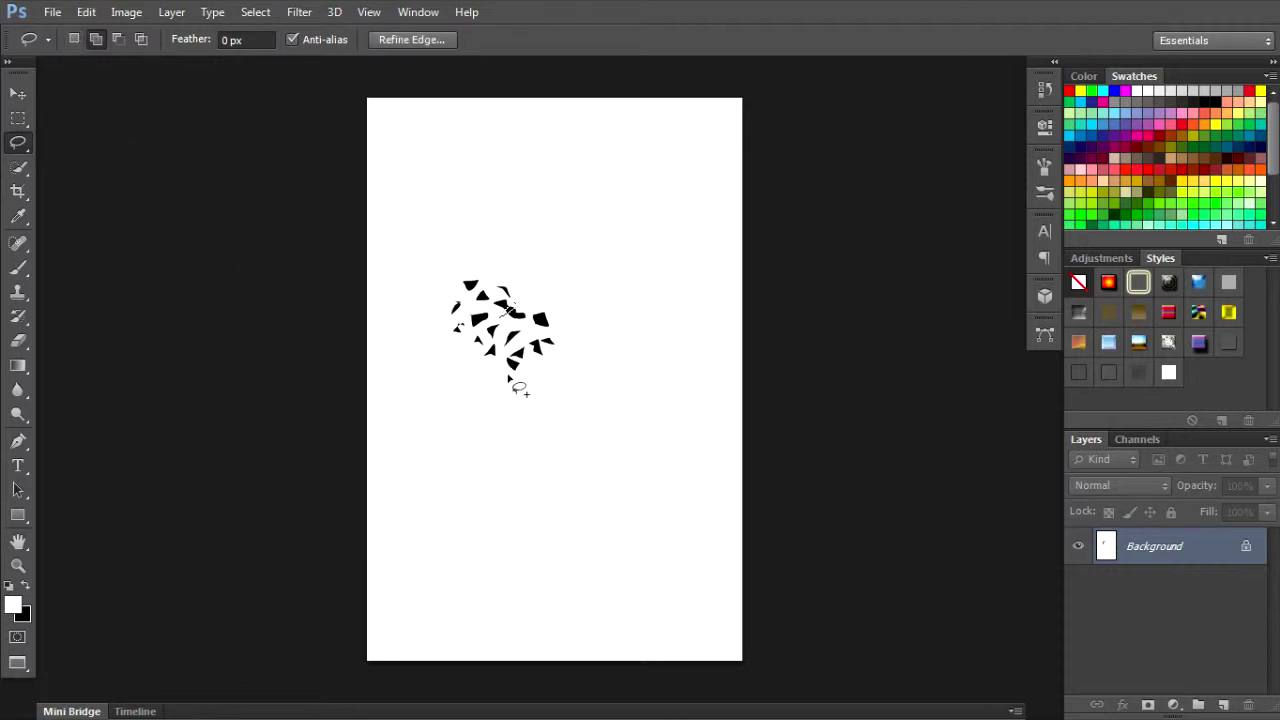
key("ctrl+d")
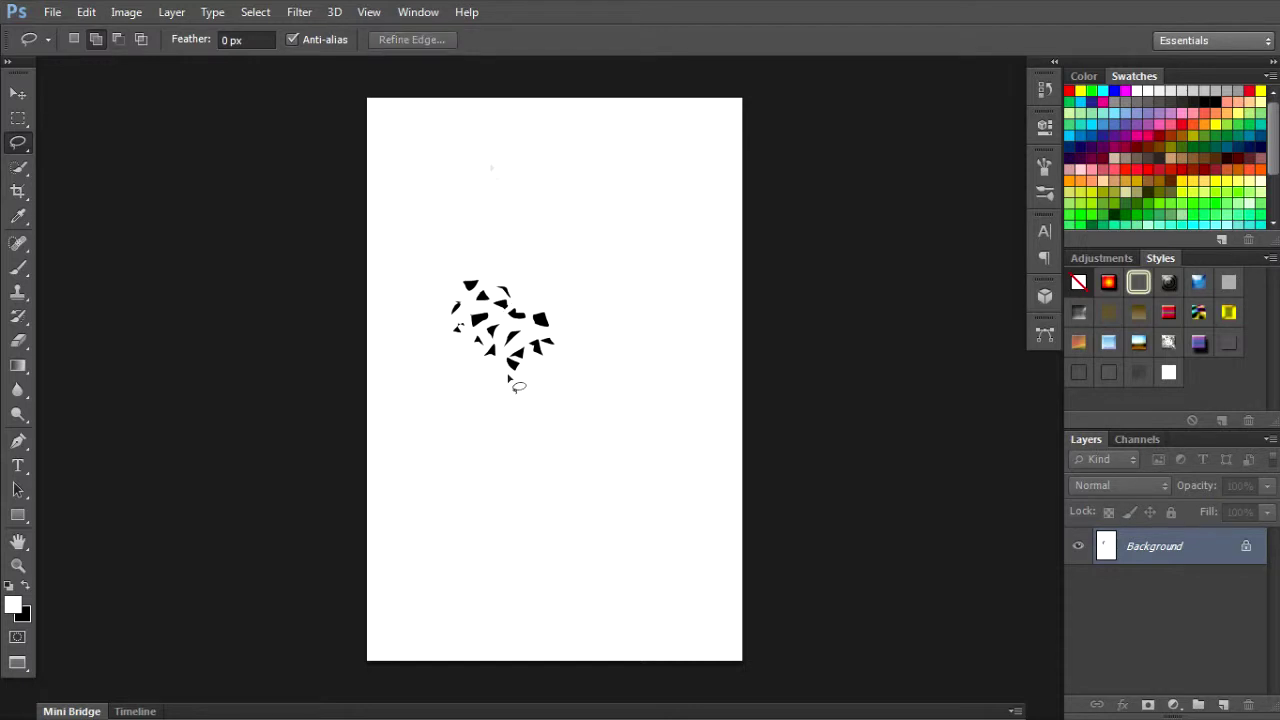
left_click_drag(492, 306, 485, 295)
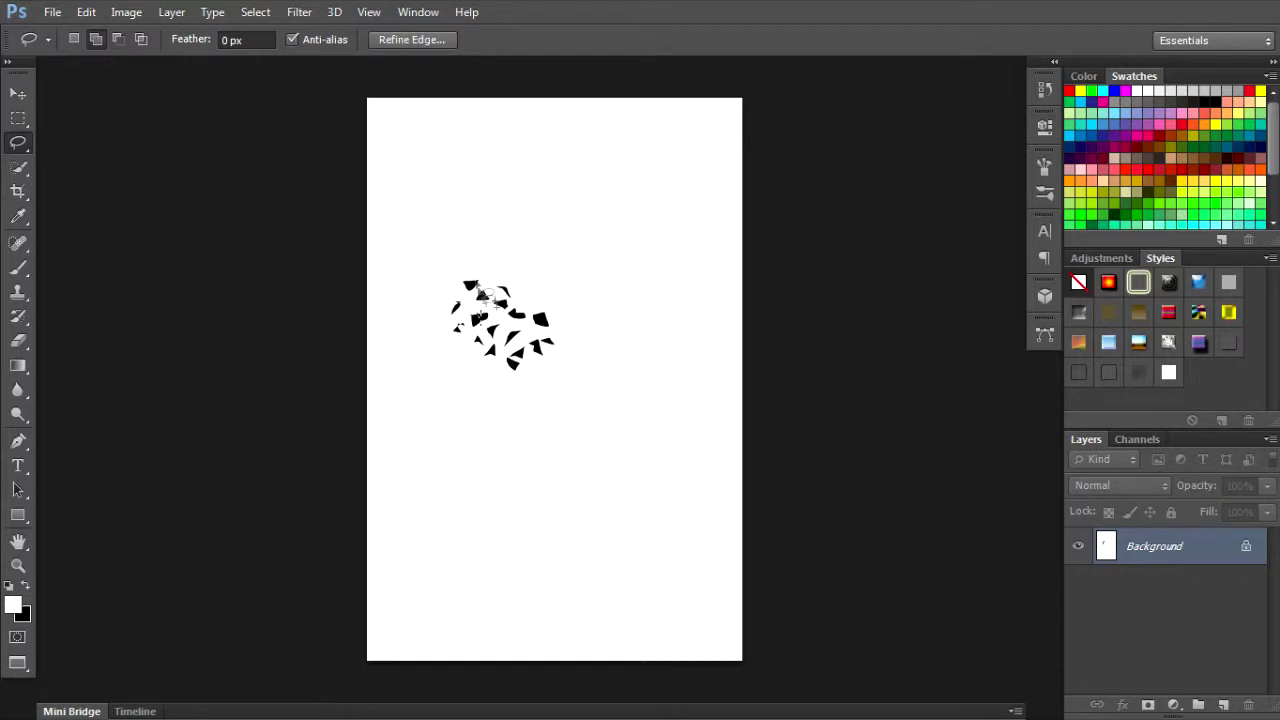
key("ctrl+d")
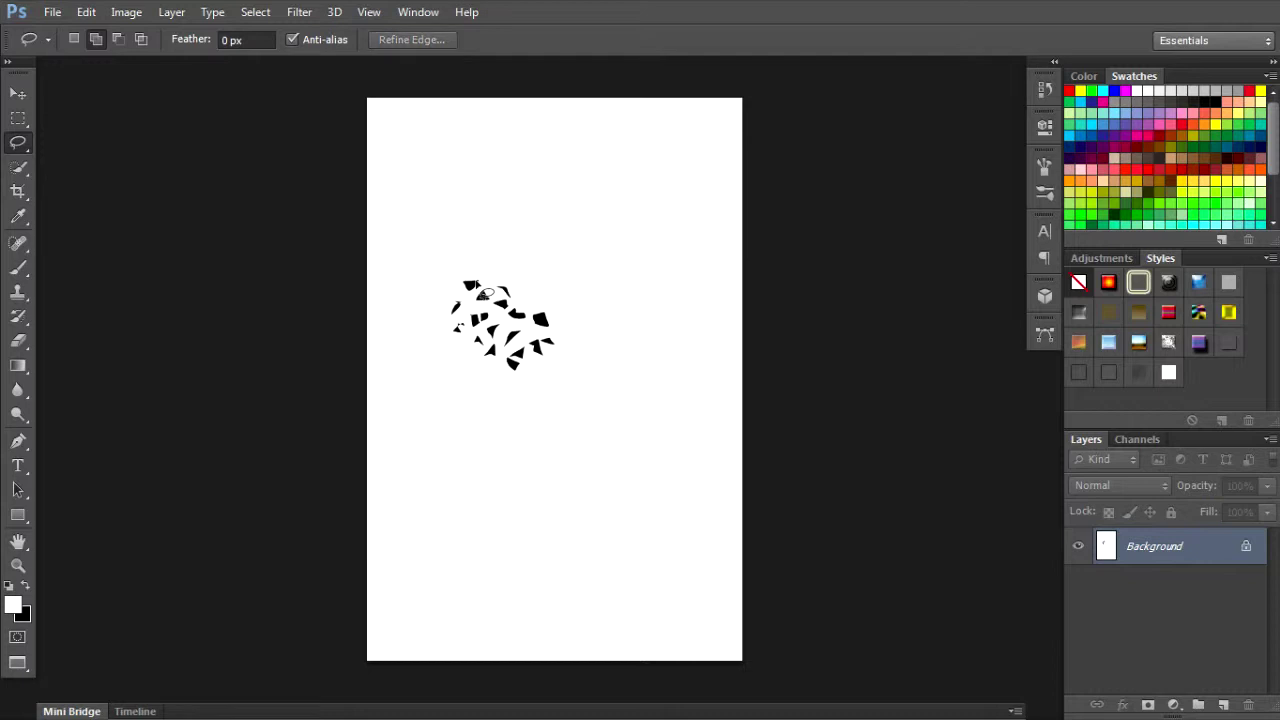
Define the shard cluster as a brush preset named "scatrre sharp" and close its document without saving
left_click(86, 12)
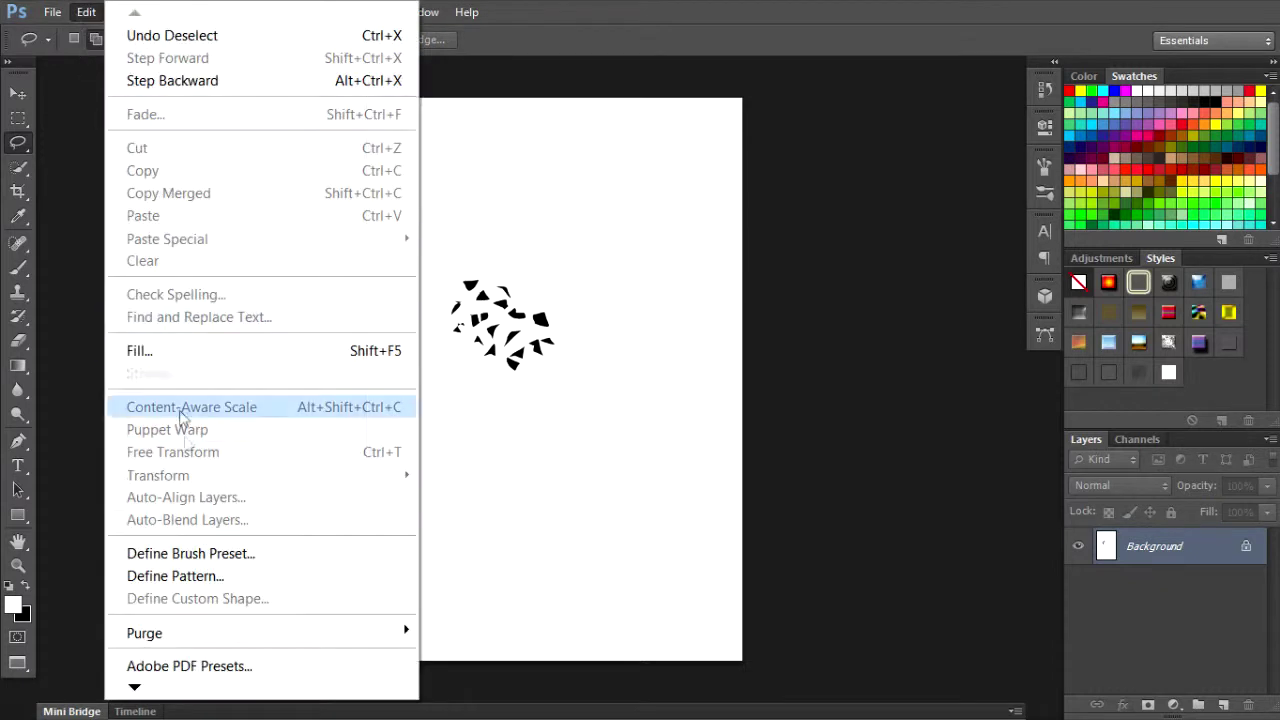
left_click(183, 553)
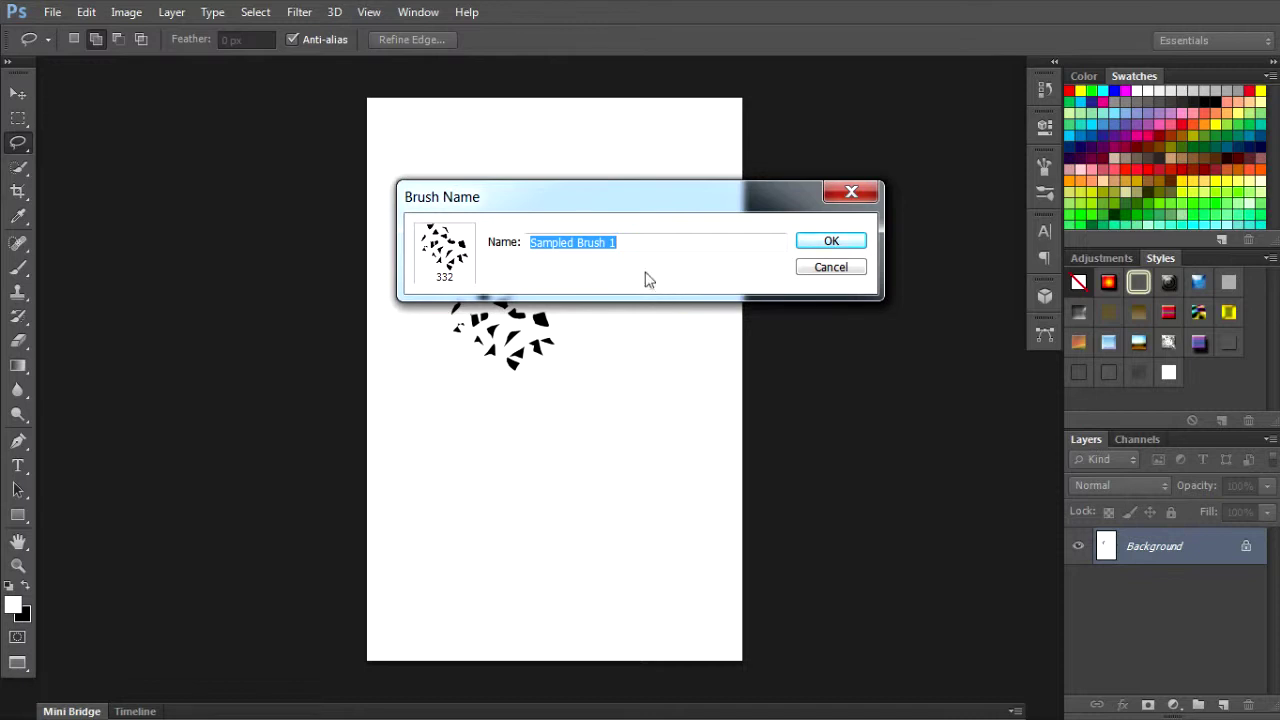
type("catrre sharp")
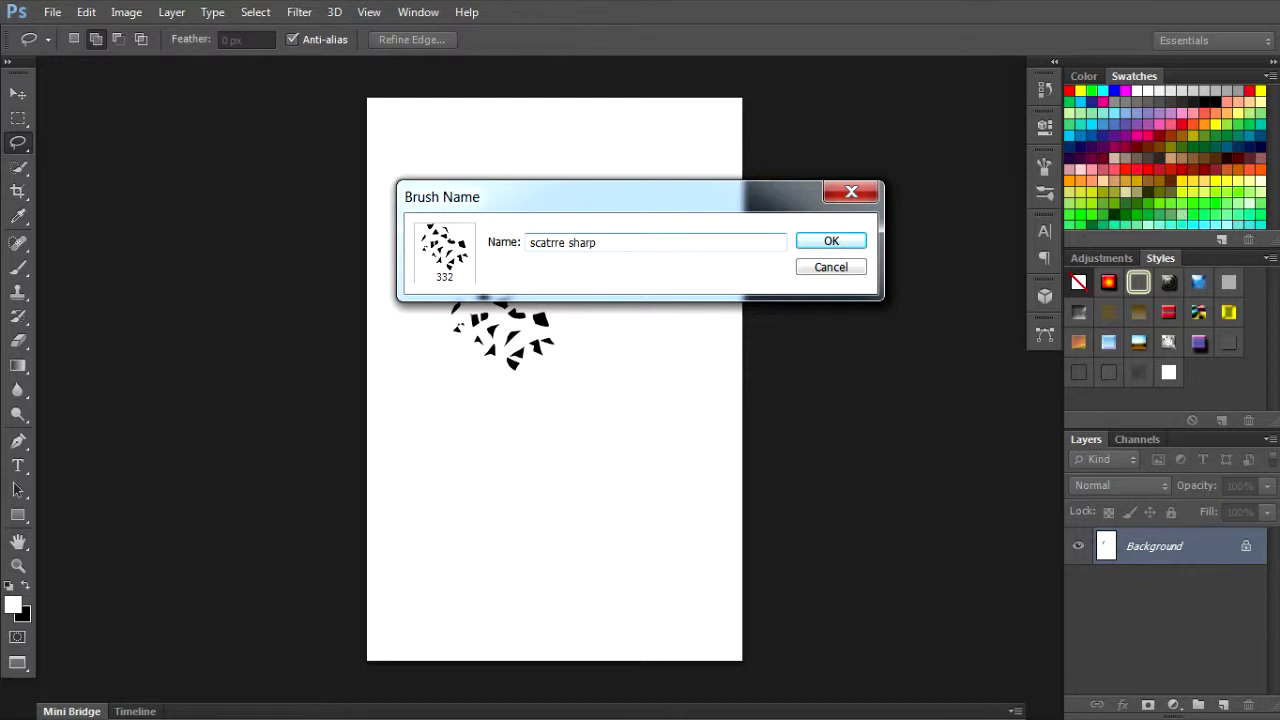
key("Return")
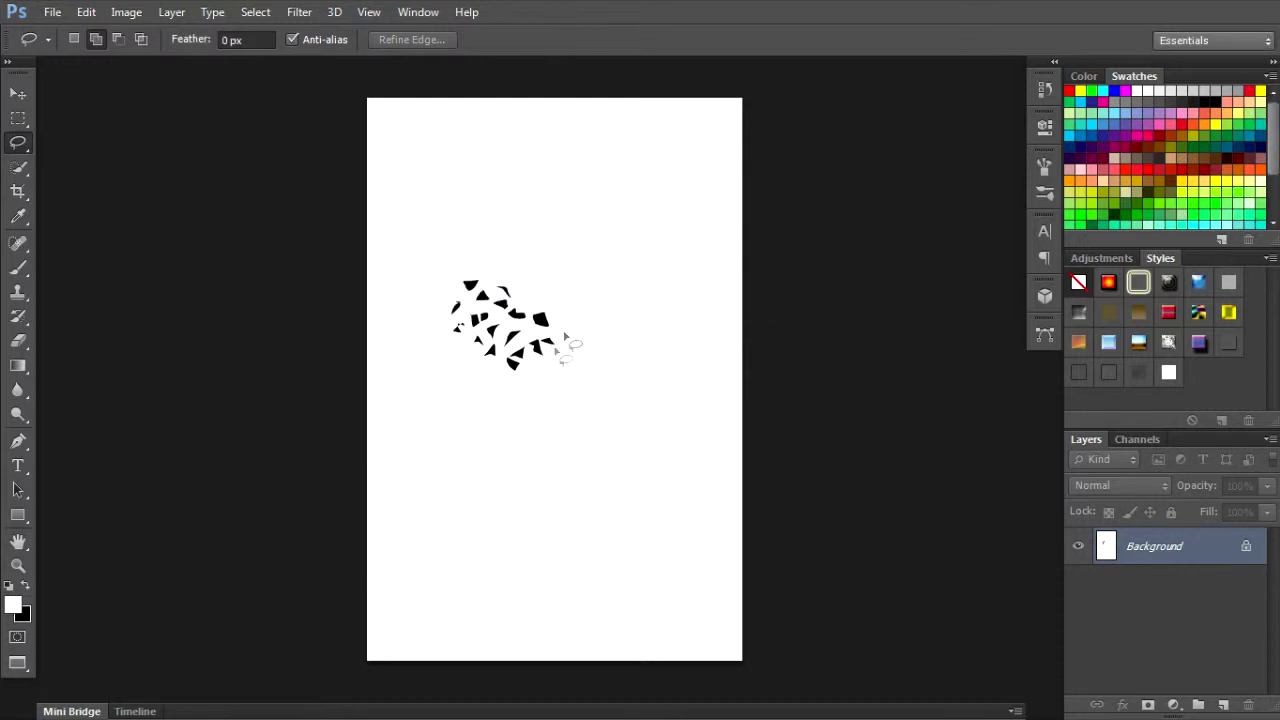
key("ctrl+w")
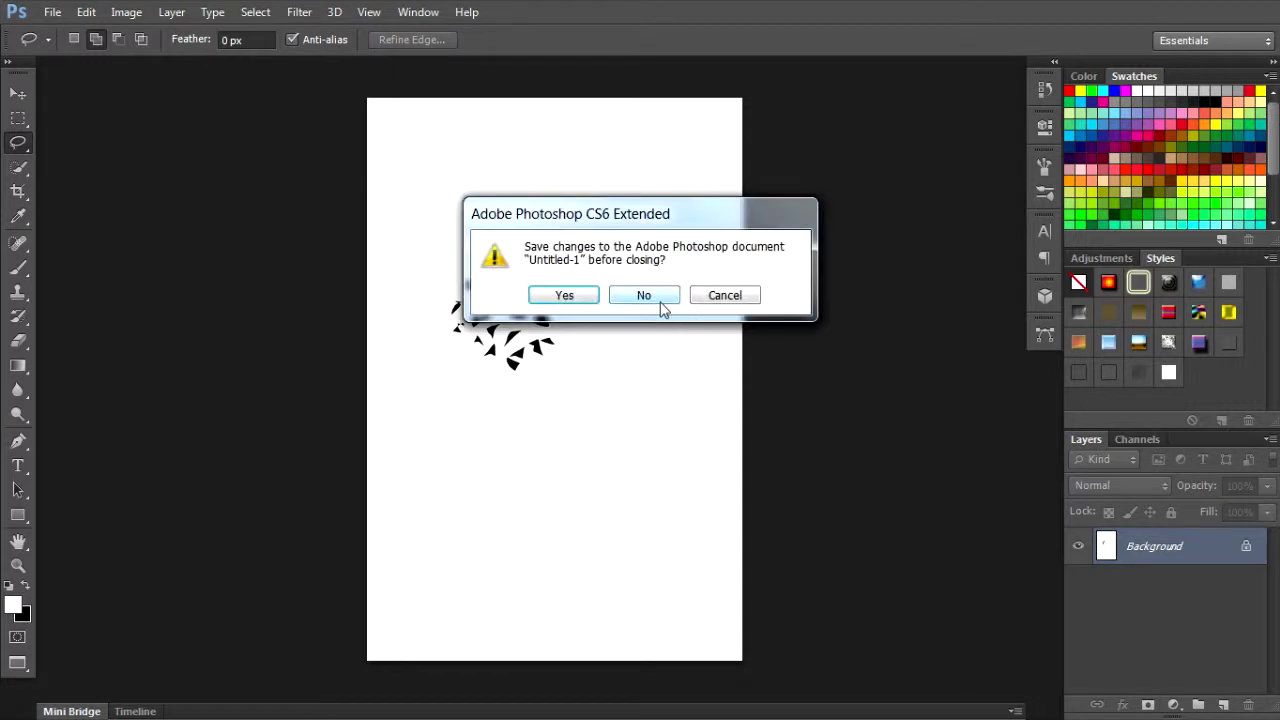
left_click(650, 298)
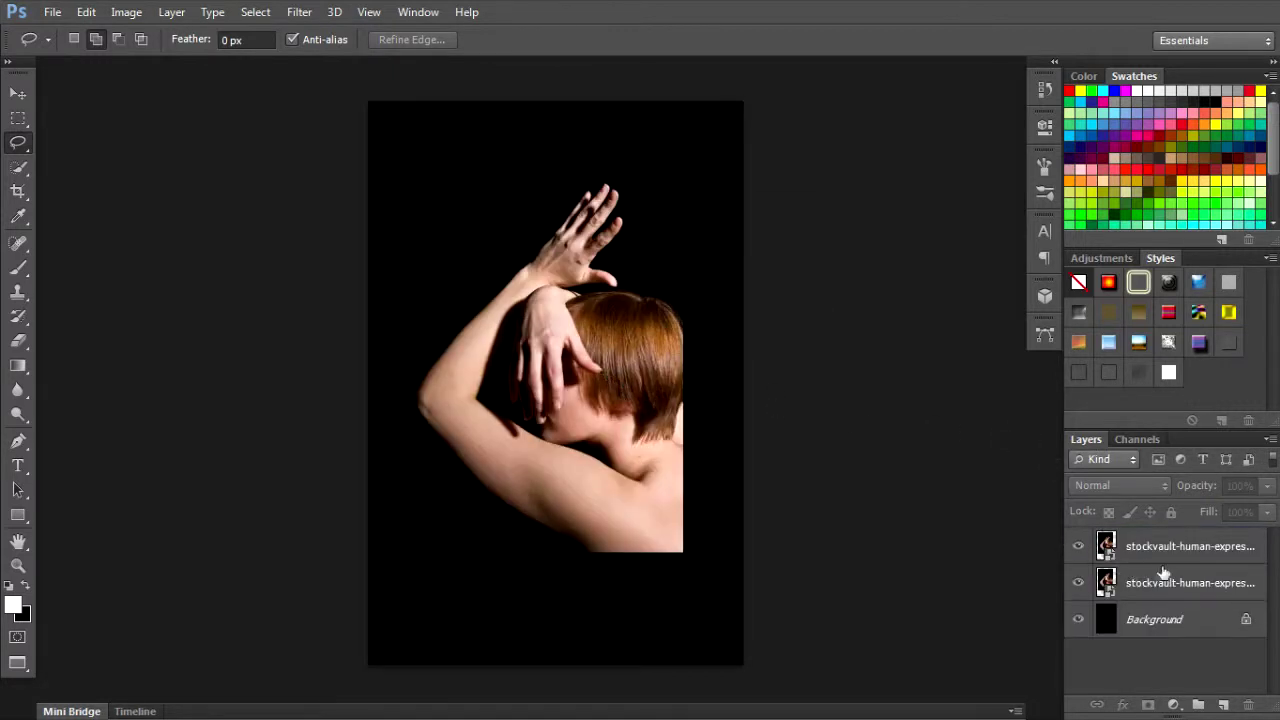
Enlarge the lower copy of the photo leftward and downward to about 33.96% width and 32.09% height
left_click(1160, 550)
left_click(1079, 547)
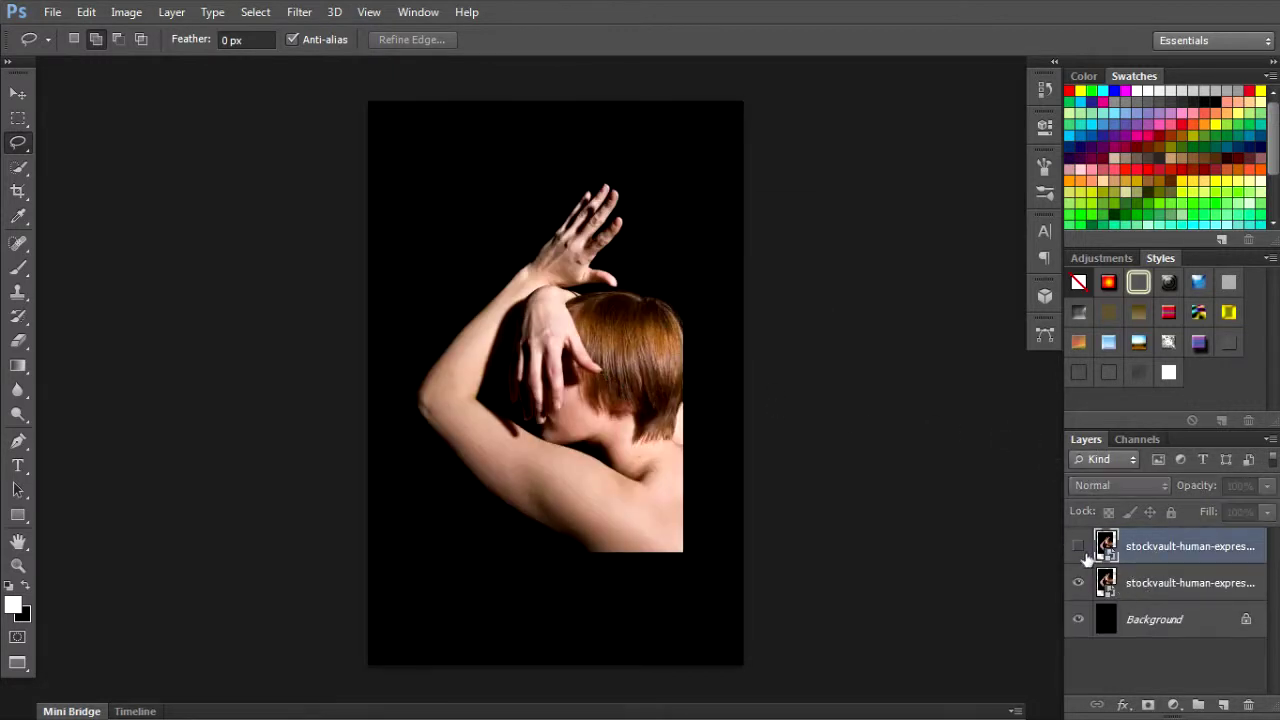
left_click(1079, 583)
left_click(1079, 583)
left_click(1079, 547)
left_click(1143, 584)
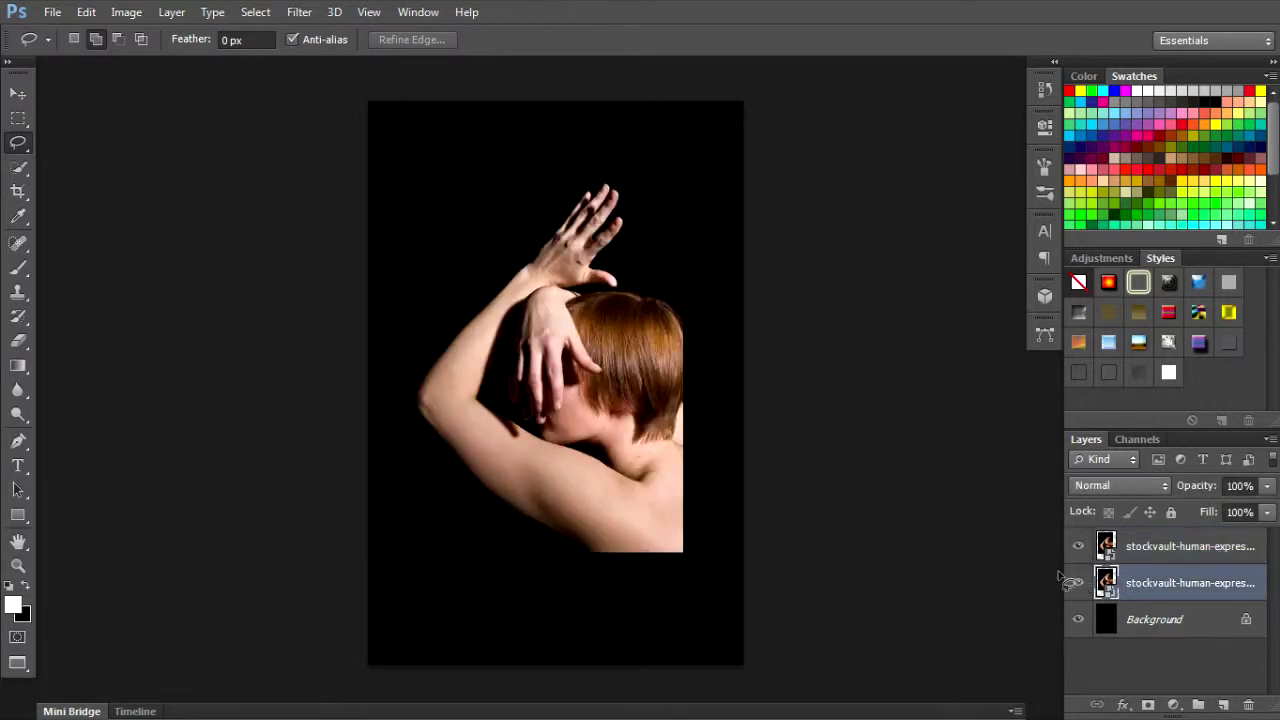
key("v")
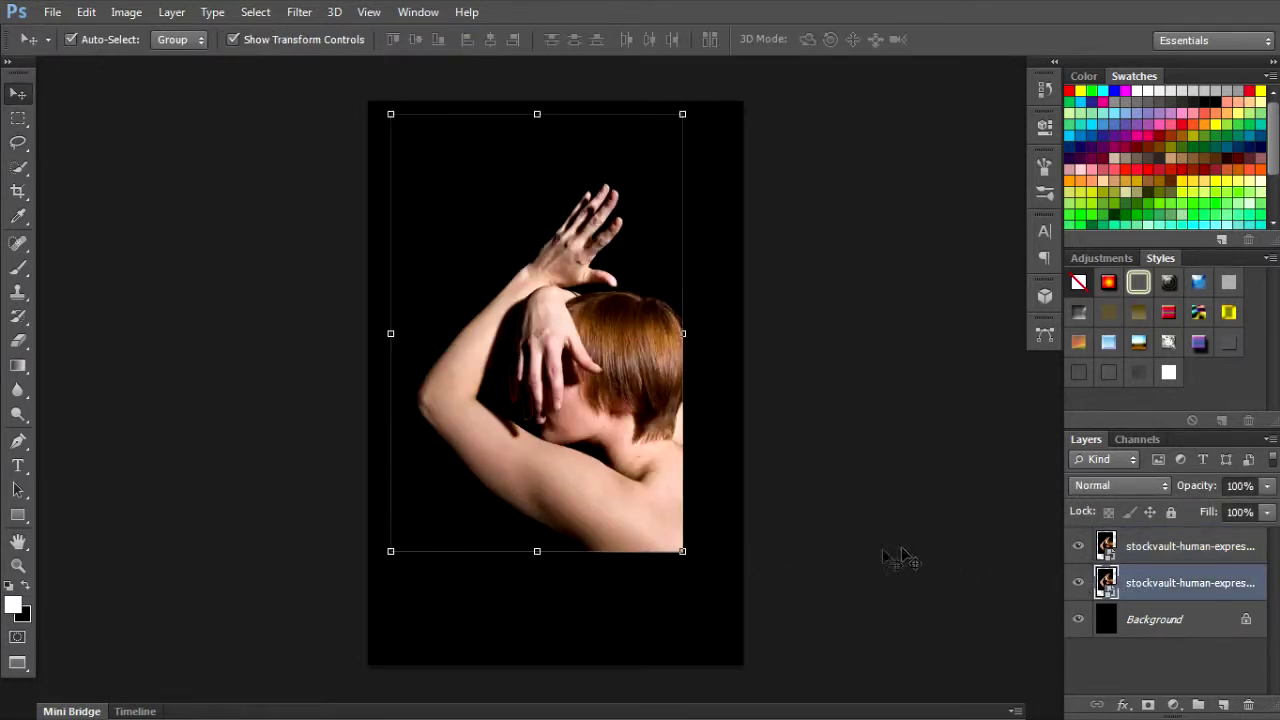
left_click_drag(398, 566, 366, 580)
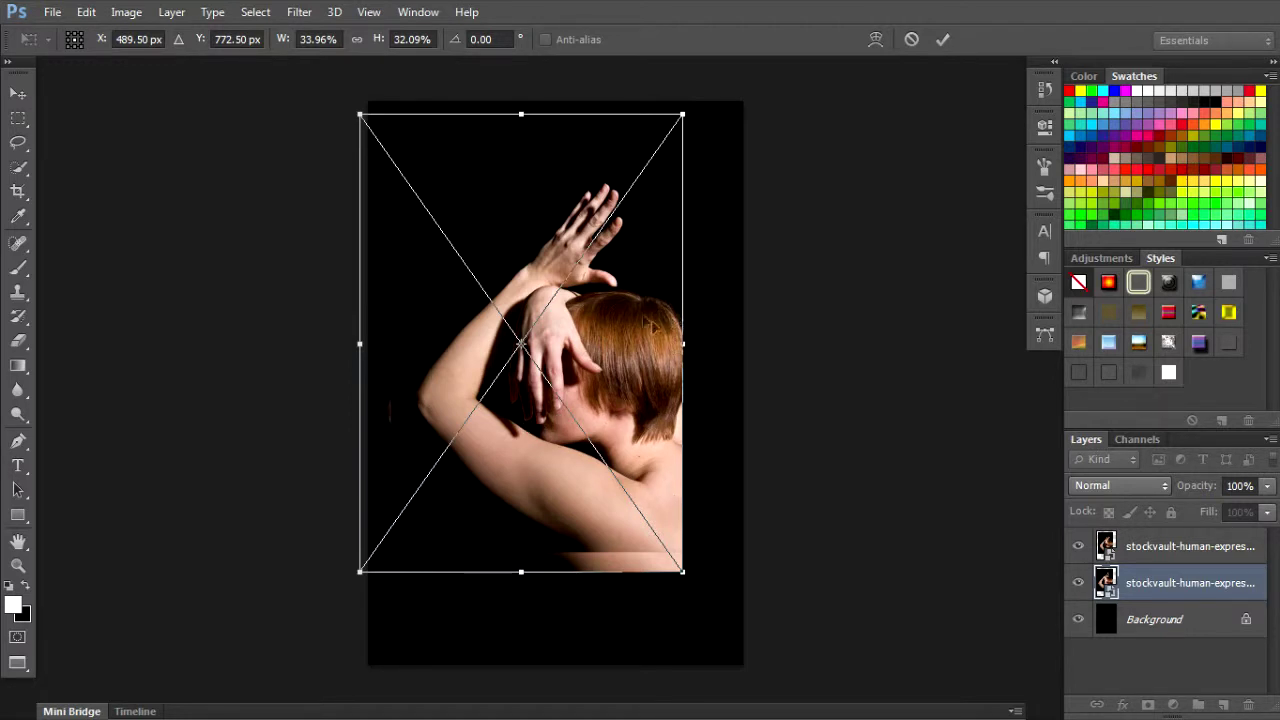
key("Return")
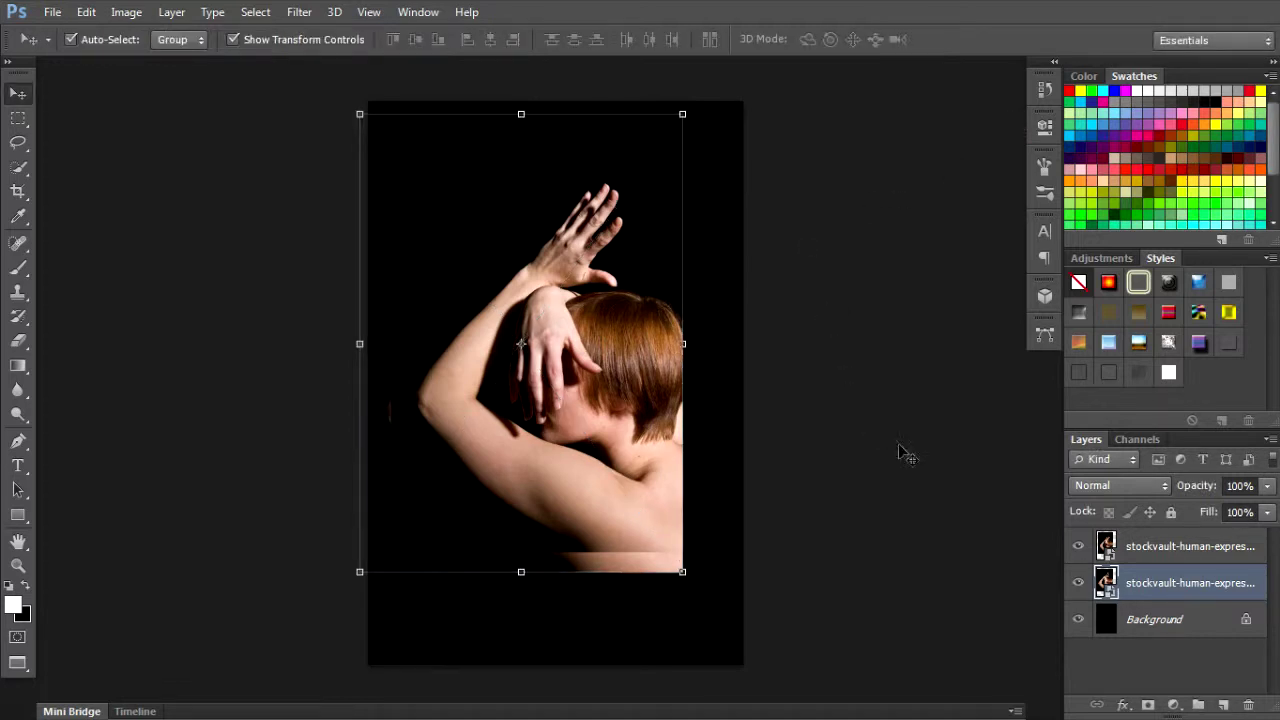
Hide the lower photo copy and add a white layer mask to the upper one
left_click(1150, 548)
left_click(1078, 582)
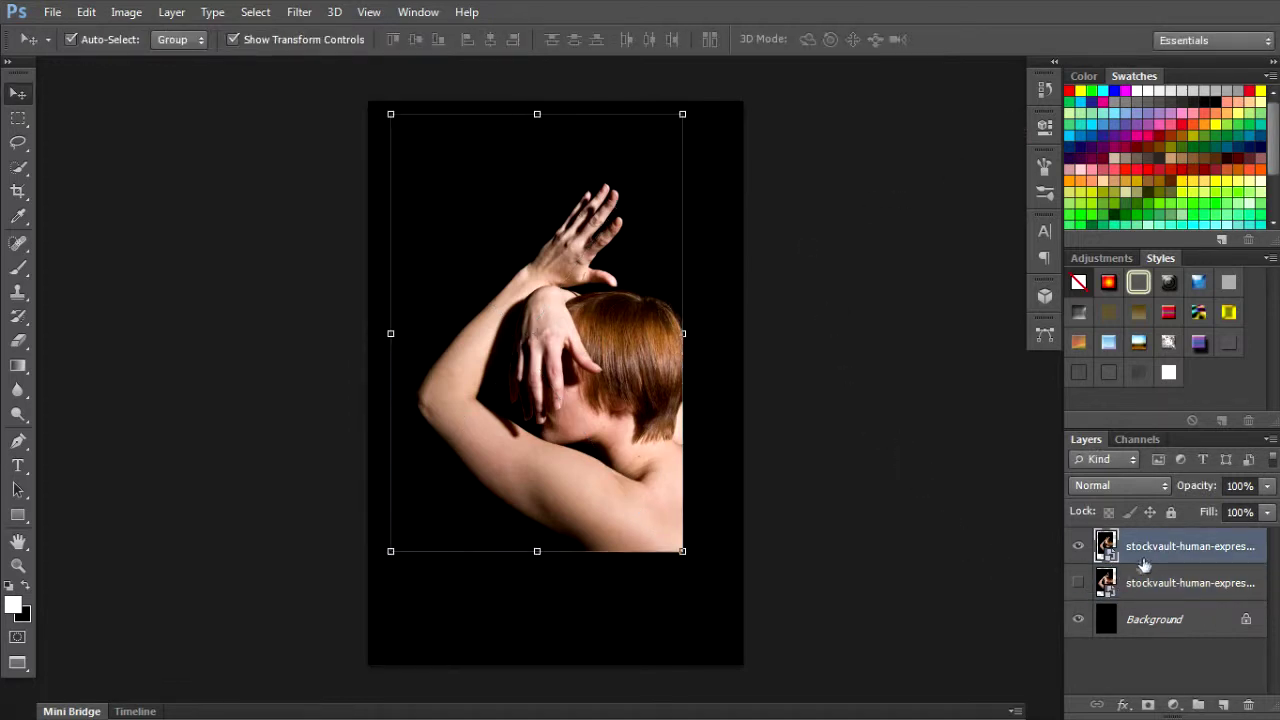
left_click(1148, 705)
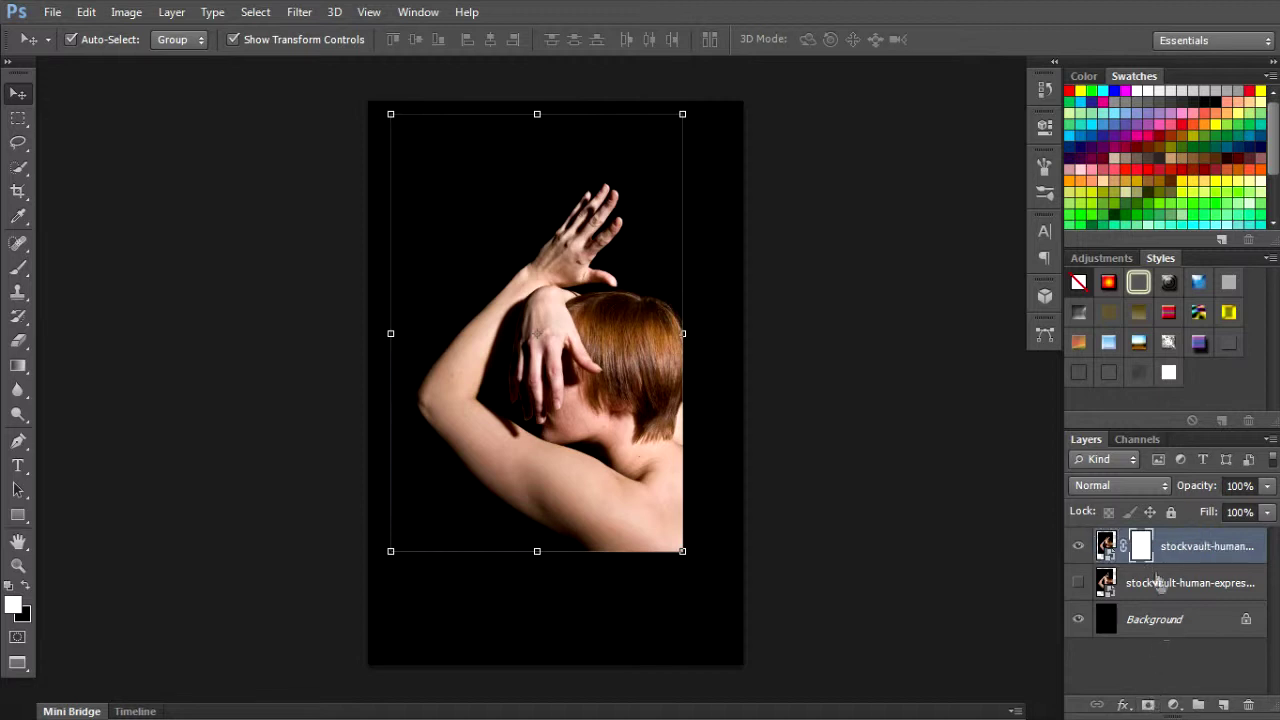
Choose the custom 332 px shard brush for painting and make black the foreground colour
key("b")
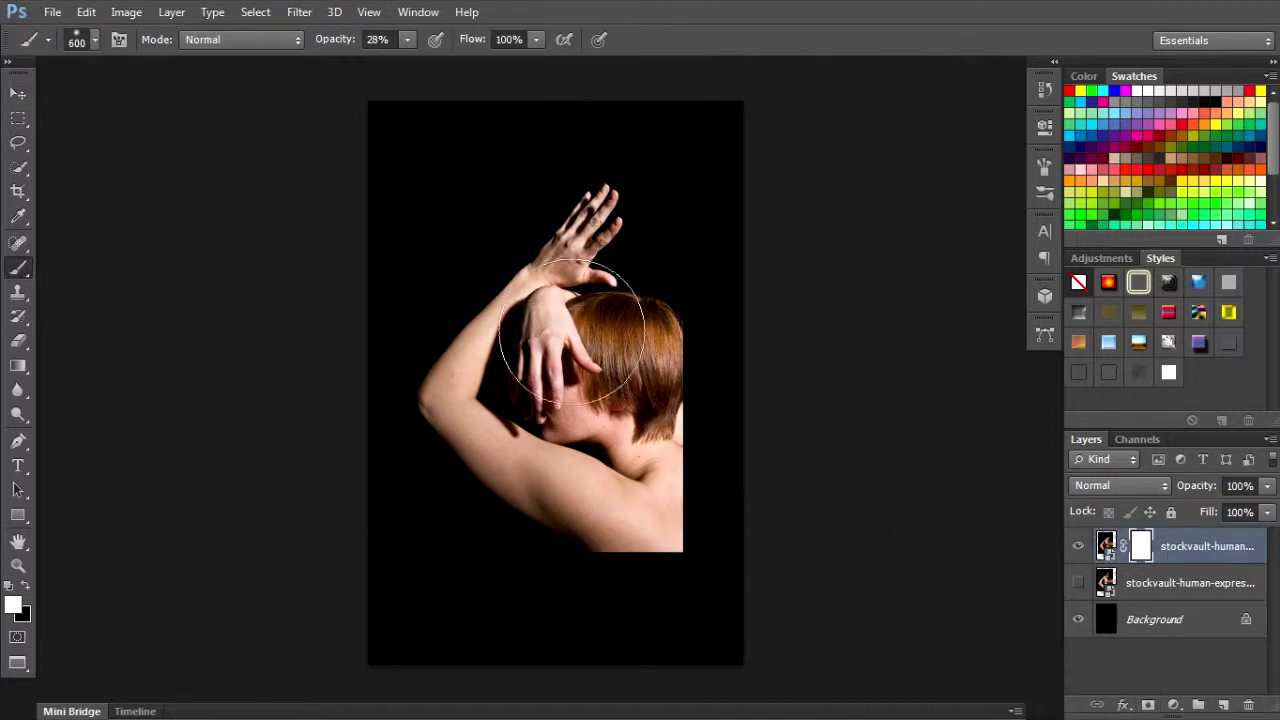
right_click(572, 331)
left_click_drag(708, 407, 708, 490)
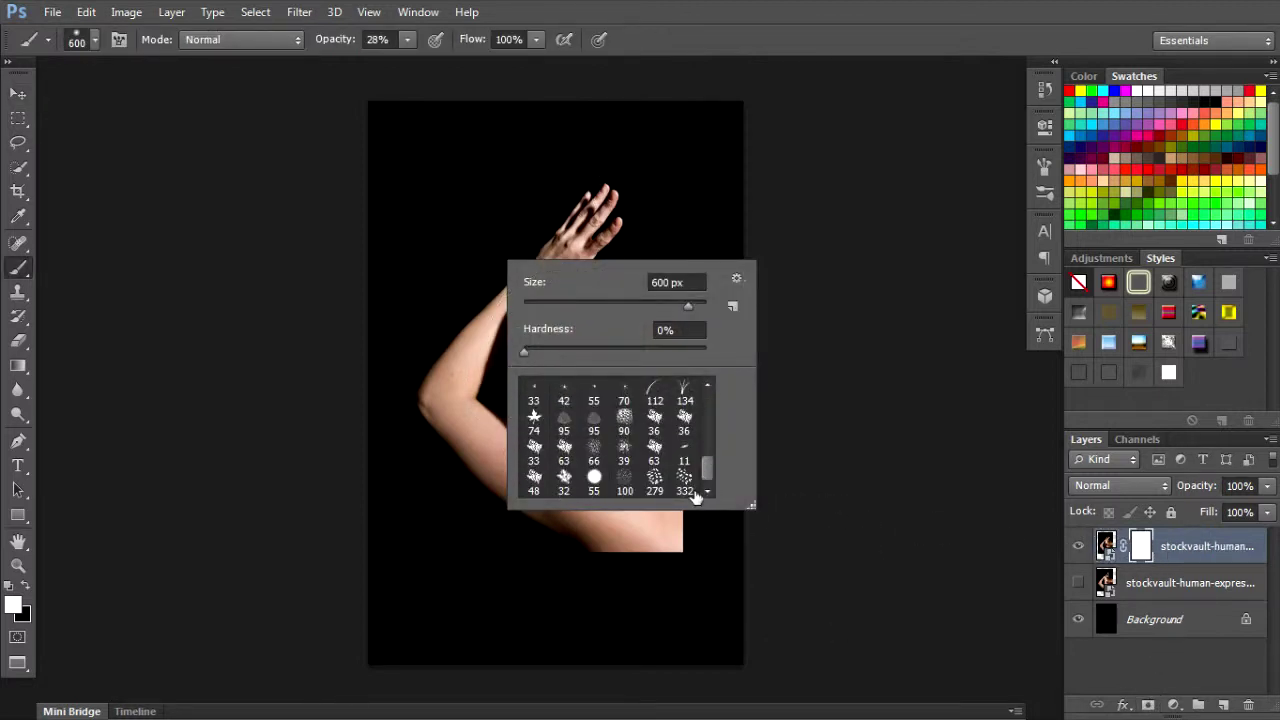
left_click(685, 484)
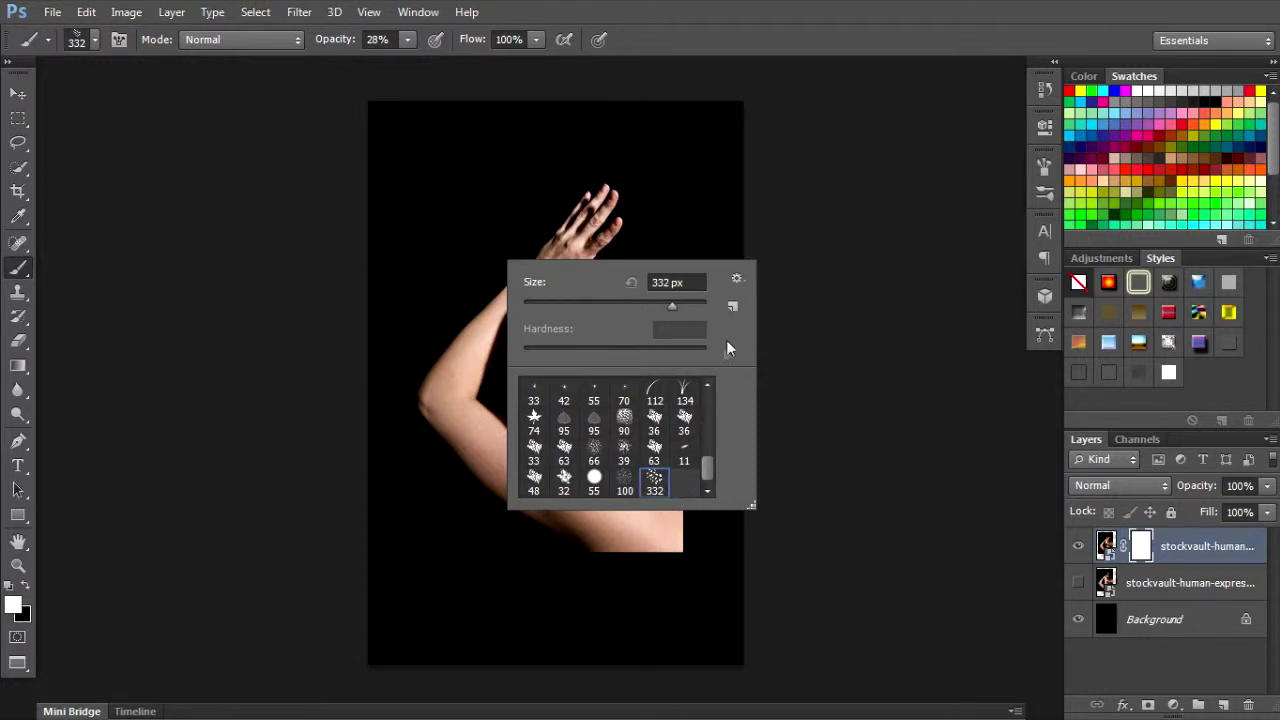
left_click(568, 243)
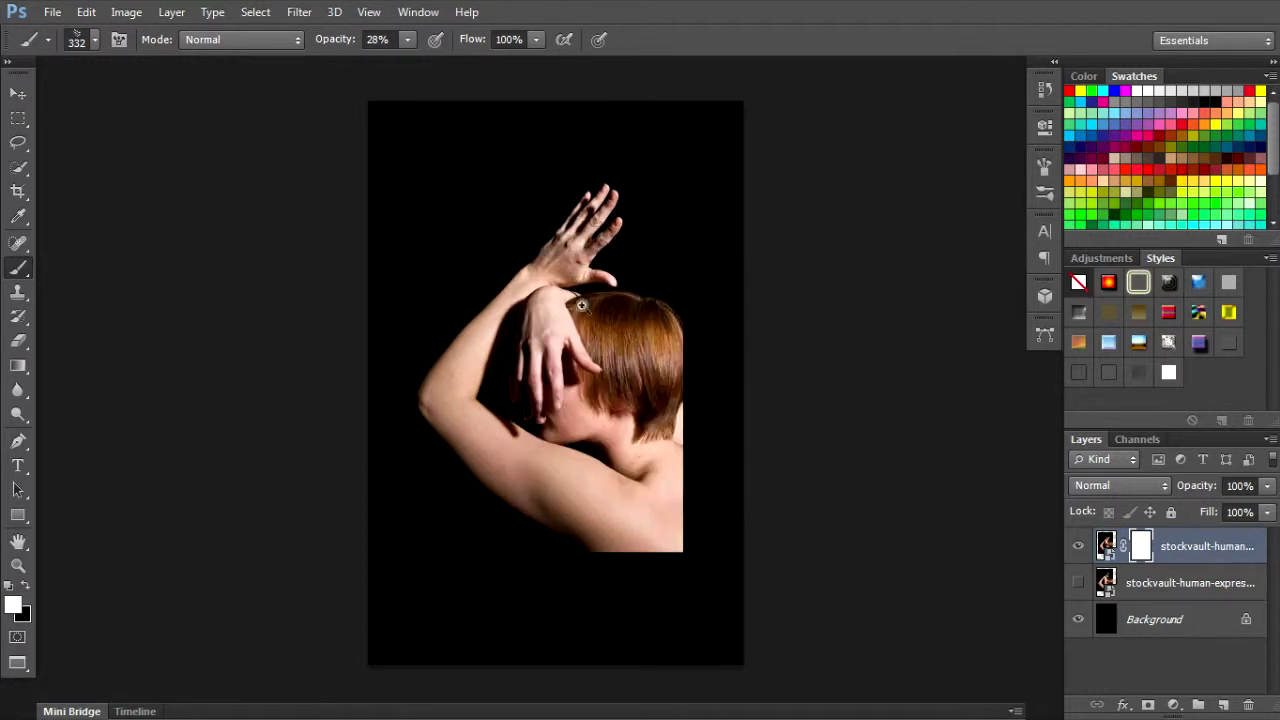
scroll(581, 305, "up", 2)
key("x")
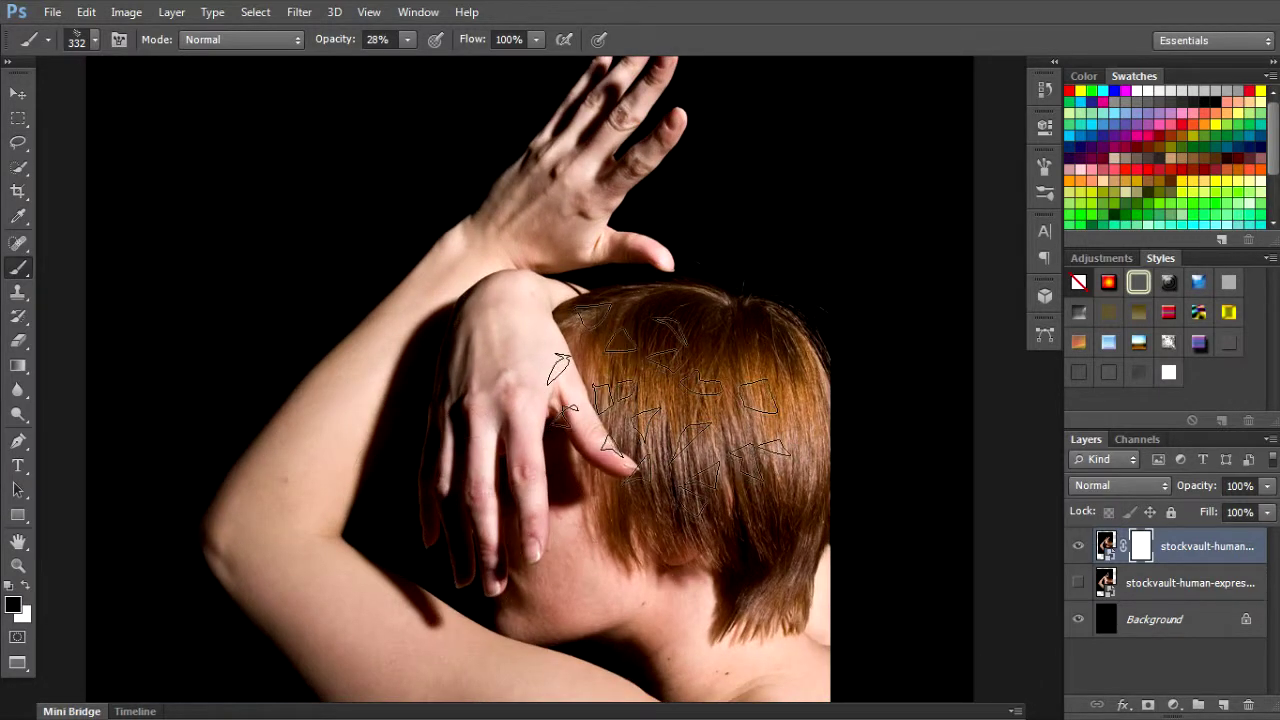
Reduce the shard brush's size to 175 px
key("bracketright")
key("bracketright")
key("bracketright")
key("bracketleft")
key("bracketleft")
key("bracketleft")
key("bracketleft")
key("bracketleft")
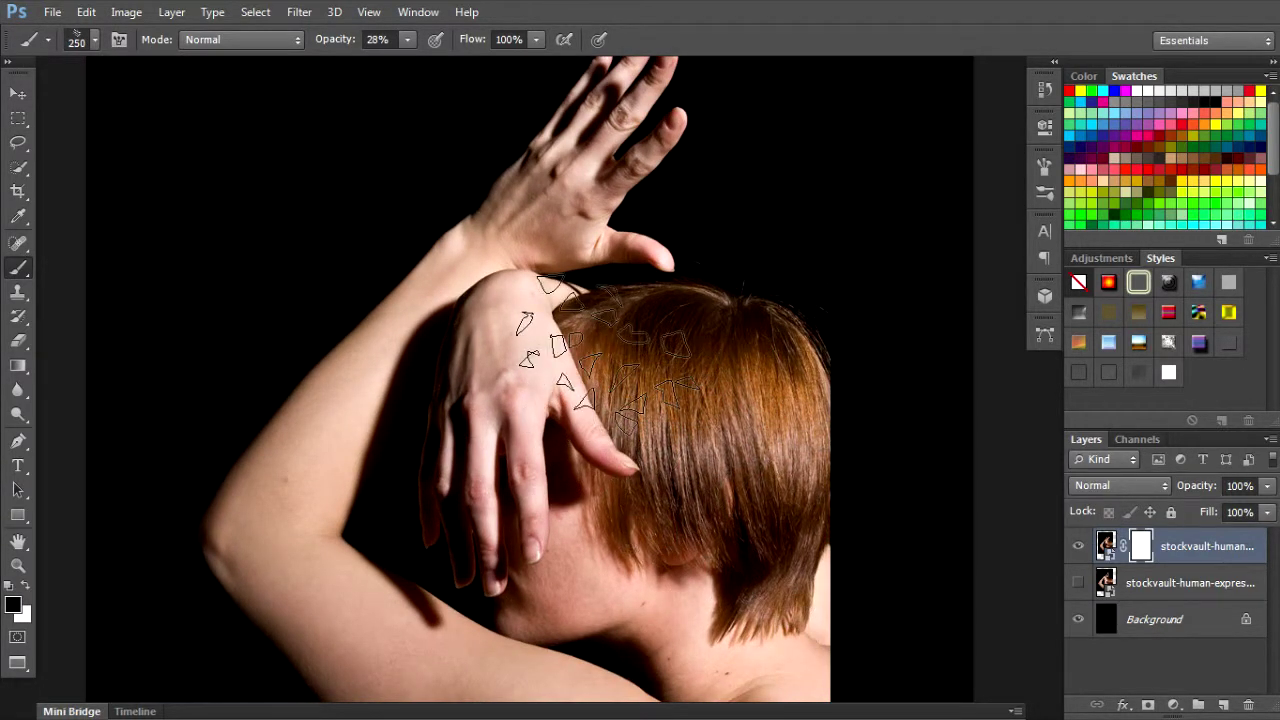
key("bracketleft")
mouse_move(531, 283)
left_mouse_down()
mouse_move(529, 339)
mouse_move(552, 299)
left_mouse_up()
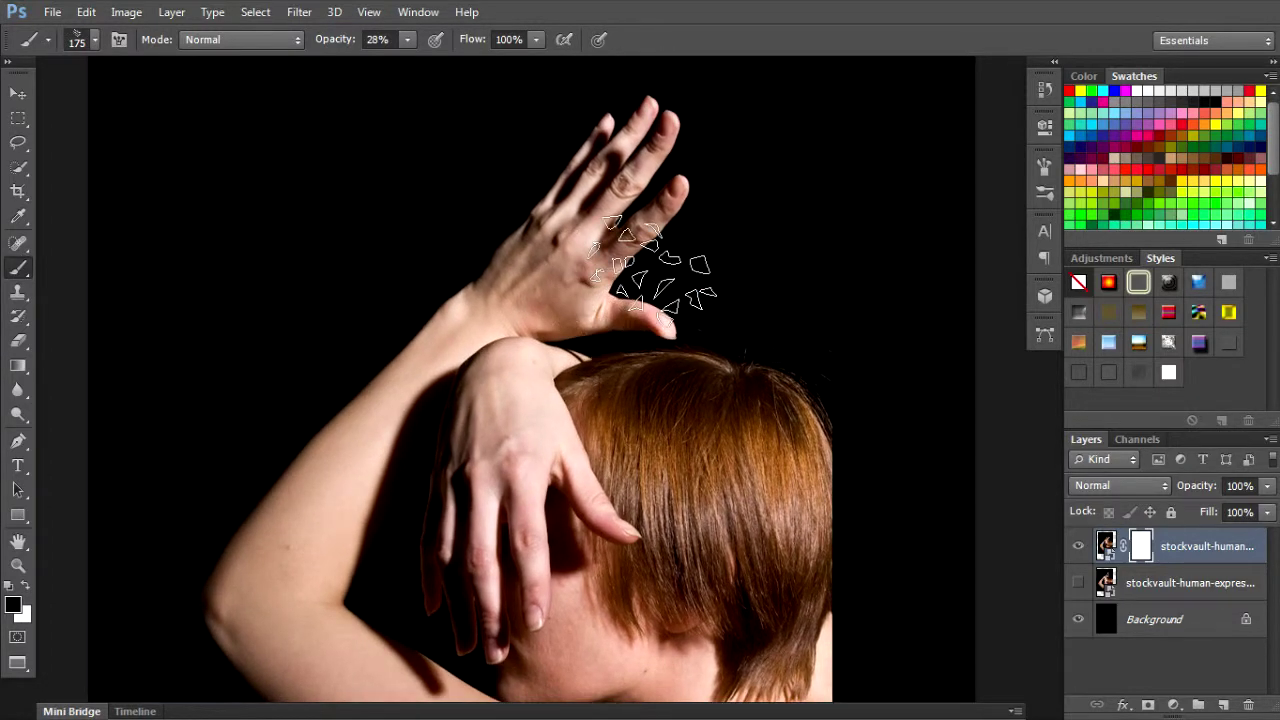
Turn on Shape Dynamics with adjusted angle jitter and slight roundness jitter, plus Scattering at 30% with a count of 2
key("F5")
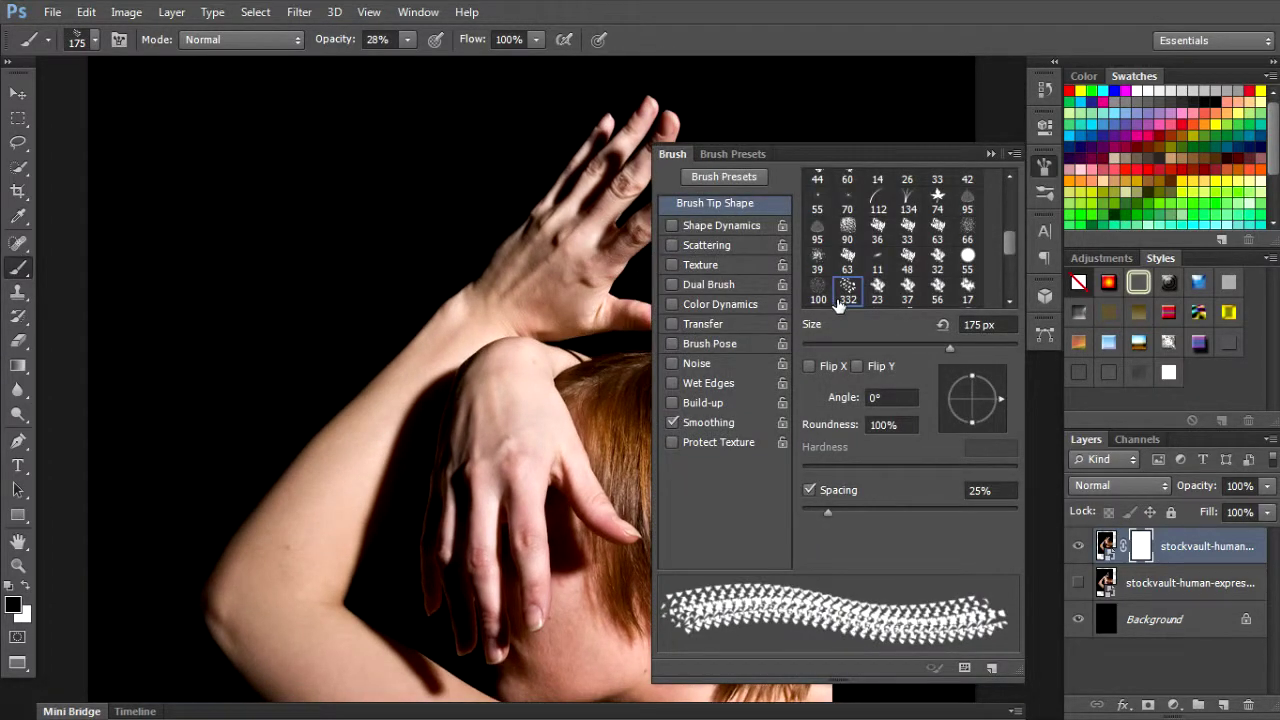
left_click(714, 226)
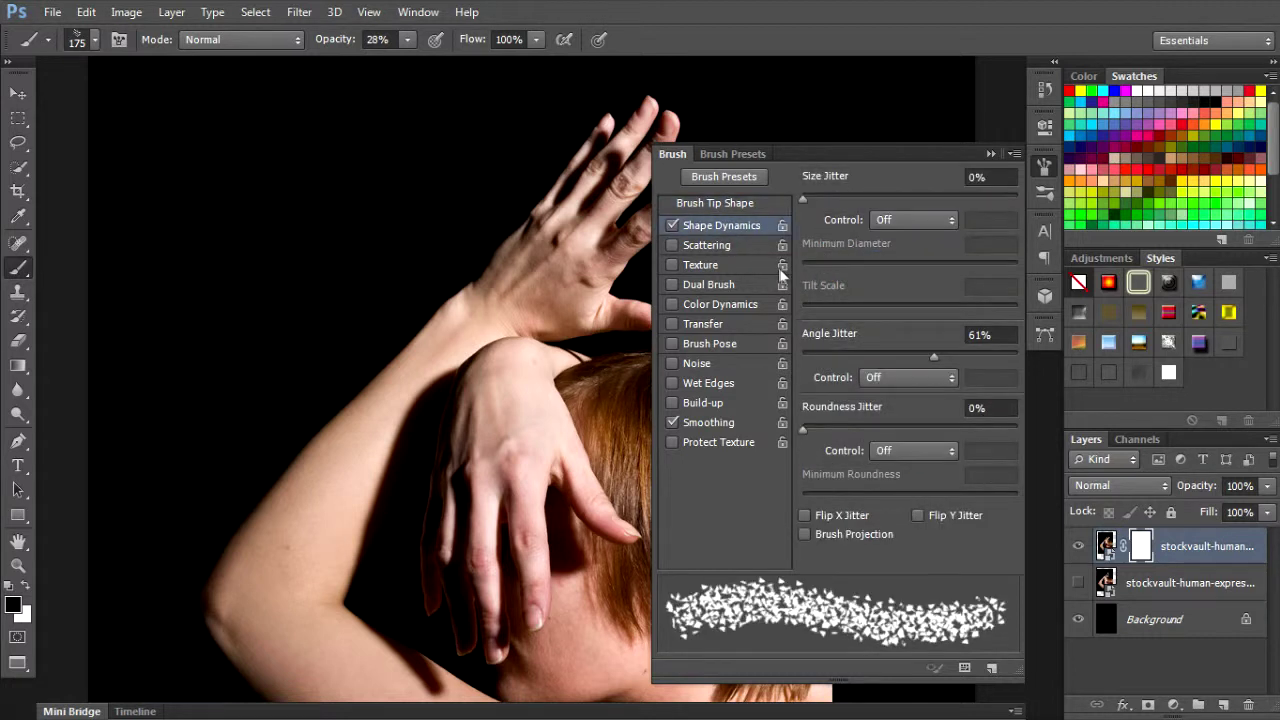
left_click_drag(939, 356, 929, 350)
left_click_drag(804, 429, 826, 430)
left_click(722, 246)
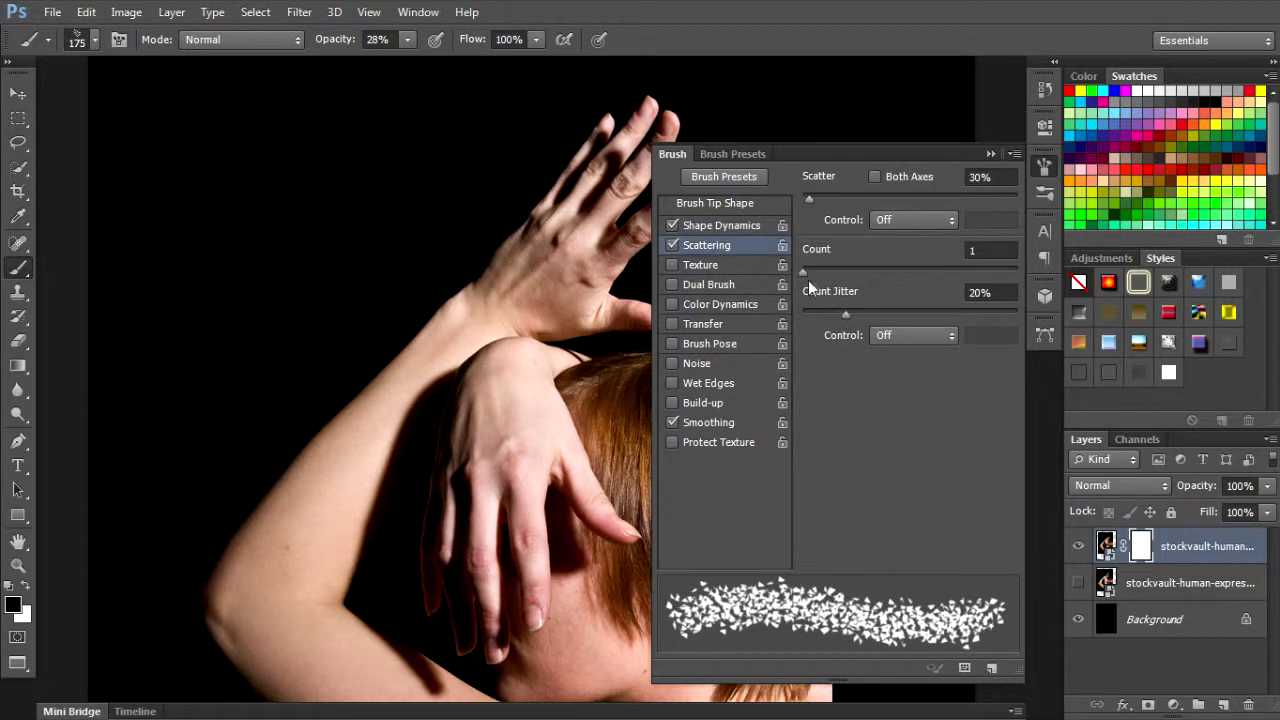
mouse_move(803, 272)
left_mouse_down()
mouse_move(834, 269)
mouse_move(822, 272)
left_mouse_up()
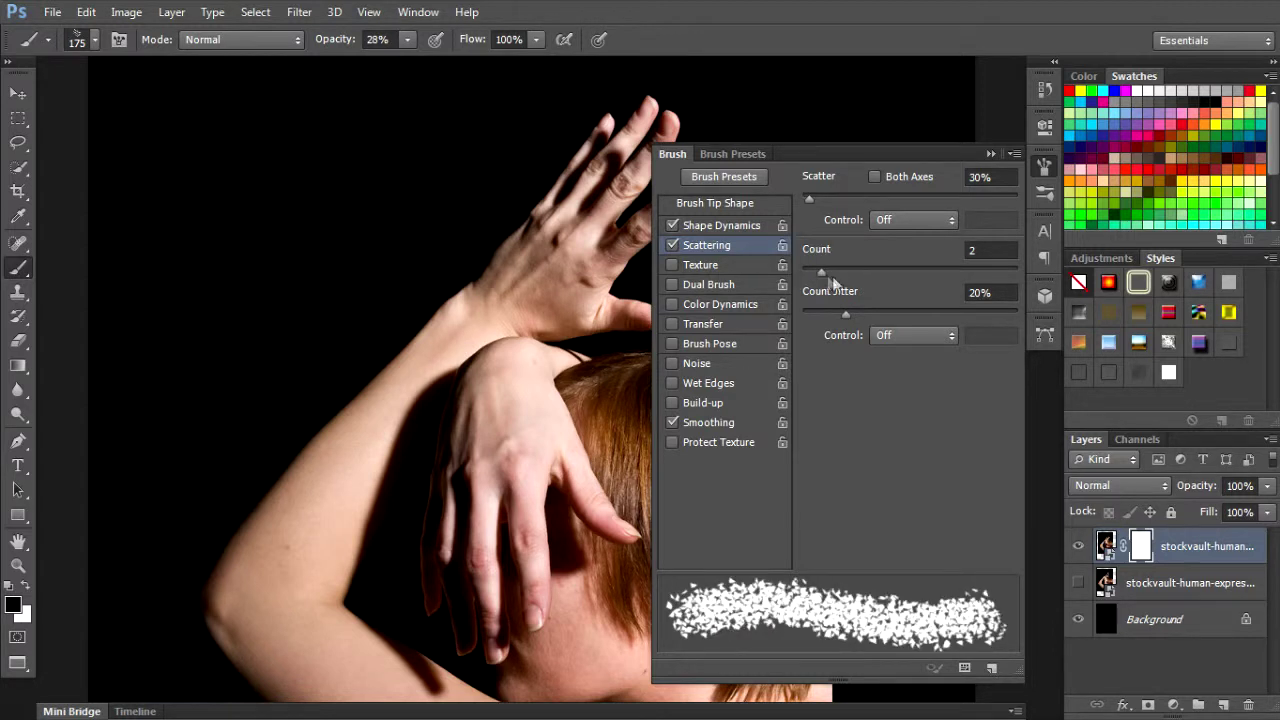
left_click(1045, 167)
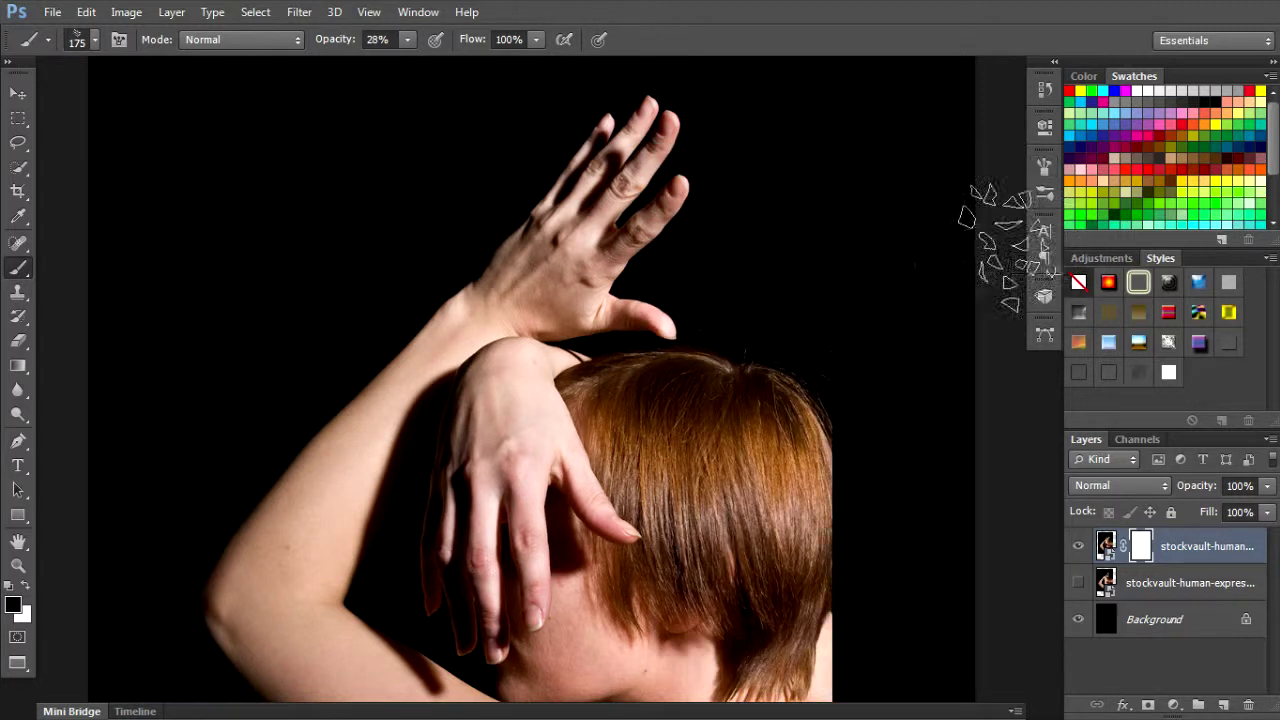
Try a faint shard stroke on the raised hand, undo it, and set the brush opacity to 100%
mouse_move(614, 200)
left_mouse_down()
mouse_move(575, 250)
mouse_move(555, 308)
mouse_move(575, 305)
mouse_move(562, 296)
left_mouse_up()
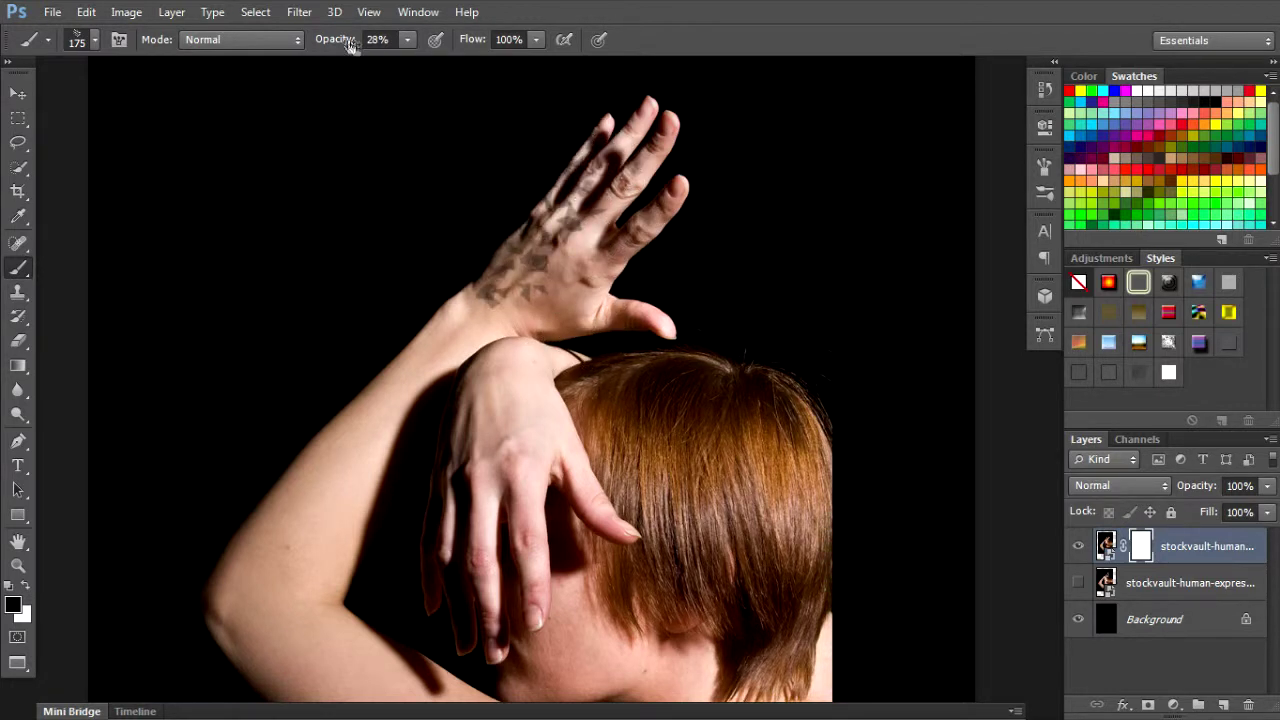
left_click_drag(466, 48, 470, 50)
key("ctrl+alt+z")
key("ctrl+alt+z")
mouse_move(655, 225)
left_mouse_down()
mouse_move(605, 280)
mouse_move(565, 275)
mouse_move(540, 318)
mouse_move(495, 292)
left_mouse_up()
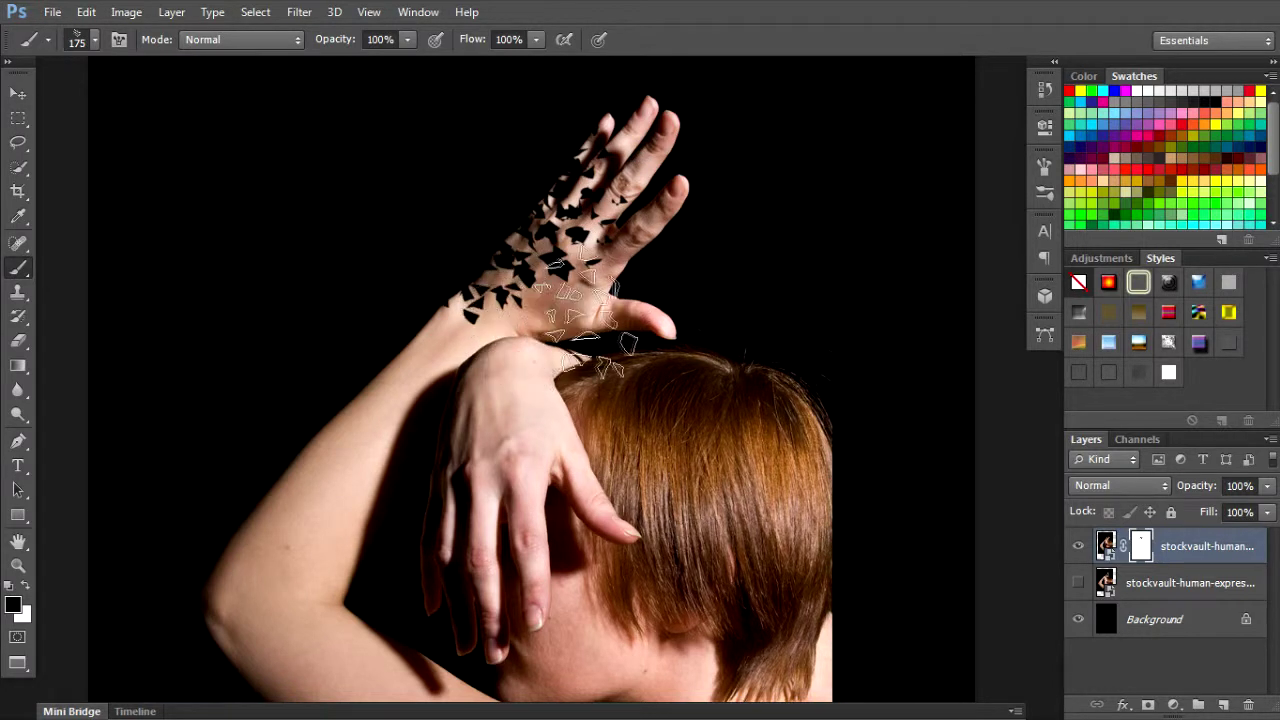
key("ctrl+alt+z")
key("ctrl+alt+z")
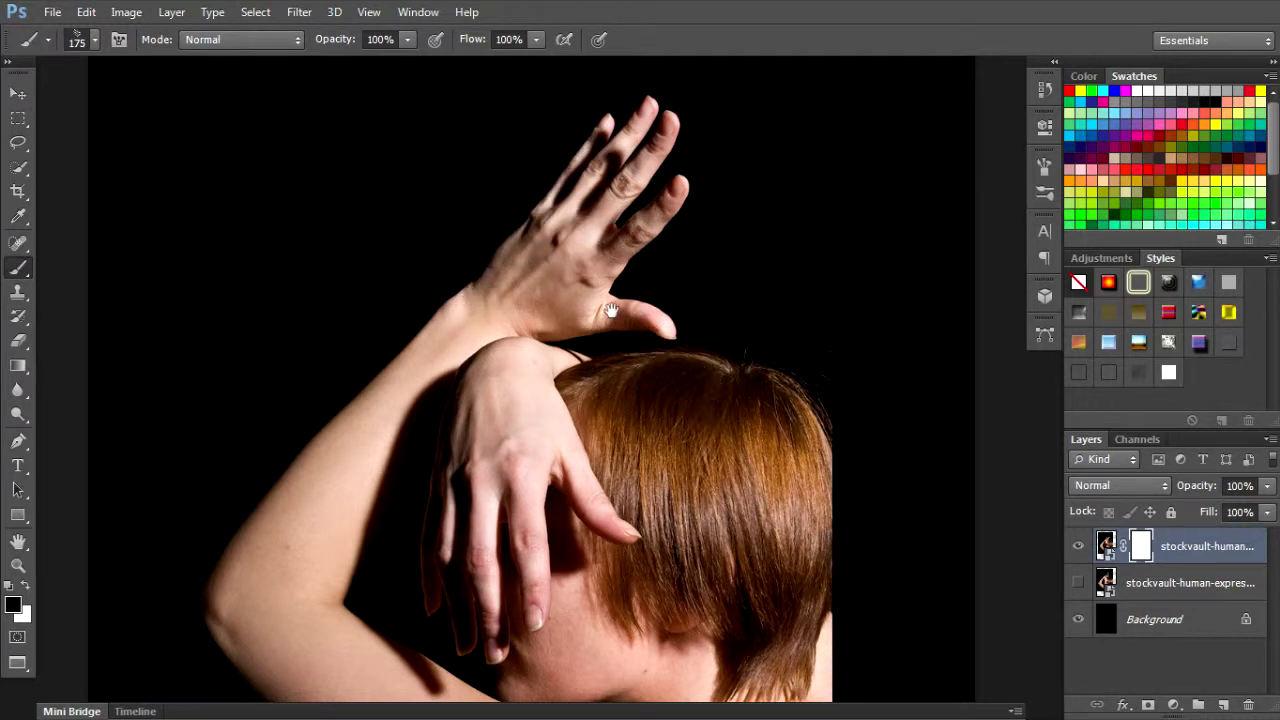
Mask out shards along the outer edge of the raised hand and down the forearm to the elbow
left_click_drag(610, 306, 685, 342)
mouse_move(765, 240)
left_mouse_down()
mouse_move(786, 214)
mouse_move(729, 214)
mouse_move(700, 286)
mouse_move(725, 230)
mouse_move(715, 245)
mouse_move(620, 270)
mouse_move(513, 450)
mouse_move(563, 346)
mouse_move(619, 278)
left_mouse_up()
mouse_move(552, 345)
left_mouse_down()
mouse_move(478, 470)
mouse_move(483, 530)
left_mouse_up()
left_click_drag(501, 438, 530, 300)
left_click(495, 280)
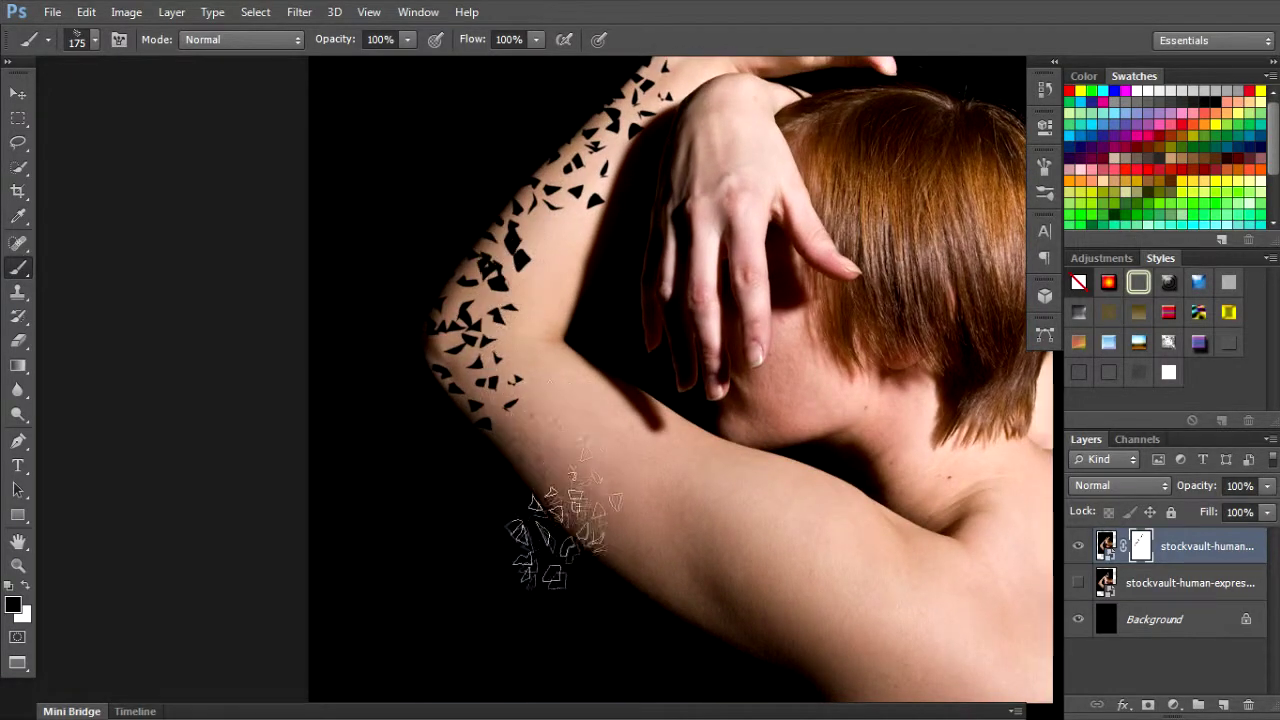
Mask out shards along the lower edge of the upper arm from the elbow to the photo's bottom edge
left_click(538, 452)
mouse_move(635, 555)
left_mouse_down()
mouse_move(729, 586)
mouse_move(760, 650)
mouse_move(700, 625)
left_mouse_up()
left_click_drag(603, 500, 611, 365)
left_click(597, 346)
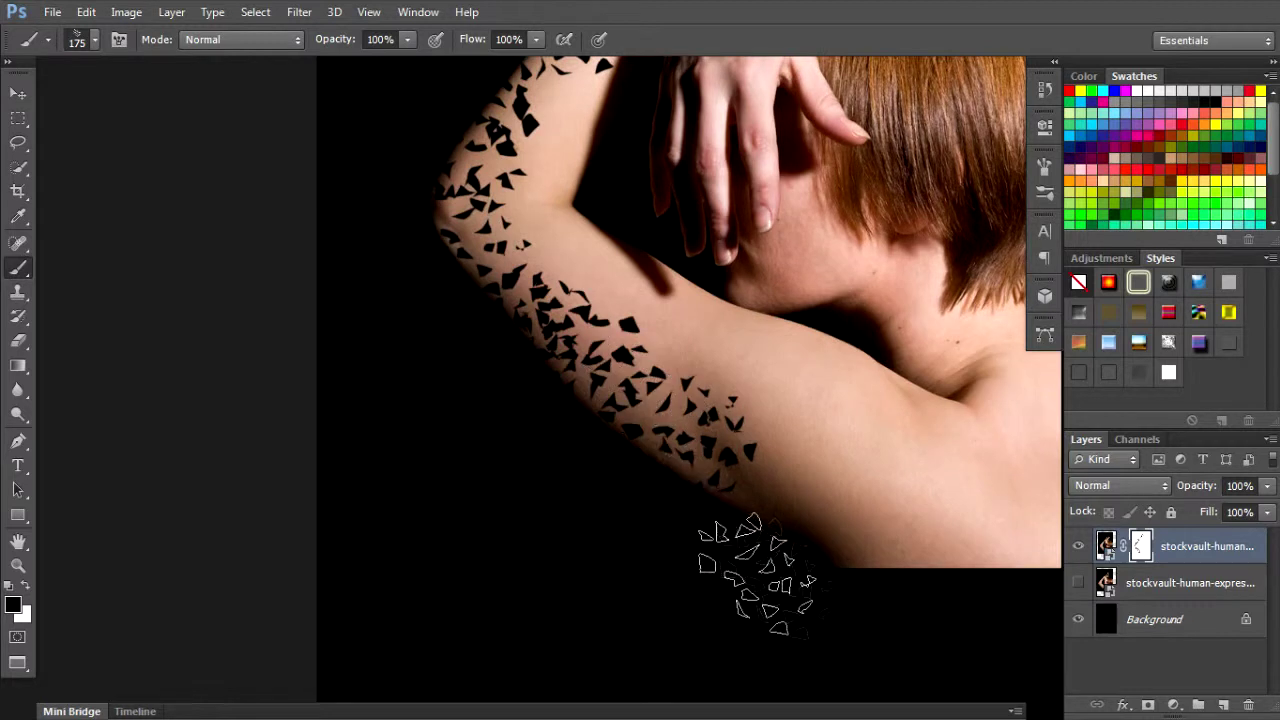
left_click(755, 485)
left_click(823, 547)
mouse_move(860, 595)
left_mouse_down()
mouse_move(943, 614)
mouse_move(700, 500)
left_mouse_up()
Shrink the shard brush to 125 px and on to 90 px, masking out finer shards around the upper arm and elbow
key("bracketleft")
key("bracketleft")
key("bracketleft")
key("bracketleft")
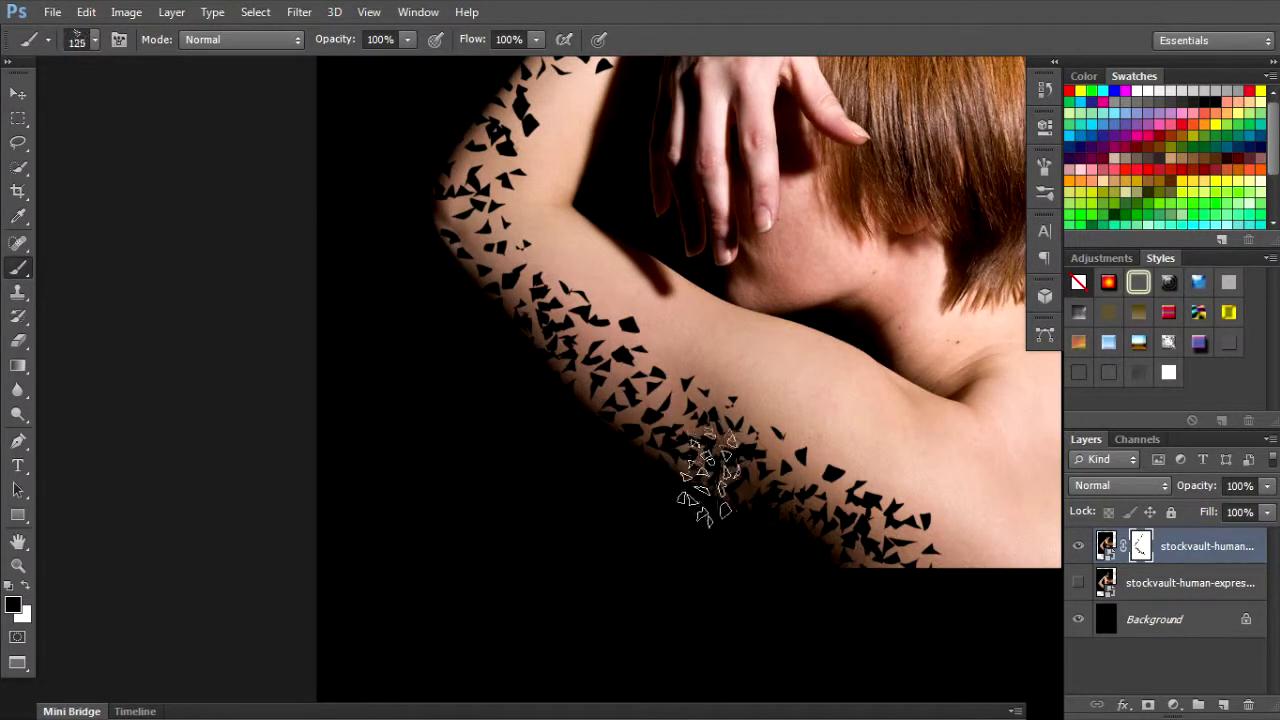
left_click(637, 448)
left_click_drag(635, 353, 688, 498)
left_click(591, 434)
left_click(582, 488)
mouse_move(580, 485)
left_mouse_down()
mouse_move(548, 425)
mouse_move(640, 330)
mouse_move(591, 412)
left_mouse_up()
Mask out finer shards between the larger ones on the forearm, wrist and raised hand with the 90 px brush
scroll(630, 338, "up", 2)
scroll(630, 338, "right", 1)
left_click(568, 438)
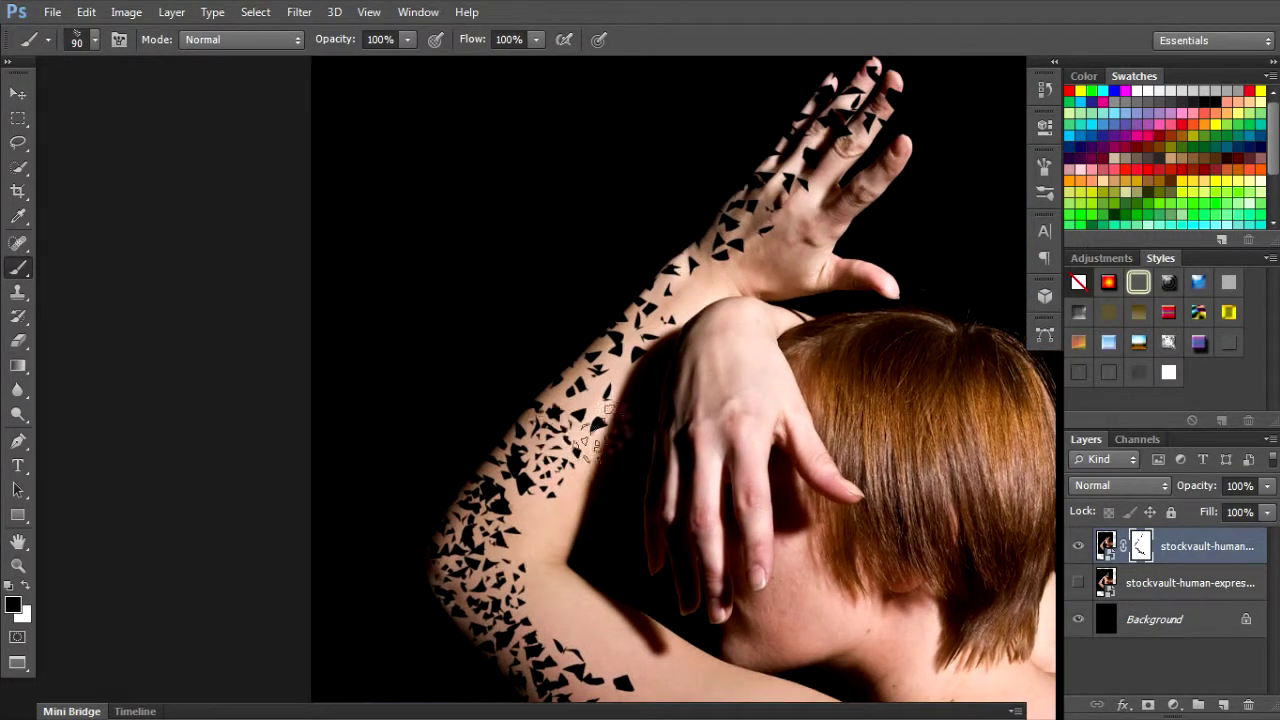
left_click(588, 398)
left_click(668, 313)
left_click_drag(780, 218, 753, 329)
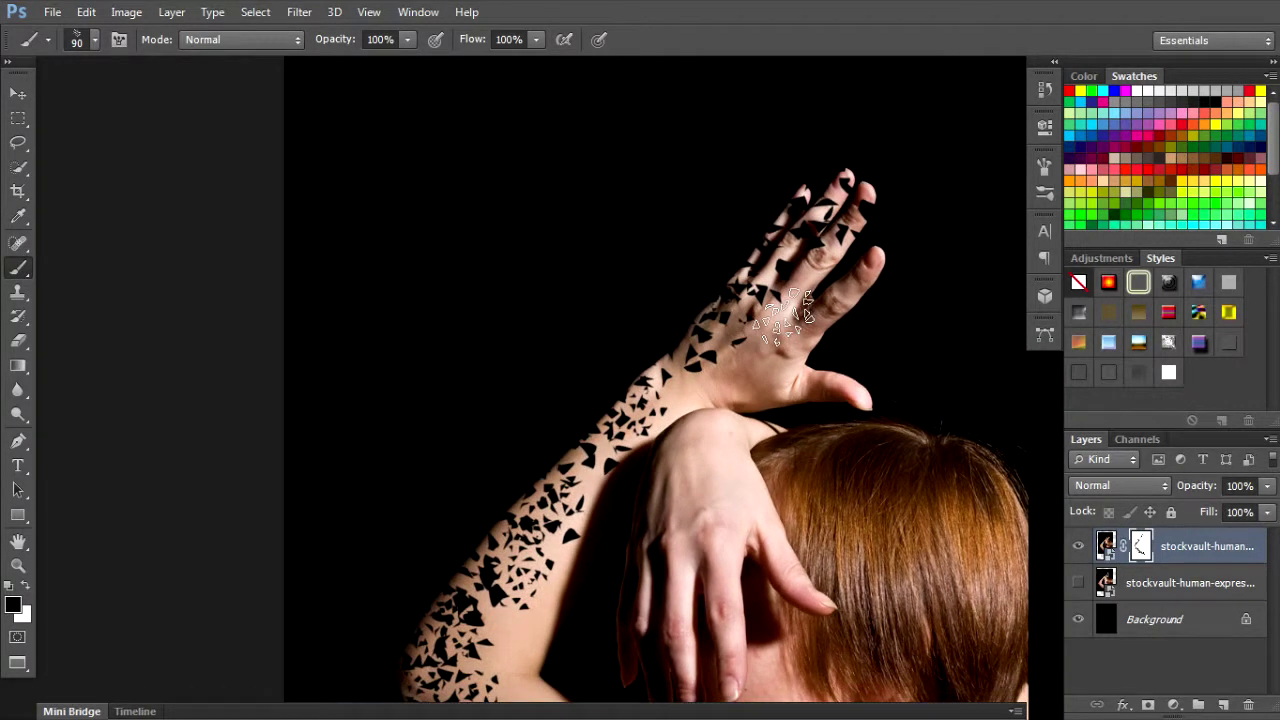
left_click(762, 292)
left_click(713, 342)
scroll(635, 392, "down", 5)
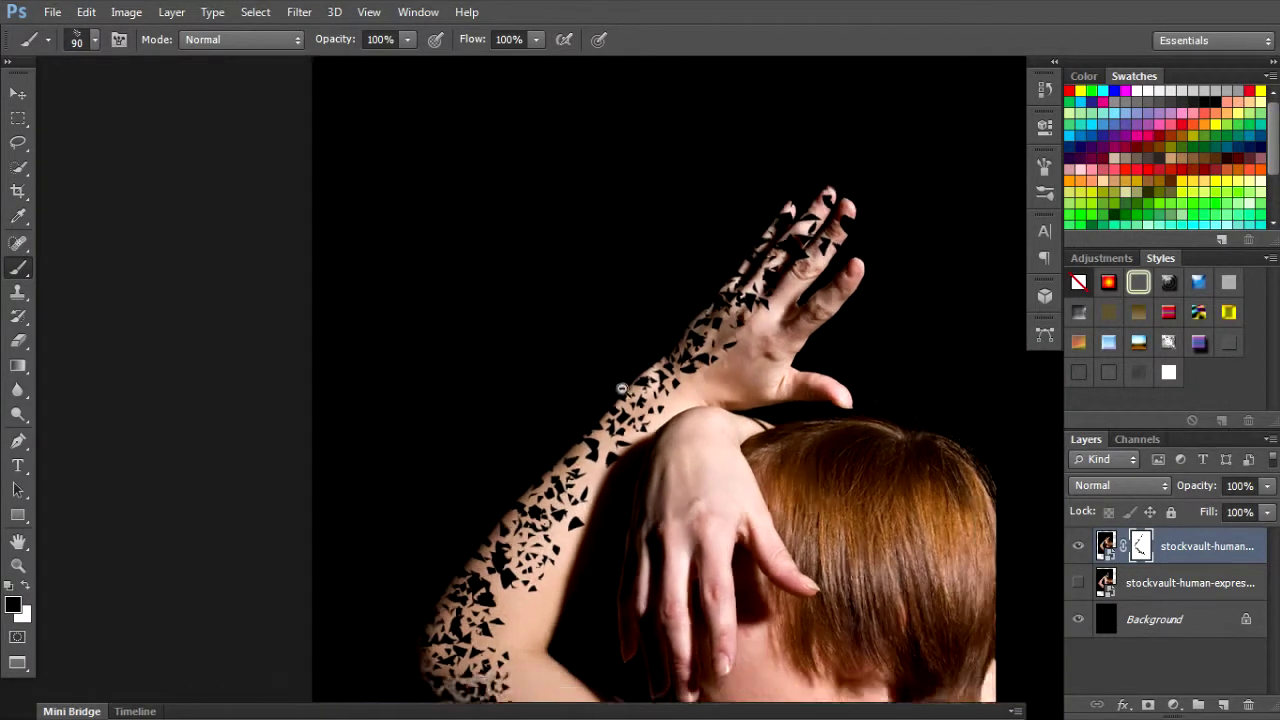
left_click_drag(641, 420, 635, 359)
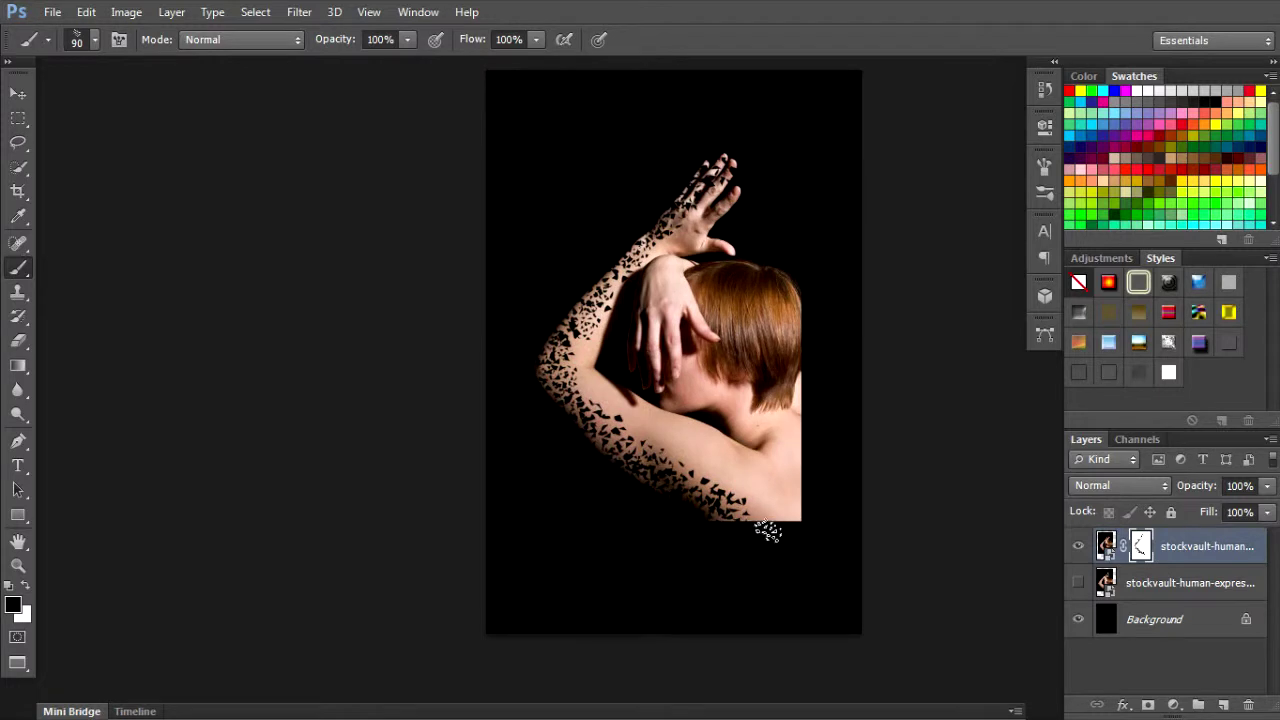
Show the lower copy of the photo and try a 90 px shard stamp beside the elbow, undoing the stamp
left_click(1079, 587)
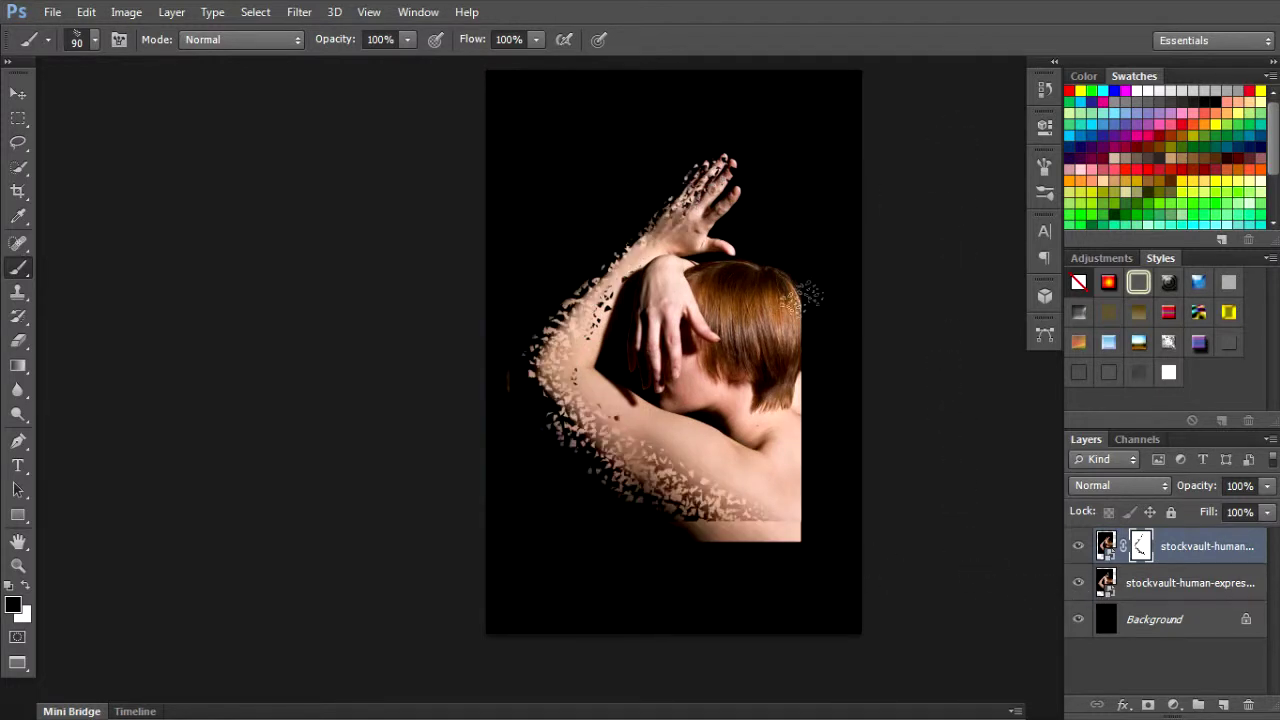
left_click_drag(600, 403, 651, 466)
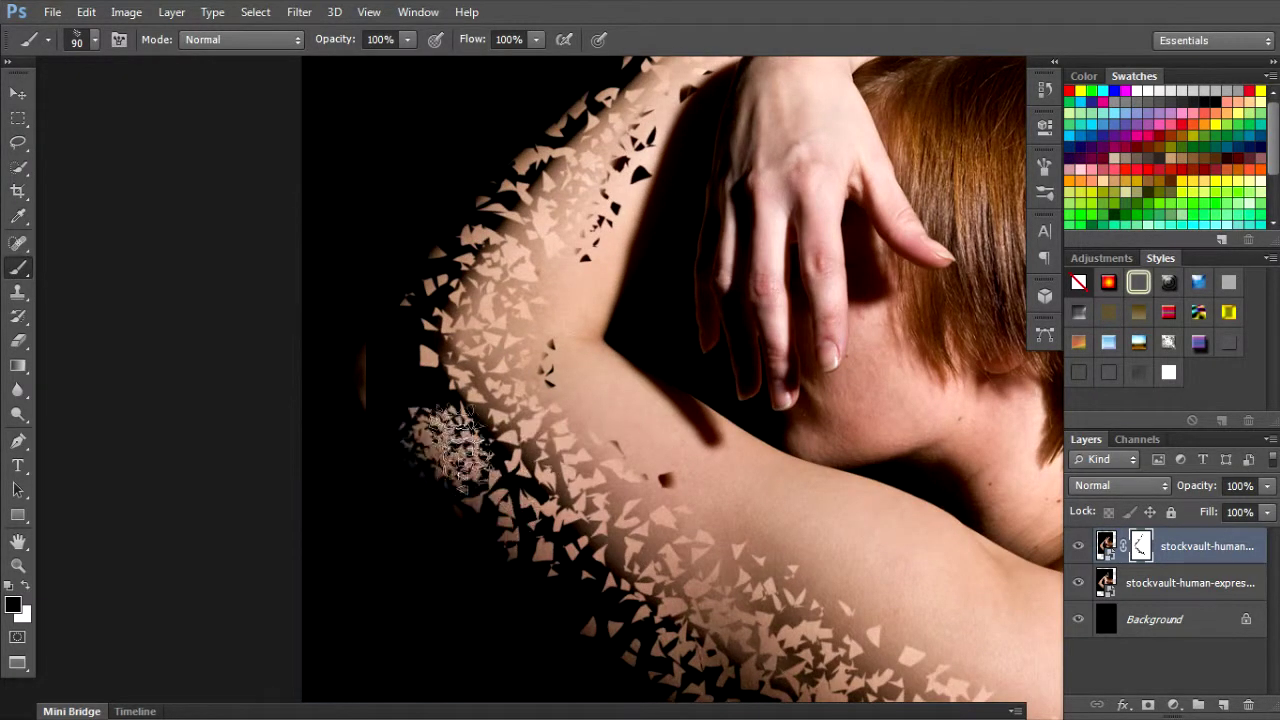
left_click(443, 448)
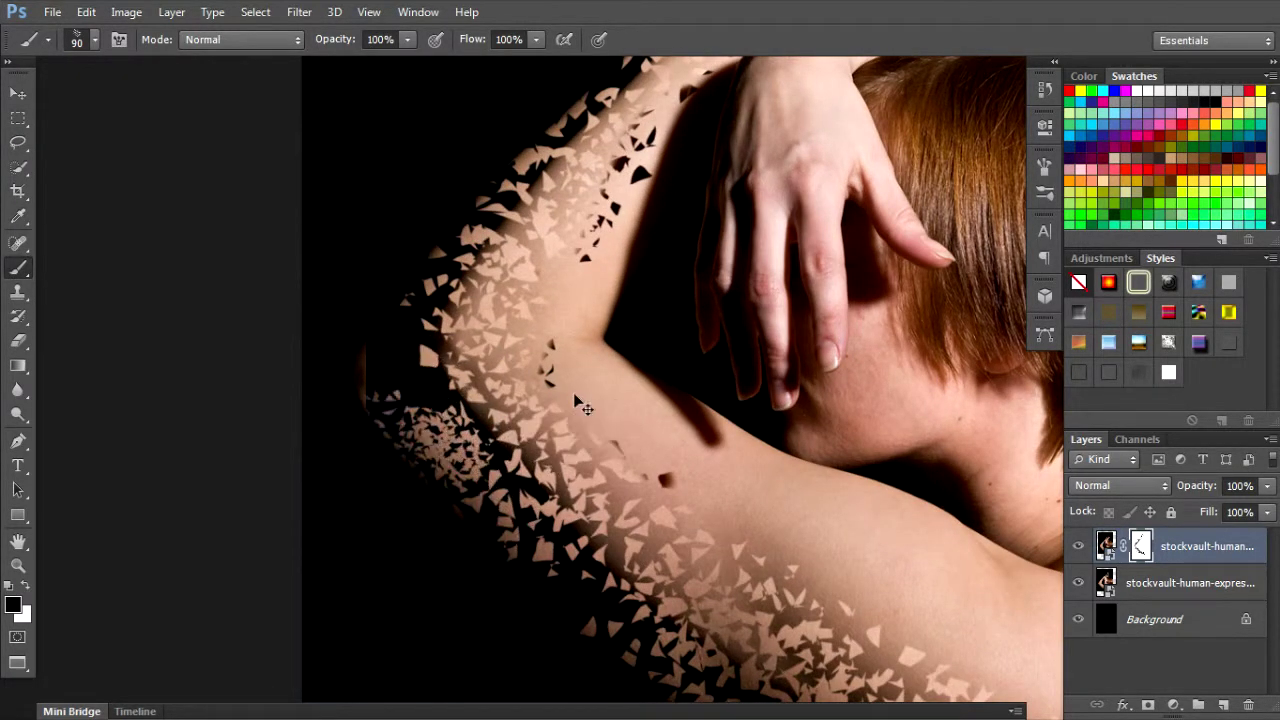
key("ctrl+z")
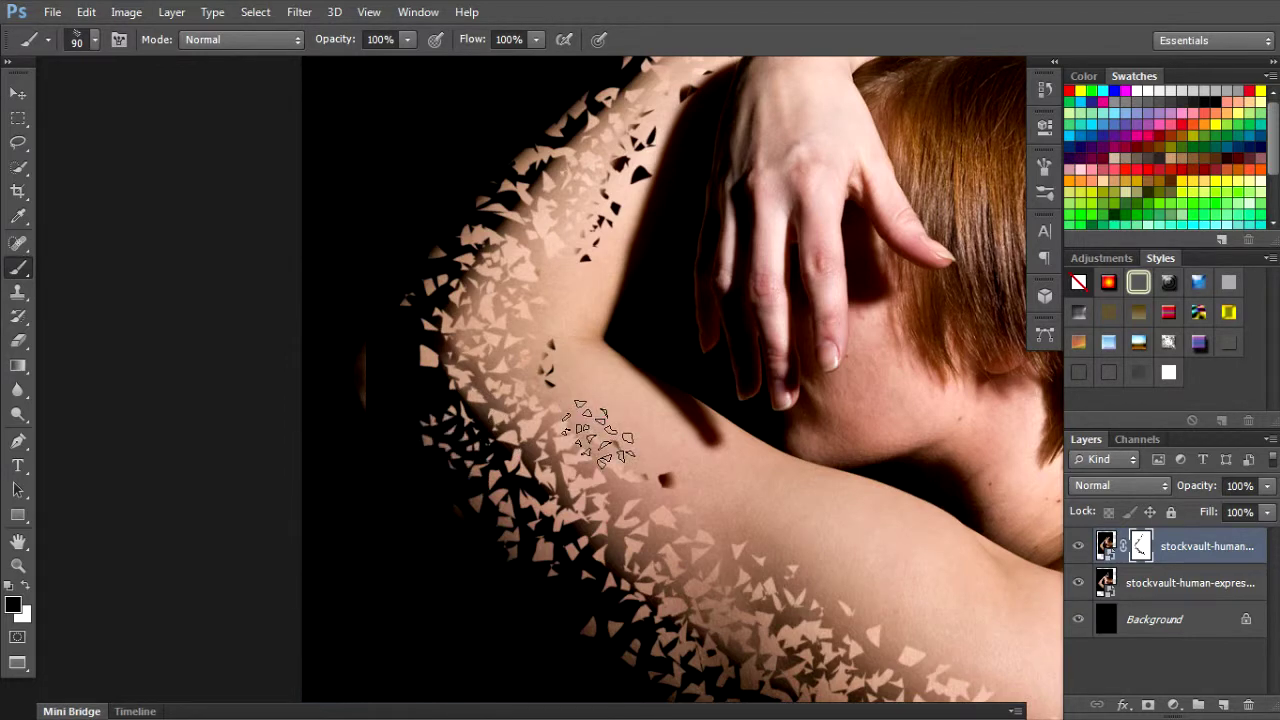
Enlarge the shard brush to 300 px and mask out larger shards at the outer edge of the elbow
key("bracketright")
key("bracketright")
key("bracketright")
key("bracketright")
key("bracketright")
key("bracketright")
key("bracketright")
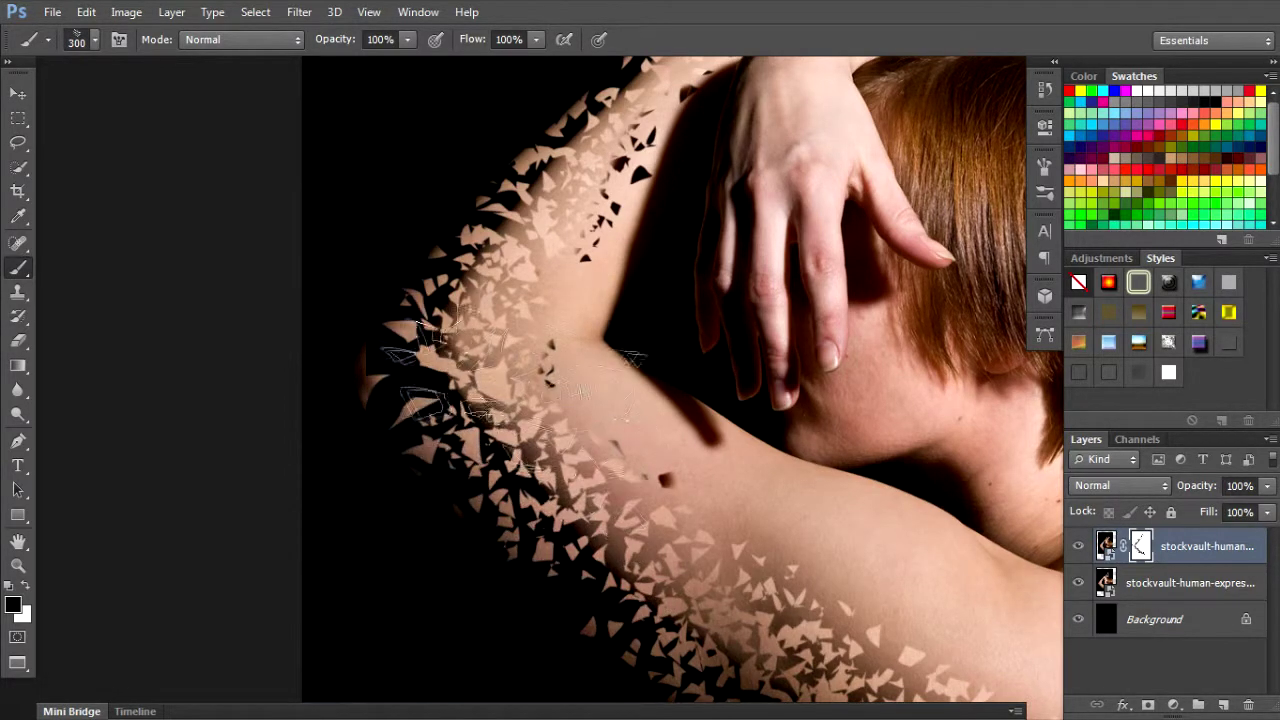
scroll(472, 432, "down", 3)
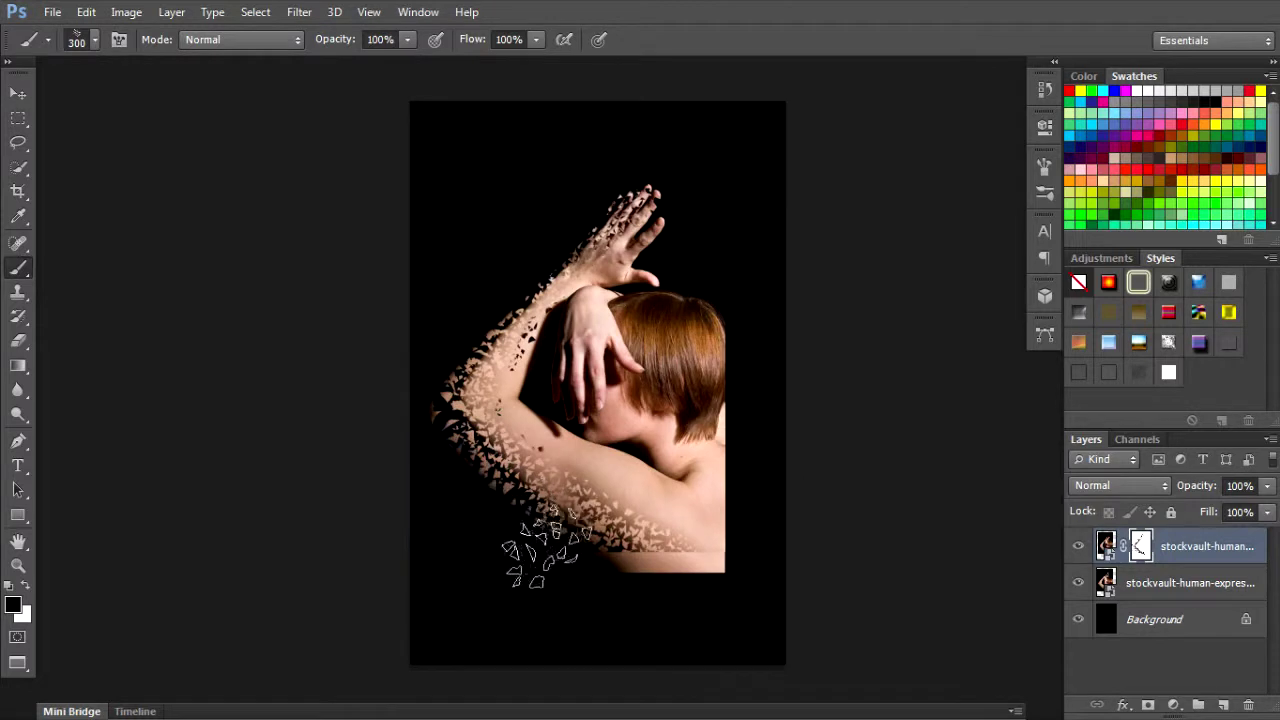
Try 300 px shard stamps on the upper arm near the elbow and reduce the shard brush to 200 px
left_click(511, 487)
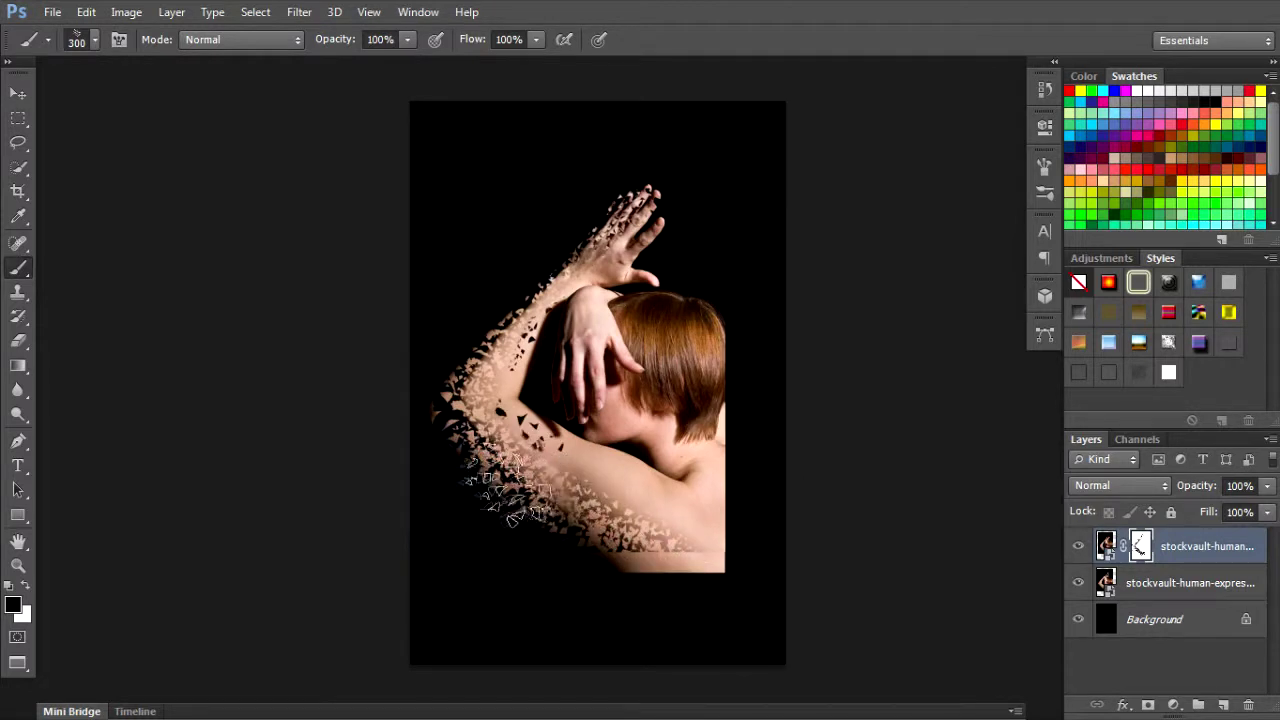
left_click(509, 487)
key("ctrl+z")
left_click(512, 445)
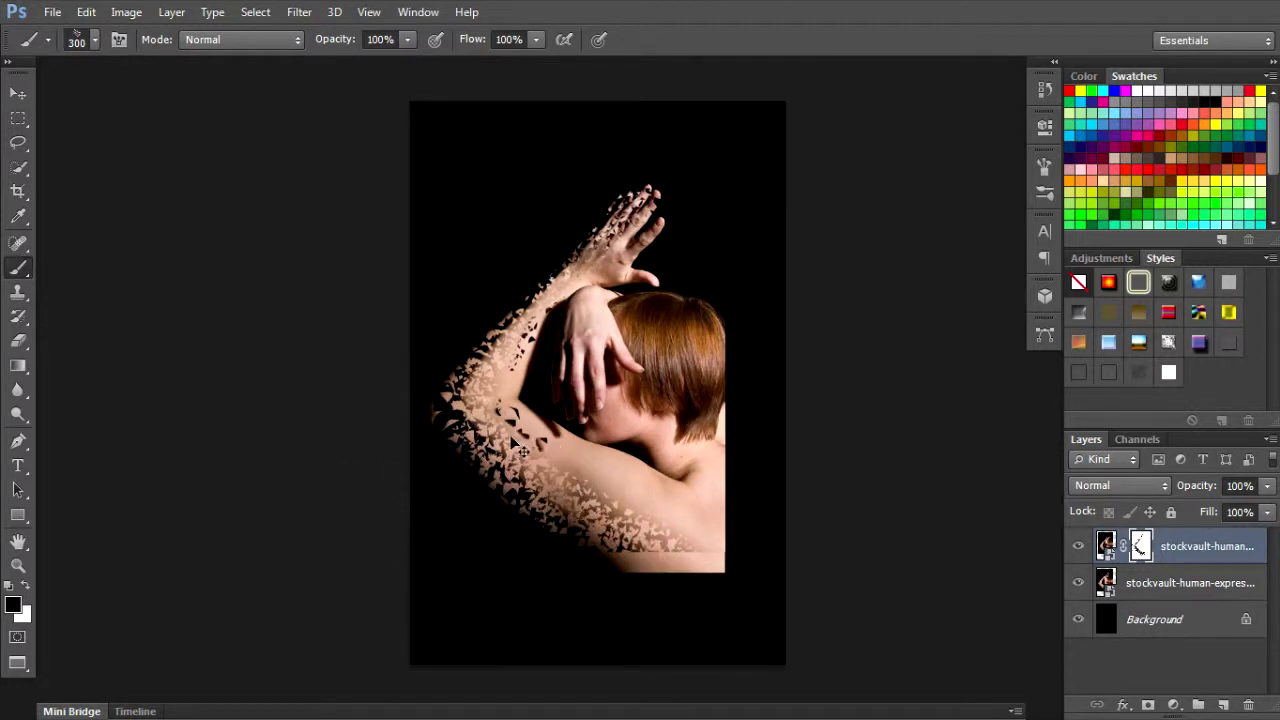
key("bracketleft")
key("bracketleft")
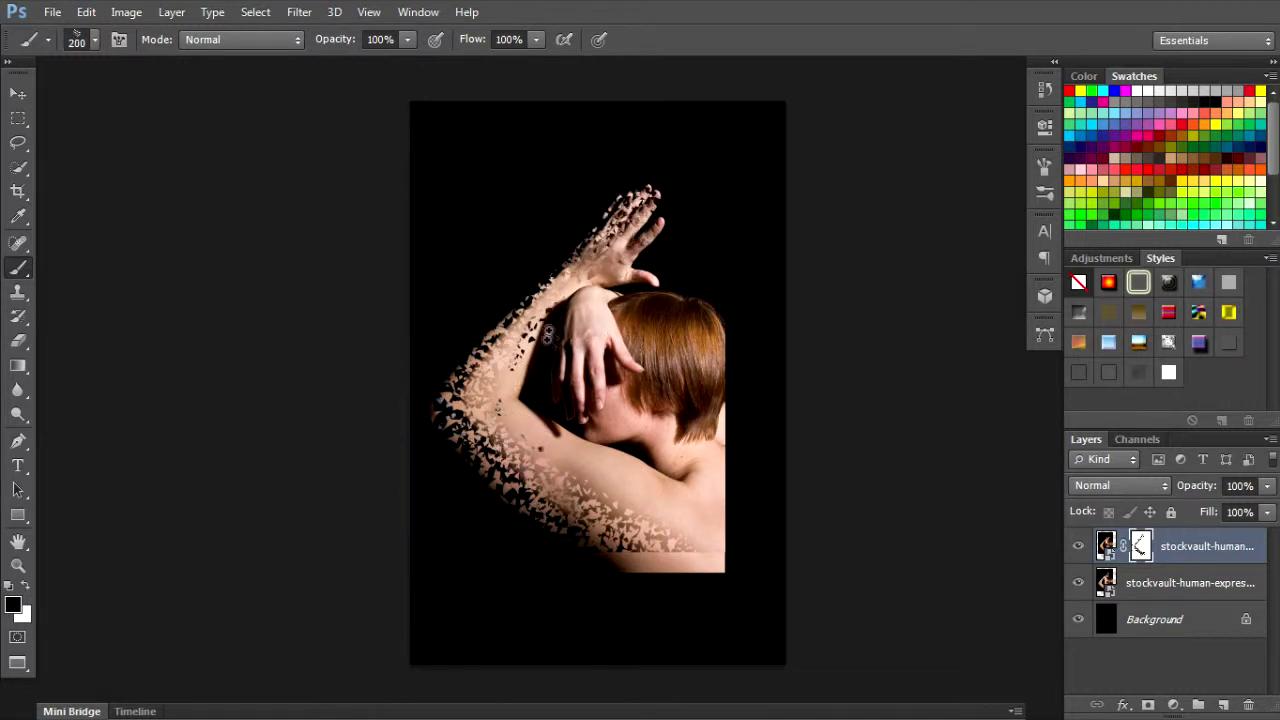
Reduce the shard brush to 50 px and add a layer mask to the lower copy of the photo
scroll(541, 321, "up", 4)
key("bracketleft")
key("bracketleft")
key("bracketleft")
key("bracketleft")
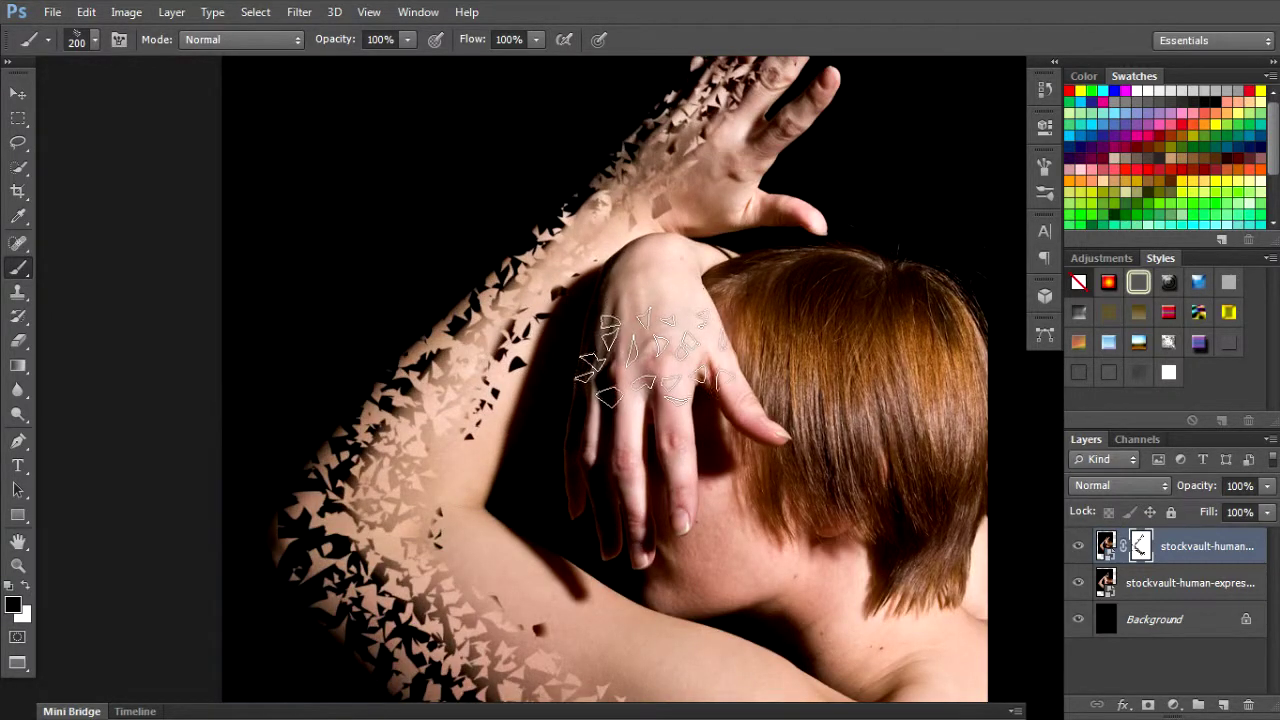
key("bracketleft")
key("bracketleft")
key("bracketleft")
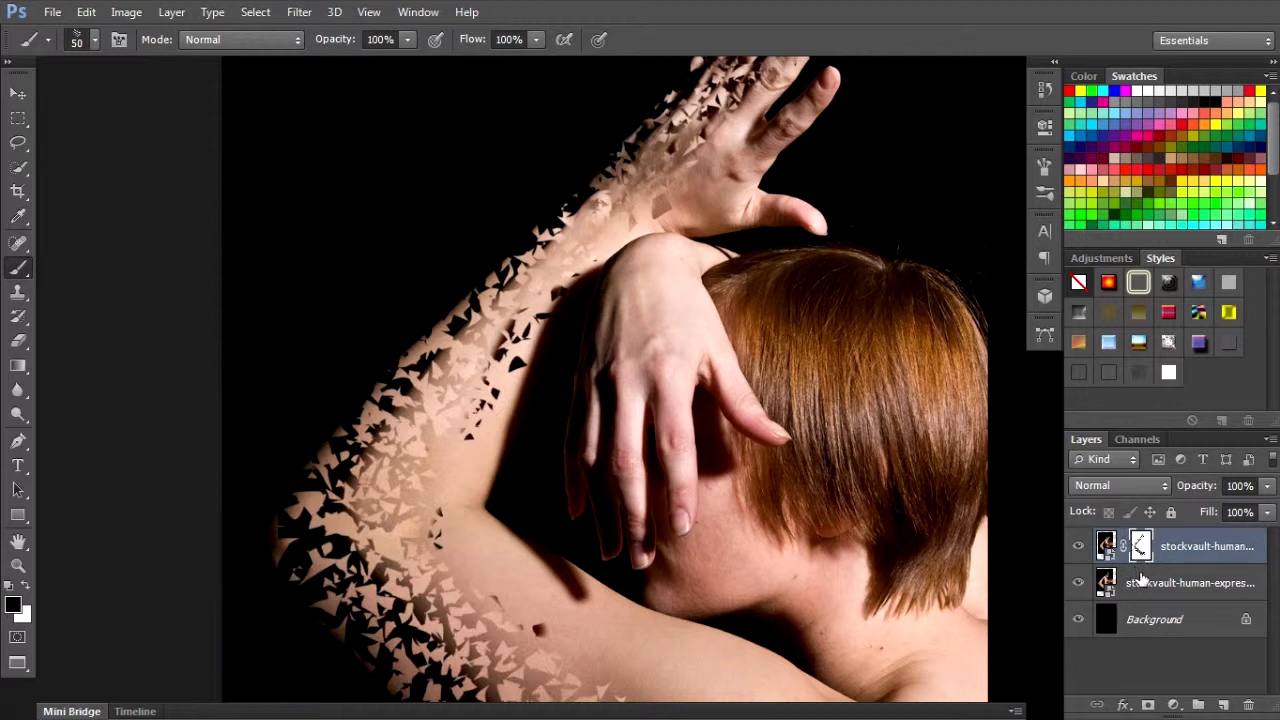
left_click(1148, 585)
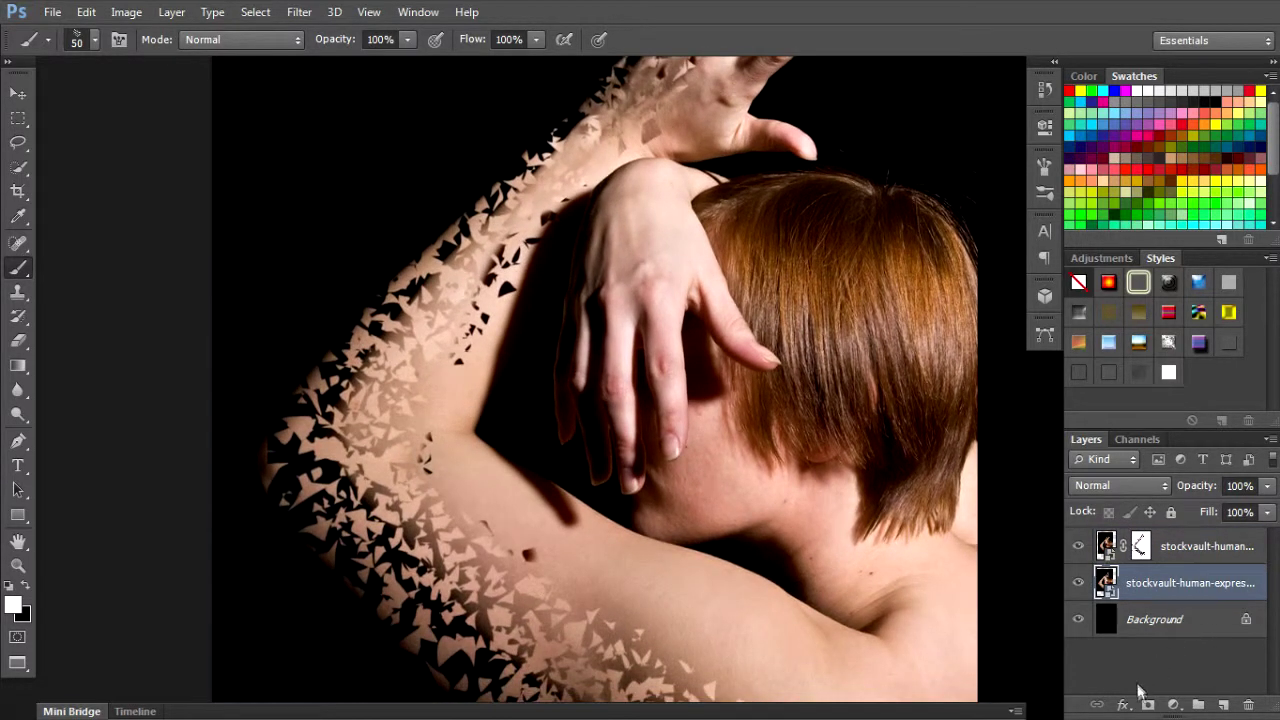
left_click(1148, 704)
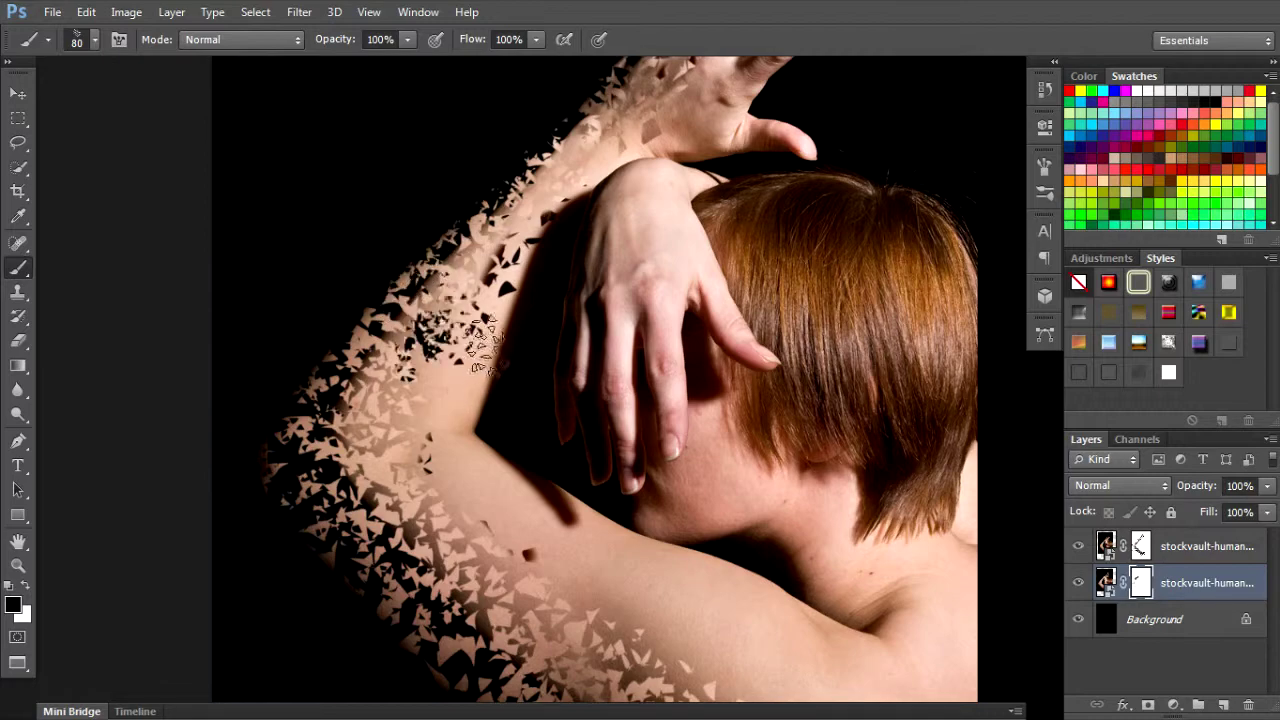
Mask out 80 px shards on the lower copy along the forearm, around the elbow and down the upper arm's outer edge
left_click_drag(368, 368, 515, 243)
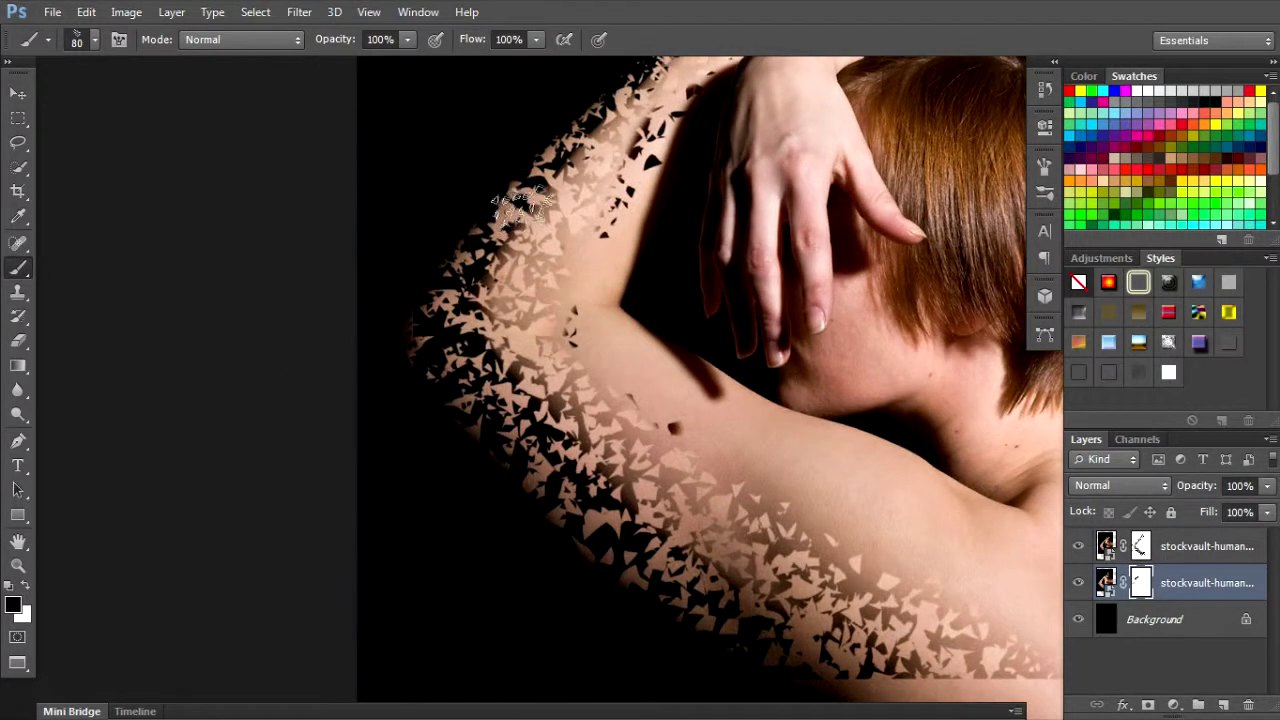
left_click_drag(521, 530, 477, 368)
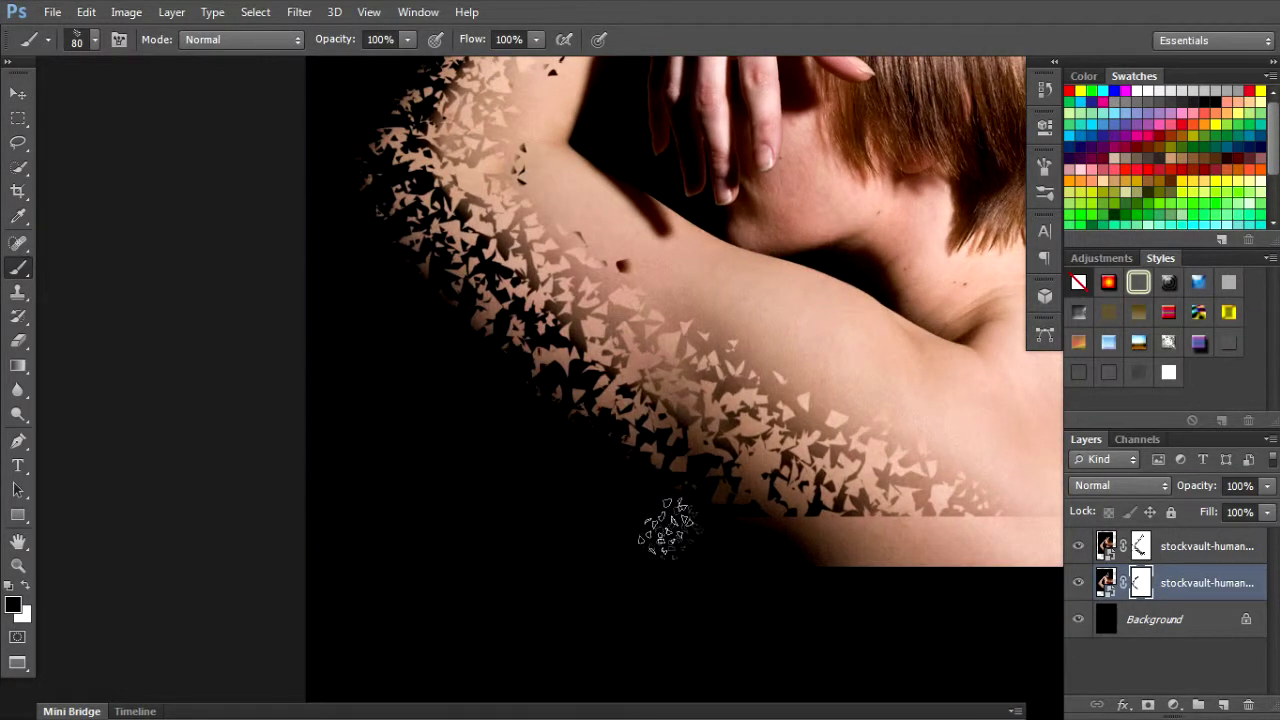
mouse_move(812, 552)
left_mouse_down()
mouse_move(907, 590)
mouse_move(1039, 595)
mouse_move(780, 530)
mouse_move(790, 555)
mouse_move(1000, 595)
left_mouse_up()
Mask out fine 45 px shards along the upper arm's lower edge, working on both photo layers' masks
left_click(1153, 565)
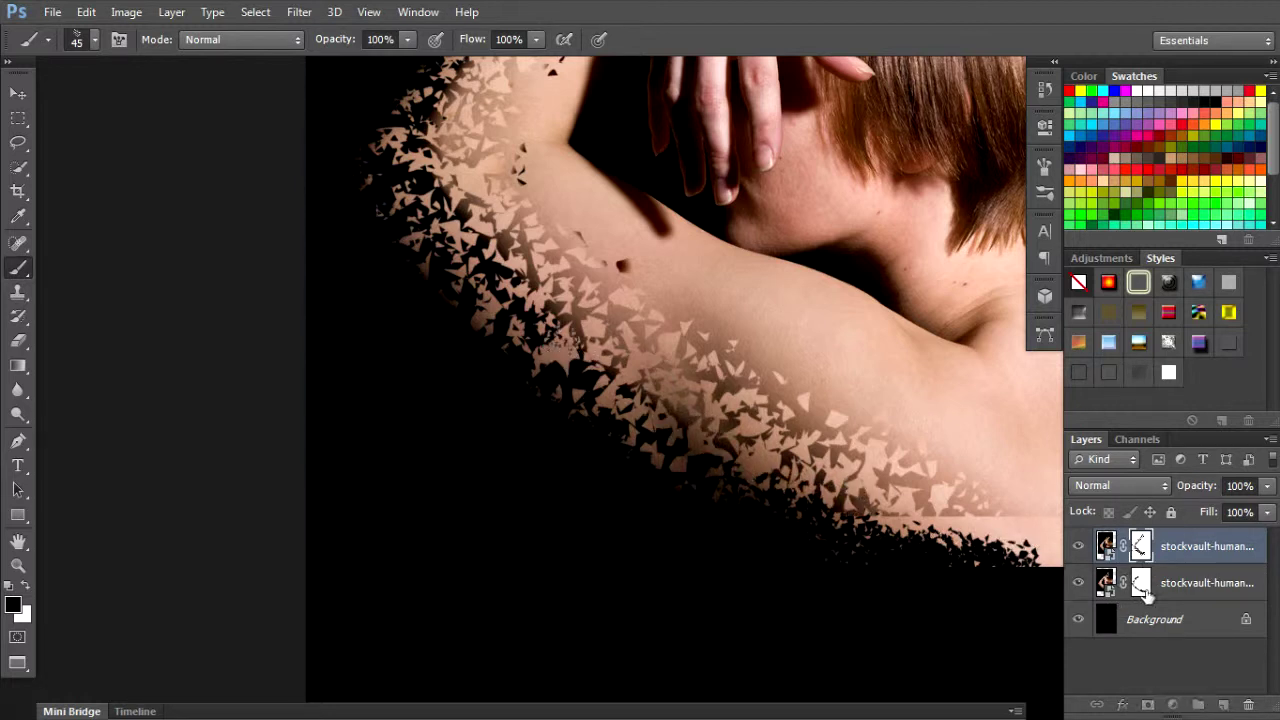
left_click(1141, 583)
left_click_drag(712, 446, 774, 453)
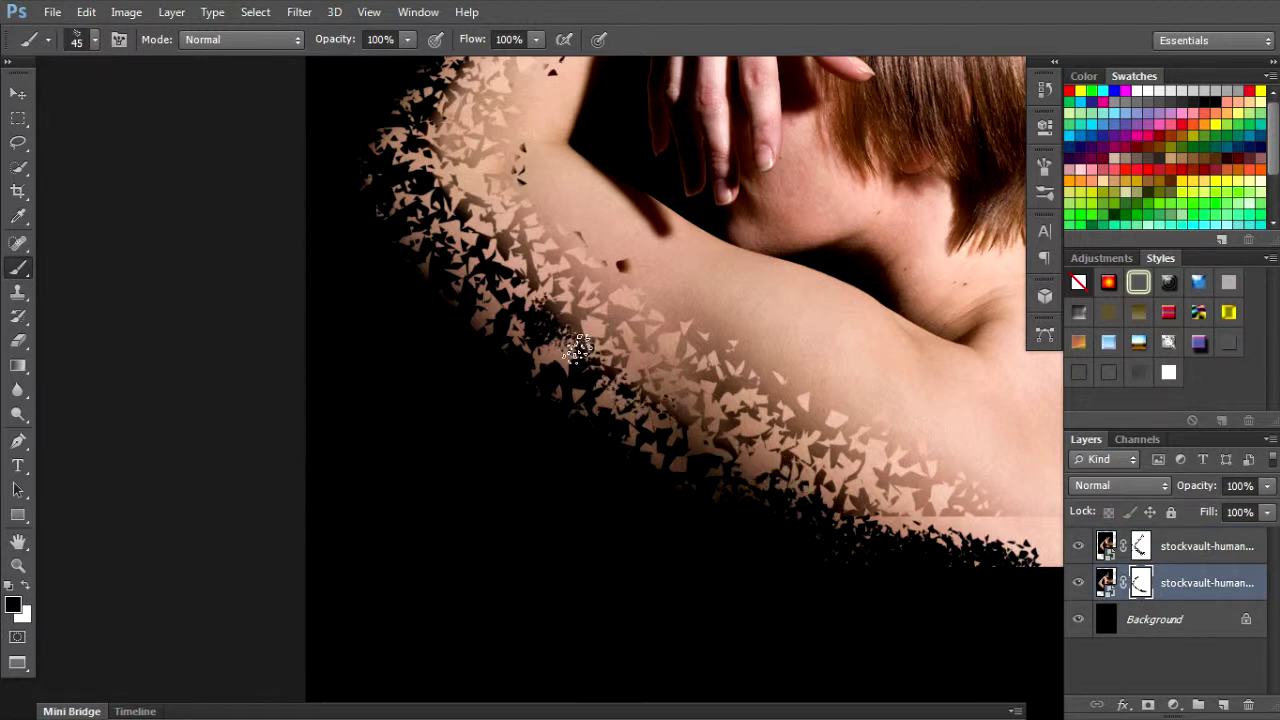
left_click_drag(567, 336, 618, 409)
Mask out fine 45 px shards on the lower copy from the elbow up the forearm to the wrist
scroll(566, 345, "up", 3)
scroll(566, 345, "left", 1)
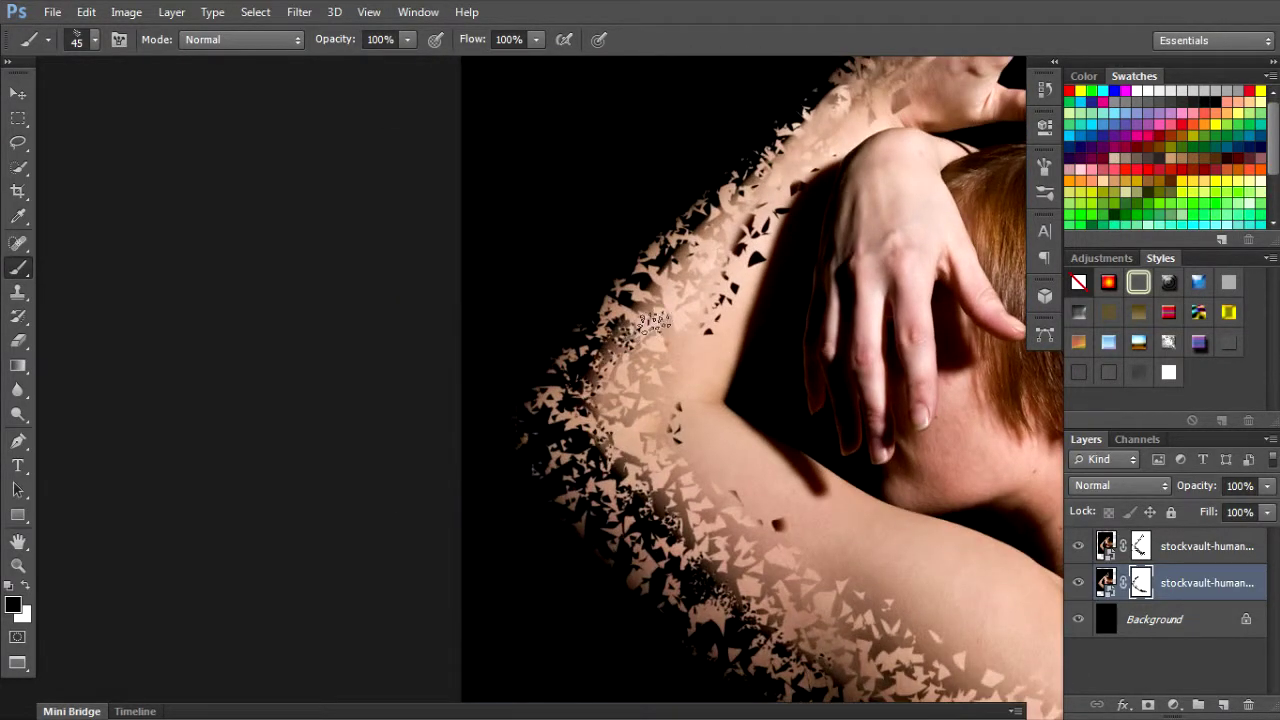
left_click_drag(688, 268, 751, 212)
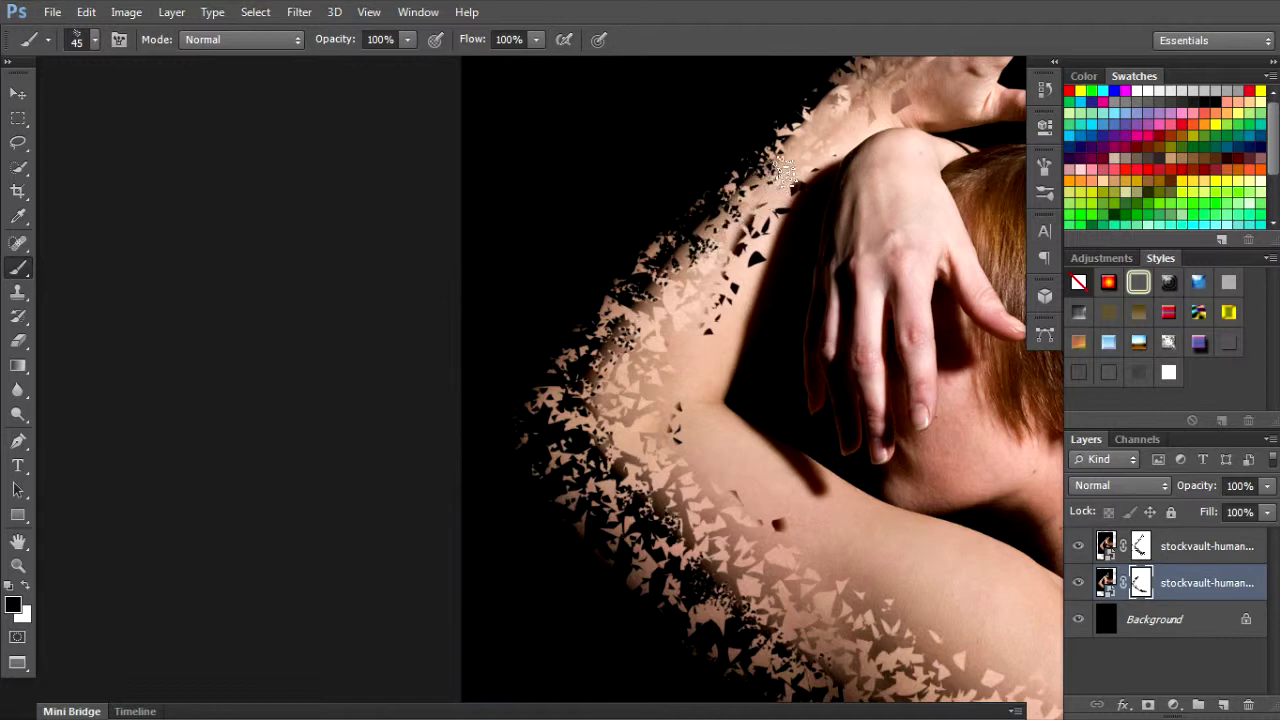
mouse_move(803, 163)
left_mouse_down()
mouse_move(690, 315)
mouse_move(816, 178)
left_mouse_up()
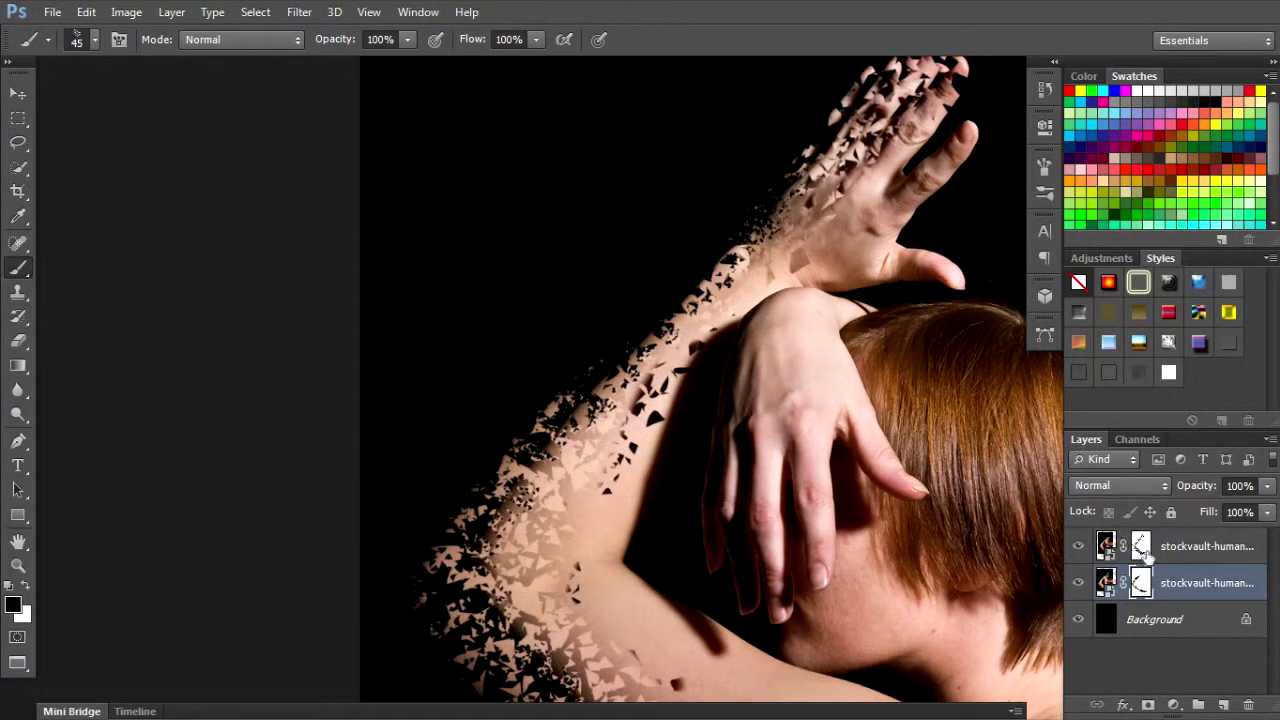
Rework the forearm edge on the upper copy's mask by restoring it and masking out smaller shards, enlarging the brush to 90 px
left_click(1141, 547)
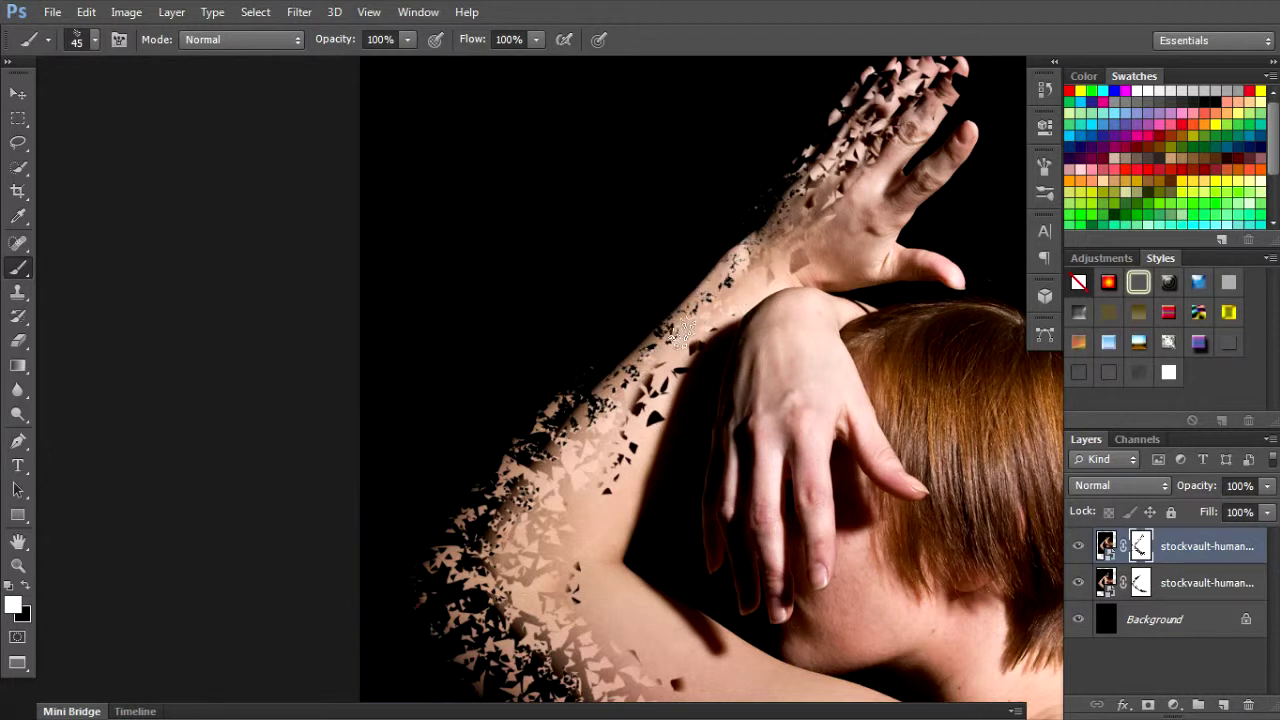
key("bracketright")
key("bracketright")
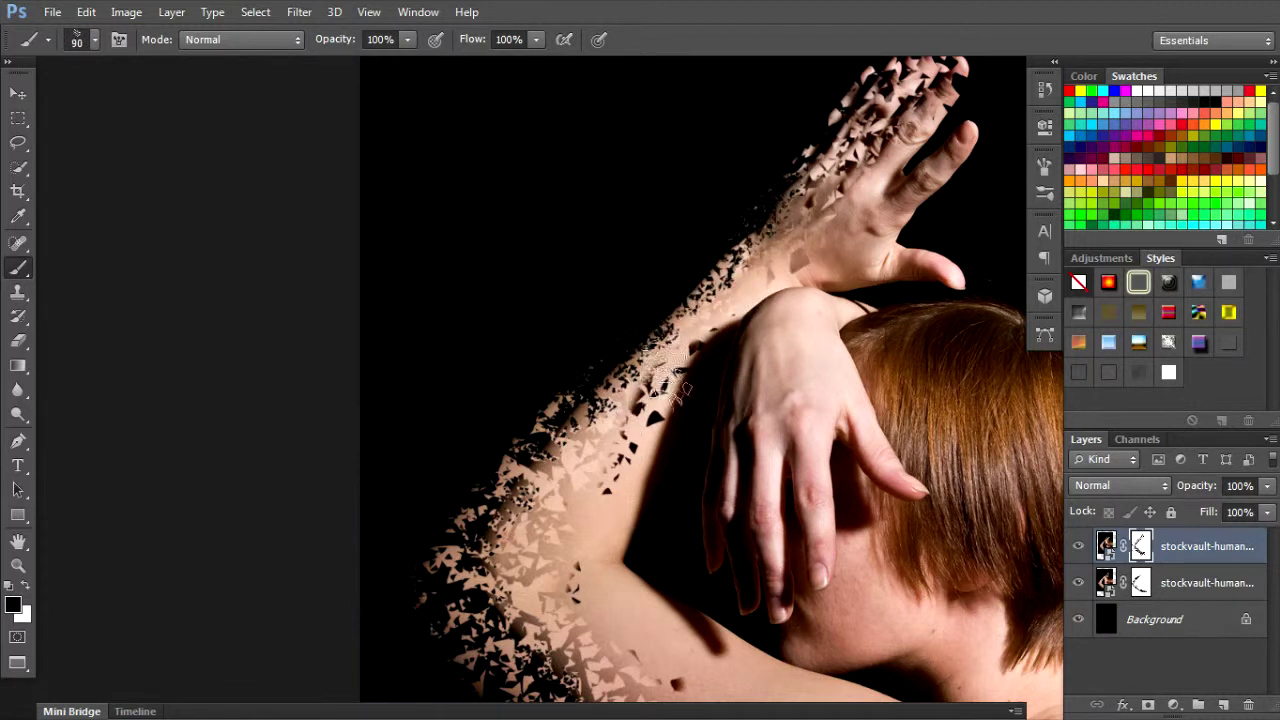
Mask out 90 px shards on the lower copy's mask along the outer edge of the forearm and wrist
left_click(1155, 583)
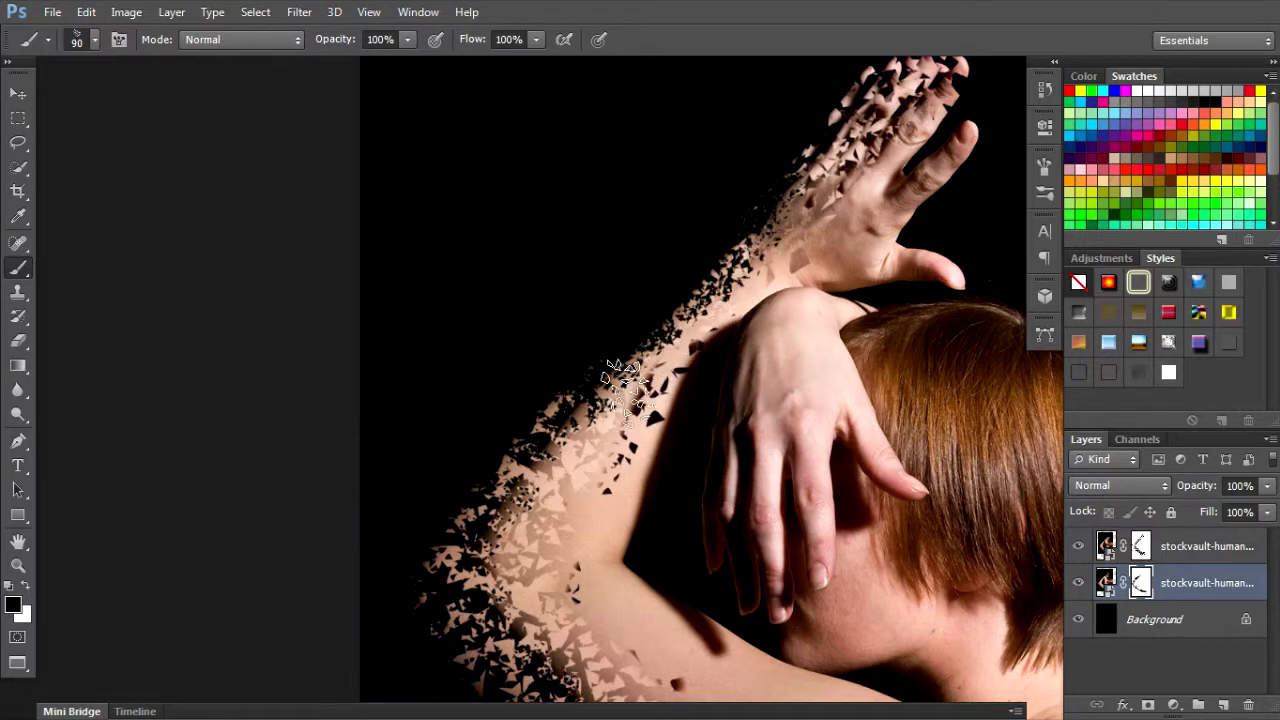
left_click_drag(603, 527, 681, 261)
scroll(700, 405, "down", 4)
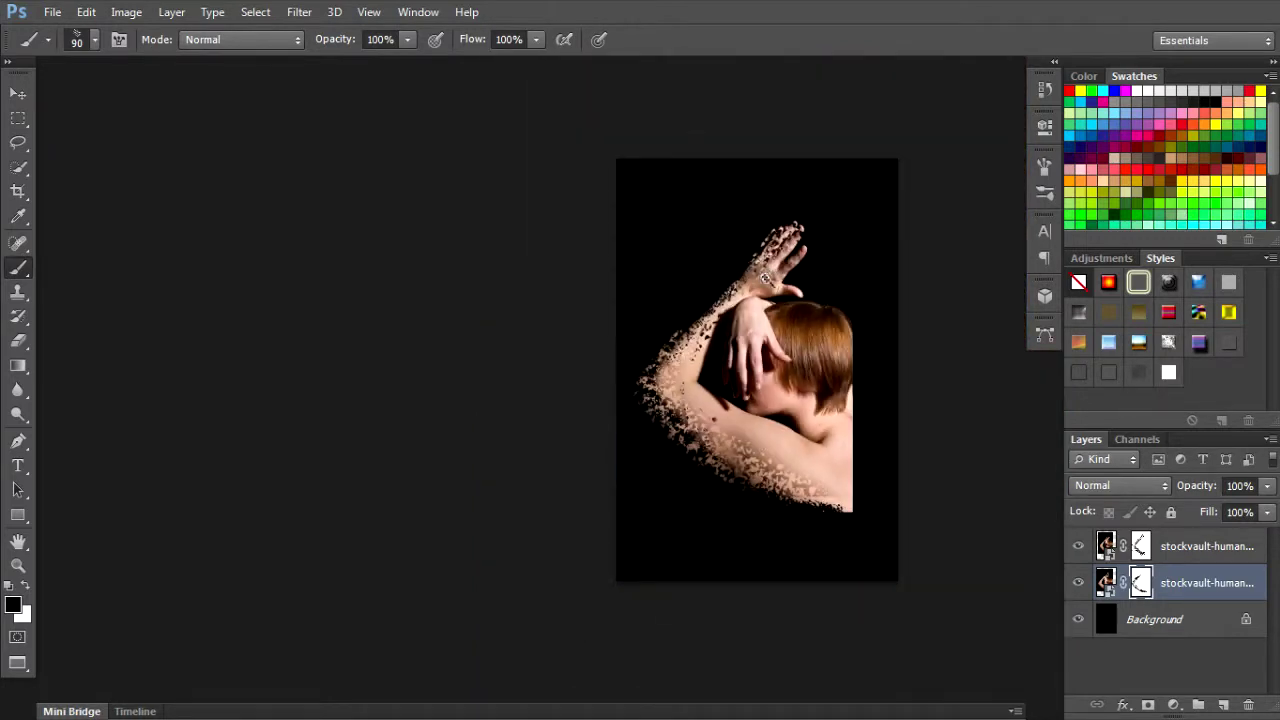
scroll(765, 279, "up", 4)
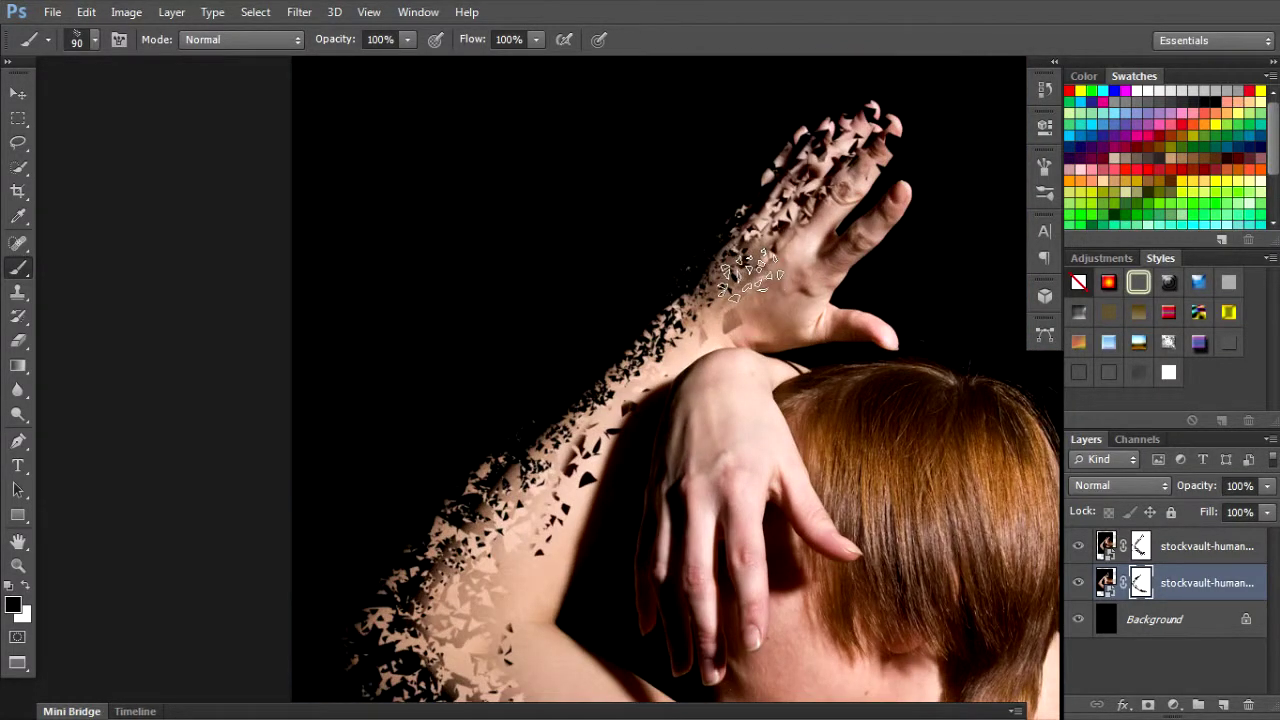
key("x")
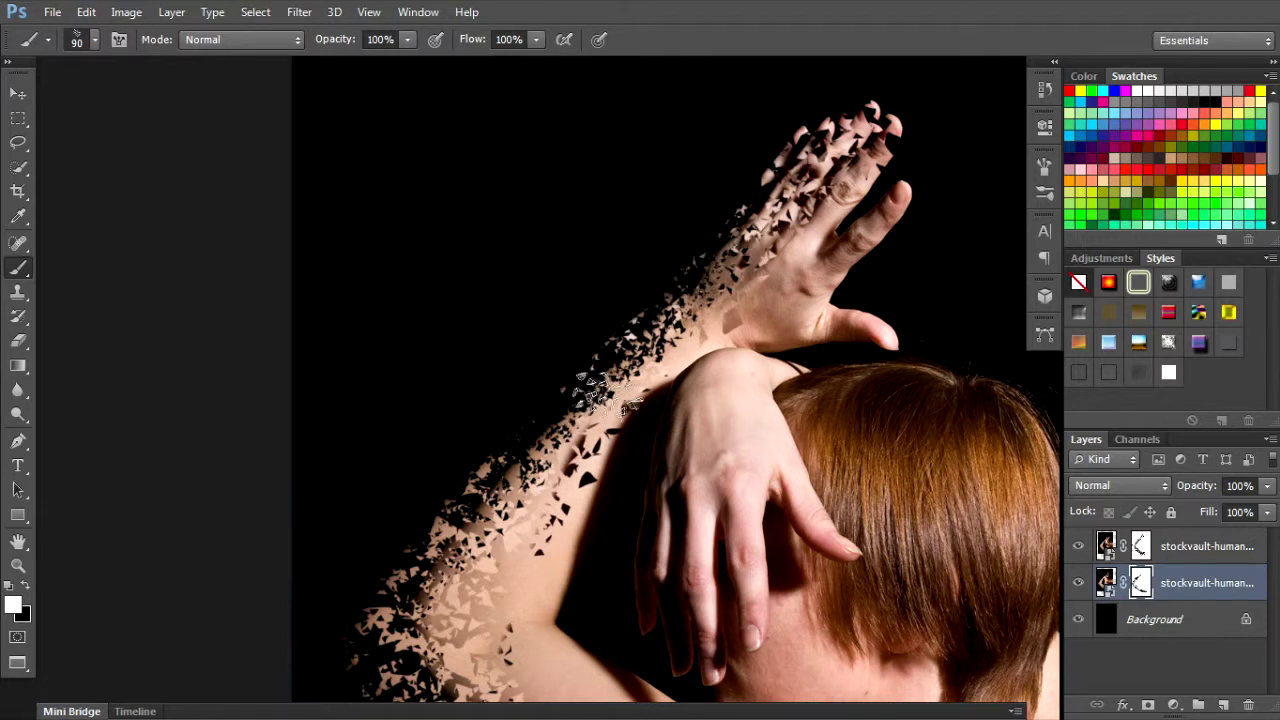
scroll(645, 372, "down", 5)
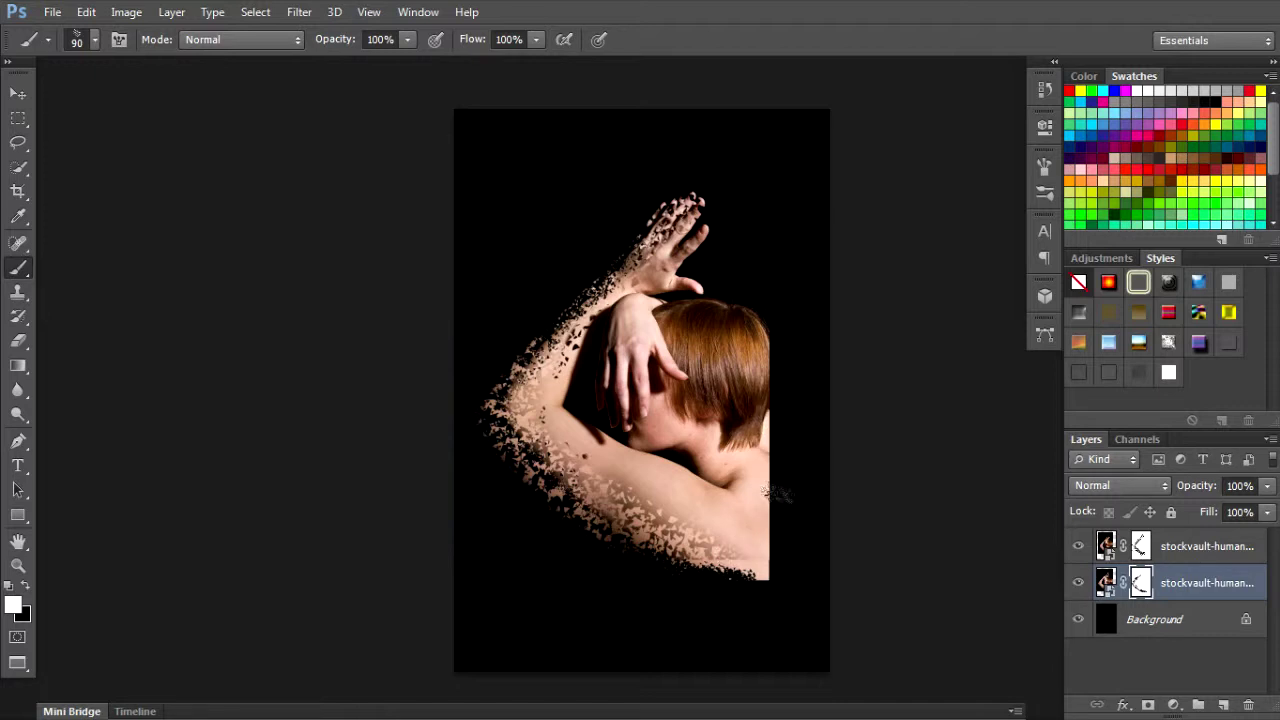
Switch to a soft round brush with 0% hardness and enlarge it to 172 px
right_click(598, 355)
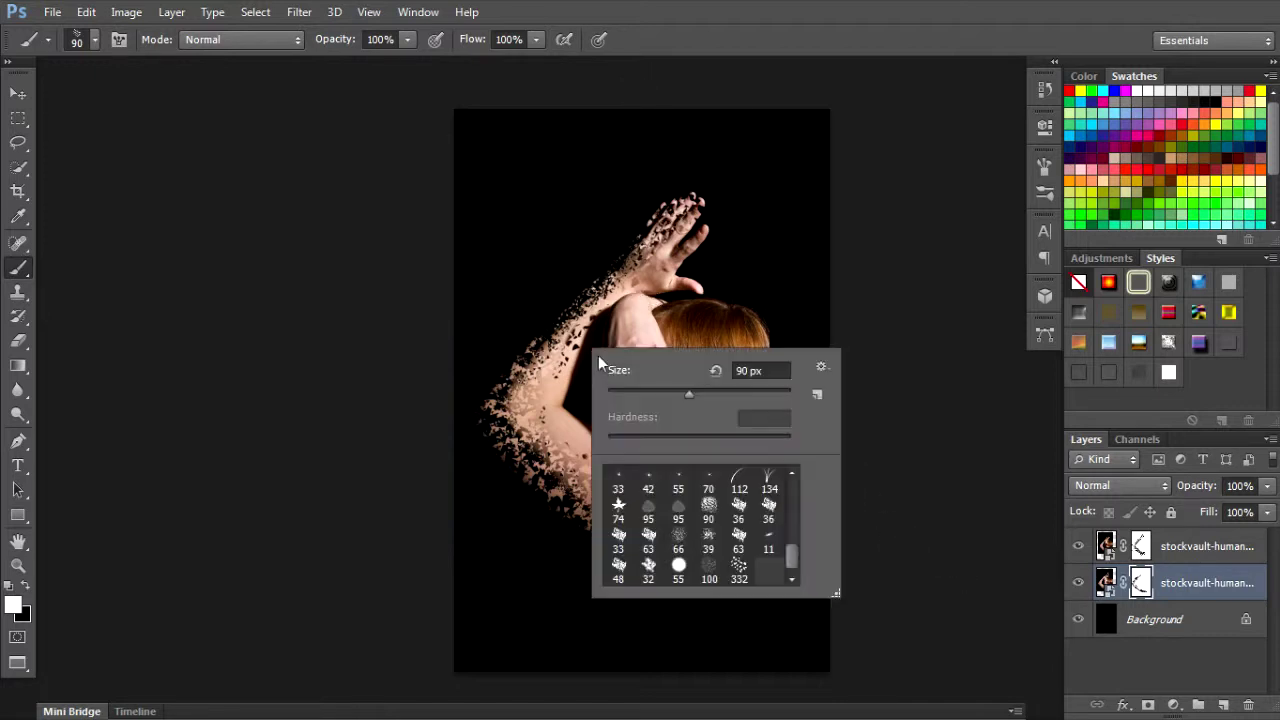
left_click(766, 540)
left_click_drag(790, 562, 790, 464)
left_click(748, 486)
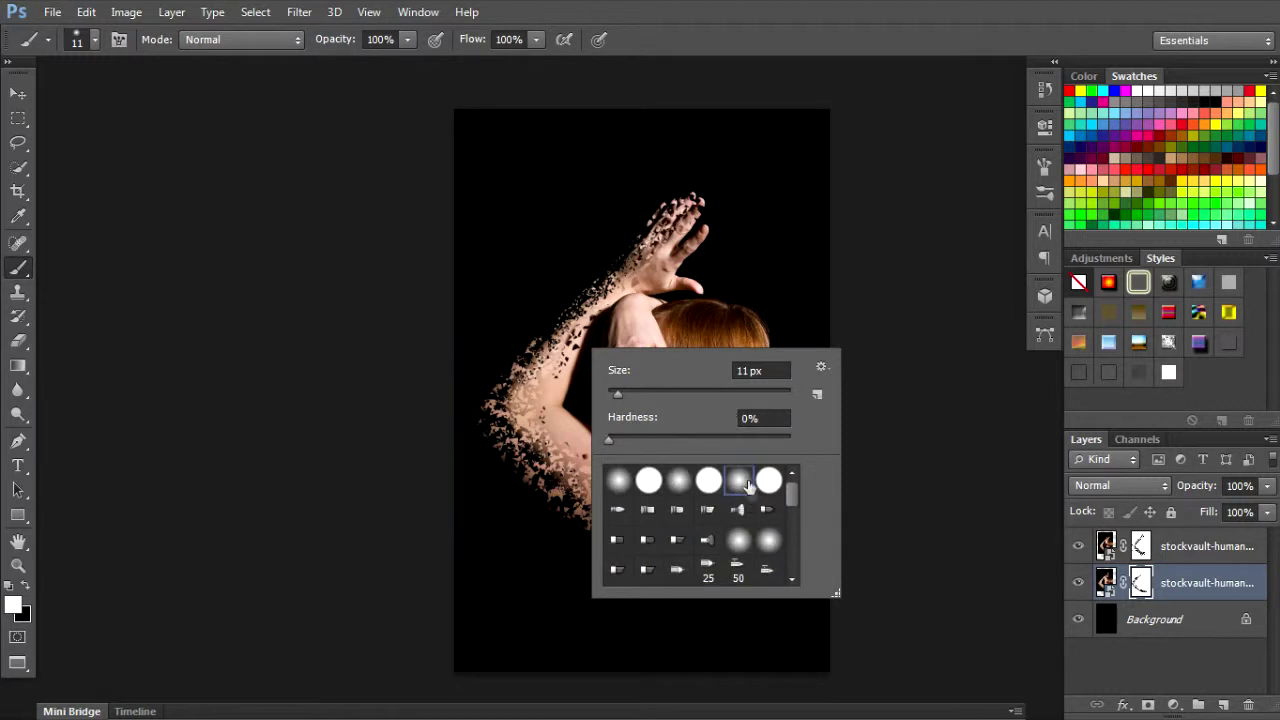
left_click_drag(617, 394, 702, 394)
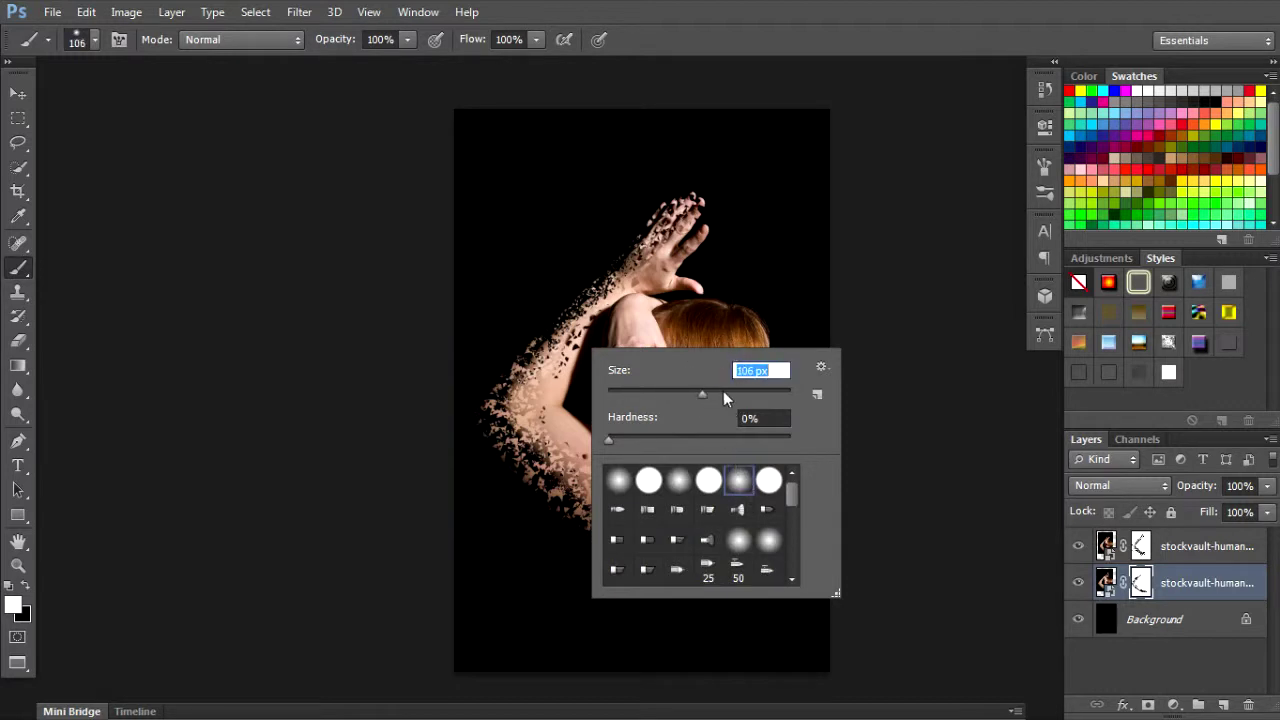
key("Return")
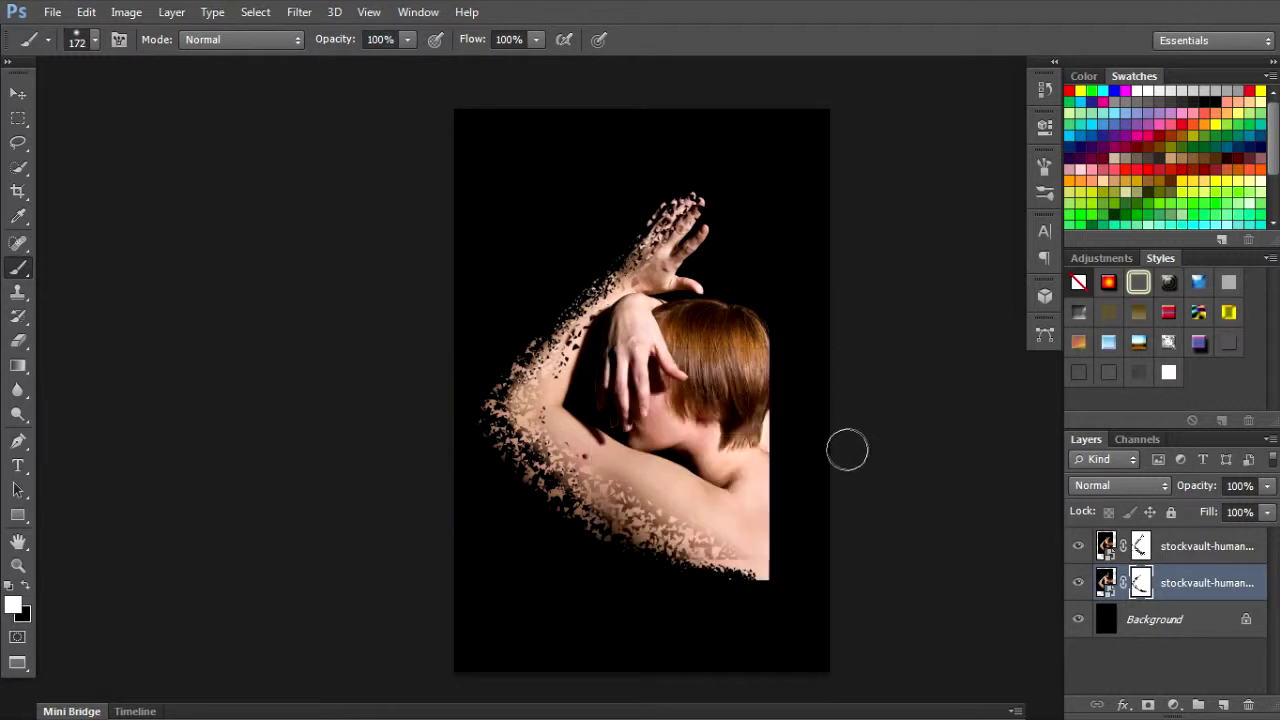
Fade out the photo's straight cut edge beside the hair, back and shoulder on both layer masks, restoring over-erased parts with white
key("x")
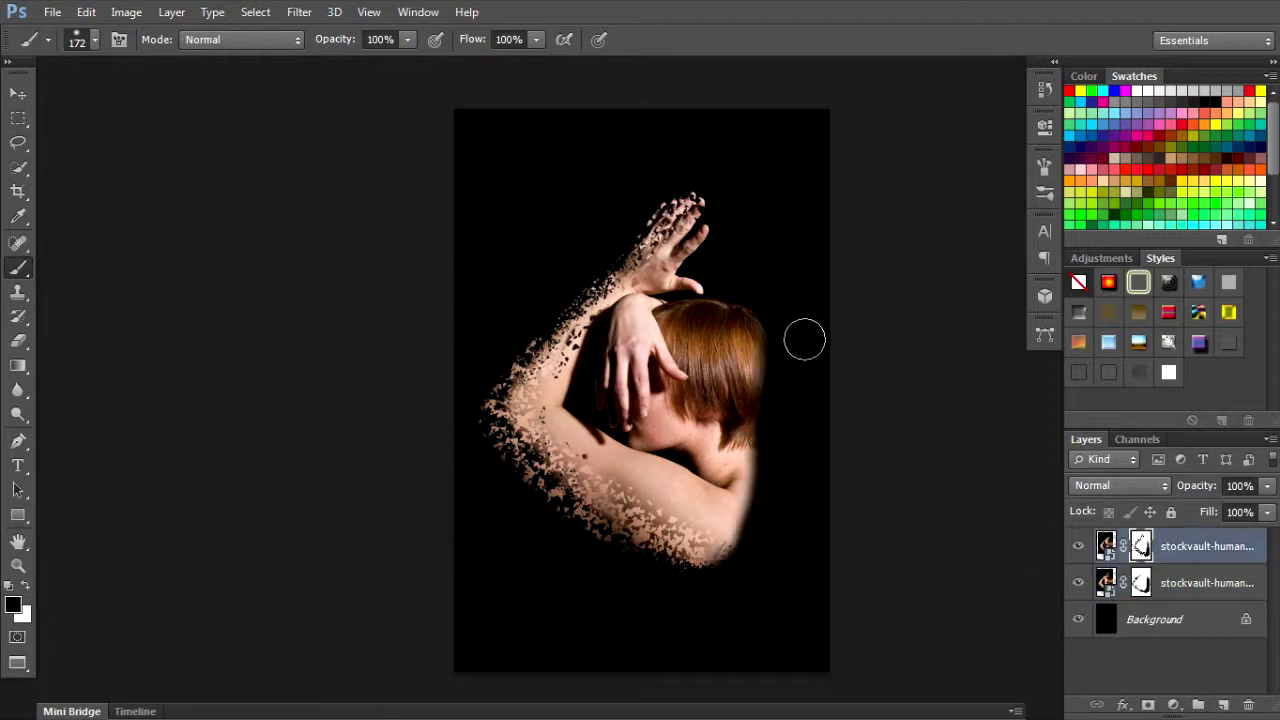
left_click_drag(806, 338, 795, 324)
key("x")
mouse_move(768, 430)
left_mouse_down()
mouse_move(764, 504)
mouse_move(734, 563)
mouse_move(789, 570)
mouse_move(720, 606)
mouse_move(796, 565)
mouse_move(737, 611)
mouse_move(775, 591)
mouse_move(798, 538)
mouse_move(811, 423)
left_mouse_up()
key("x")
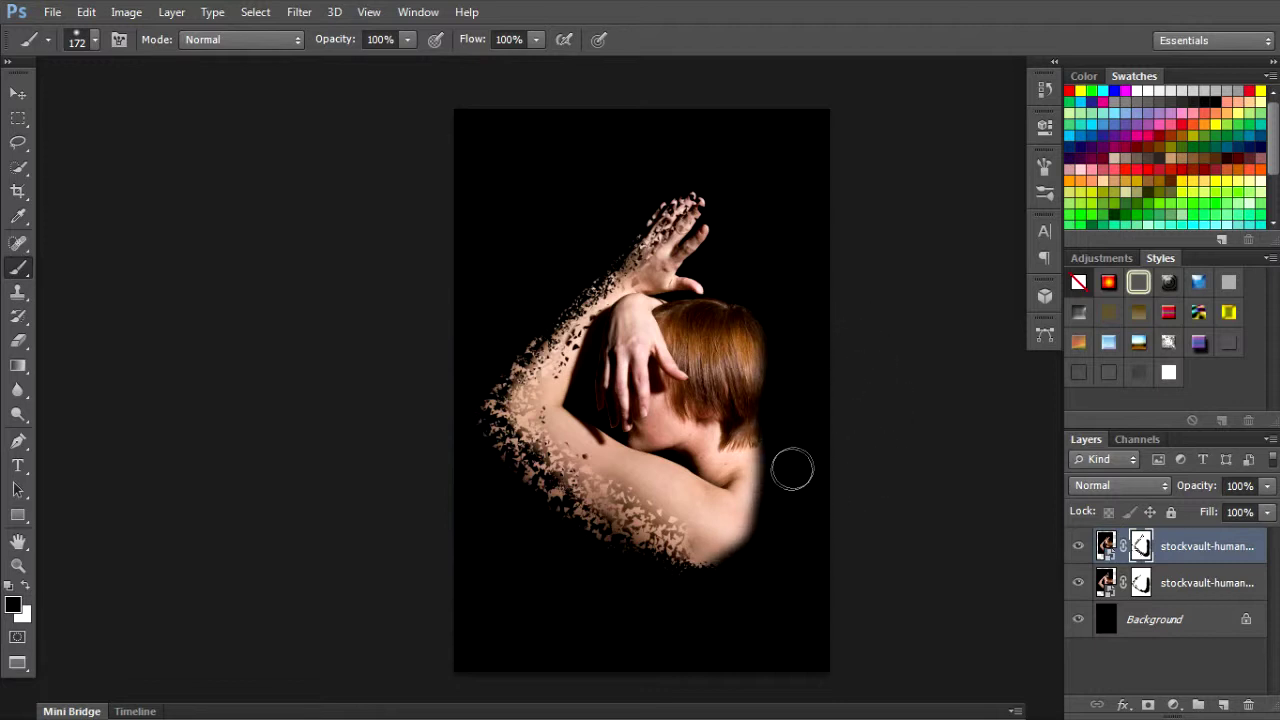
key("x")
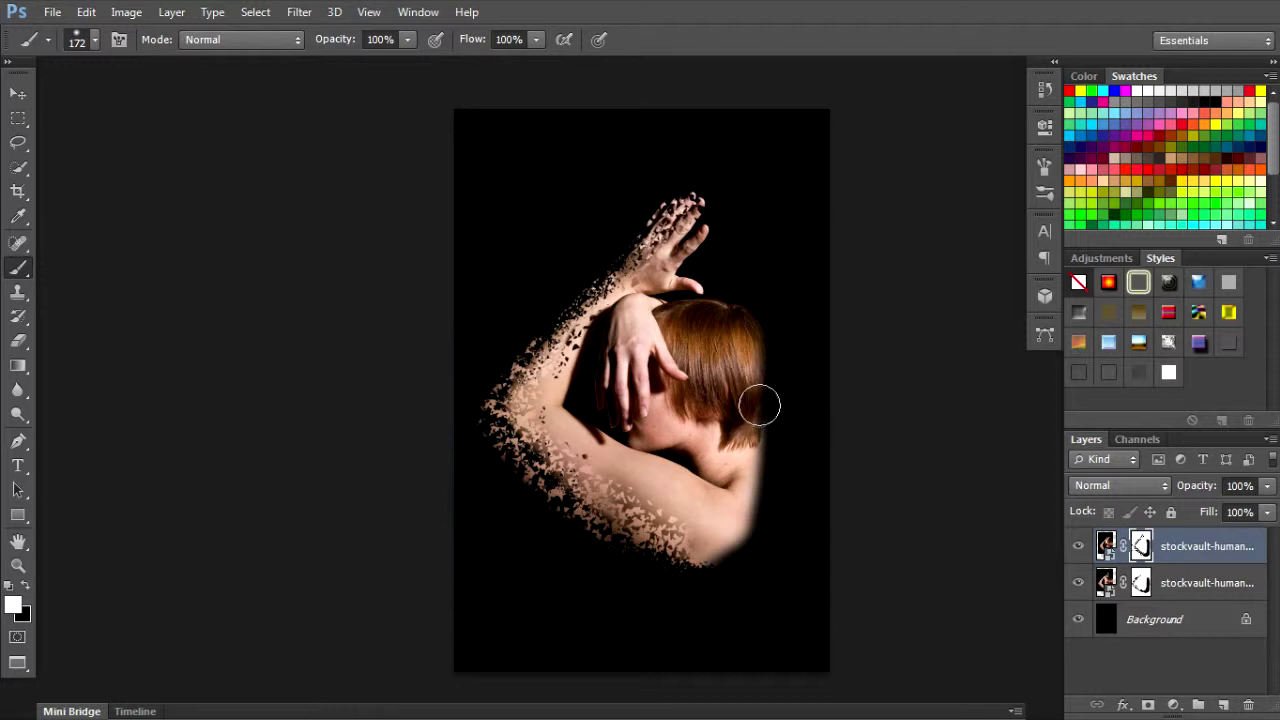
key("x")
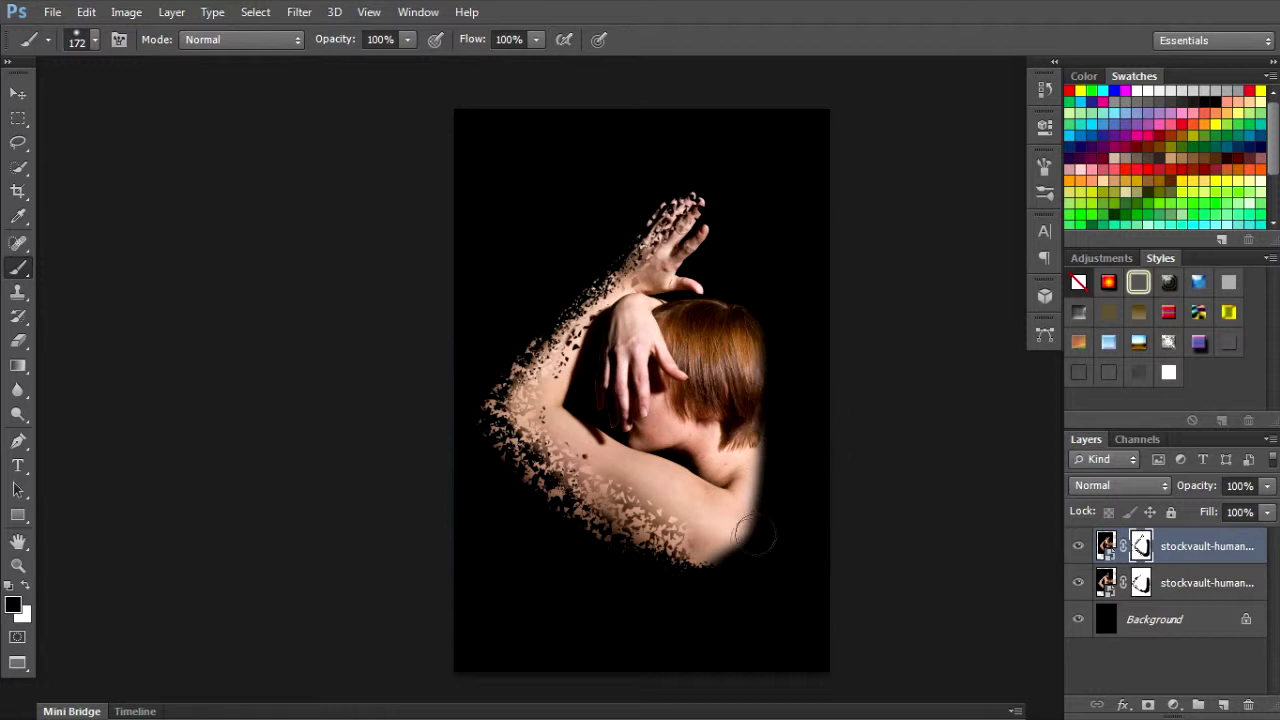
Soften the photo's cut edge below the shoulder by painting with the 172 px brush on both layer masks
key("x")
mouse_move(744, 545)
left_mouse_down()
mouse_move(717, 568)
mouse_move(774, 580)
left_mouse_up()
key("x")
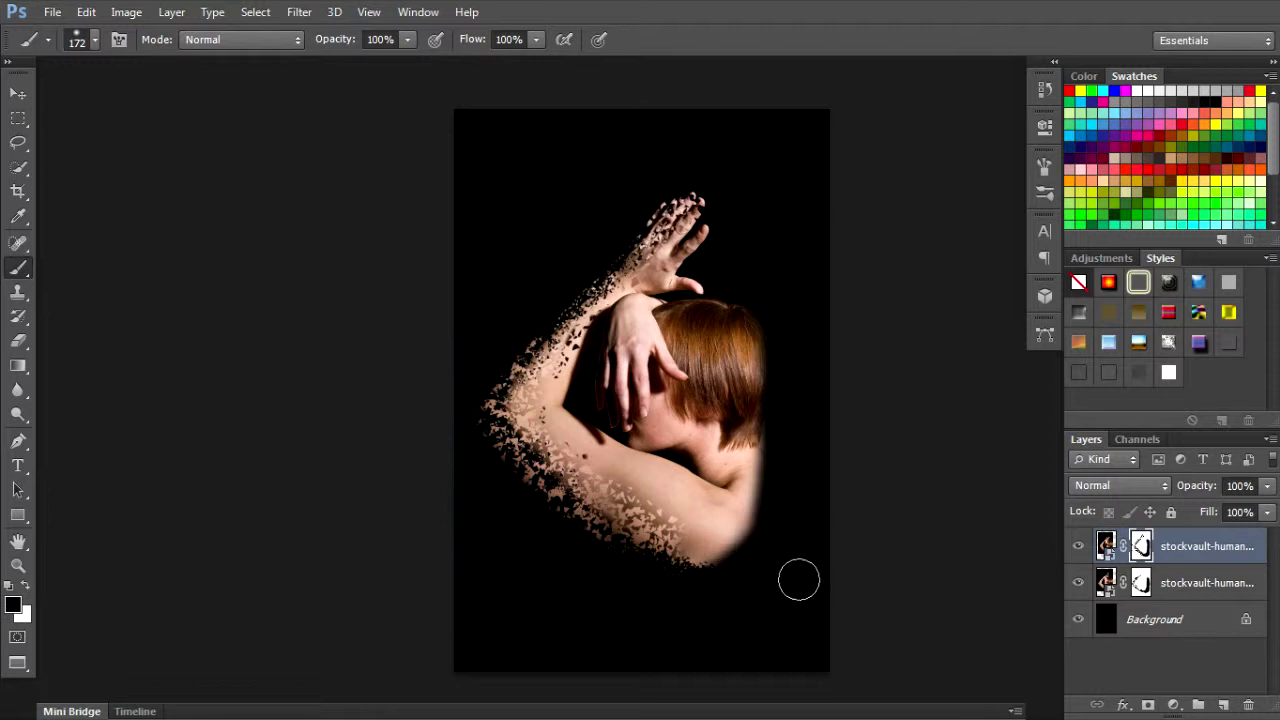
left_click(1141, 583)
mouse_move(746, 608)
left_mouse_down()
mouse_move(711, 609)
mouse_move(757, 601)
left_mouse_up()
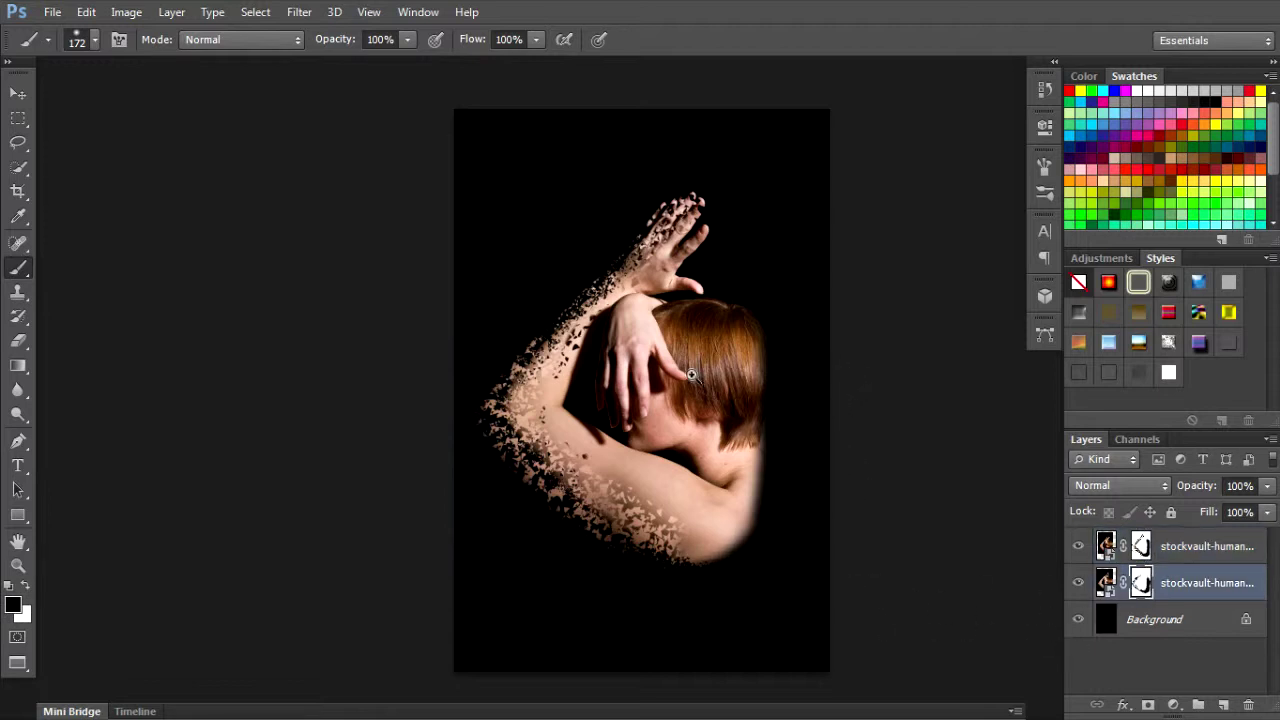
key("ctrl+minus")
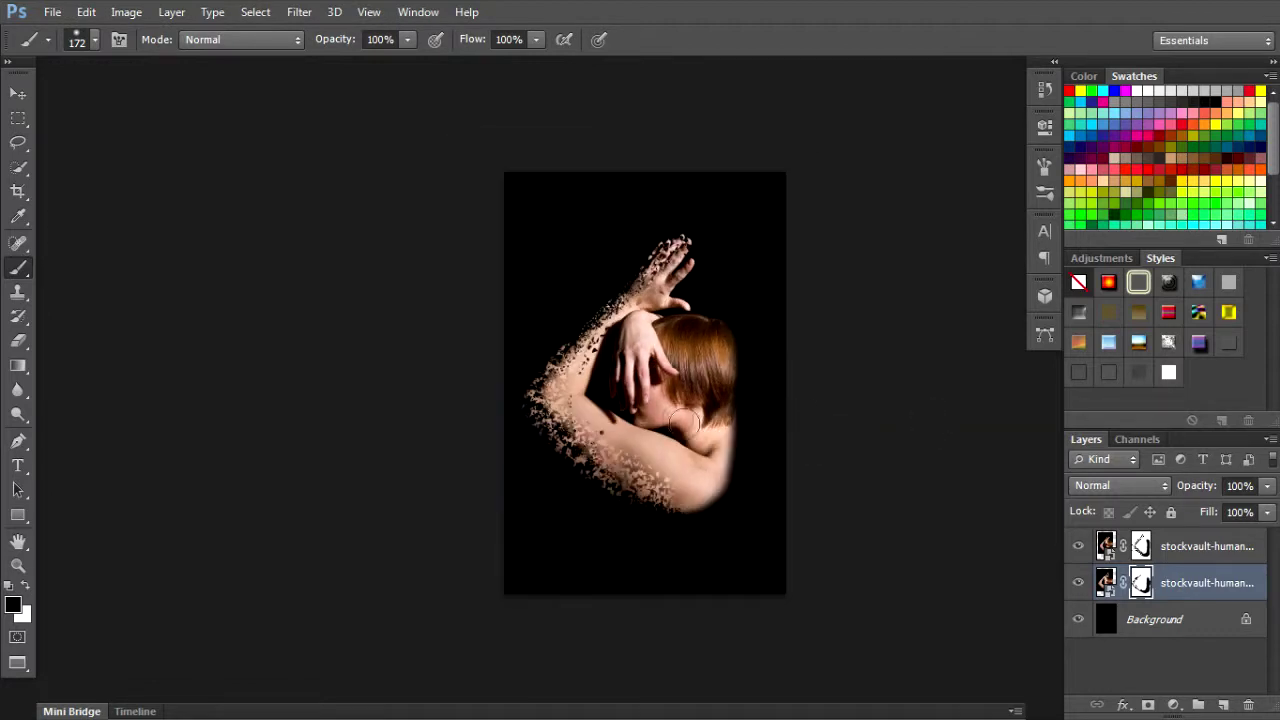
left_click_drag(640, 374, 693, 415)
Place the smashed_glass image above the upper photo copy
left_click(1208, 556)
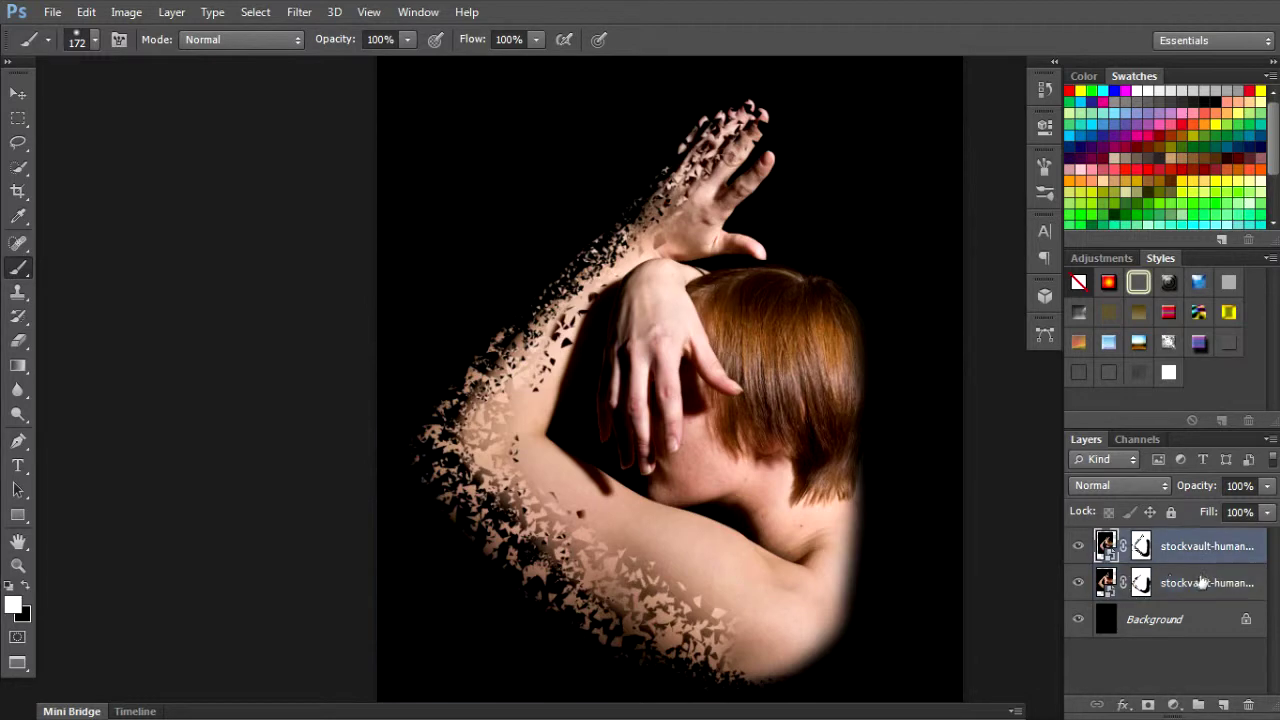
left_click(52, 12)
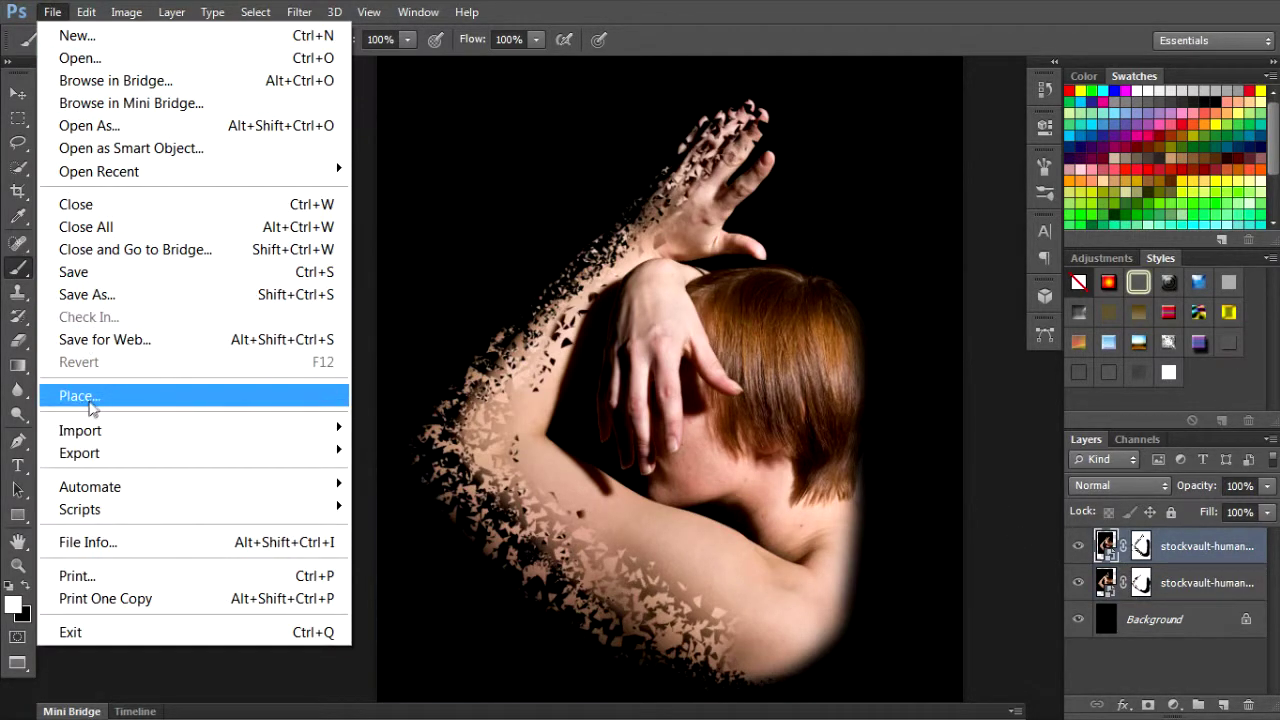
left_click(85, 398)
left_click(468, 322)
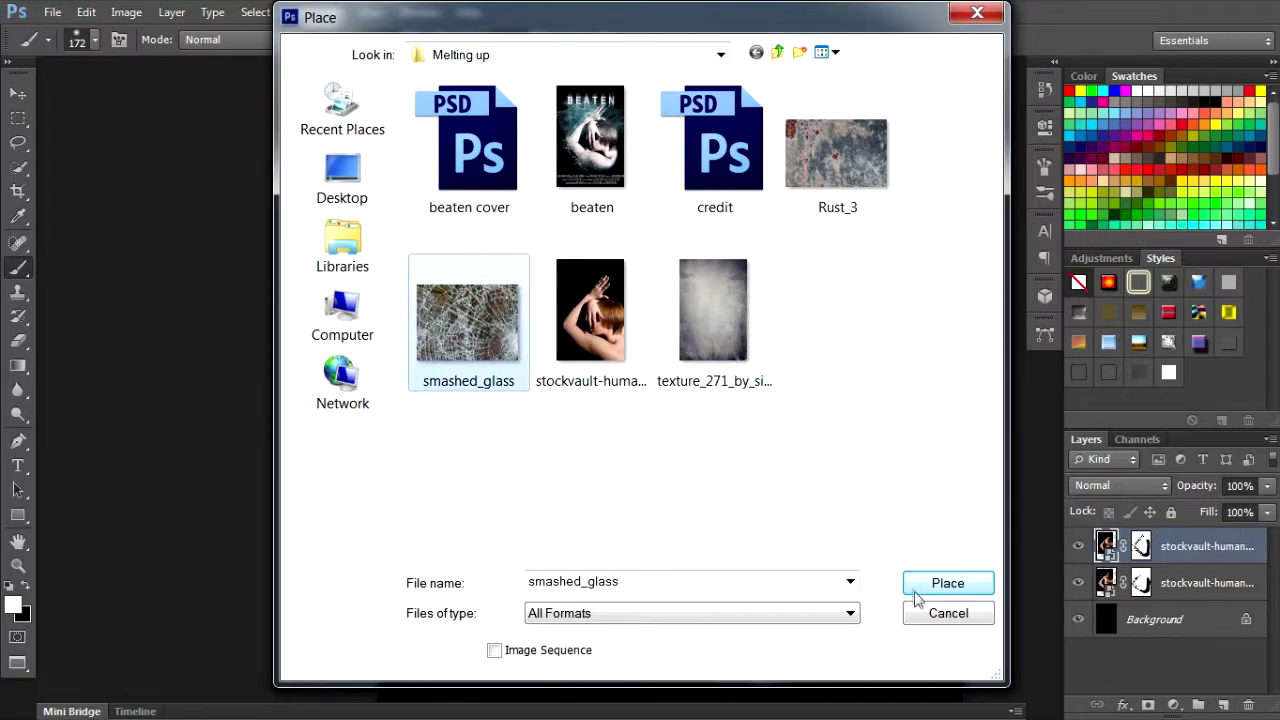
left_click(946, 583)
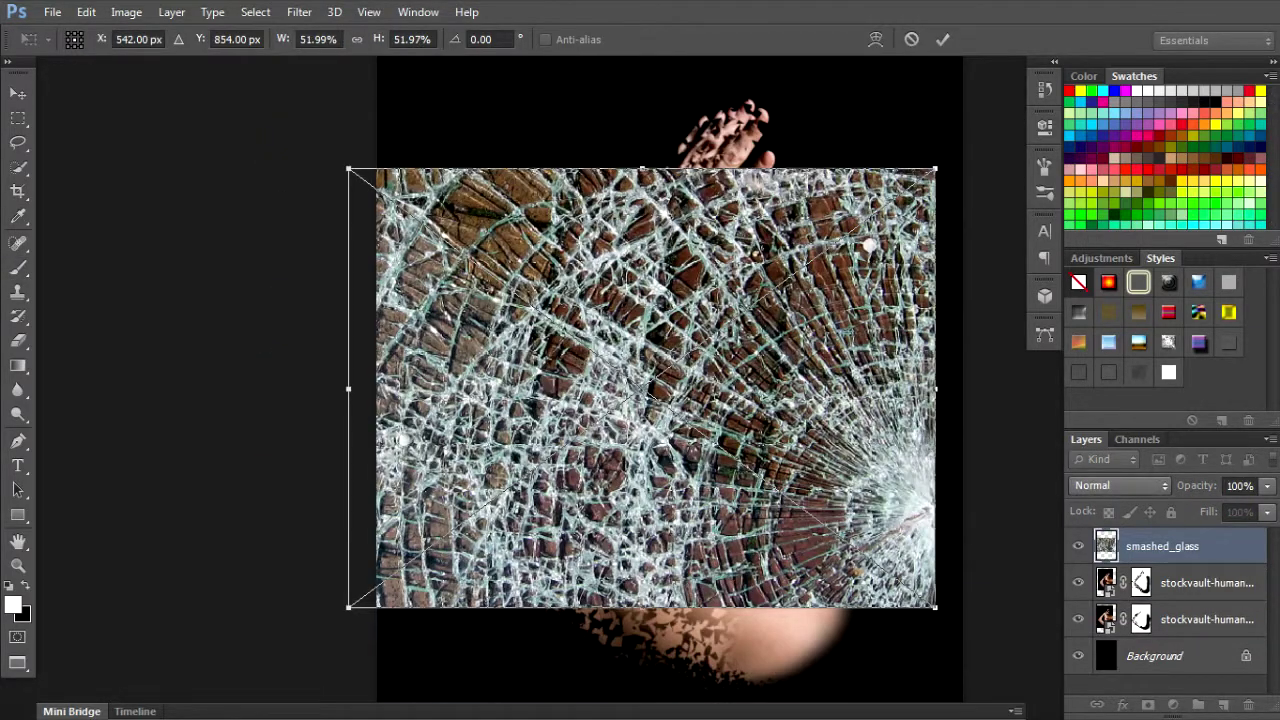
Rotate and enlarge the smashed glass diagonally so it covers the figure, and apply the transformation
scroll(684, 400, "up", 3)
scroll(675, 402, "down", 1)
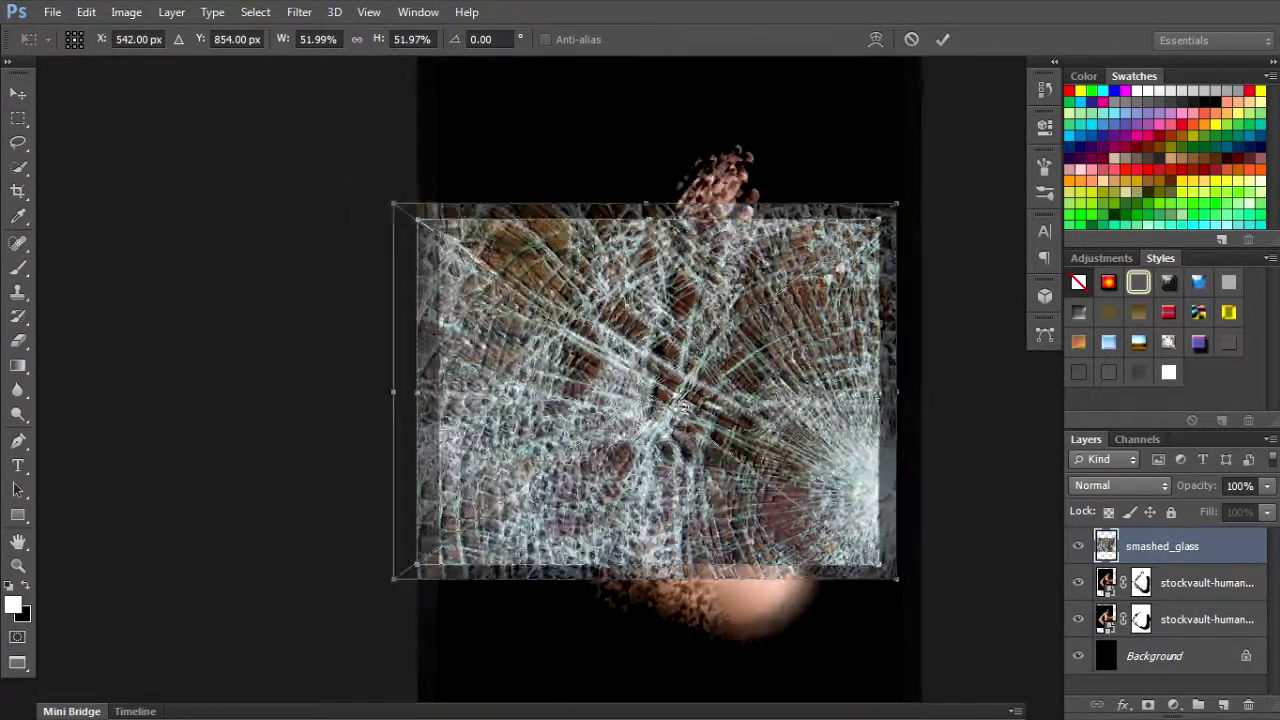
left_click_drag(862, 423, 818, 262)
left_click_drag(699, 598, 695, 660)
left_click(946, 38)
key("b")
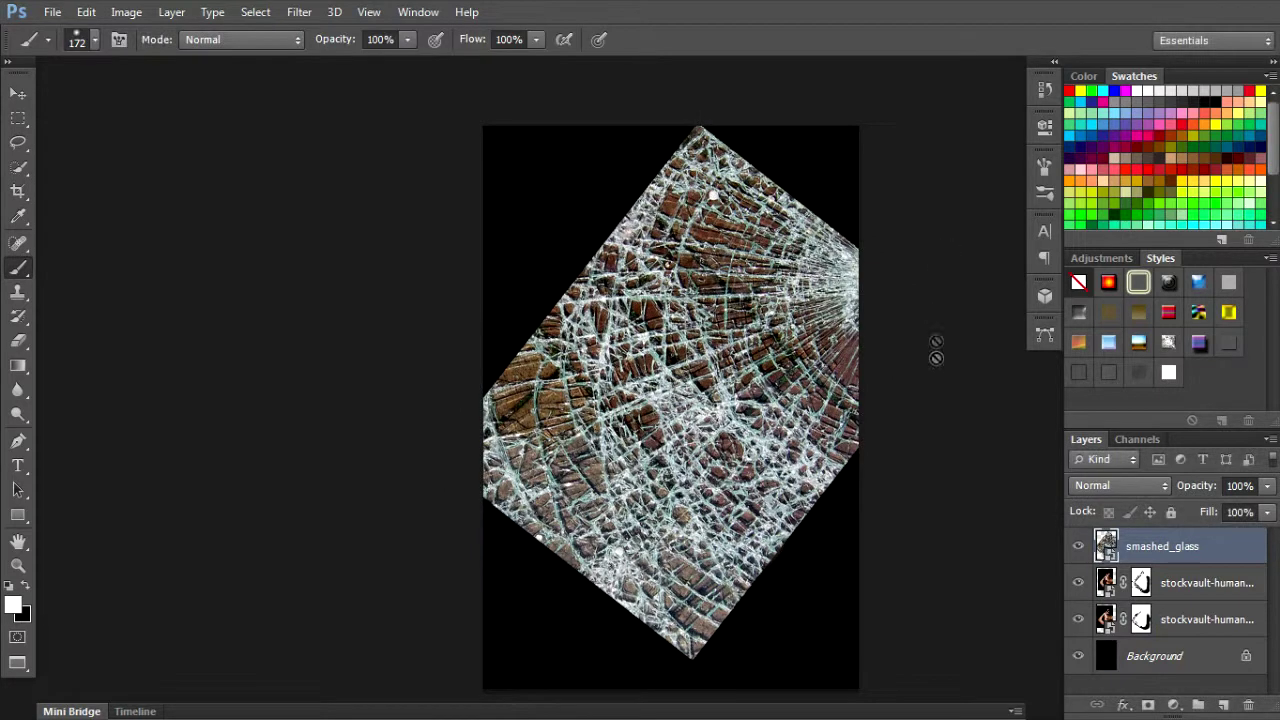
Blend the smashed_glass layer with Soft Light and rotate it to about -58.9°
left_click(1140, 487)
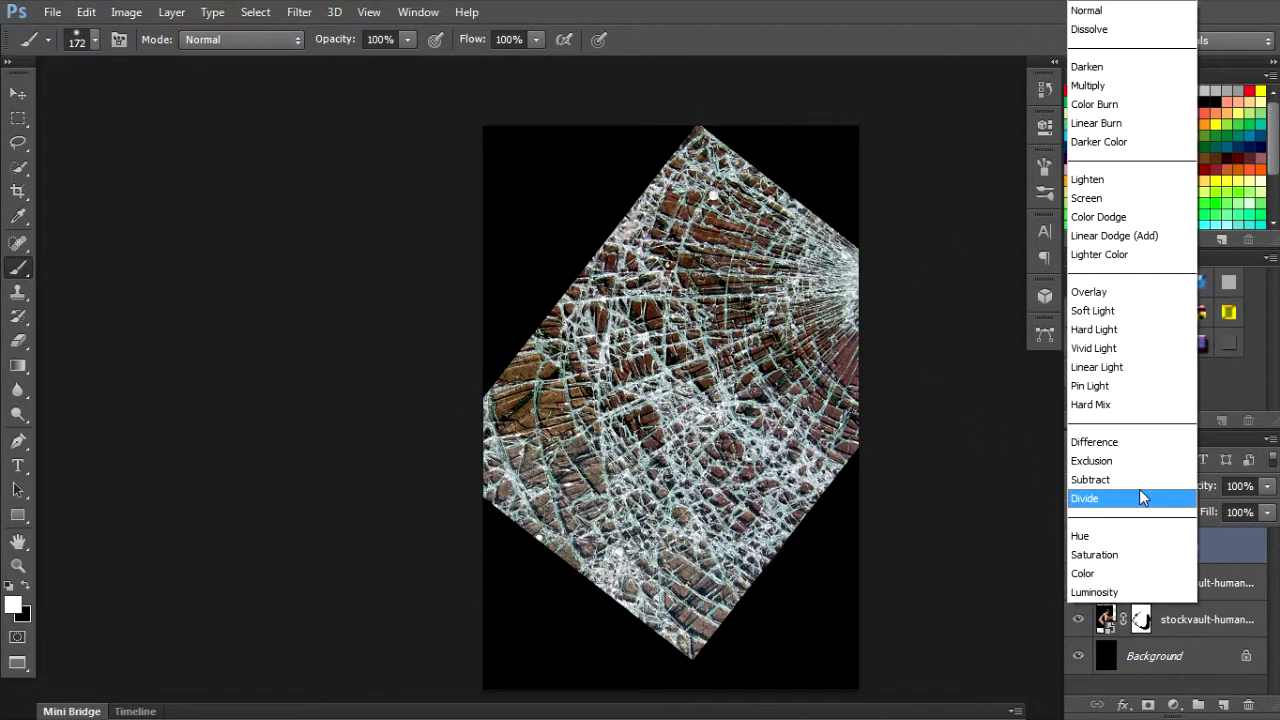
left_click(1128, 317)
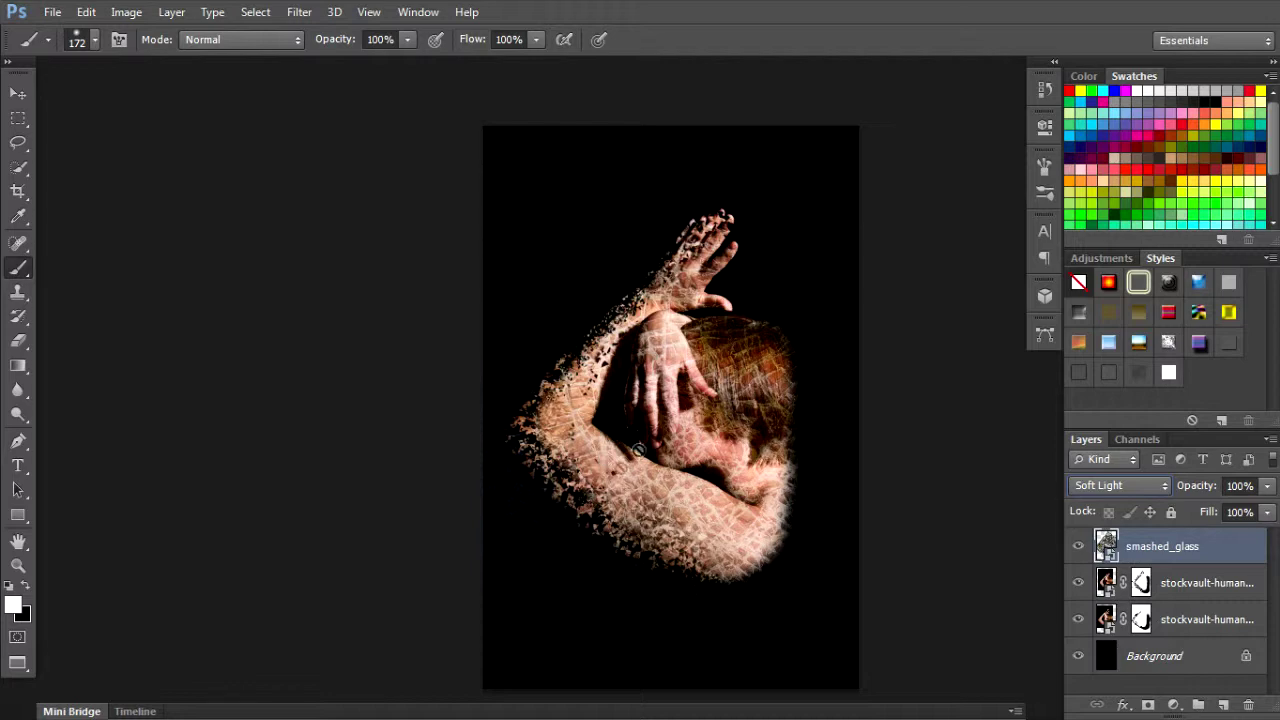
scroll(738, 442, "up", 2)
key("v")
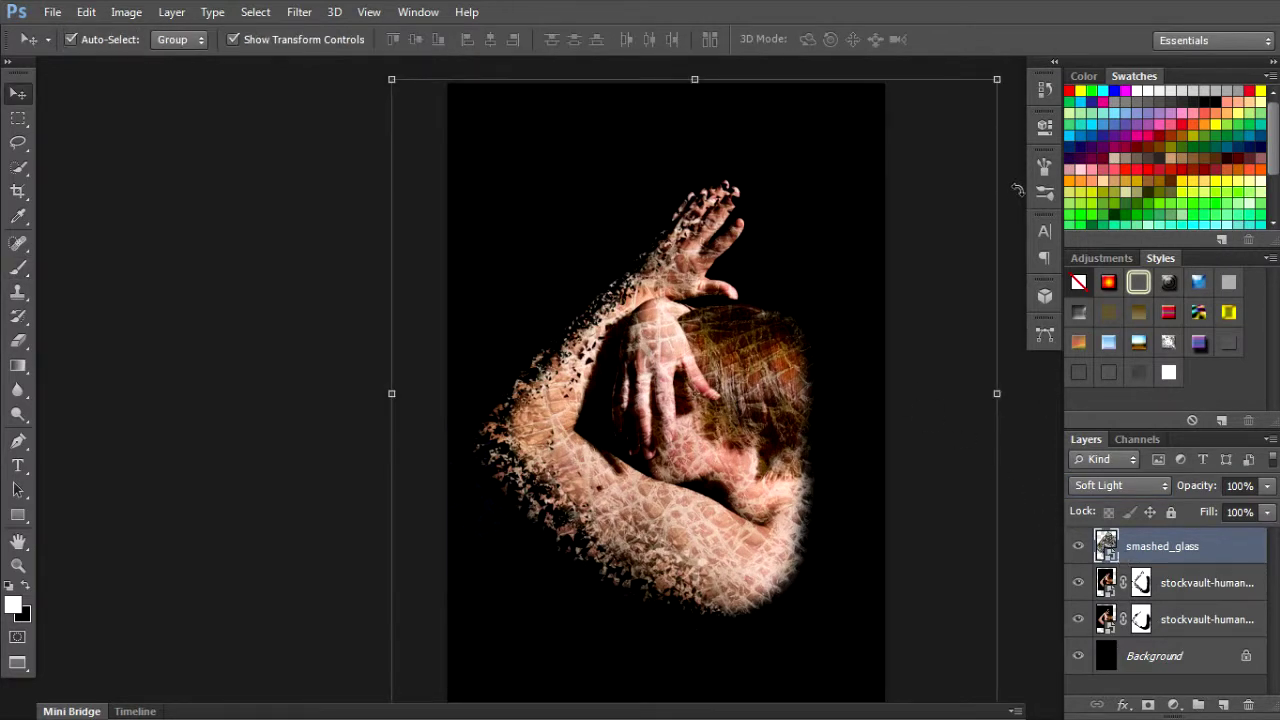
left_click_drag(1016, 190, 988, 153)
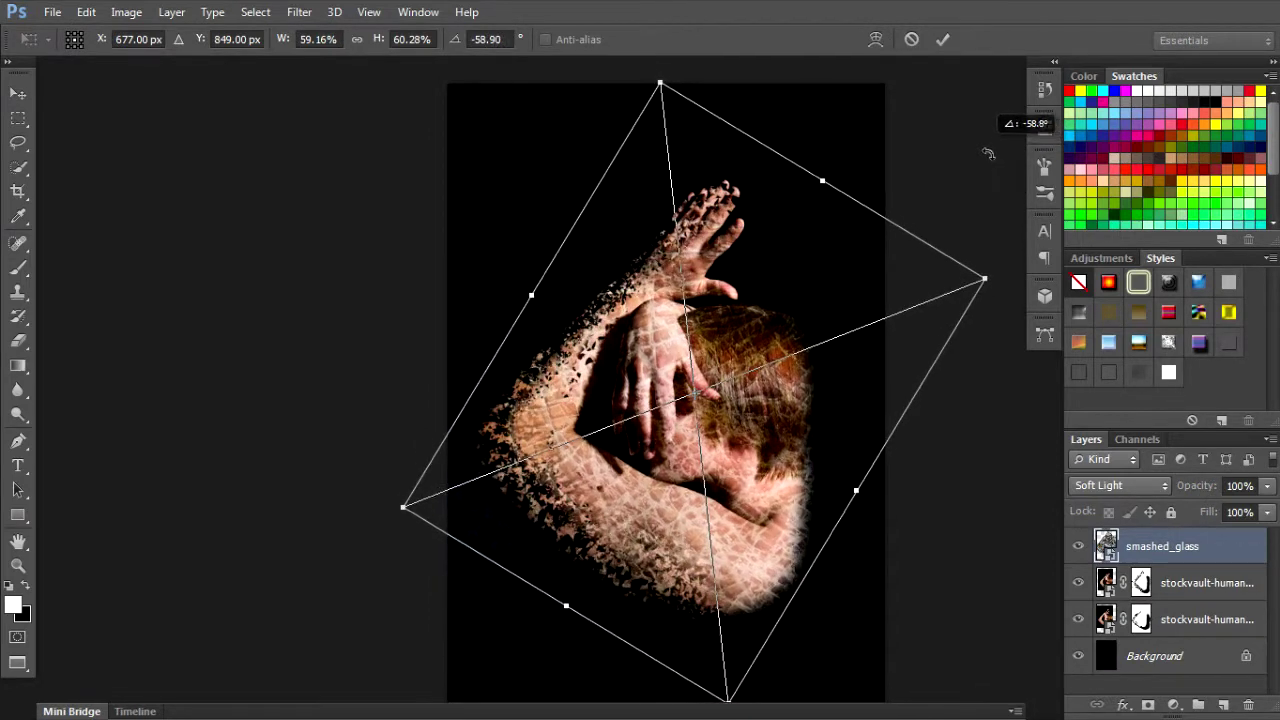
left_click(943, 39)
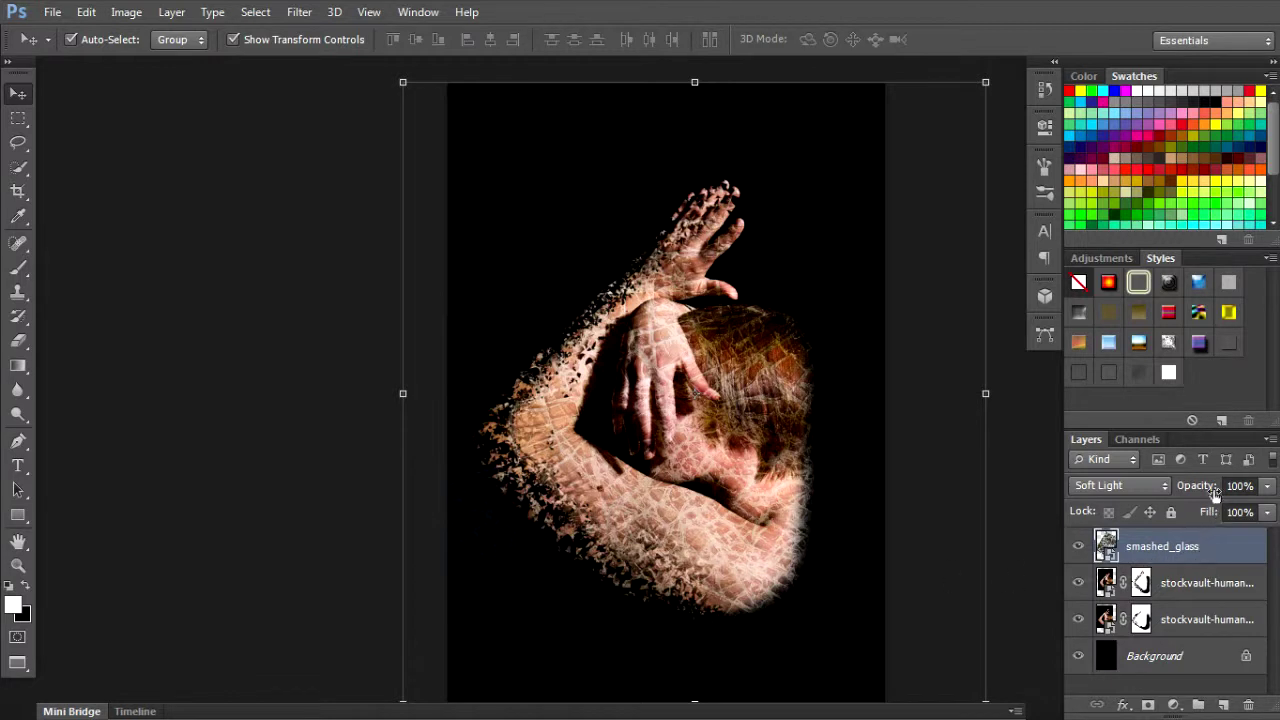
Reduce the smashed_glass layer to 81% opacity and mask its cracks off the hair with a black brush
left_click_drag(1200, 493, 1203, 496)
left_click(1148, 705)
key("x")
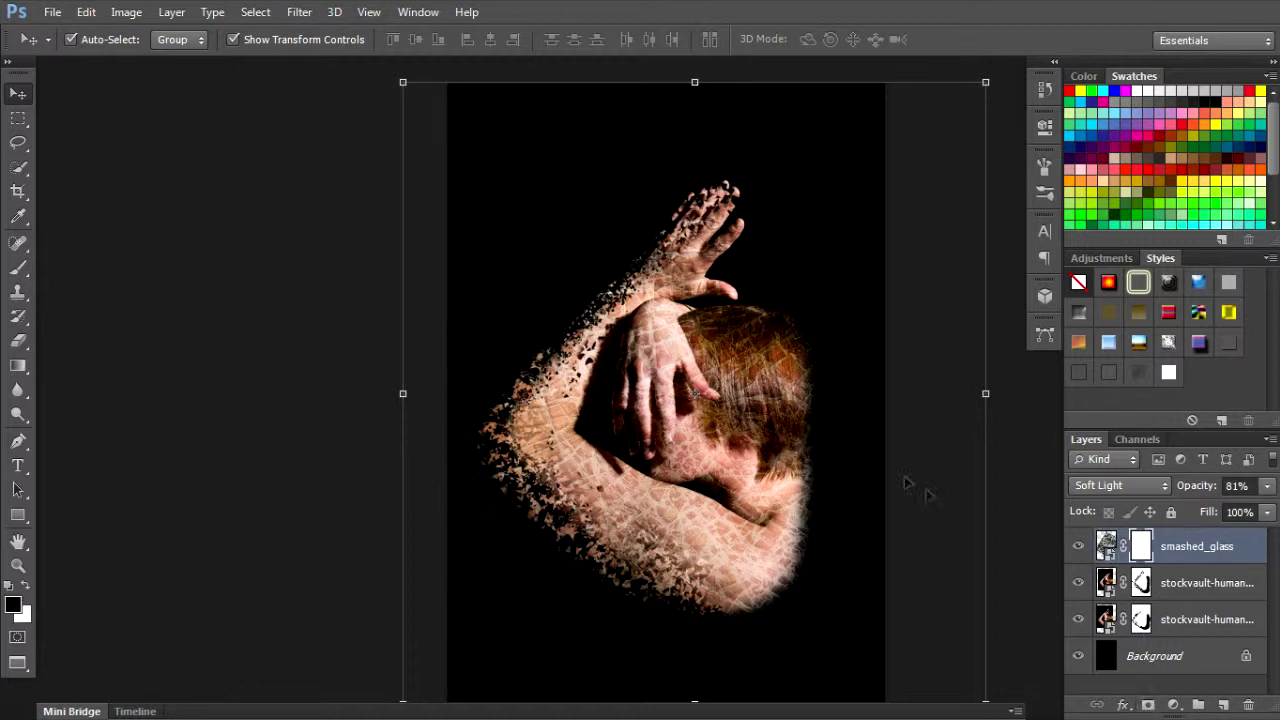
key("b")
mouse_move(777, 357)
left_mouse_down()
mouse_move(810, 393)
mouse_move(808, 455)
mouse_move(802, 359)
mouse_move(738, 356)
mouse_move(799, 363)
mouse_move(811, 480)
mouse_move(749, 425)
left_mouse_up()
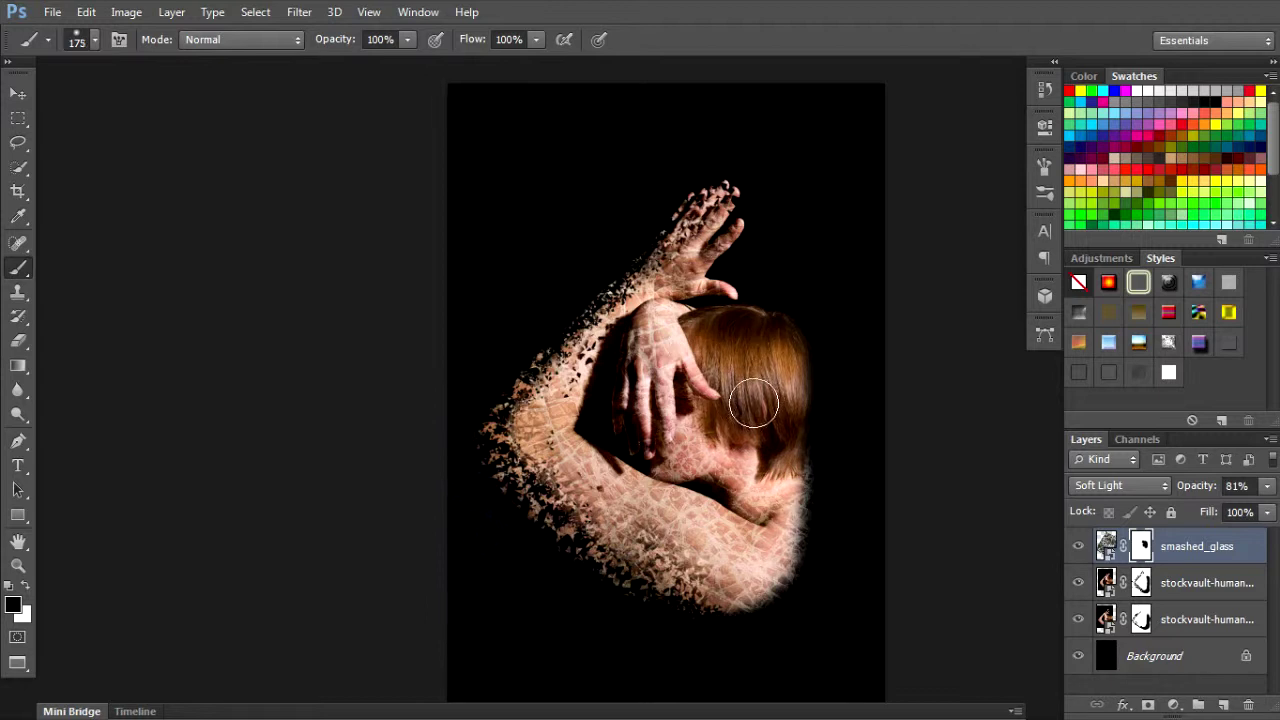
Resize the brush to 125 px and mask the glass cracks off the neck and the hand covering the face
key("bracketright")
key("bracketright")
key("bracketleft")
key("bracketleft")
key("bracketleft")
key("bracketleft")
mouse_move(810, 457)
left_mouse_down()
mouse_move(802, 521)
mouse_move(825, 529)
mouse_move(761, 492)
left_mouse_up()
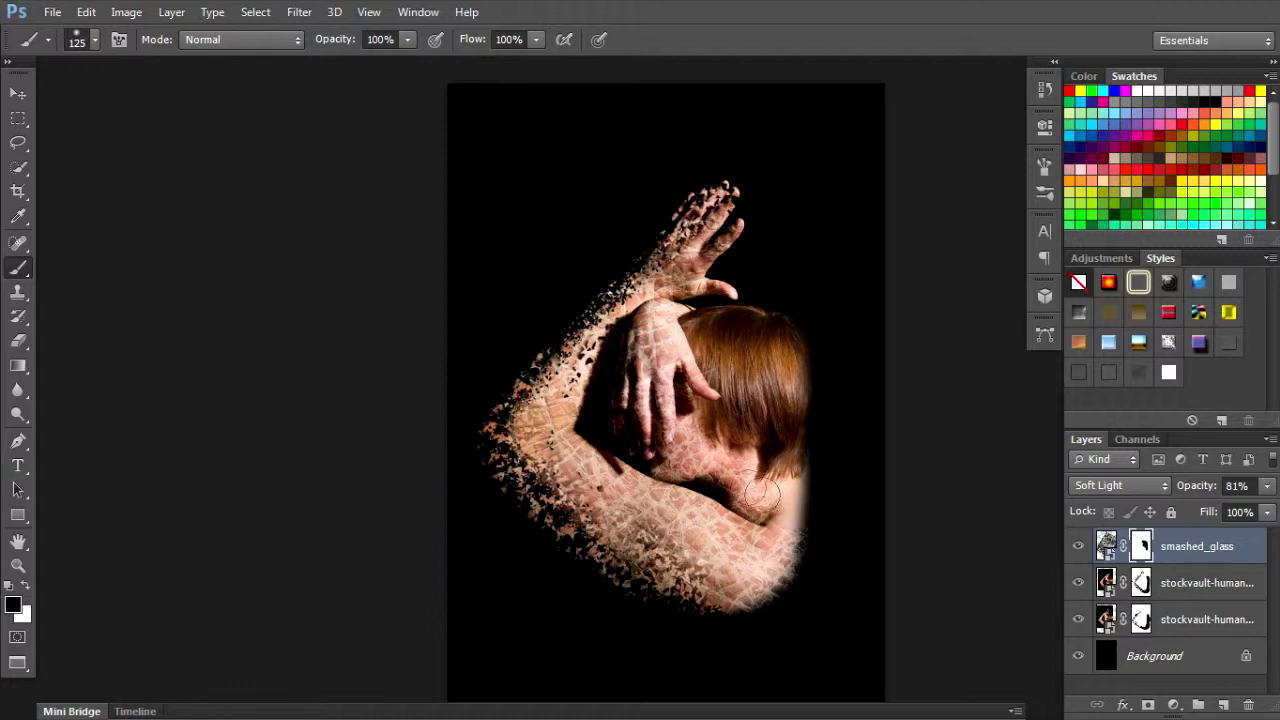
mouse_move(665, 361)
left_mouse_down()
mouse_move(668, 345)
mouse_move(665, 400)
mouse_move(664, 388)
left_mouse_up()
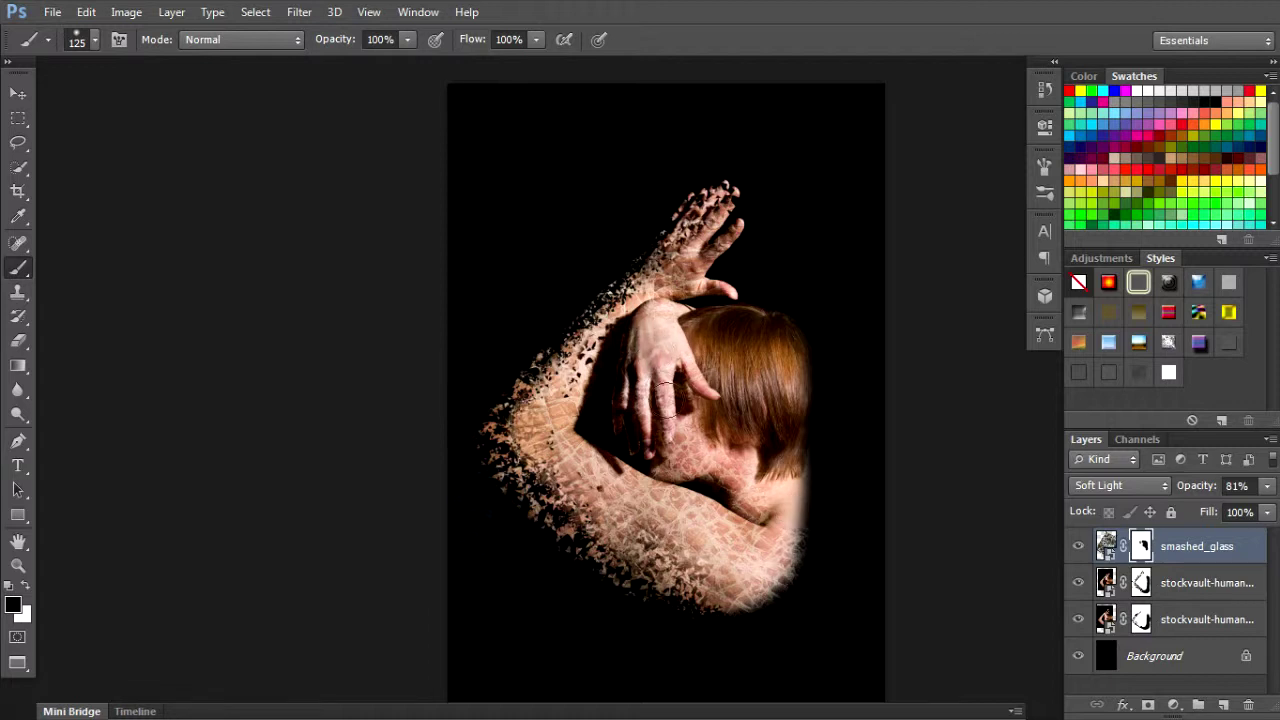
Set the brush opacity to 19% and lower the smashed_glass layer's opacity to 70%
mouse_move(352, 46)
left_mouse_down()
mouse_move(324, 47)
mouse_move(361, 41)
left_mouse_up()
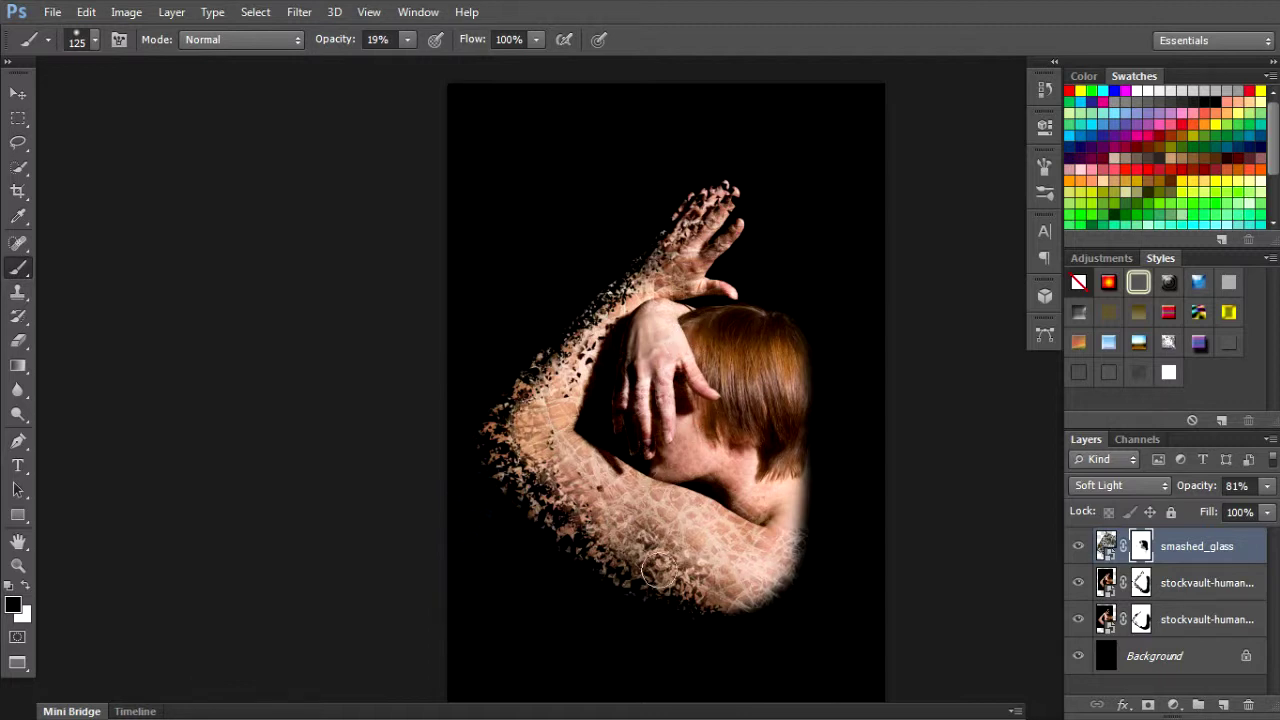
left_click_drag(1200, 498, 1203, 495)
mouse_move(727, 427)
left_mouse_down()
mouse_move(712, 416)
mouse_move(742, 392)
mouse_move(695, 320)
left_mouse_up()
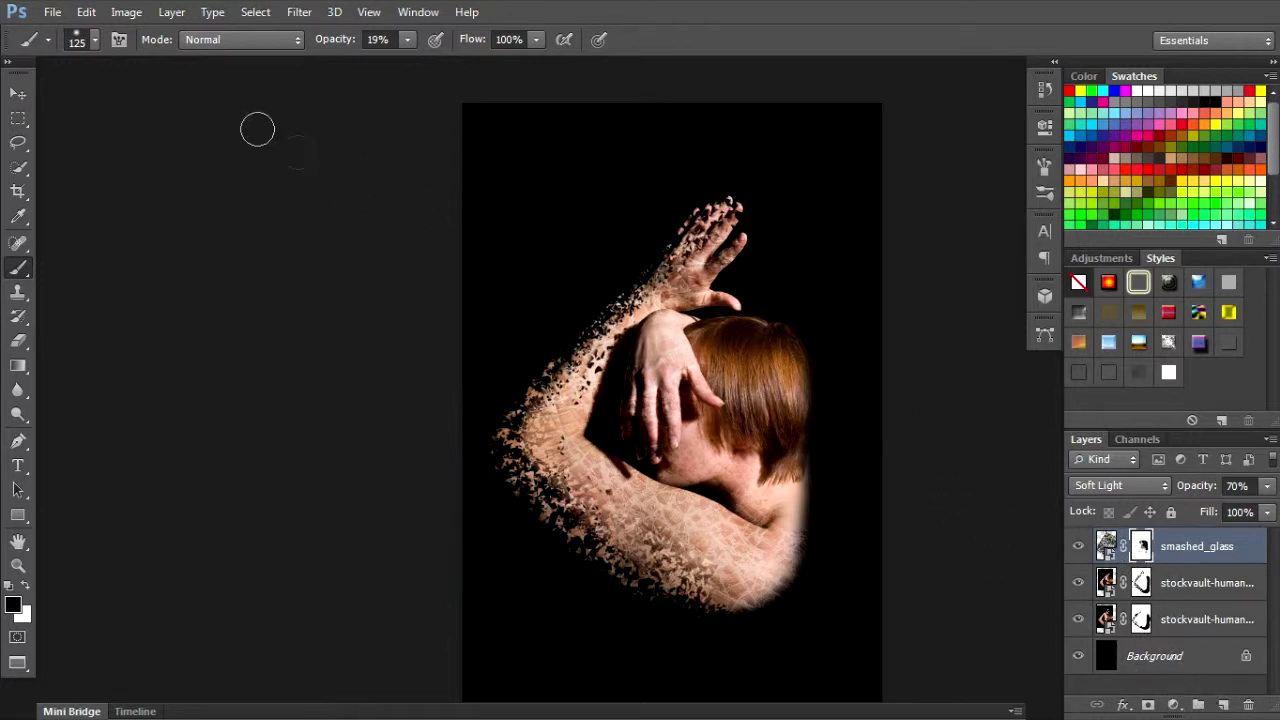
Place the texture_271_by_sirius_sdz-d4ofc3m image above the smashed glass
left_click(52, 12)
left_click(118, 397)
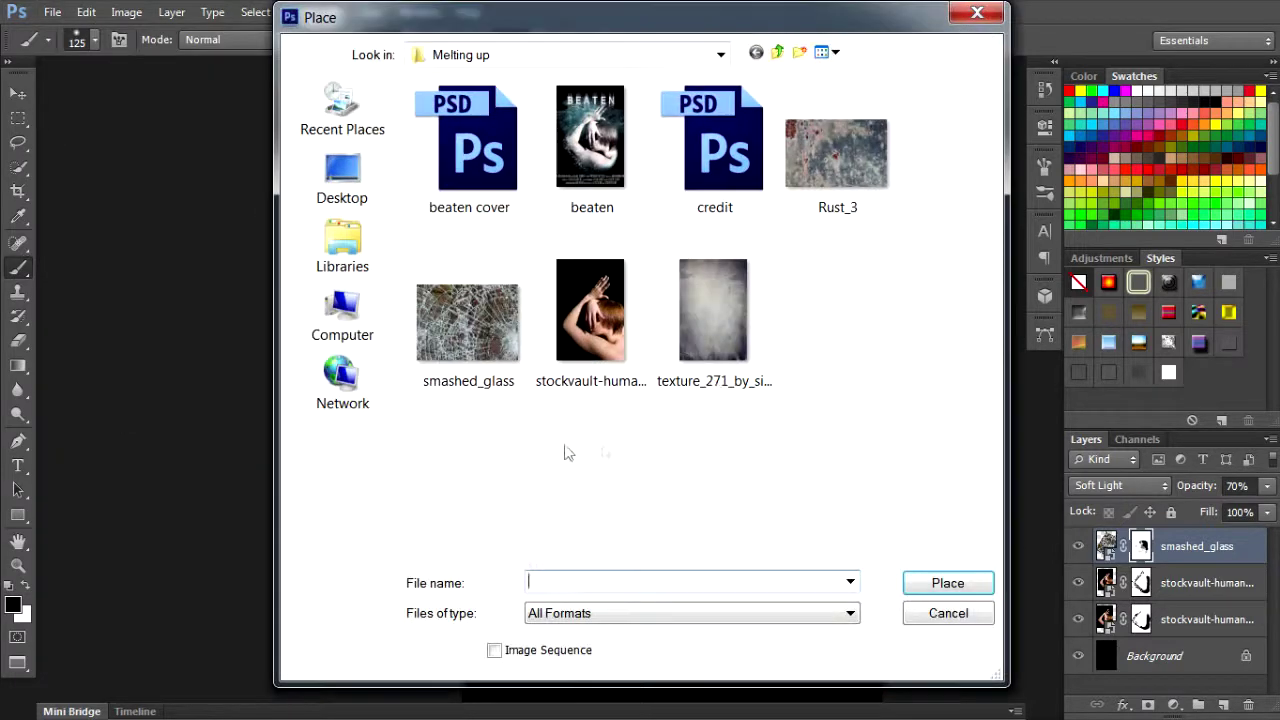
left_click(708, 300)
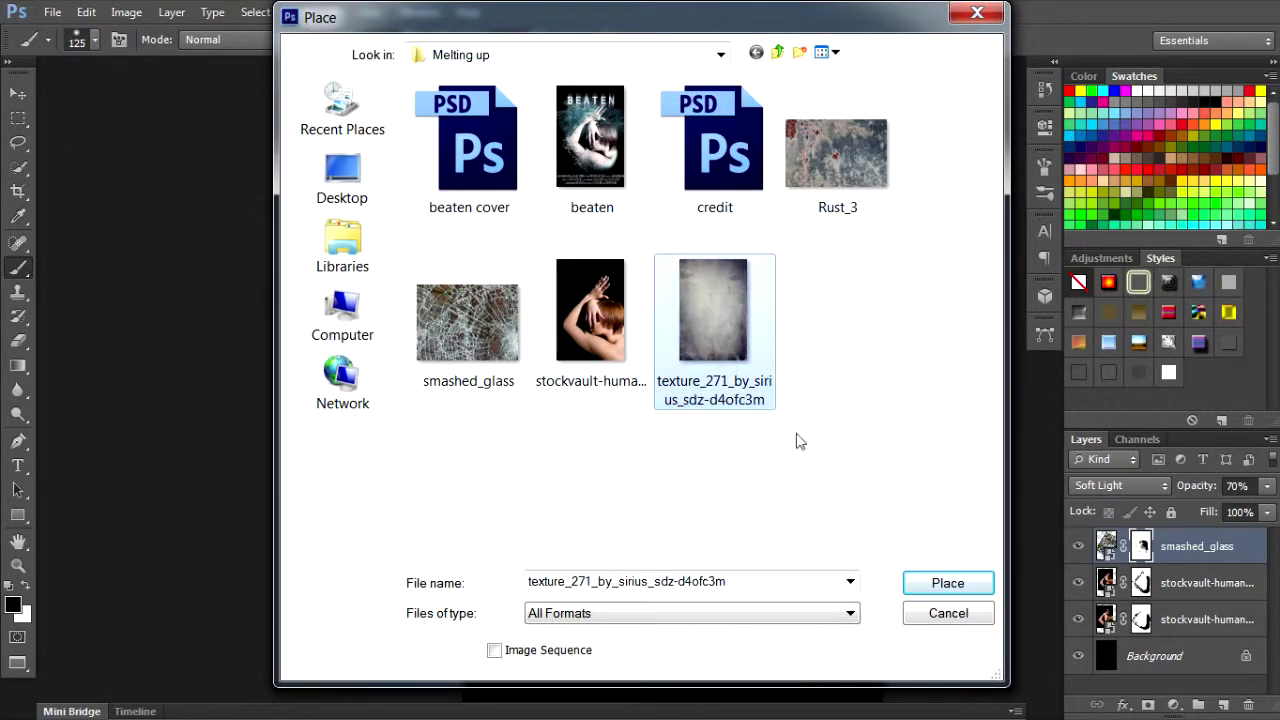
left_click(945, 583)
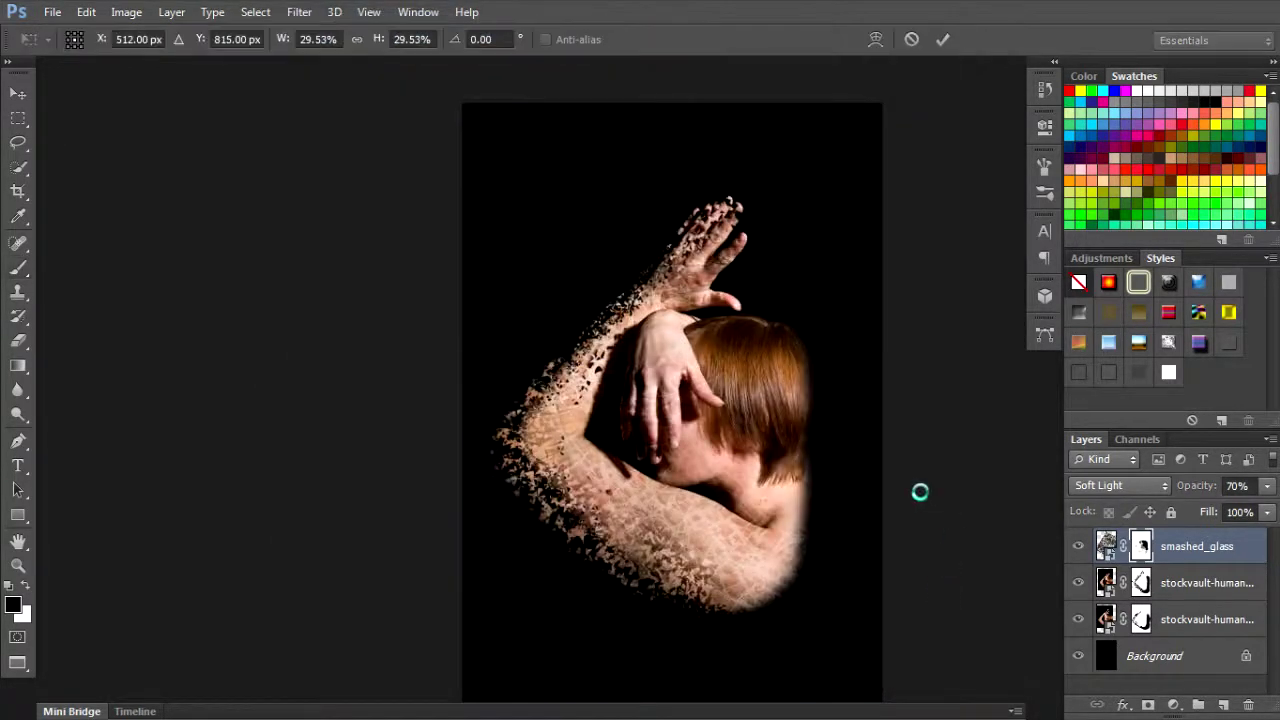
Move and stretch the placed texture so it covers the whole poster canvas, including the strip along the lower edge
left_click_drag(660, 280, 677, 297)
left_click_drag(880, 88, 884, 108)
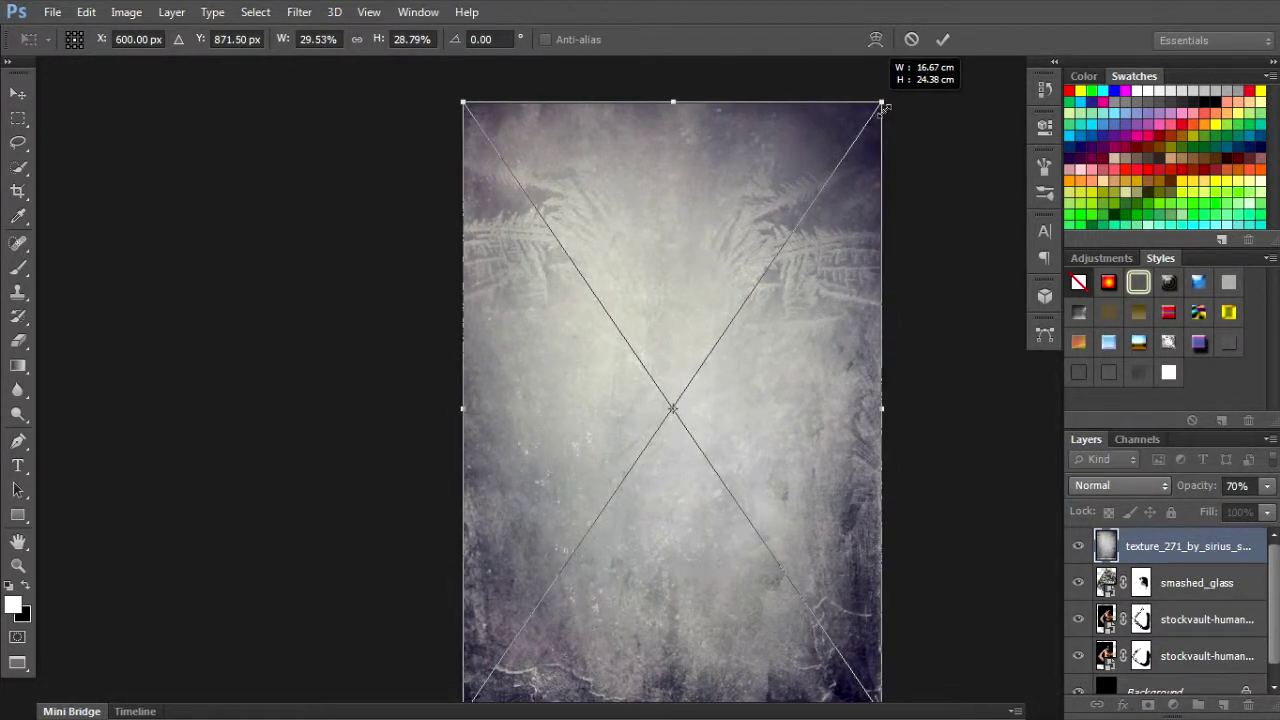
left_click(943, 39)
key("b")
left_click(755, 343, "alt")
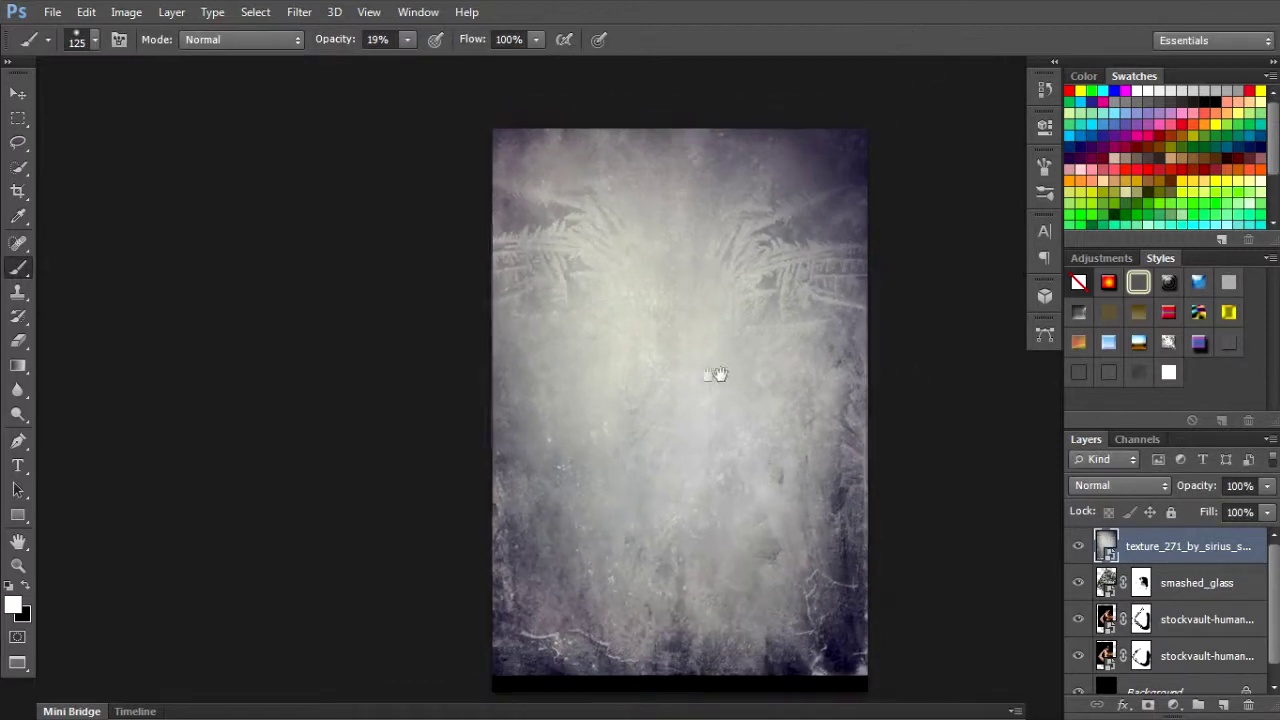
left_click_drag(720, 375, 646, 346)
left_click(641, 613)
key("Return")
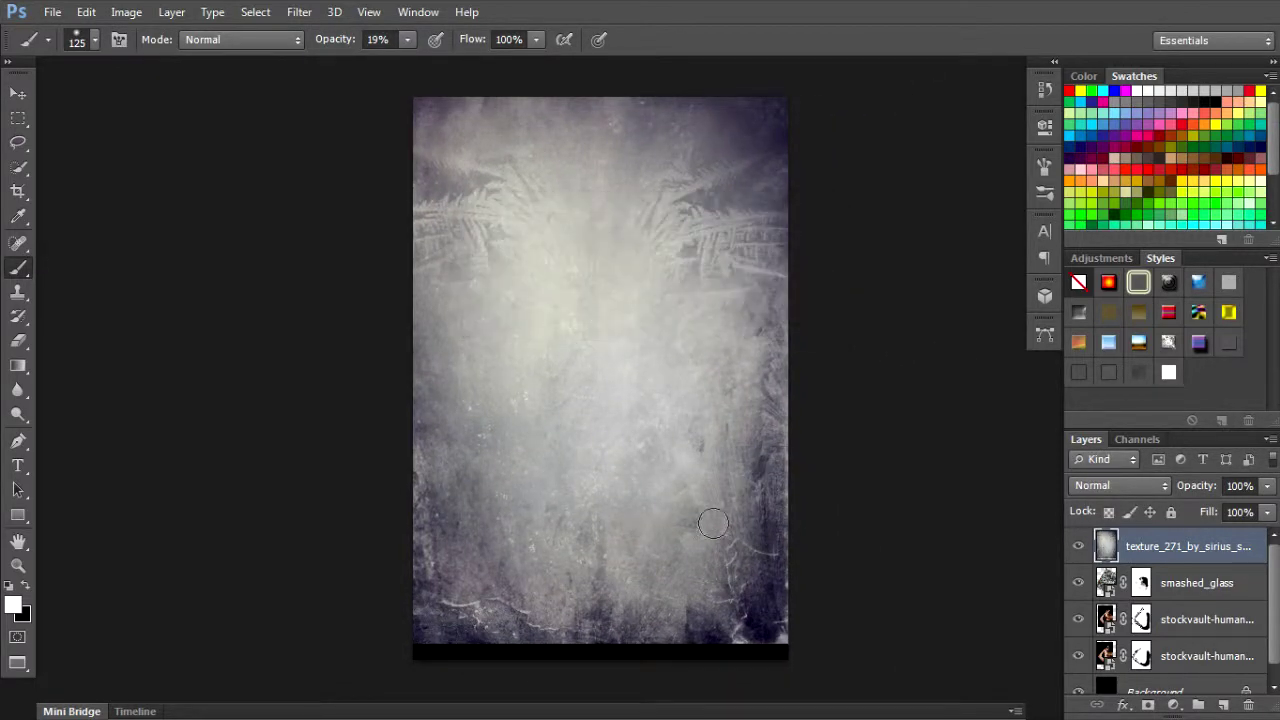
key("v")
left_click_drag(608, 655, 608, 670)
key("Return")
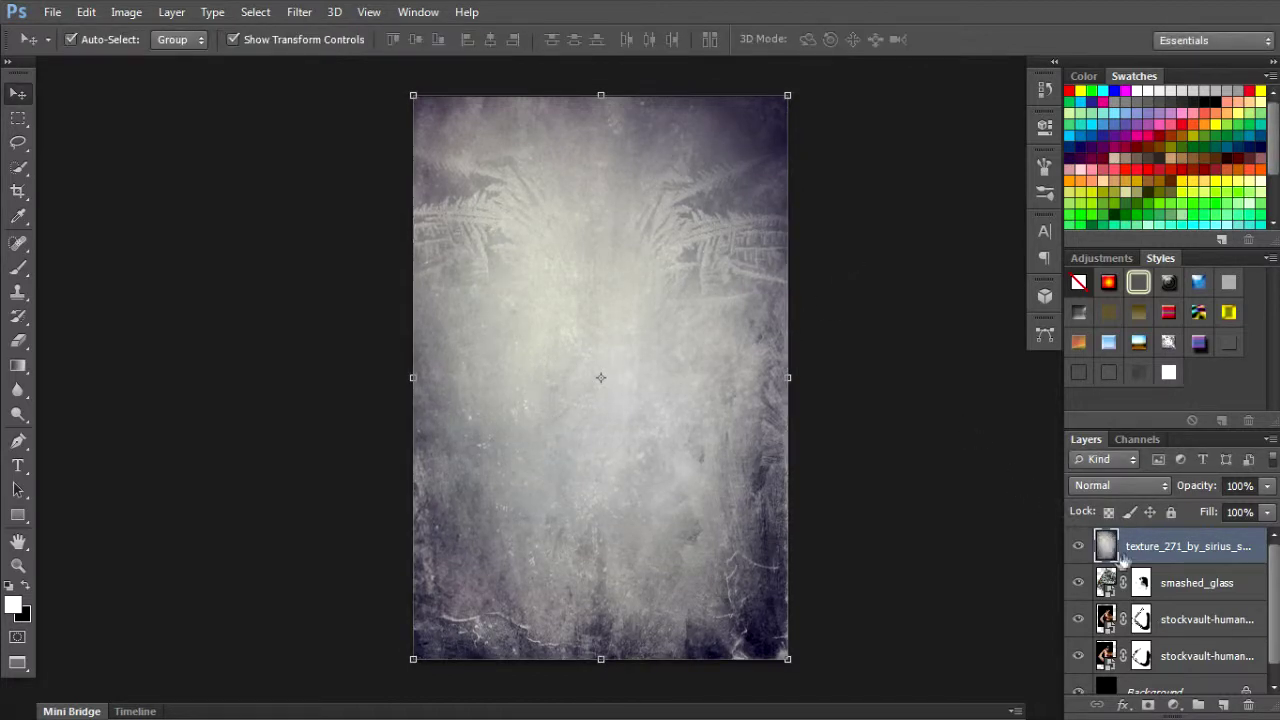
Set the texture layer's blend mode to Pin Light and give it a layer mask
left_click(1118, 485)
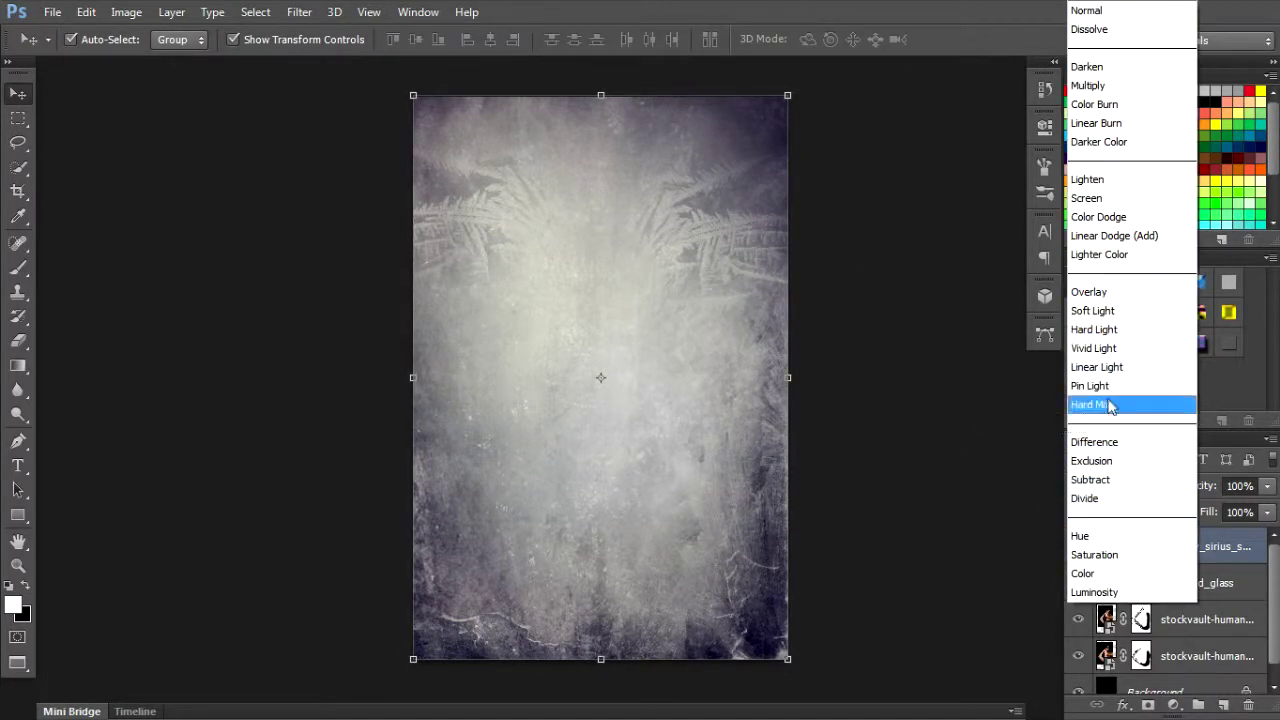
left_click(1095, 386)
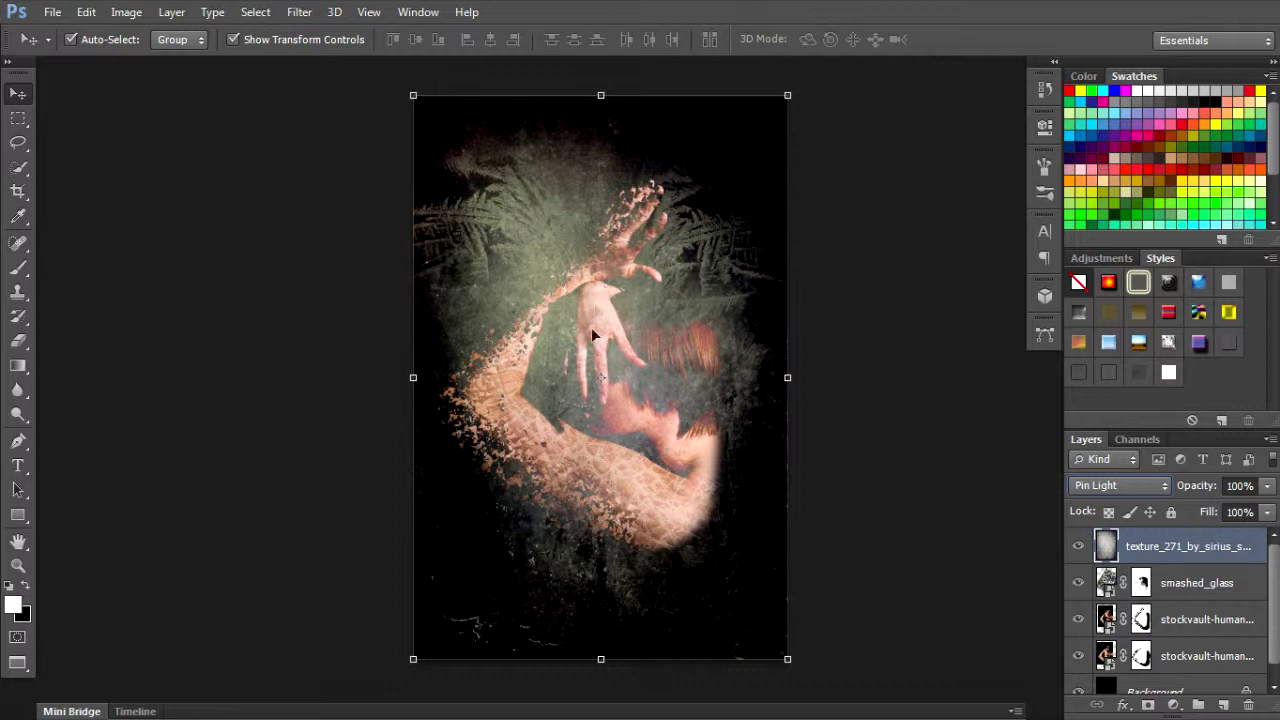
left_click(1148, 705)
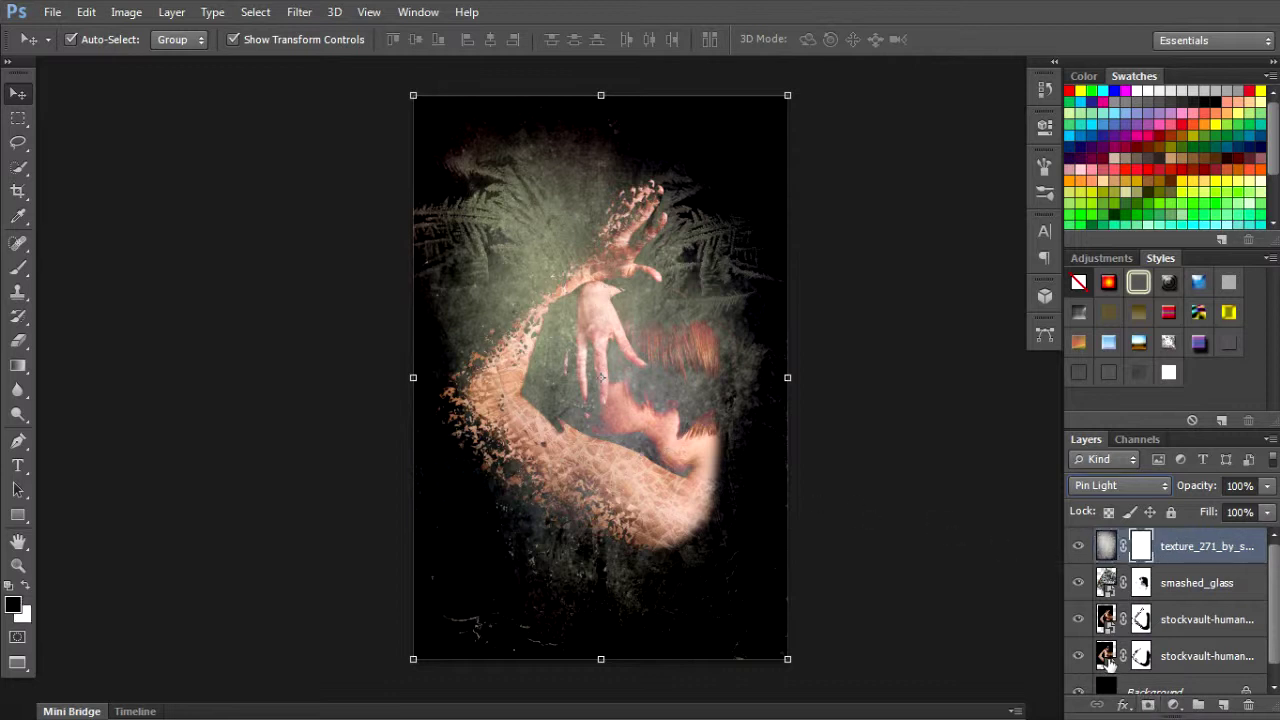
Mask the texture off the arms, hands and head with a black 250 px brush at 100% opacity
key("b")
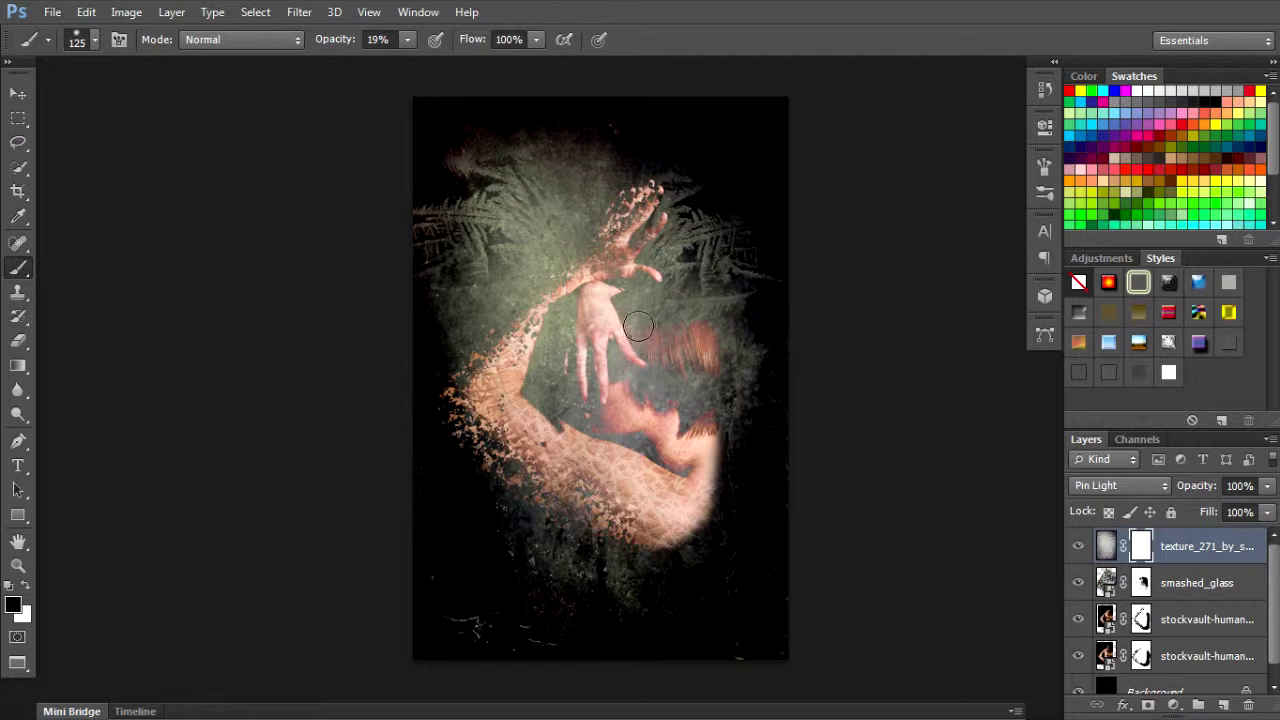
key("bracketright")
key("bracketright")
key("bracketright")
key("bracketright")
key("0")
mouse_move(630, 340)
left_mouse_down()
mouse_move(606, 418)
mouse_move(652, 288)
mouse_move(593, 310)
mouse_move(593, 470)
mouse_move(558, 430)
mouse_move(565, 460)
mouse_move(640, 525)
mouse_move(726, 514)
mouse_move(694, 413)
mouse_move(636, 401)
mouse_move(687, 481)
mouse_move(741, 398)
mouse_move(669, 343)
mouse_move(711, 380)
mouse_move(698, 481)
mouse_move(663, 515)
mouse_move(598, 512)
mouse_move(542, 450)
mouse_move(555, 360)
mouse_move(592, 320)
mouse_move(520, 405)
left_mouse_up()
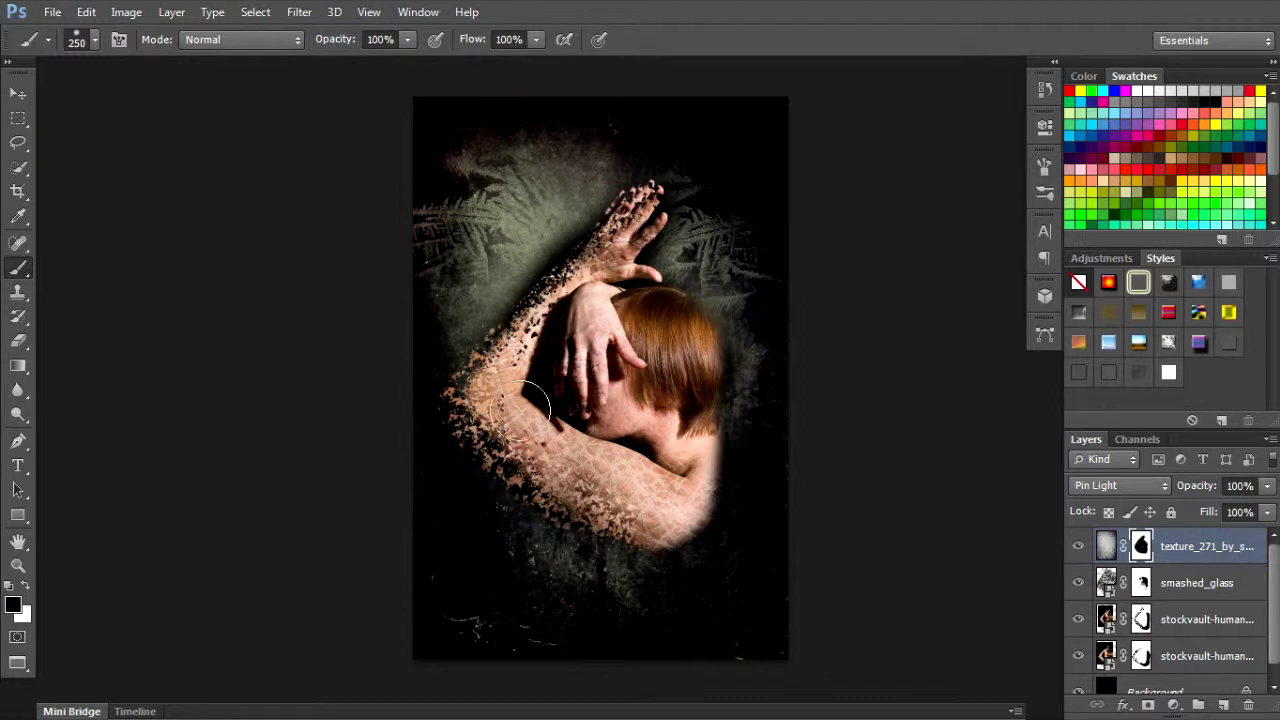
mouse_move(699, 362)
left_mouse_down()
mouse_move(703, 350)
mouse_move(661, 353)
left_mouse_up()
Shrink the brush to 80 px and restore the texture with white on its mask close around the raised hand
key("bracketleft")
key("bracketleft")
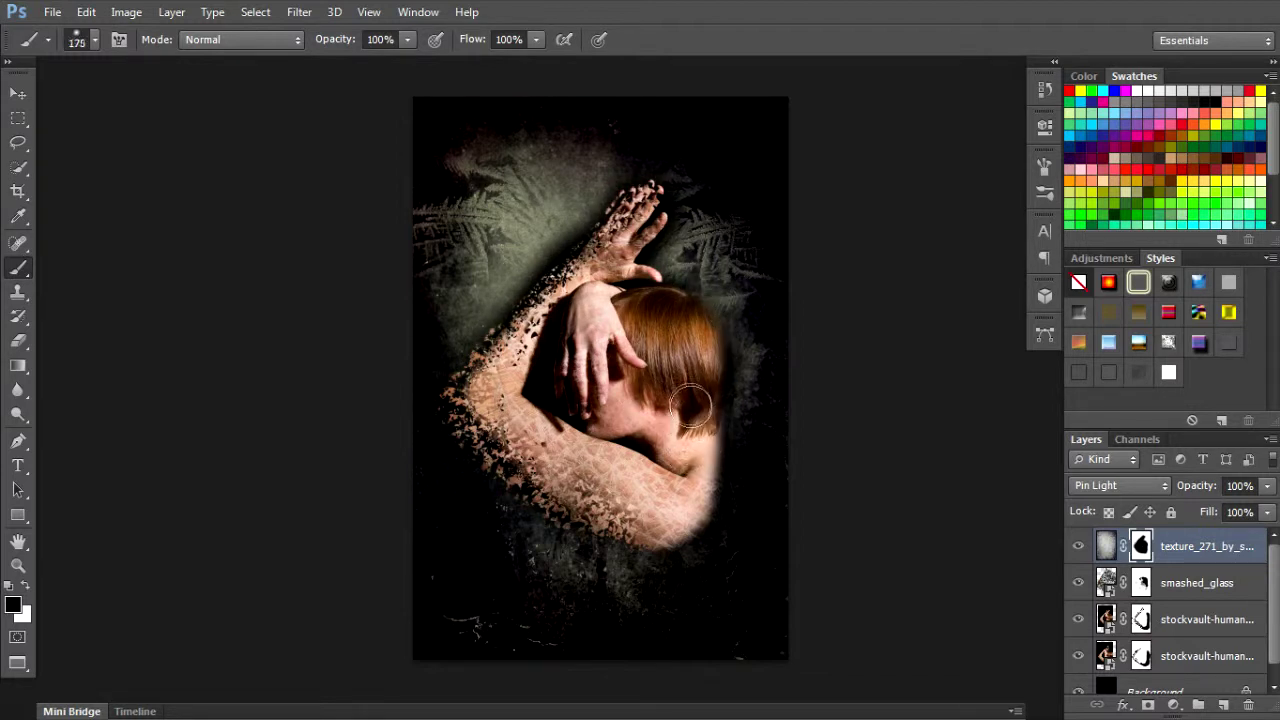
key("bracketleft")
key("bracketleft")
key("bracketleft")
key("bracketleft")
mouse_move(598, 221)
left_mouse_down()
mouse_move(527, 279)
mouse_move(521, 301)
mouse_move(611, 207)
mouse_move(546, 267)
left_mouse_up()
key("ctrl+z")
key("x")
scroll(579, 244, "up", 1)
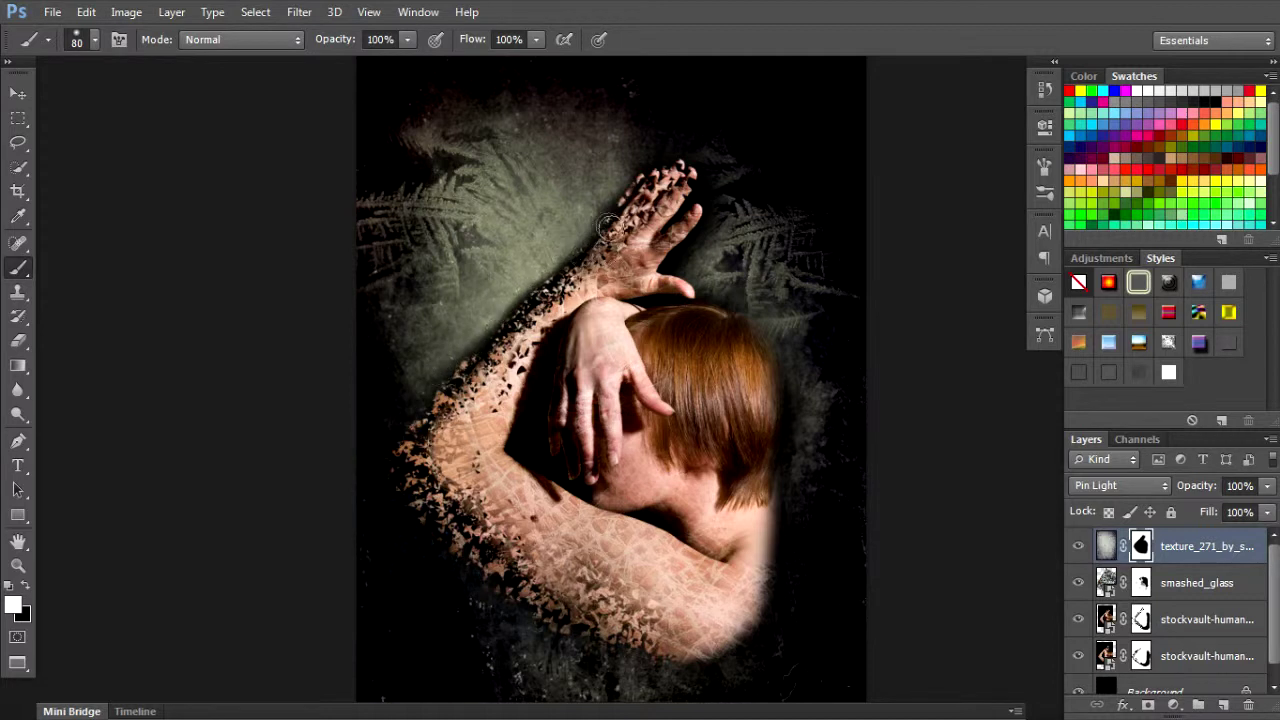
mouse_move(633, 175)
left_mouse_down()
mouse_move(660, 163)
mouse_move(719, 170)
mouse_move(703, 221)
mouse_move(717, 203)
left_mouse_up()
key("x")
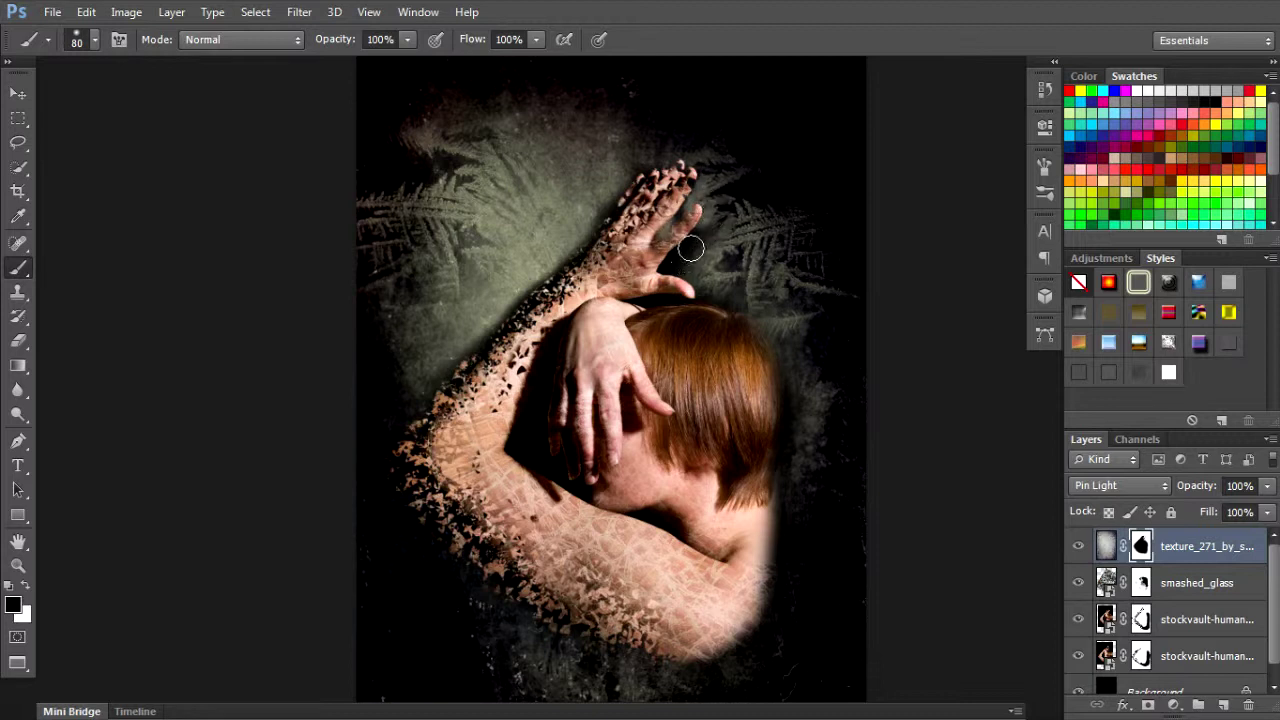
Touch up the texture layer's mask beside the raised fingers and around the head with the 80 px brush
mouse_move(704, 229)
left_mouse_down()
mouse_move(680, 266)
mouse_move(743, 262)
left_mouse_up()
key("x")
key("x")
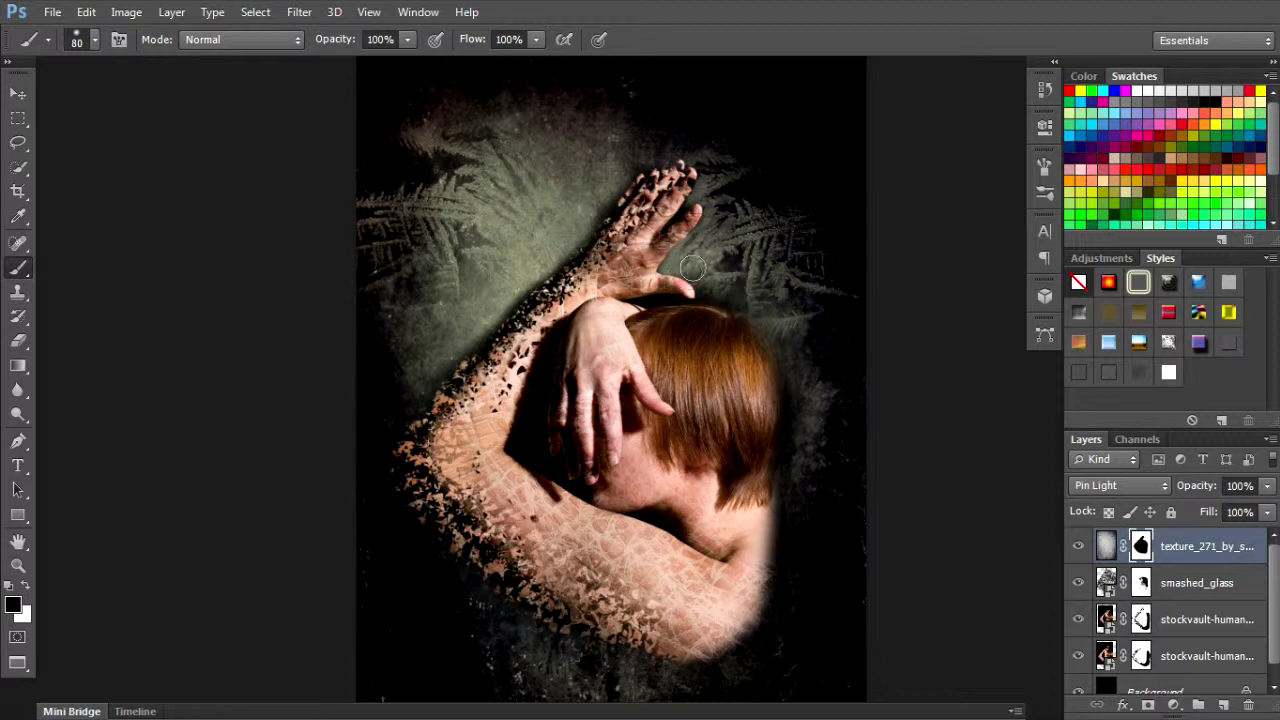
mouse_move(705, 236)
left_mouse_down()
mouse_move(663, 290)
mouse_move(694, 320)
mouse_move(757, 293)
mouse_move(820, 320)
mouse_move(846, 423)
mouse_move(806, 543)
mouse_move(808, 397)
left_mouse_up()
key("x")
Fade the texture beneath the lower arm by painting black on its mask with a 175 px brush at 44% opacity
scroll(808, 397, "down", 5)
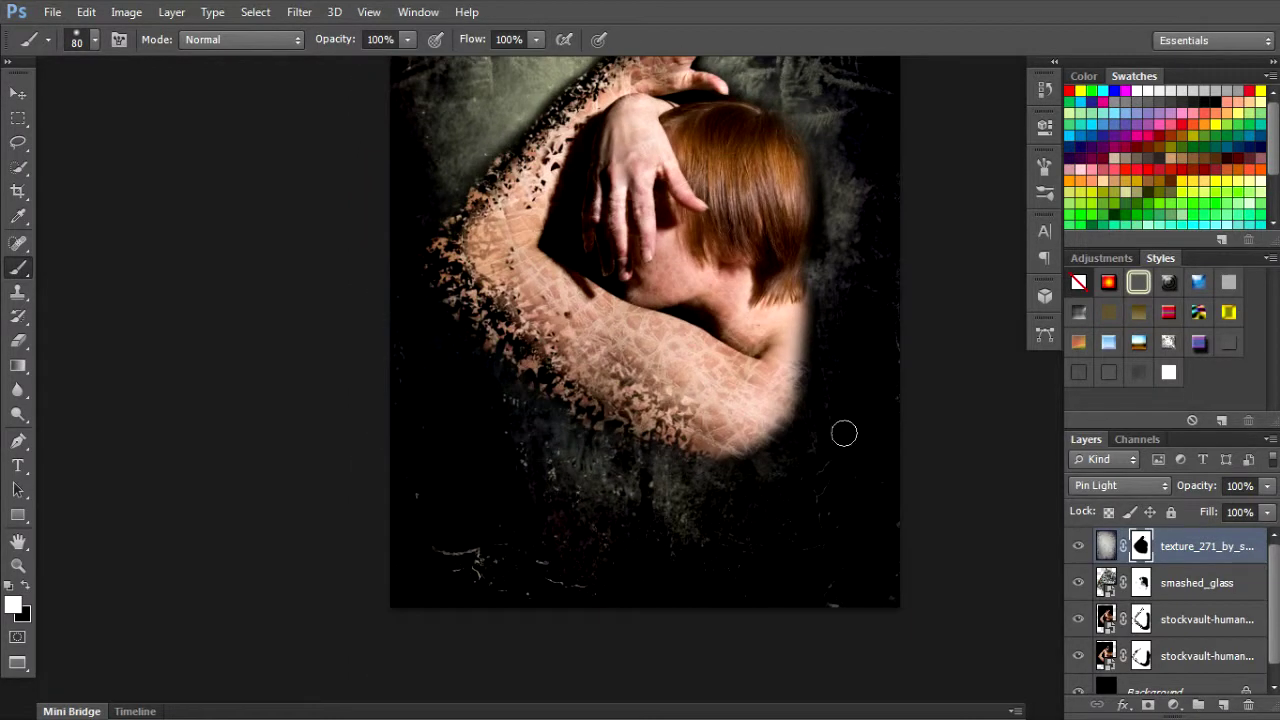
key("bracketright")
key("bracketright")
key("bracketright")
key("bracketright")
key("x")
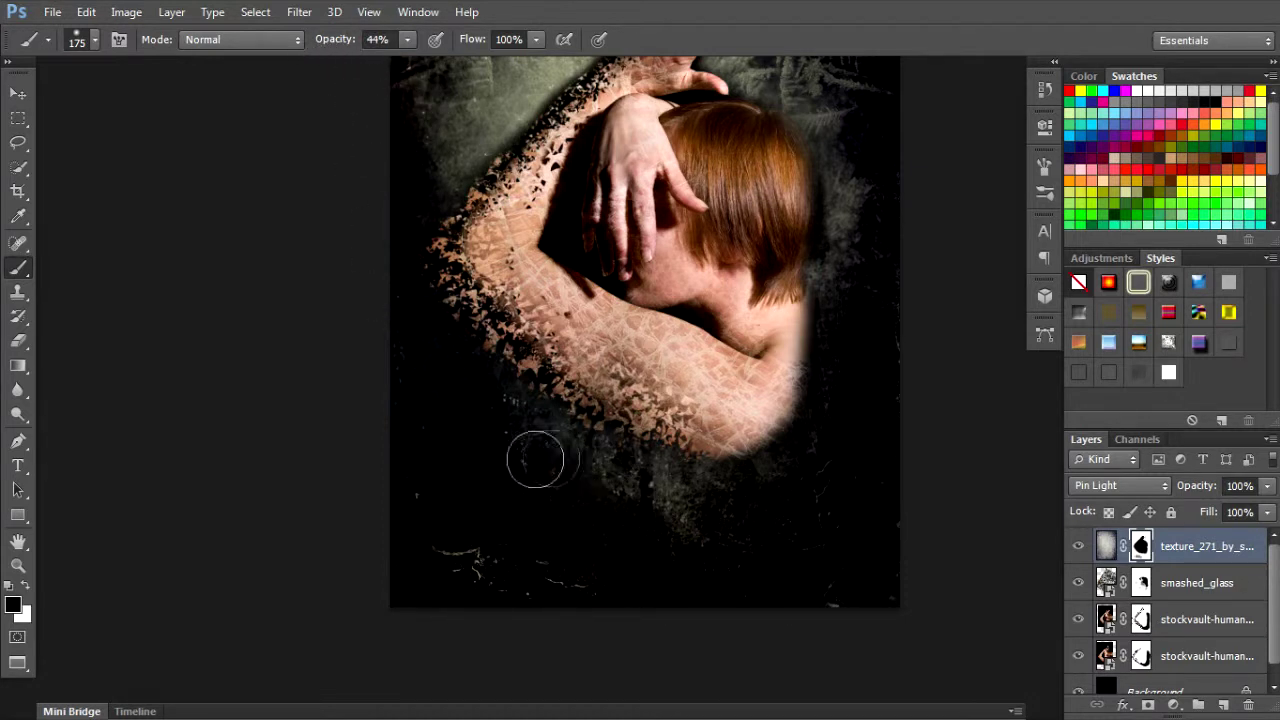
mouse_move(535, 460)
left_mouse_down()
mouse_move(578, 431)
mouse_move(597, 423)
mouse_move(530, 379)
mouse_move(713, 479)
mouse_move(793, 447)
left_mouse_up()
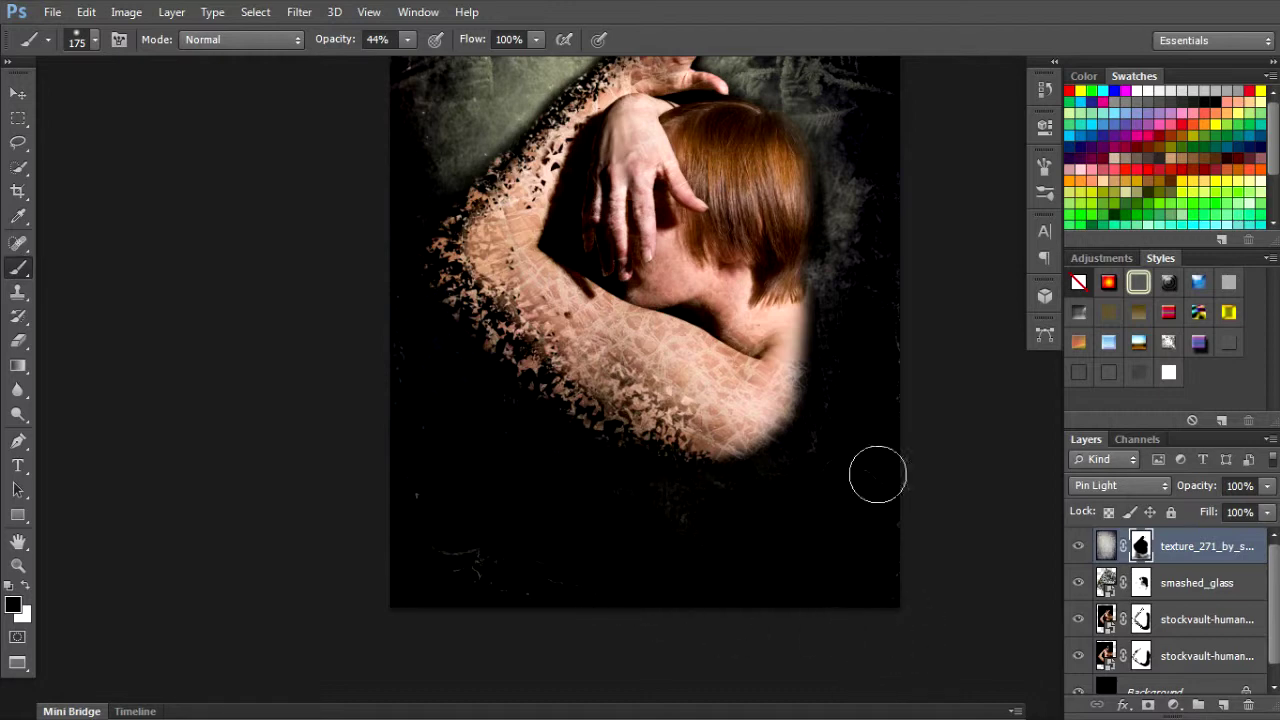
scroll(698, 434, "down", 3)
scroll(668, 265, "up", 2)
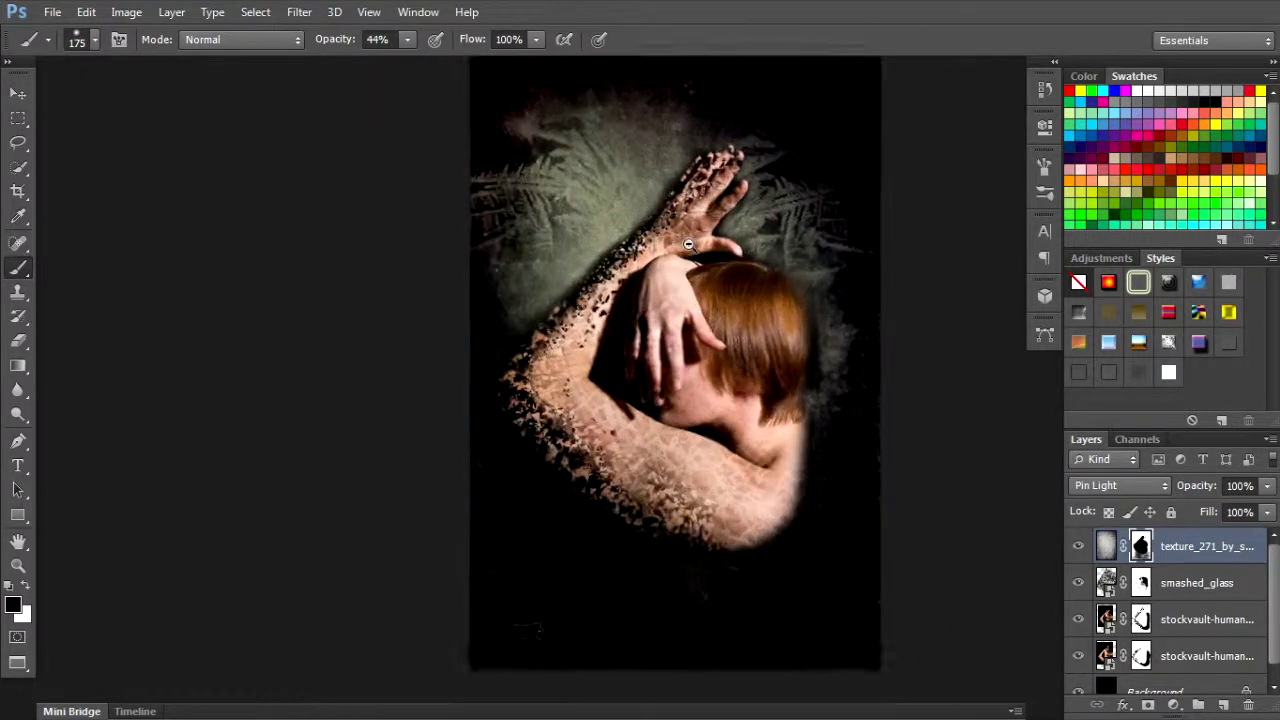
left_click(688, 244, "ctrl+alt")
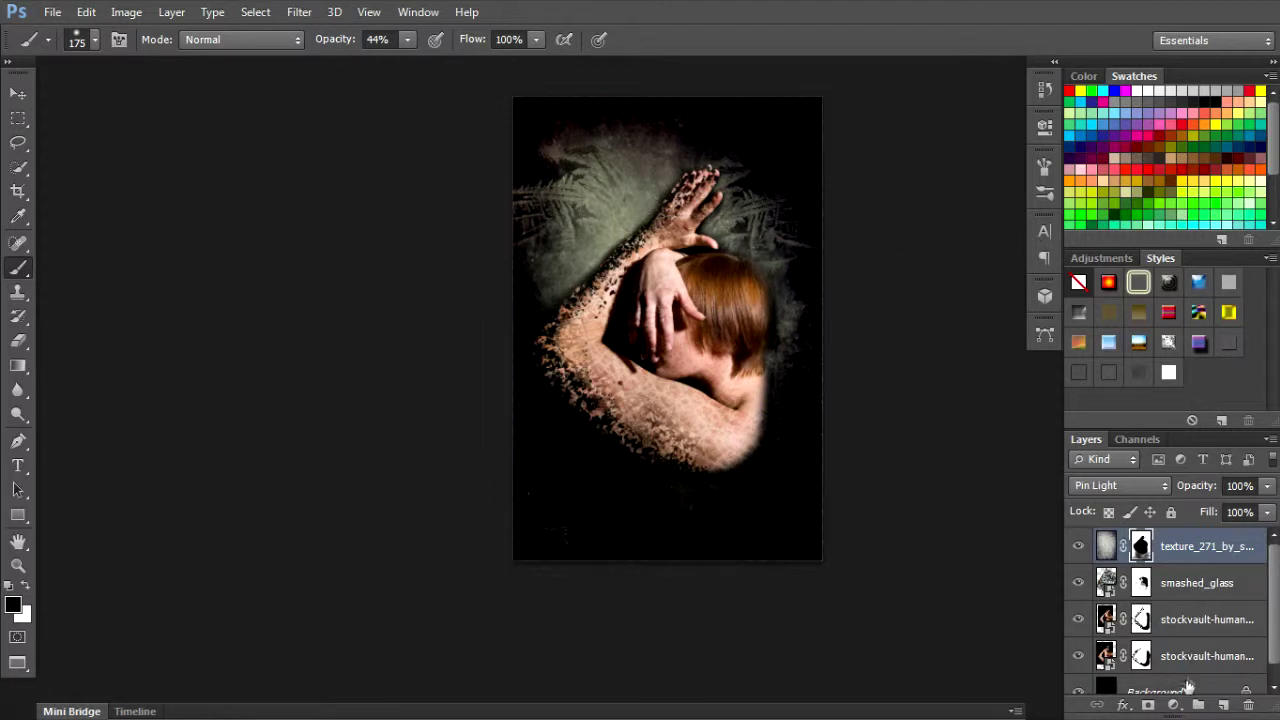
left_click(682, 307, "ctrl")
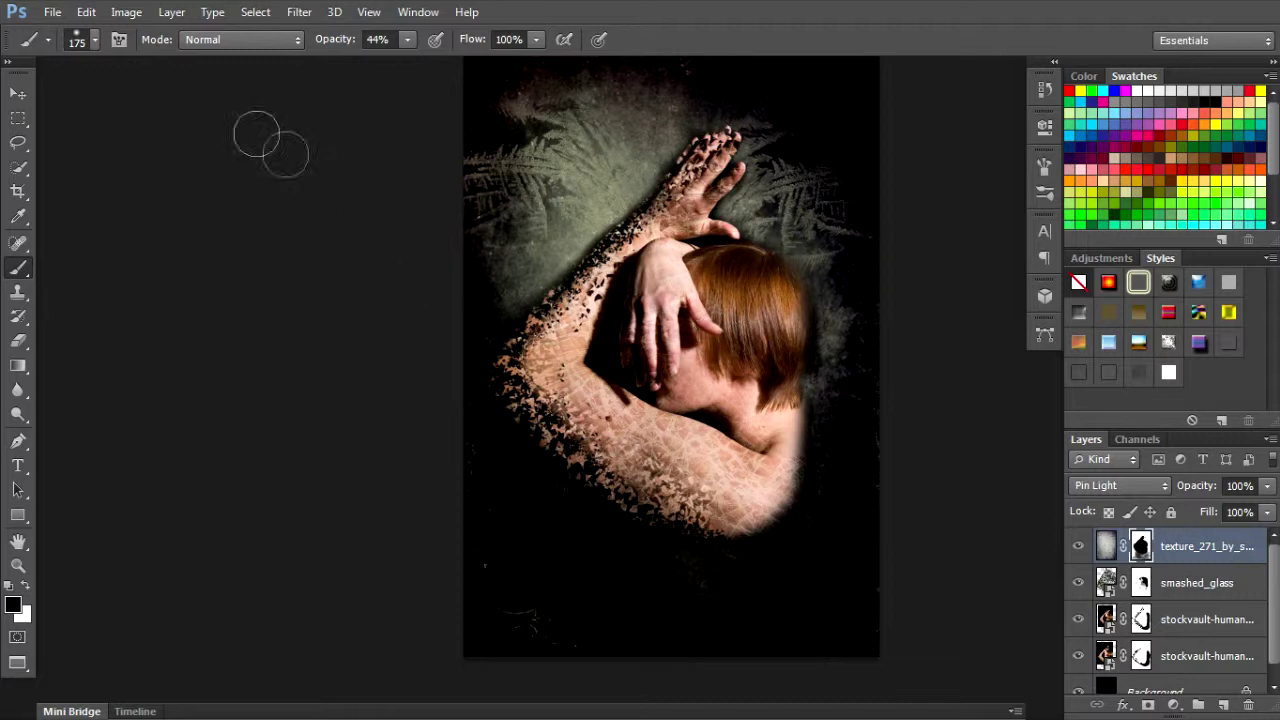
Place the Rust_3 image into the poster as a new layer
left_click(52, 12)
left_click(108, 400)
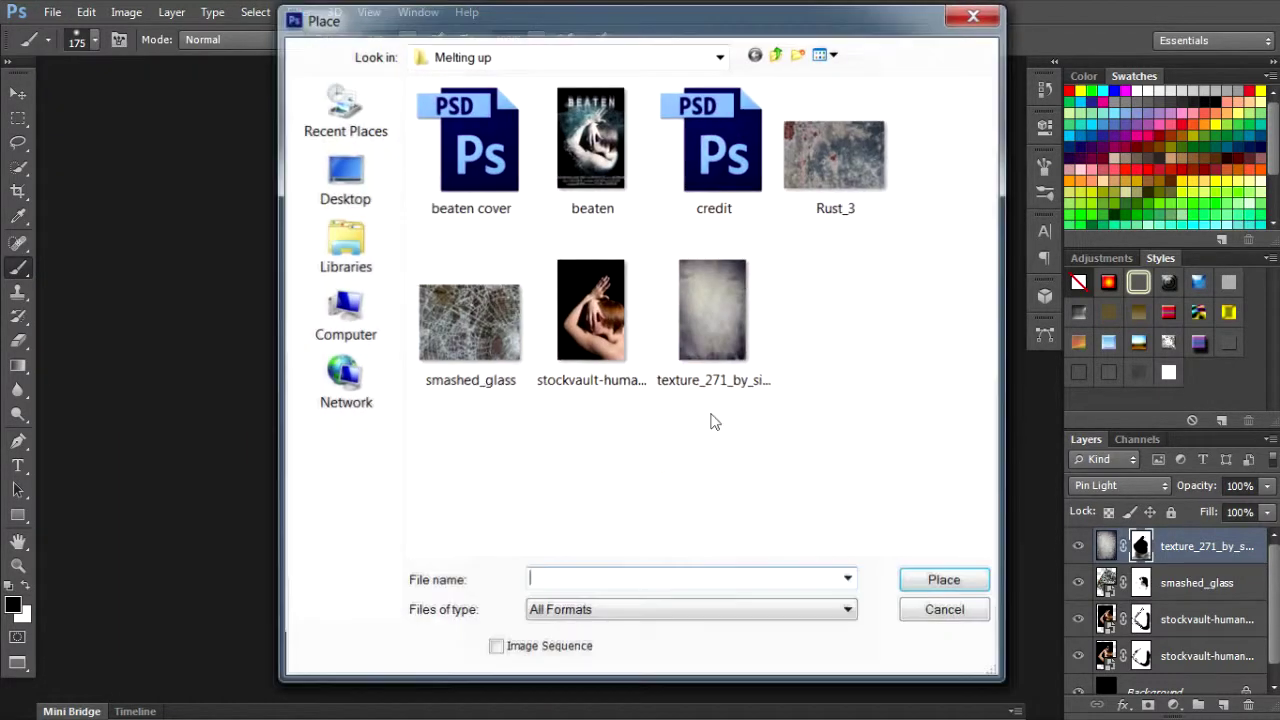
left_click(805, 212)
left_click(956, 591)
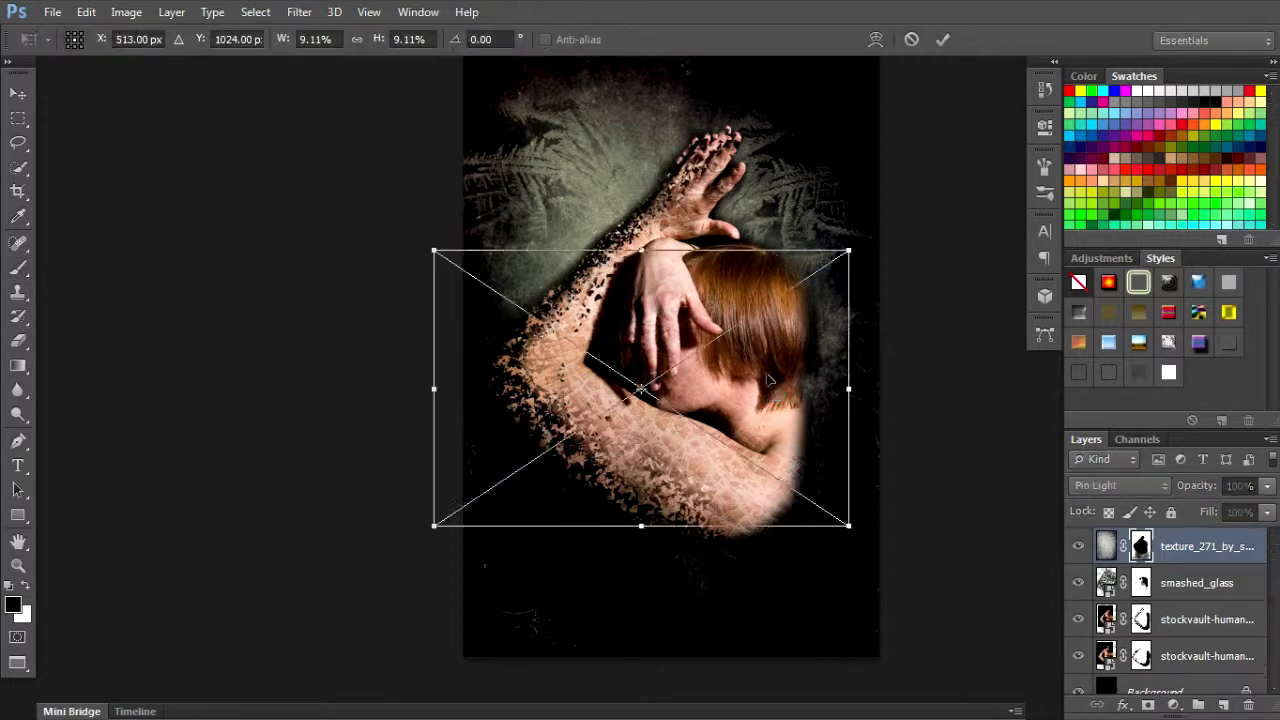
Rotate the placed rust image 90° and enlarge it until it covers the whole poster canvas
left_click_drag(770, 333, 790, 215)
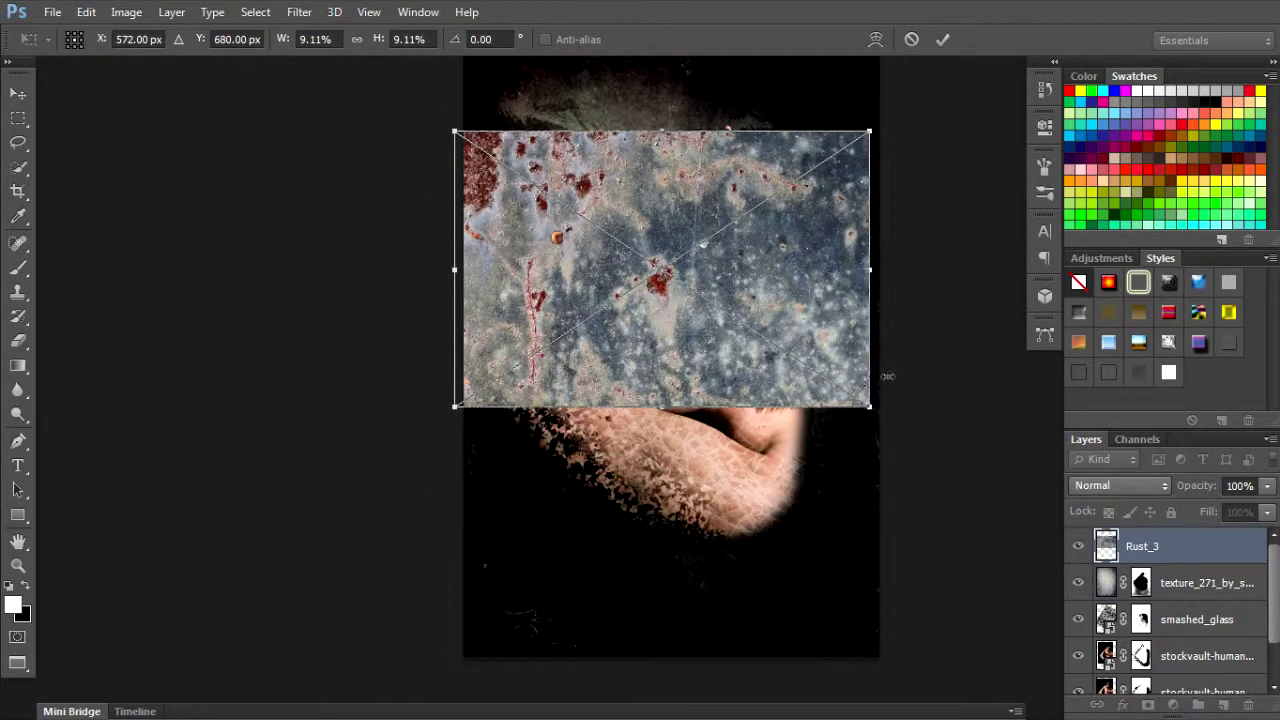
left_click_drag(887, 376, 590, 496)
scroll(668, 302, "down", 2)
left_click_drag(651, 221, 592, 186)
left_click_drag(736, 442, 863, 629)
key("Return")
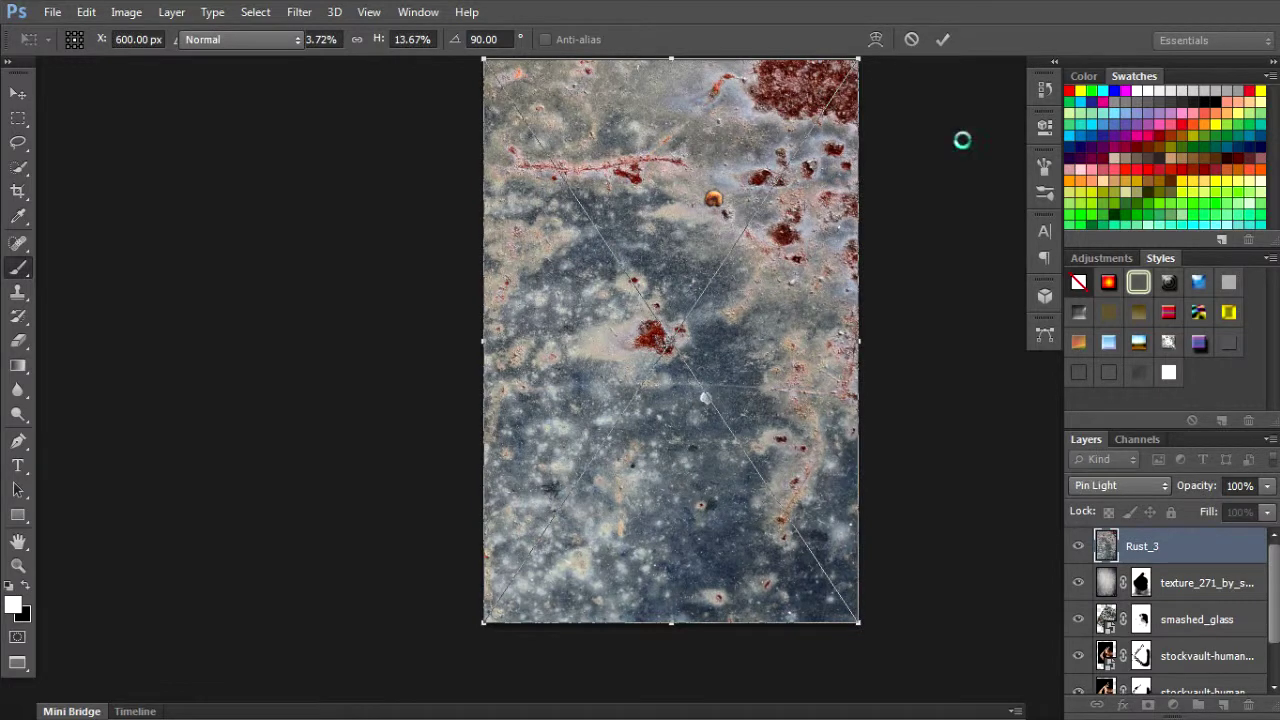
key("Return")
Set the Rust_3 layer's blend mode to Overlay
key("shift+alt+n")
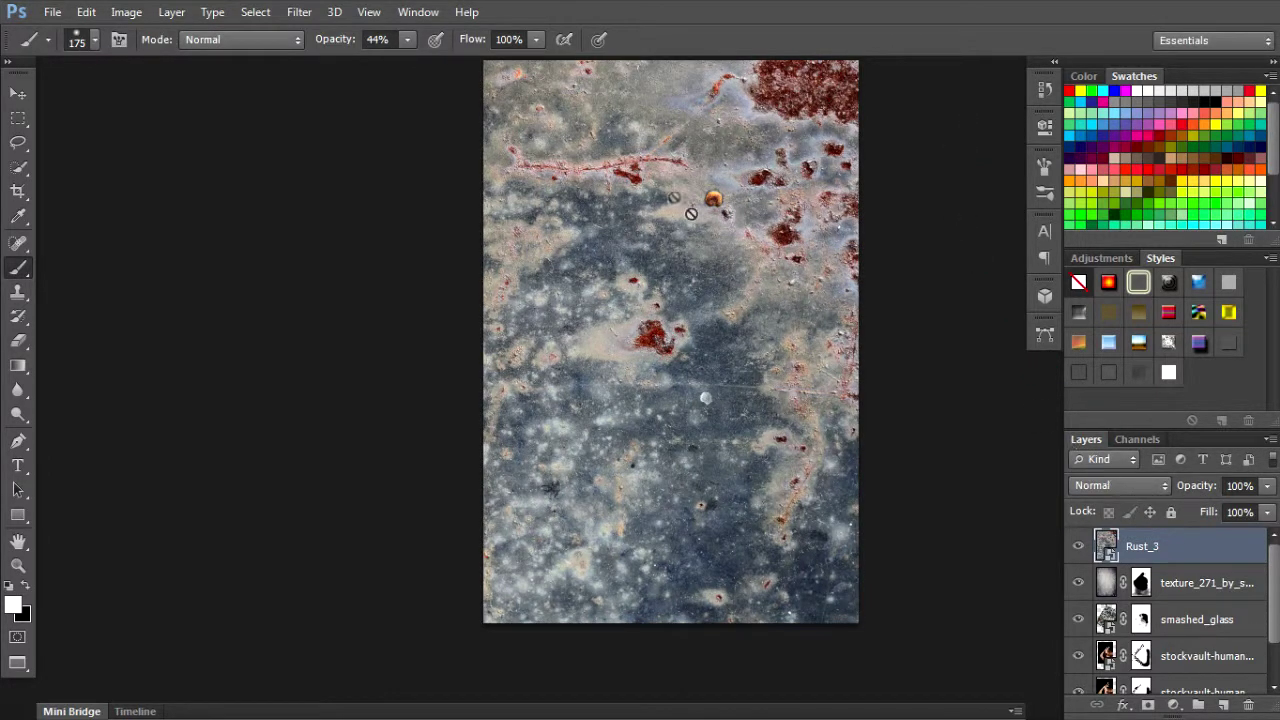
left_click(1118, 487)
left_click(1090, 290)
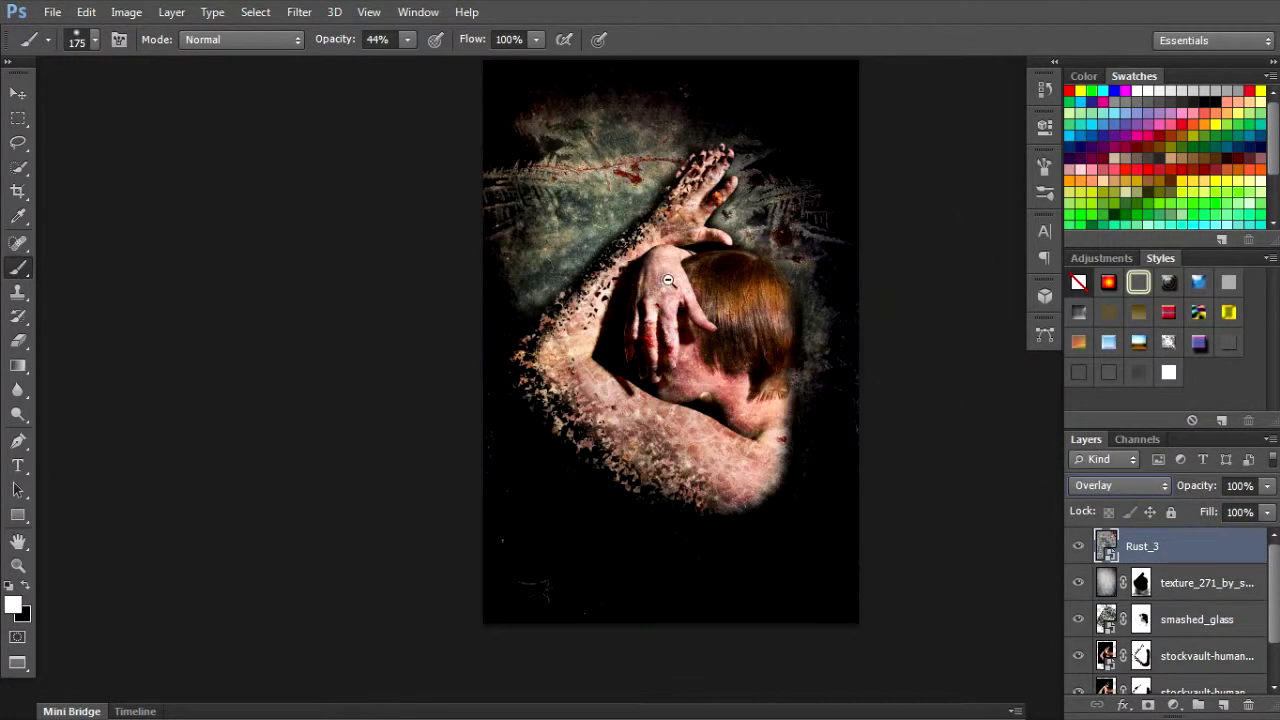
key("ctrl+minus")
key("ctrl+plus")
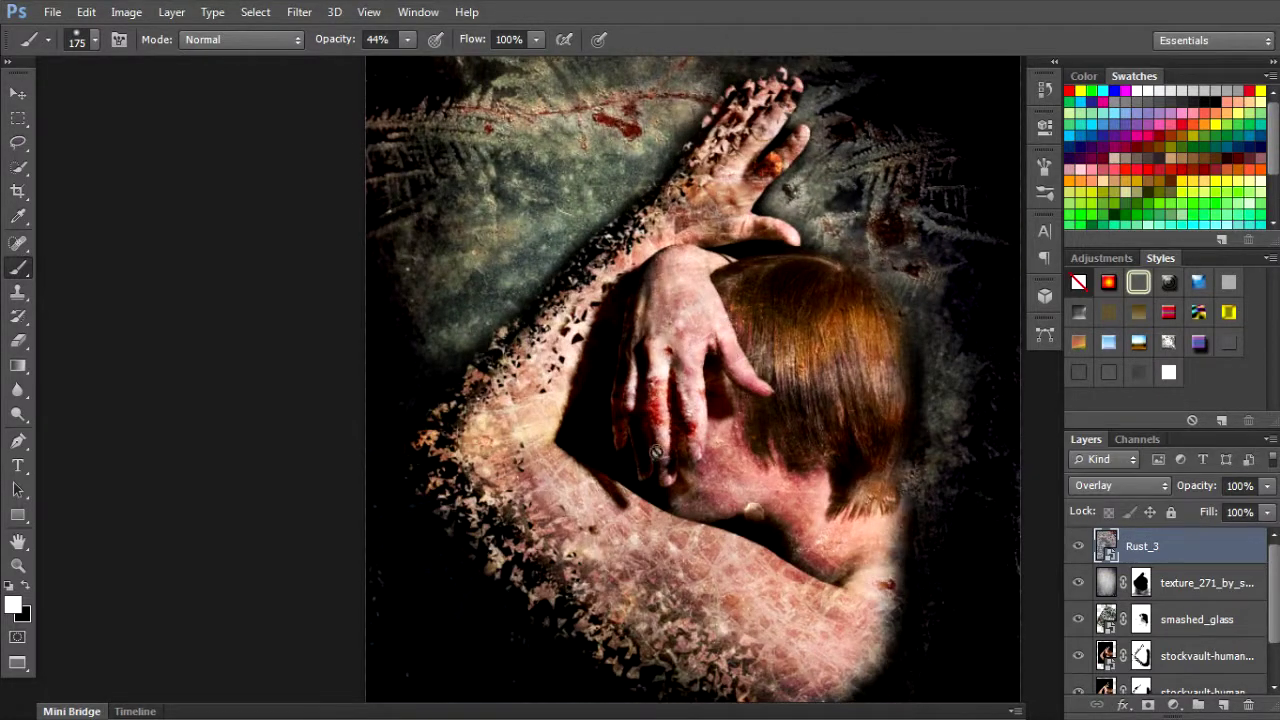
left_click_drag(703, 368, 648, 414)
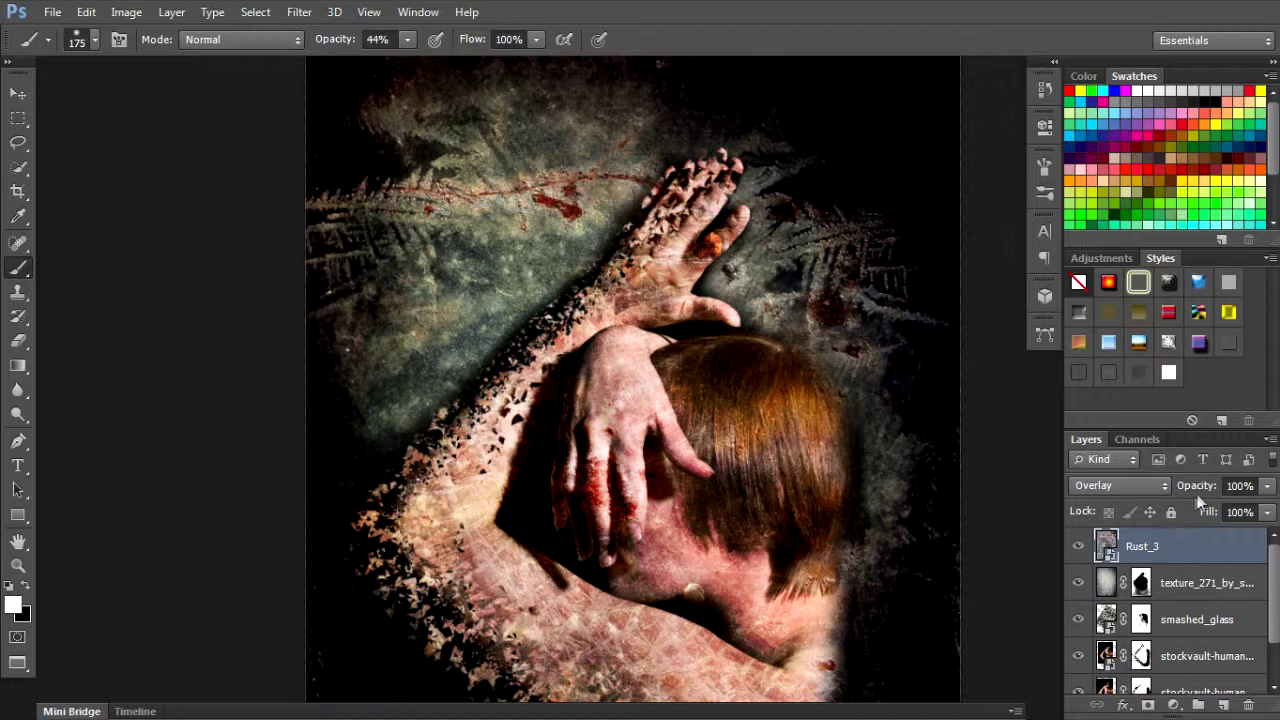
Reposition the rust texture over the figure, lower its opacity and deselect the layer
key("v")
mouse_move(650, 470)
left_mouse_down()
mouse_move(555, 445)
mouse_move(590, 425)
mouse_move(566, 380)
mouse_move(579, 367)
mouse_move(591, 507)
left_mouse_up()
left_click_drag(573, 440, 666, 300)
left_click_drag(1206, 517, 1201, 494)
left_click(258, 391)
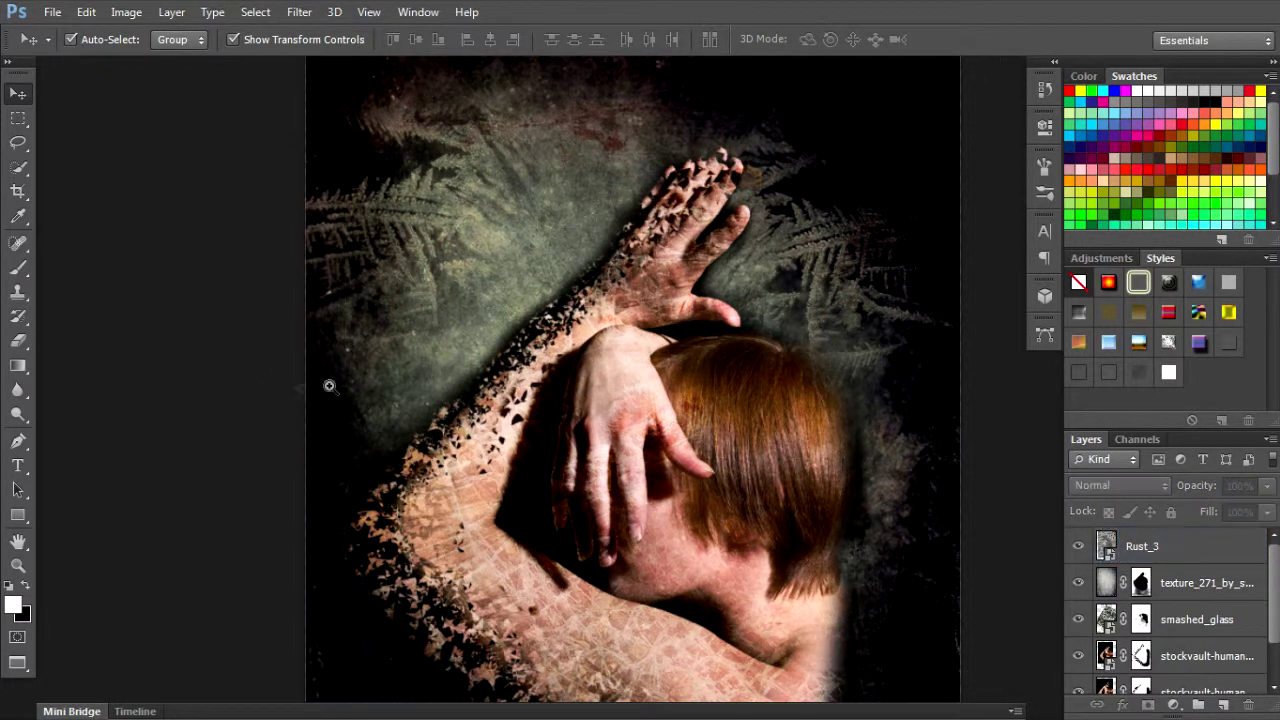
Compare the poster with the Rust_3 layer hidden and shown
scroll(484, 387, "down", 4)
left_click(1088, 553)
left_click(1087, 552)
left_click(1088, 554)
left_click(1088, 554)
scroll(606, 480, "down", 1)
left_click(606, 481, "alt")
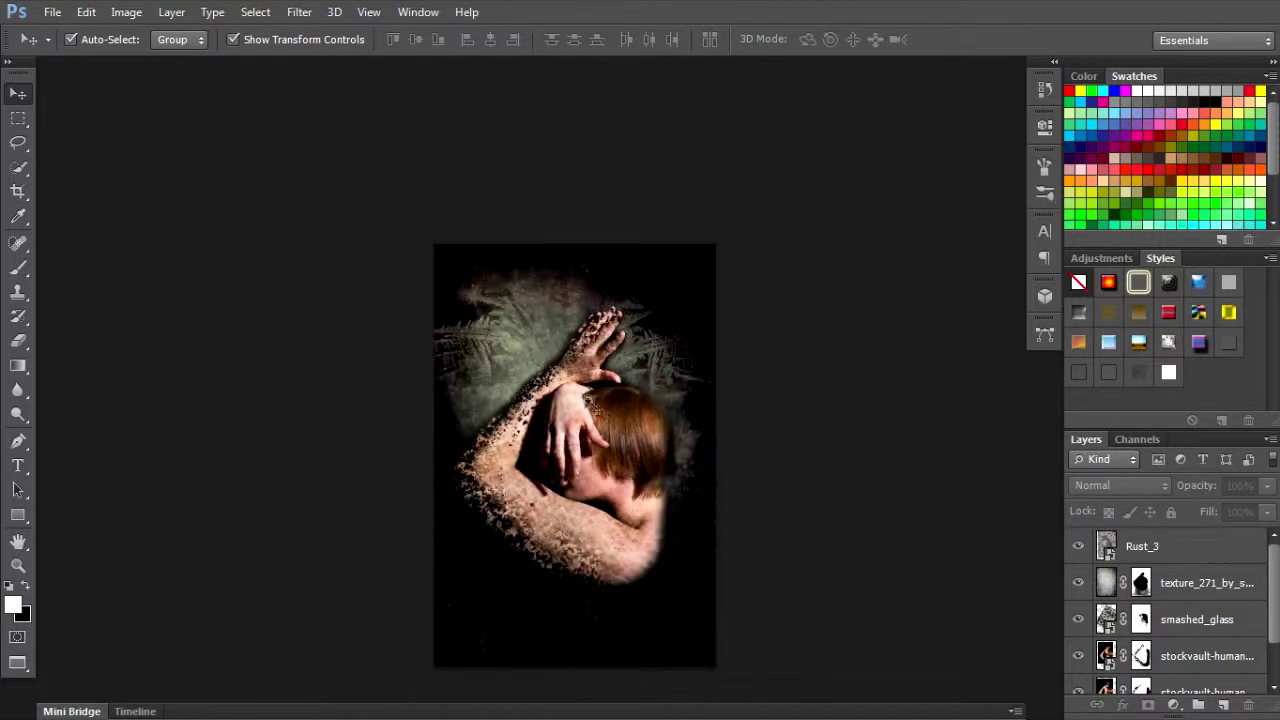
Add a Curves adjustment layer above the rust texture and raise the RGB midtones slightly to brighten the poster
left_click(1173, 705)
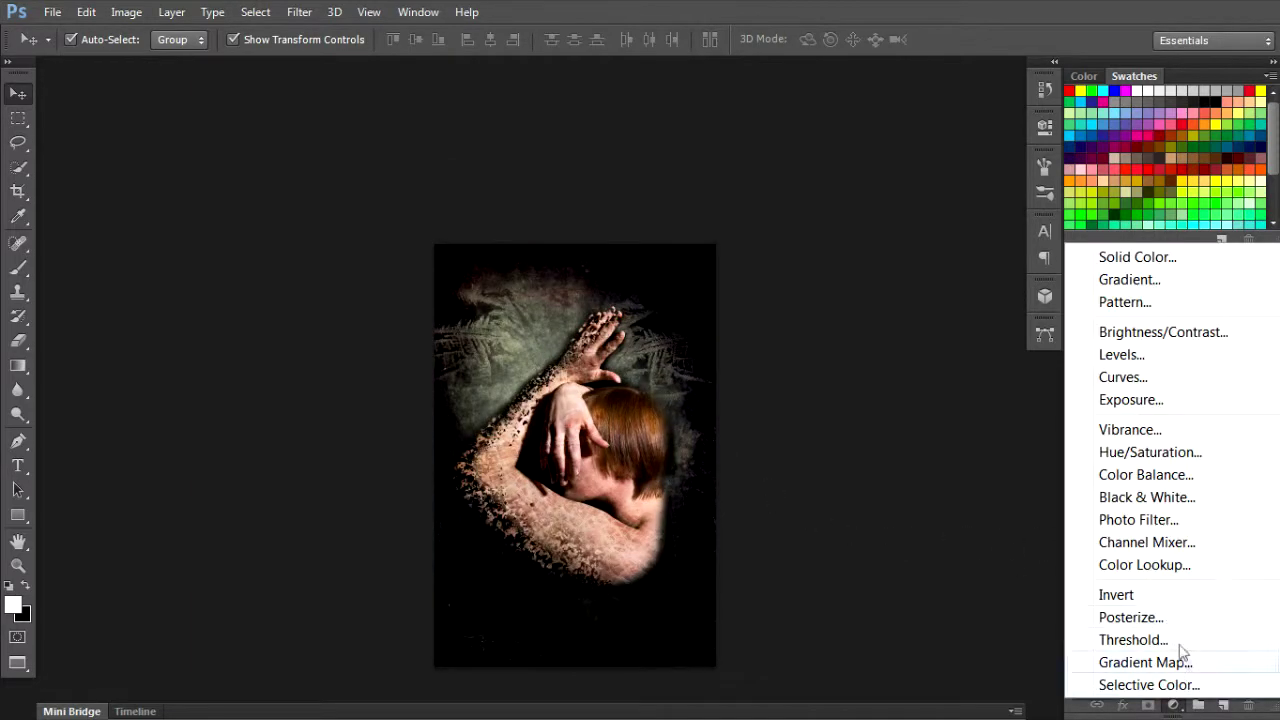
left_click(1128, 372)
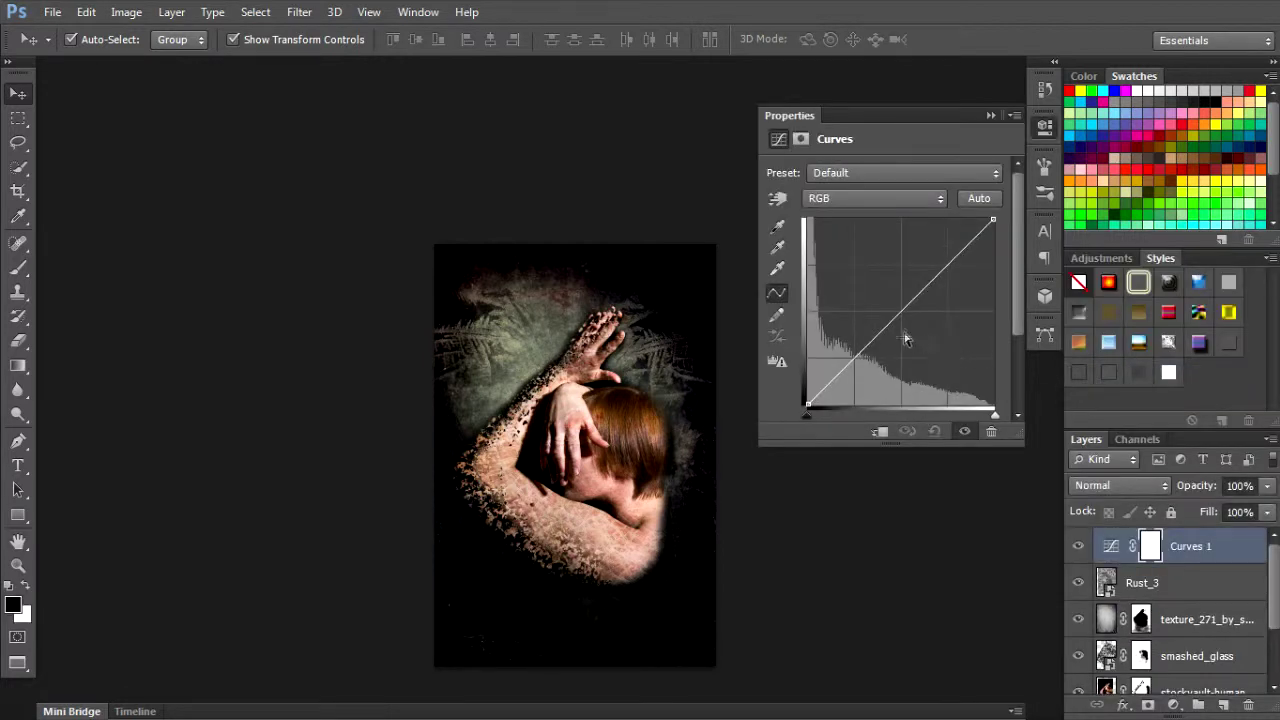
left_click_drag(903, 323, 889, 312)
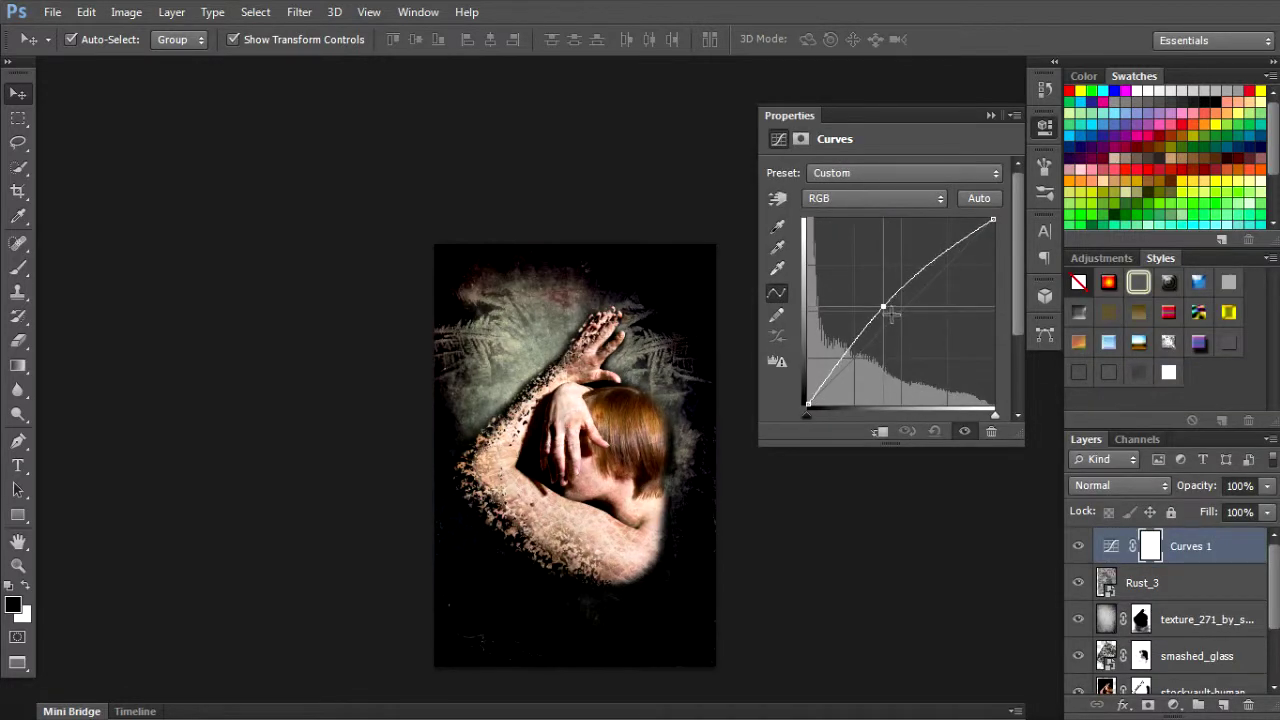
left_click(1039, 136)
Add a Solid Color fill layer on top in teal blue #0392bb
left_click(1174, 705)
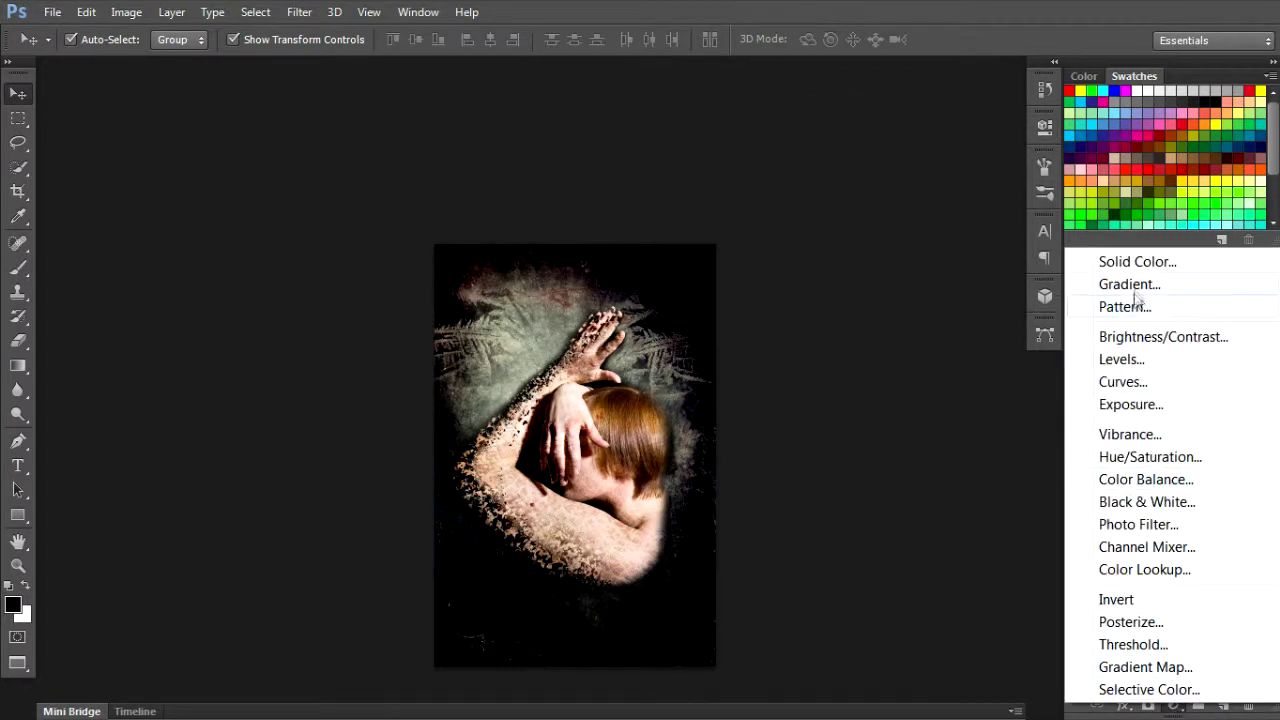
left_click(1137, 262)
mouse_move(882, 282)
left_mouse_down()
mouse_move(884, 313)
mouse_move(885, 285)
mouse_move(884, 299)
left_mouse_up()
left_click(857, 253)
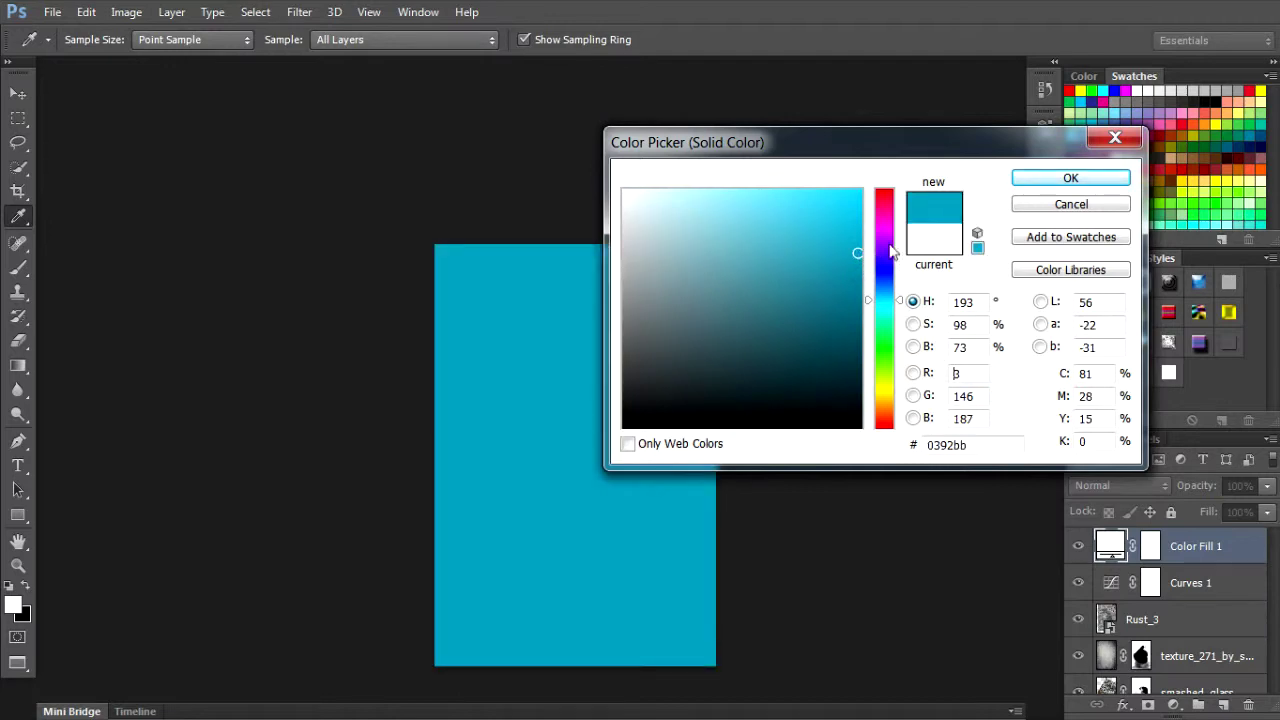
left_click(1073, 180)
Set the teal fill layer's blend mode to Color and its opacity to 29%
left_click(1128, 460)
left_click(1150, 489)
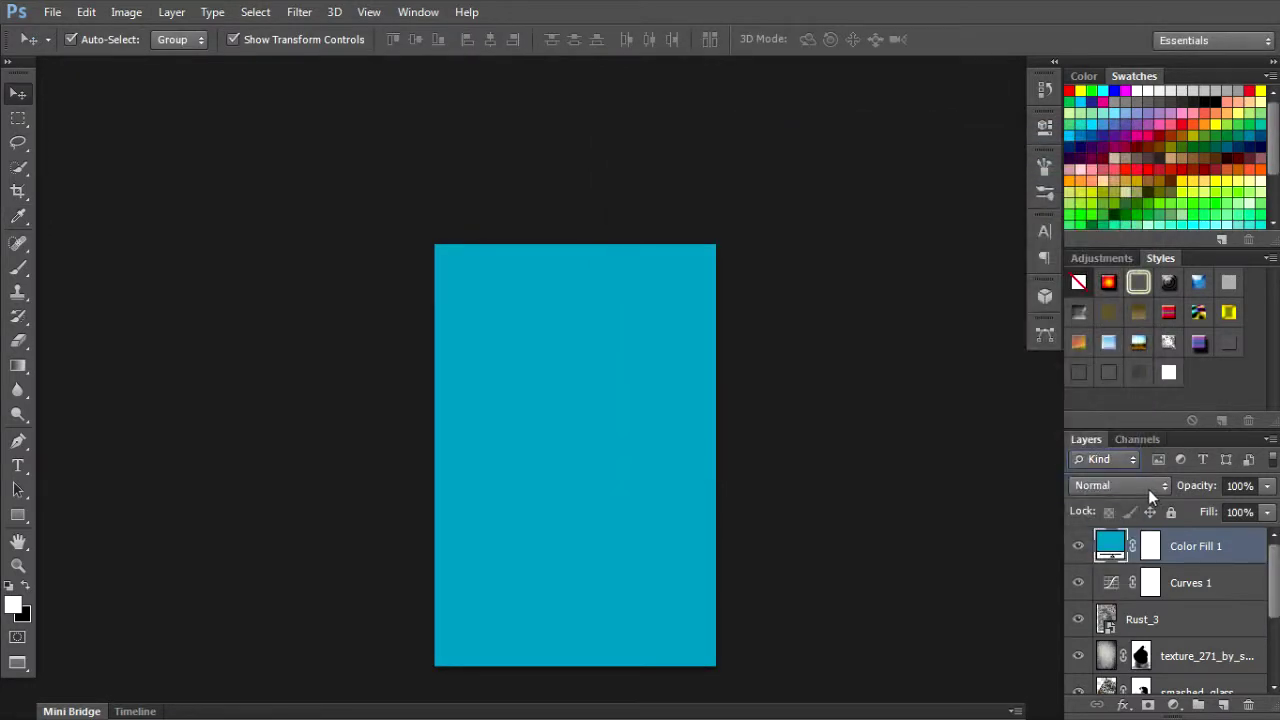
left_click(1148, 488)
left_click(1090, 573)
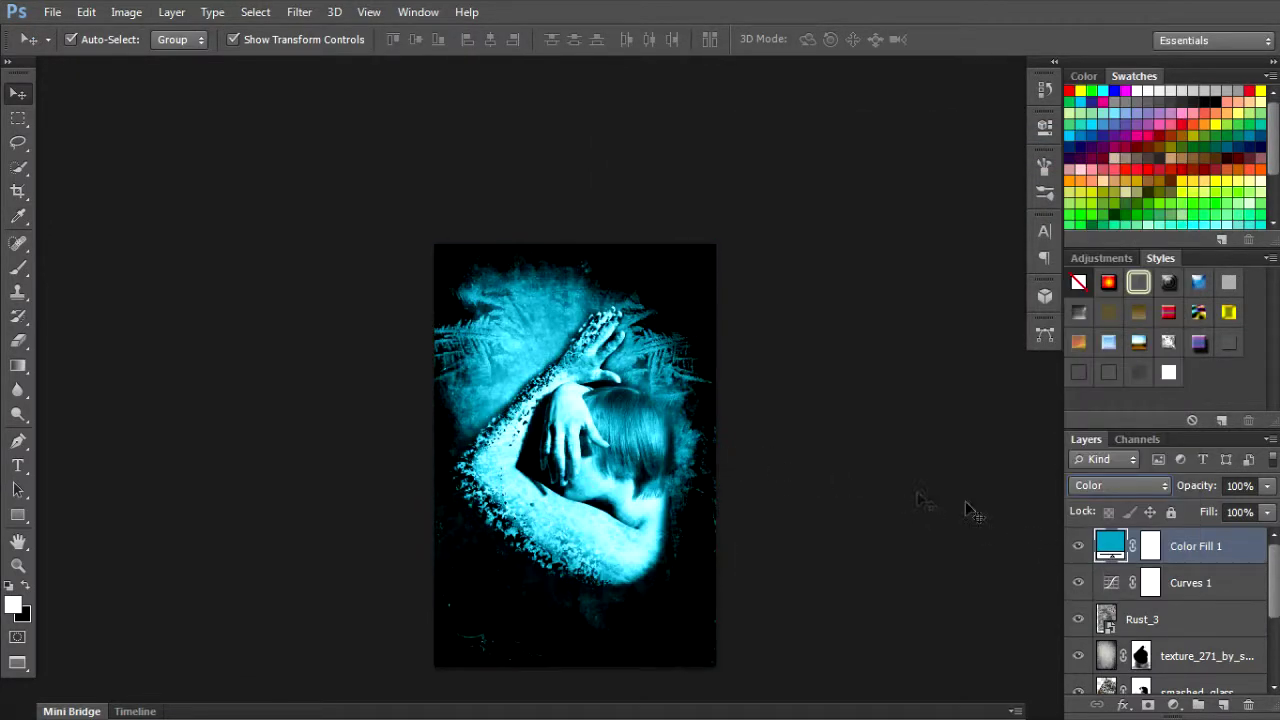
scroll(629, 423, "up", 2)
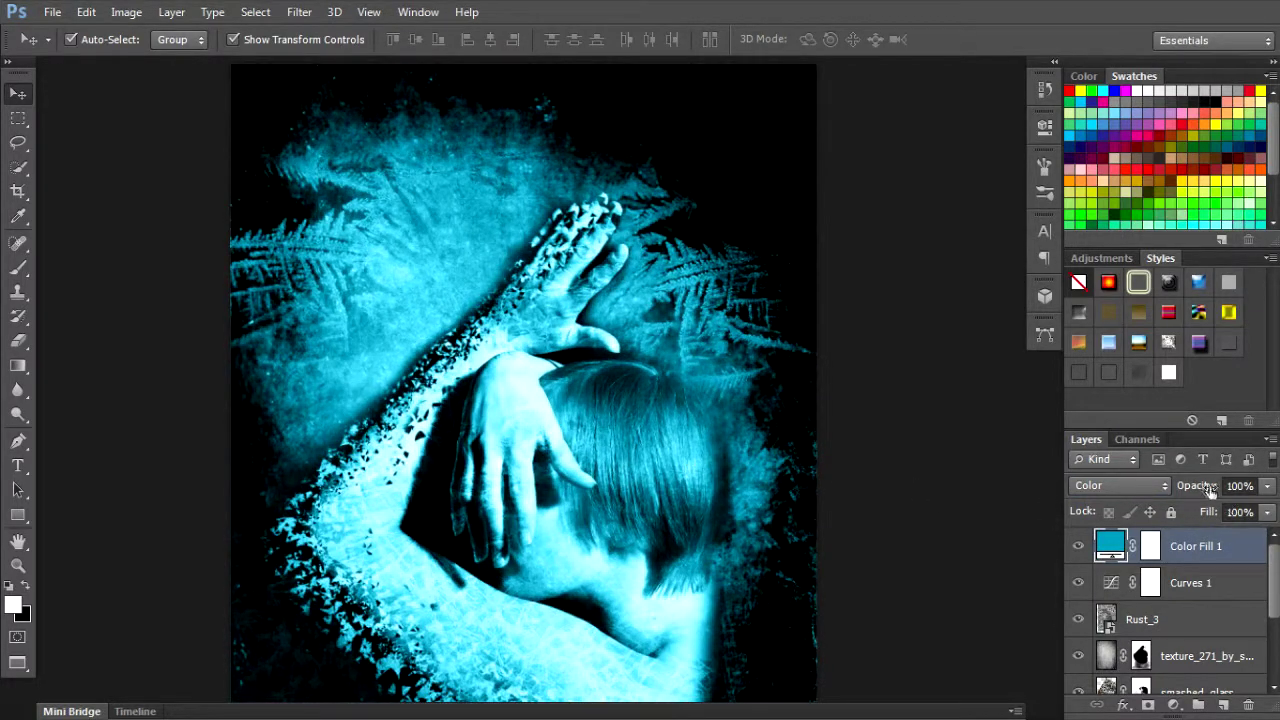
left_click_drag(1210, 487, 1202, 497)
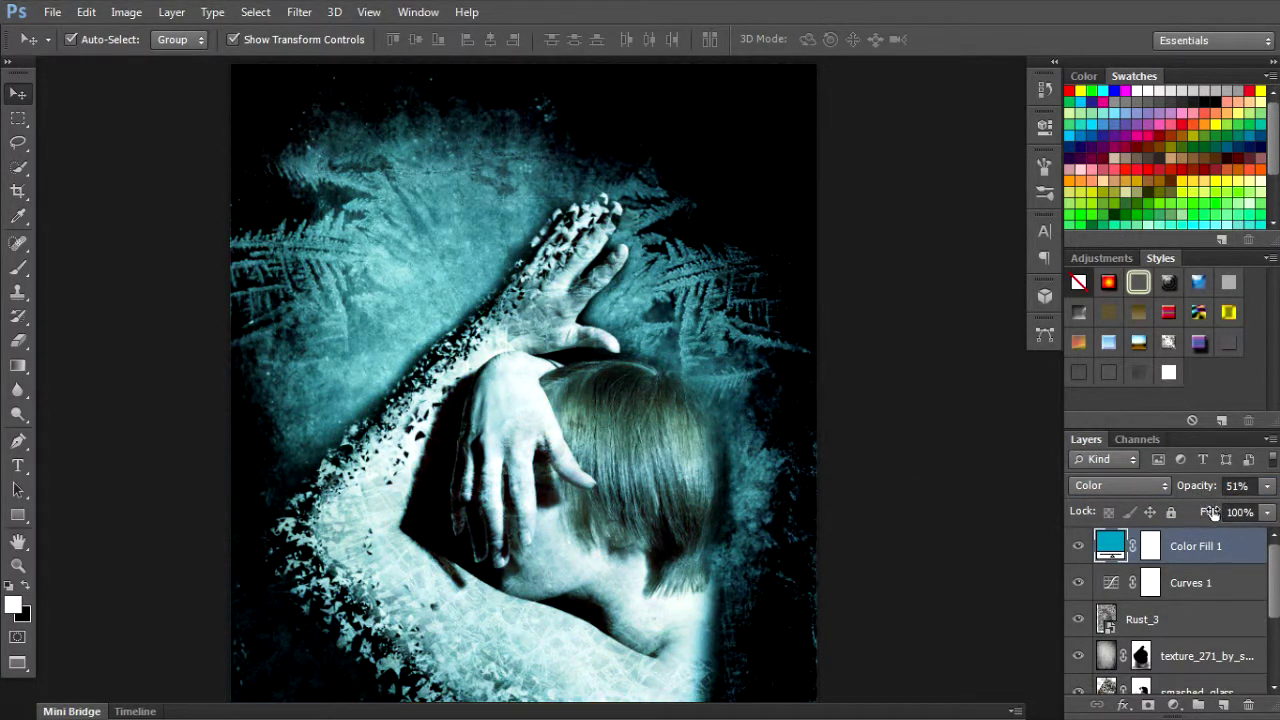
left_click_drag(1197, 496, 1206, 488)
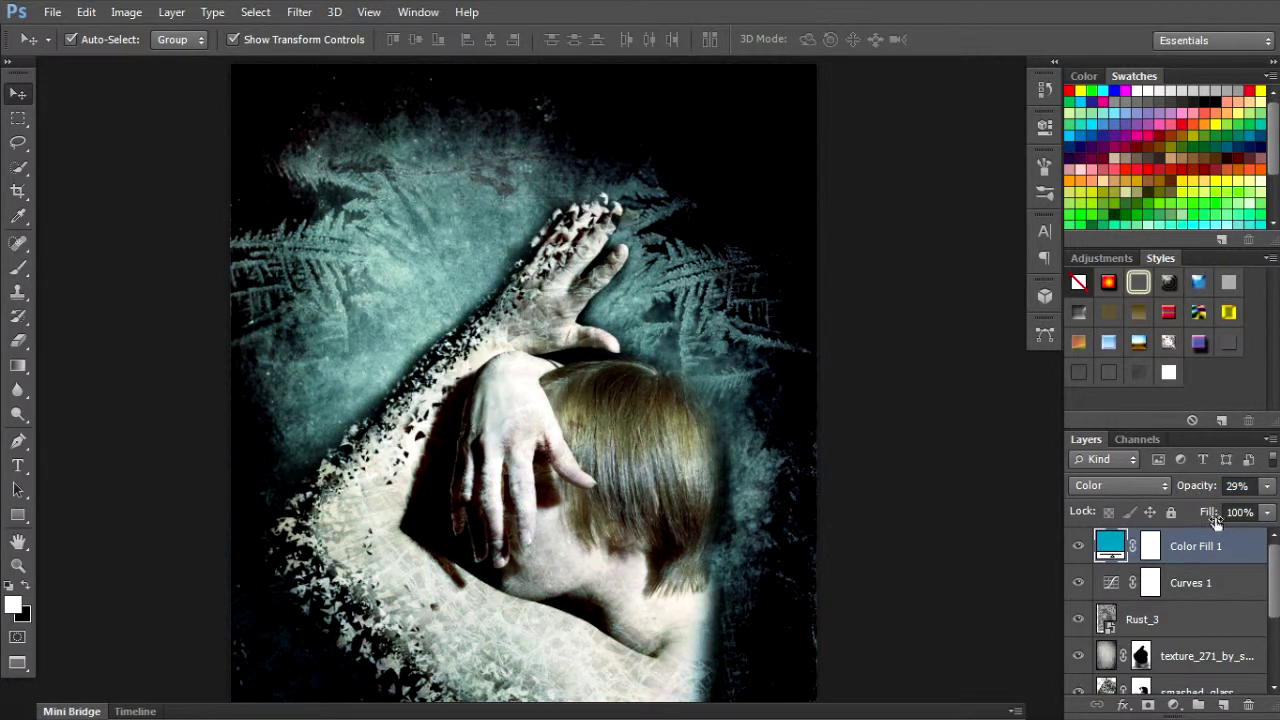
Compare the whole poster with the teal color fill hidden and shown
left_click(622, 463, "alt")
left_click(620, 463, "alt")
left_click(610, 463, "alt")
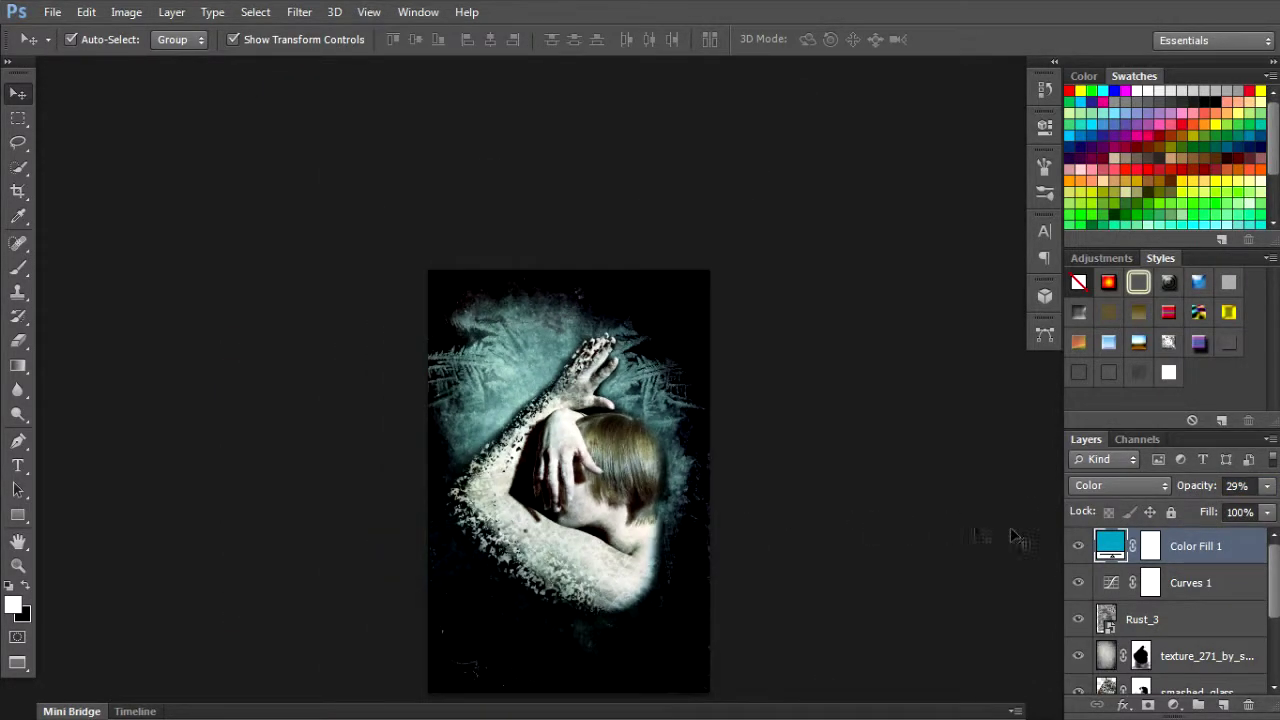
left_click(1088, 549)
left_click(1086, 552)
left_click(1085, 554)
left_click(1083, 556)
left_click(1083, 558)
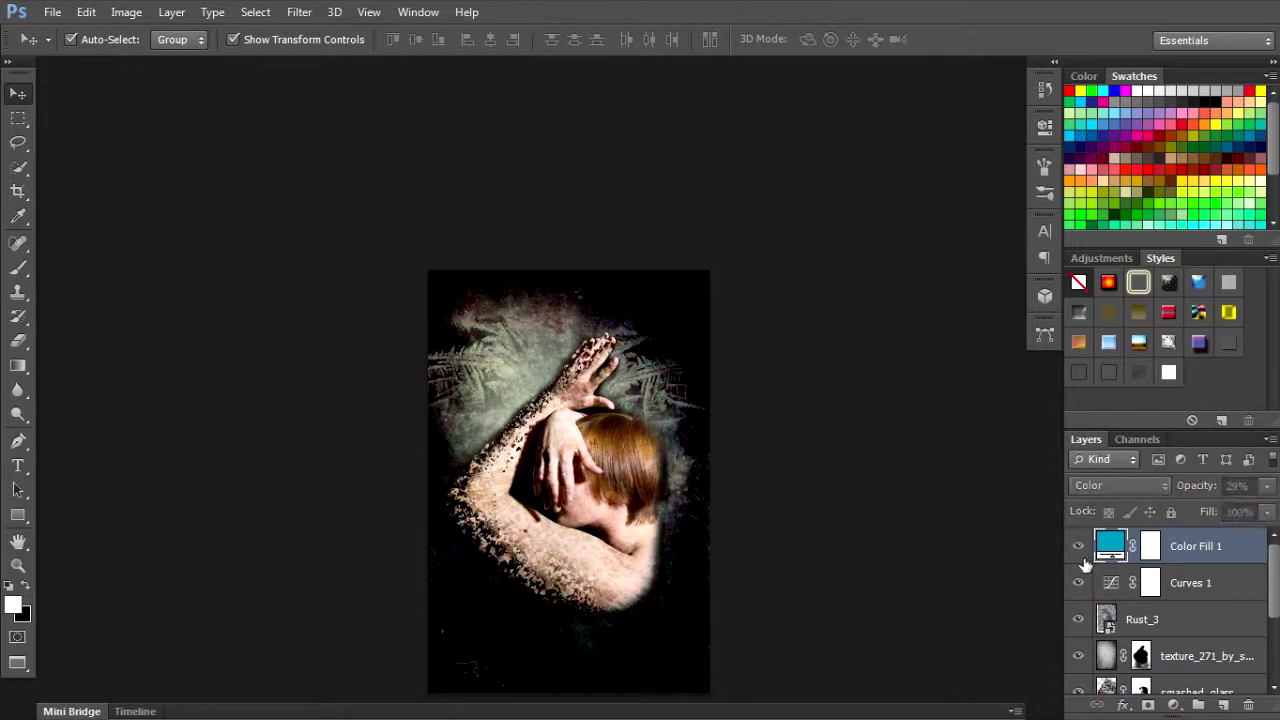
left_click(1083, 561)
left_click(1083, 565)
left_click(1083, 565)
Examine the hand, face and cracked-glass skin up close under the teal tint
scroll(538, 490, "down", 1)
scroll(546, 447, "up", 2)
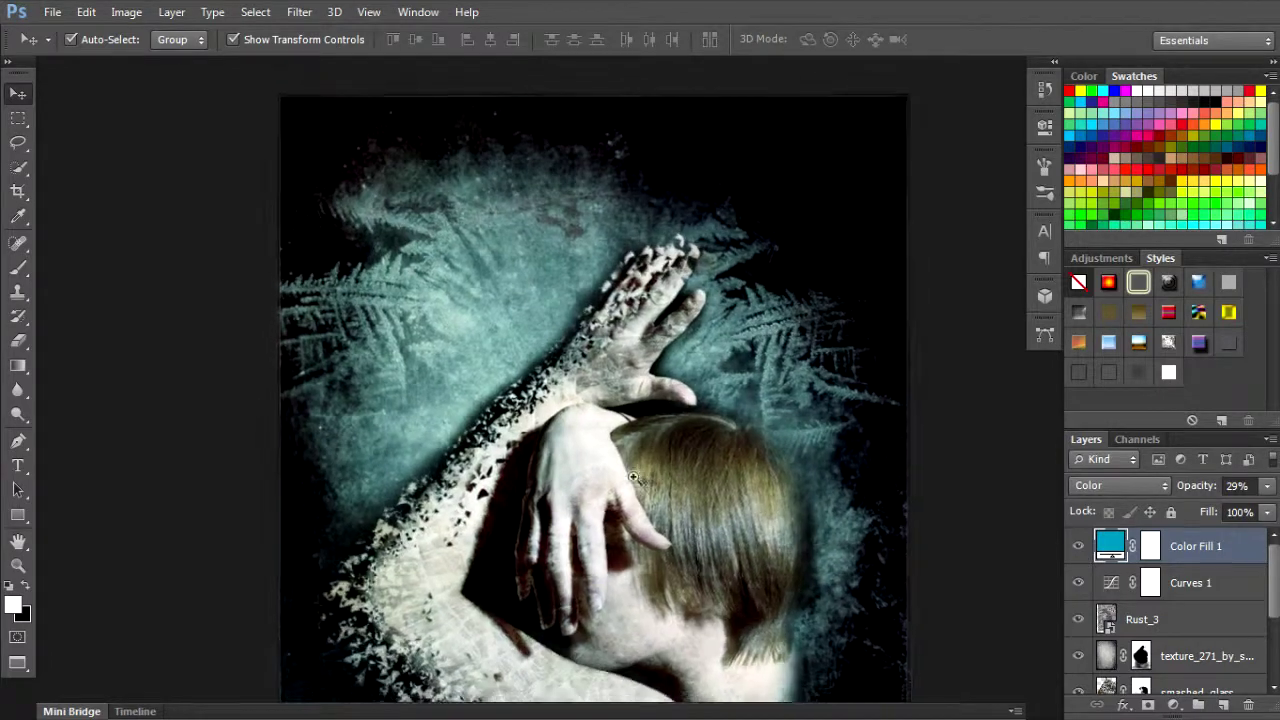
scroll(510, 430, "down", 1)
scroll(592, 488, "down", 1)
left_click_drag(590, 525, 567, 414)
scroll(584, 429, "up", 1)
scroll(584, 428, "up", 4)
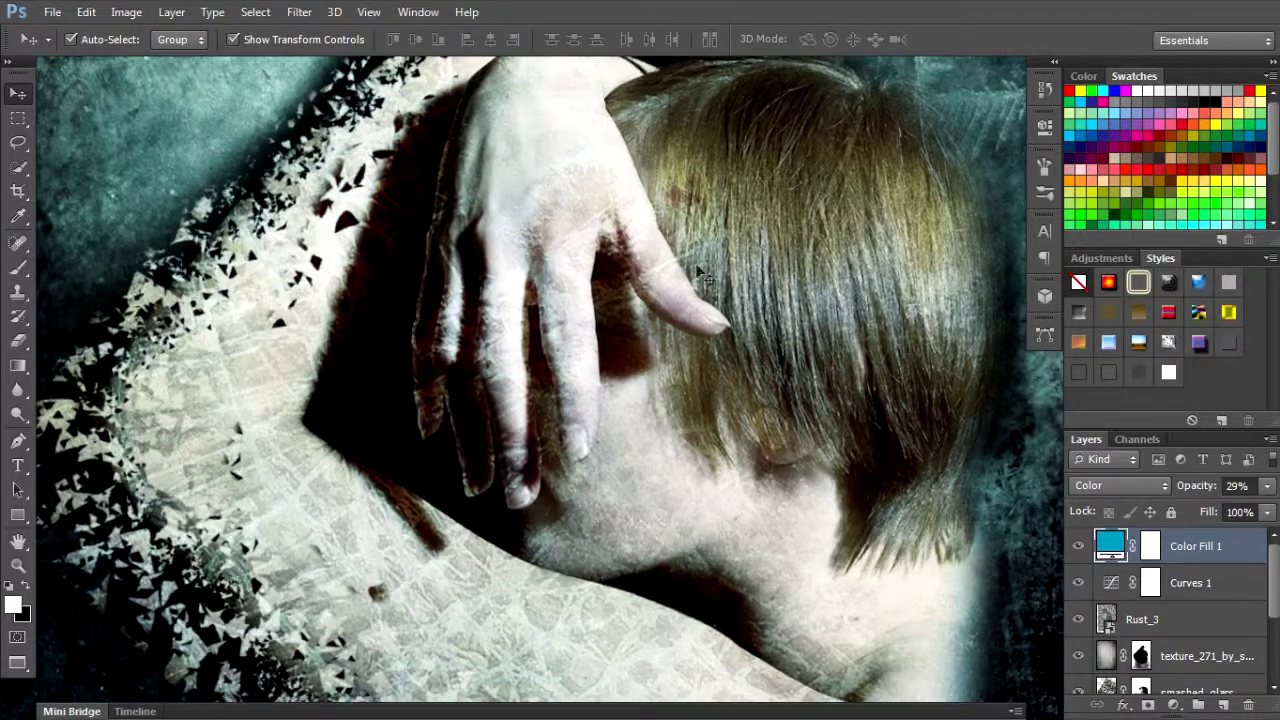
scroll(700, 272, "down", 3)
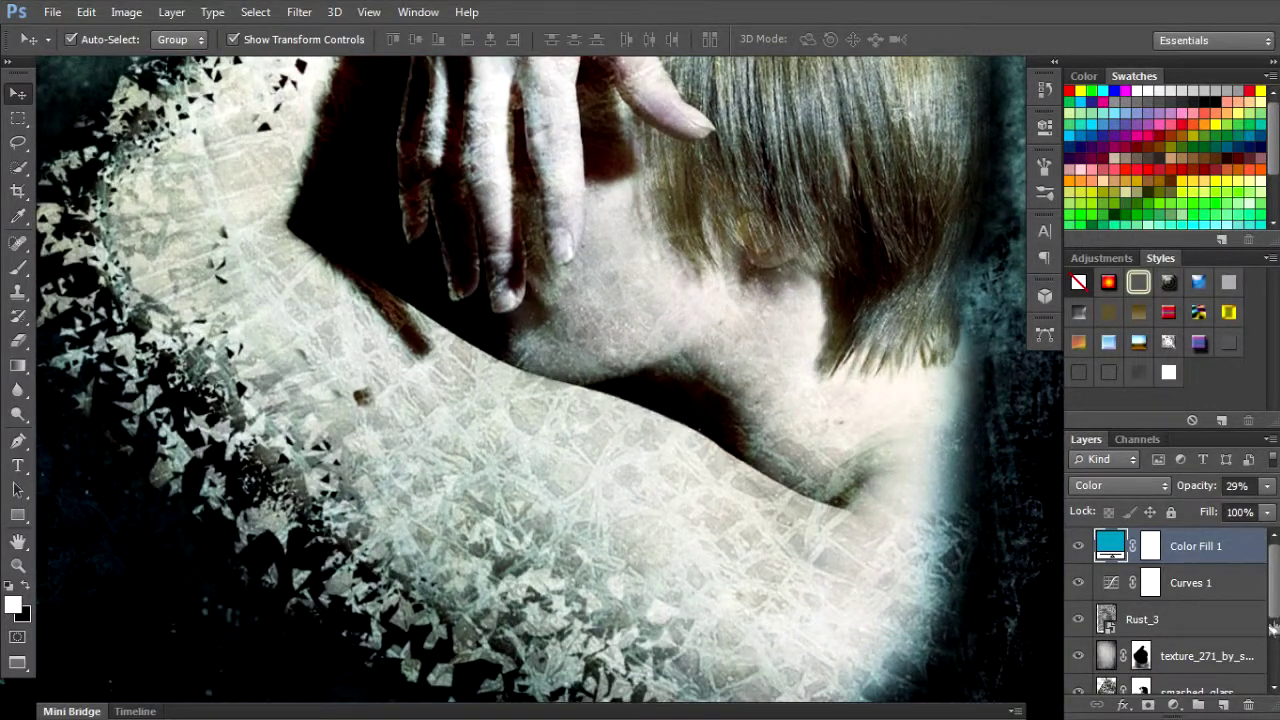
Paint black at 44% opacity on the smashed_glass layer mask around the hand's fingers with a small soft brush
scroll(1272, 627, "down", 2)
left_click(1195, 610)
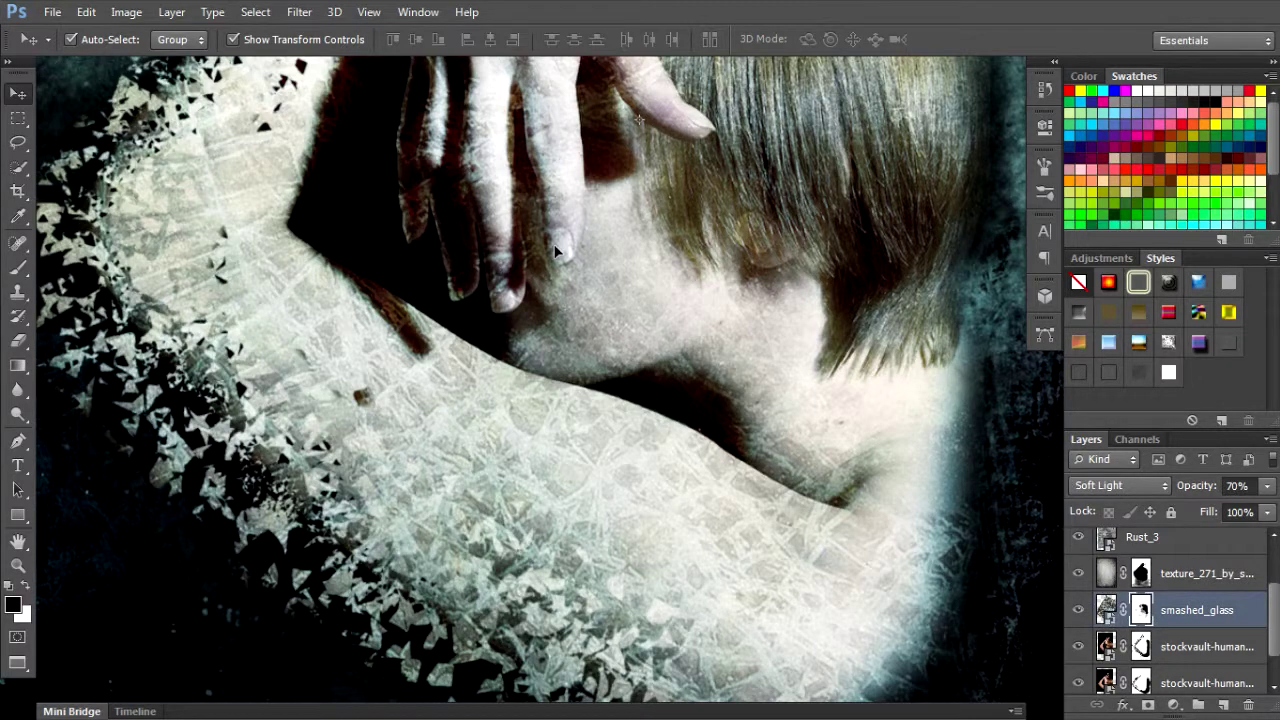
left_click_drag(590, 248, 577, 334)
key("b")
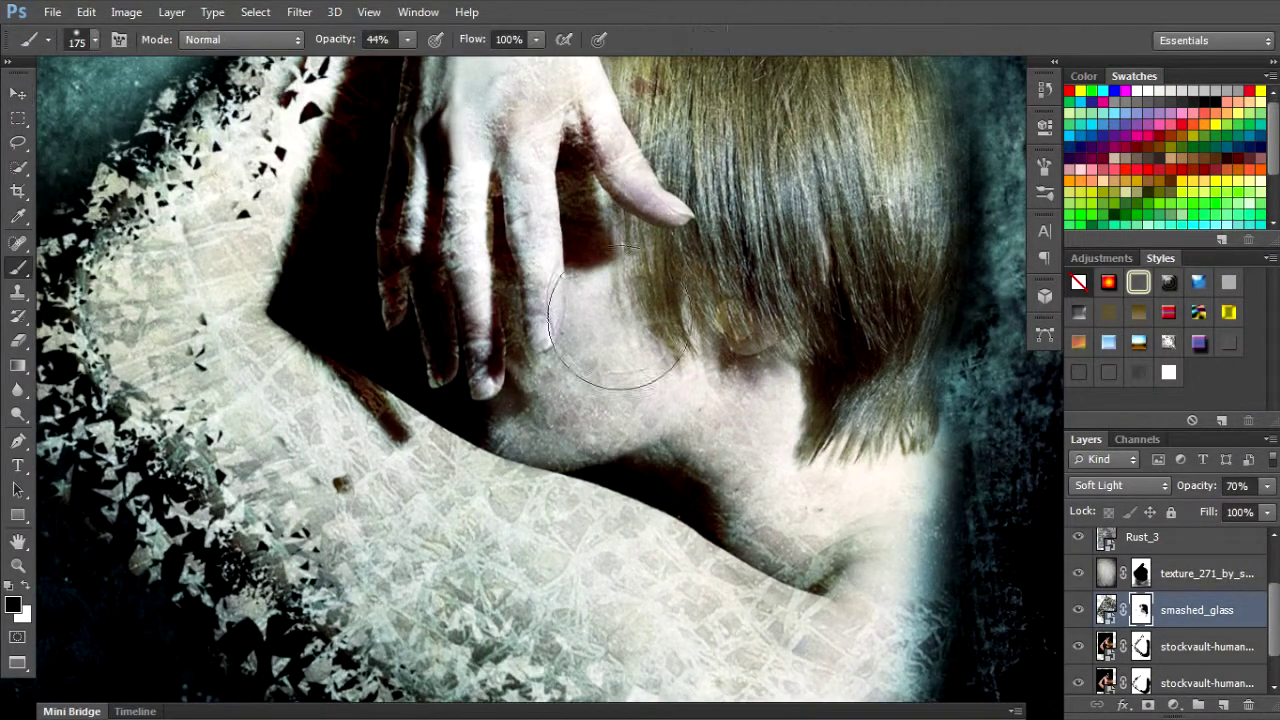
key("bracketleft")
key("bracketleft")
key("bracketleft")
key("bracketleft")
key("bracketleft")
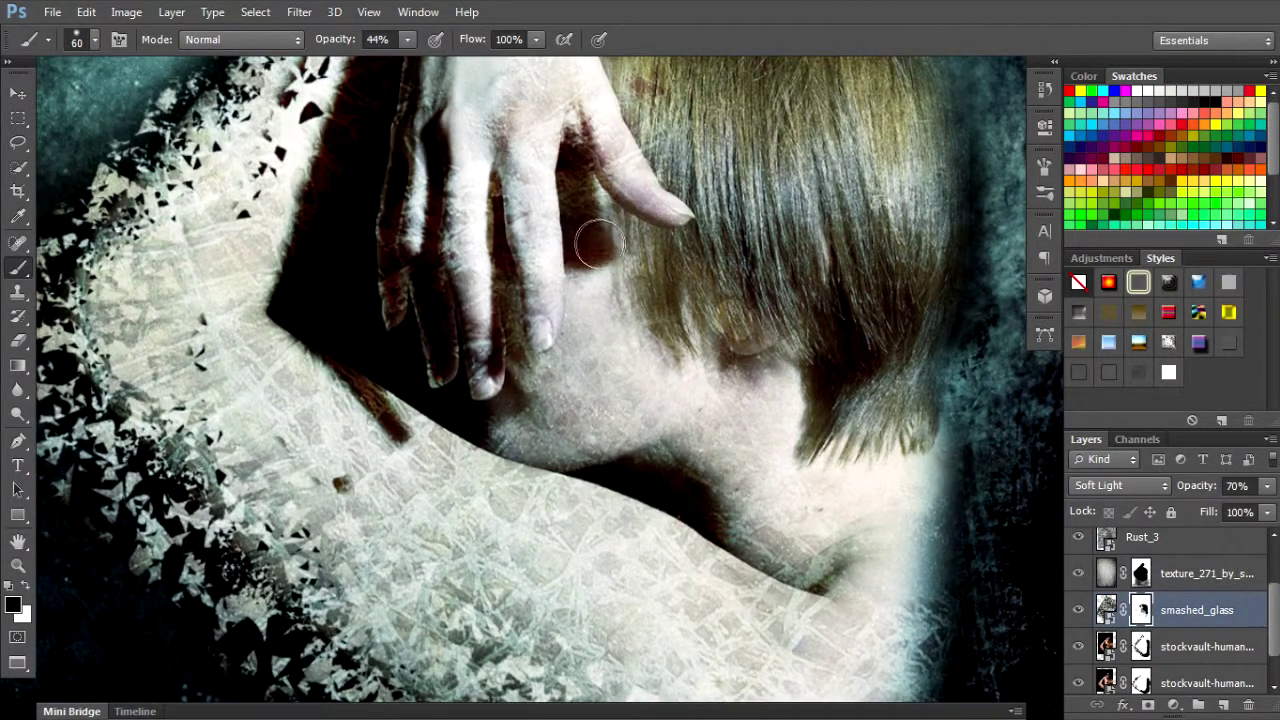
mouse_move(596, 200)
left_mouse_down()
mouse_move(585, 226)
mouse_move(595, 220)
left_mouse_up()
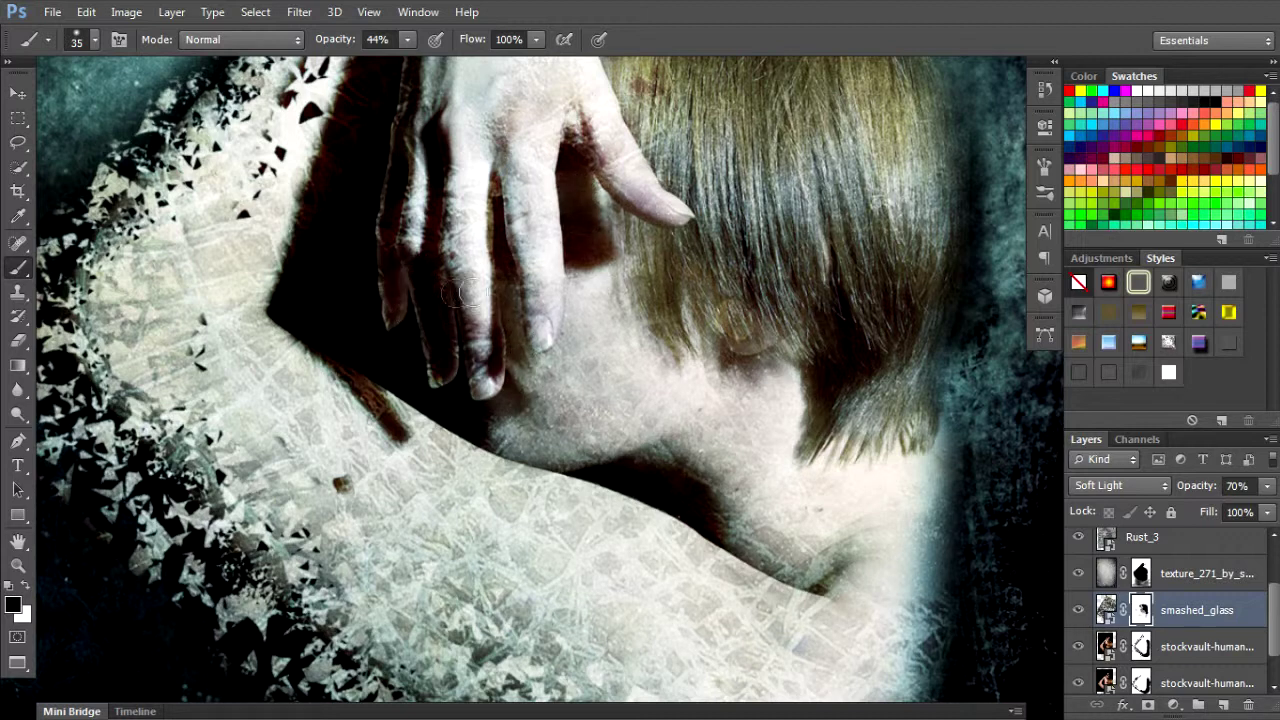
Examine the whole composition and compare it with the finished BEATEN poster
left_click(550, 277, "alt")
left_click(565, 276, "alt")
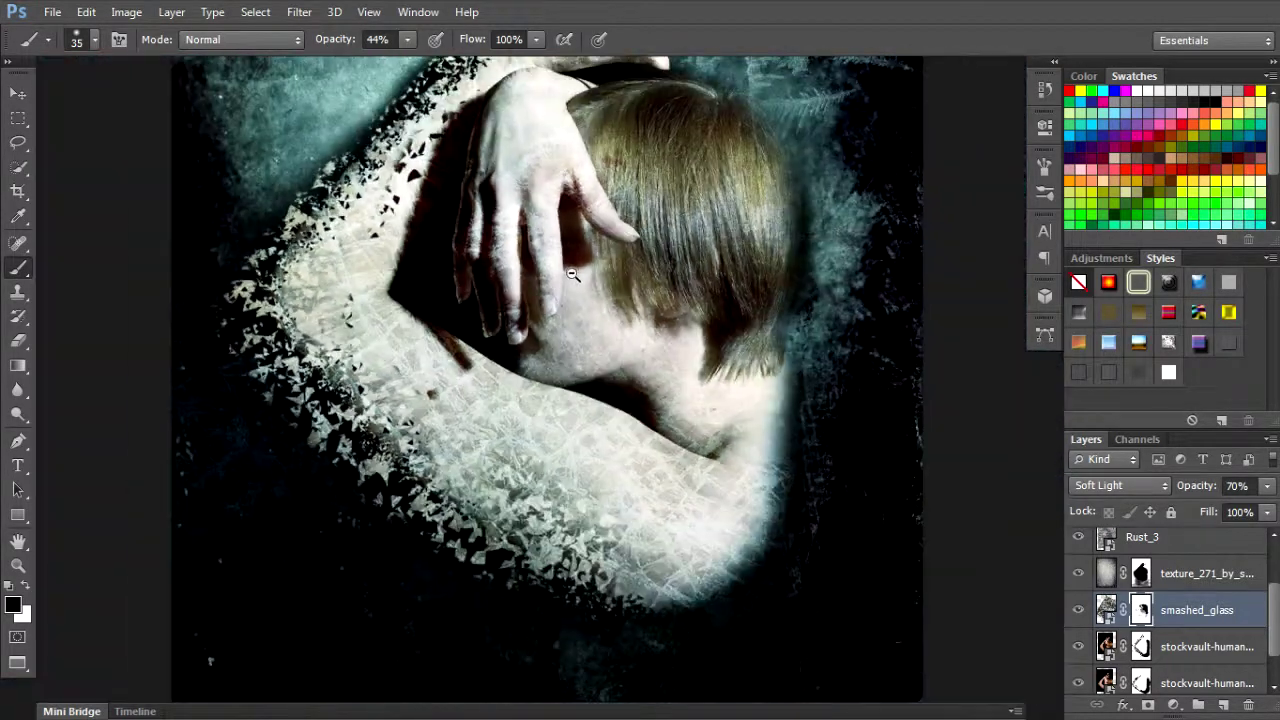
left_click(587, 268, "alt")
left_click(573, 291, "alt")
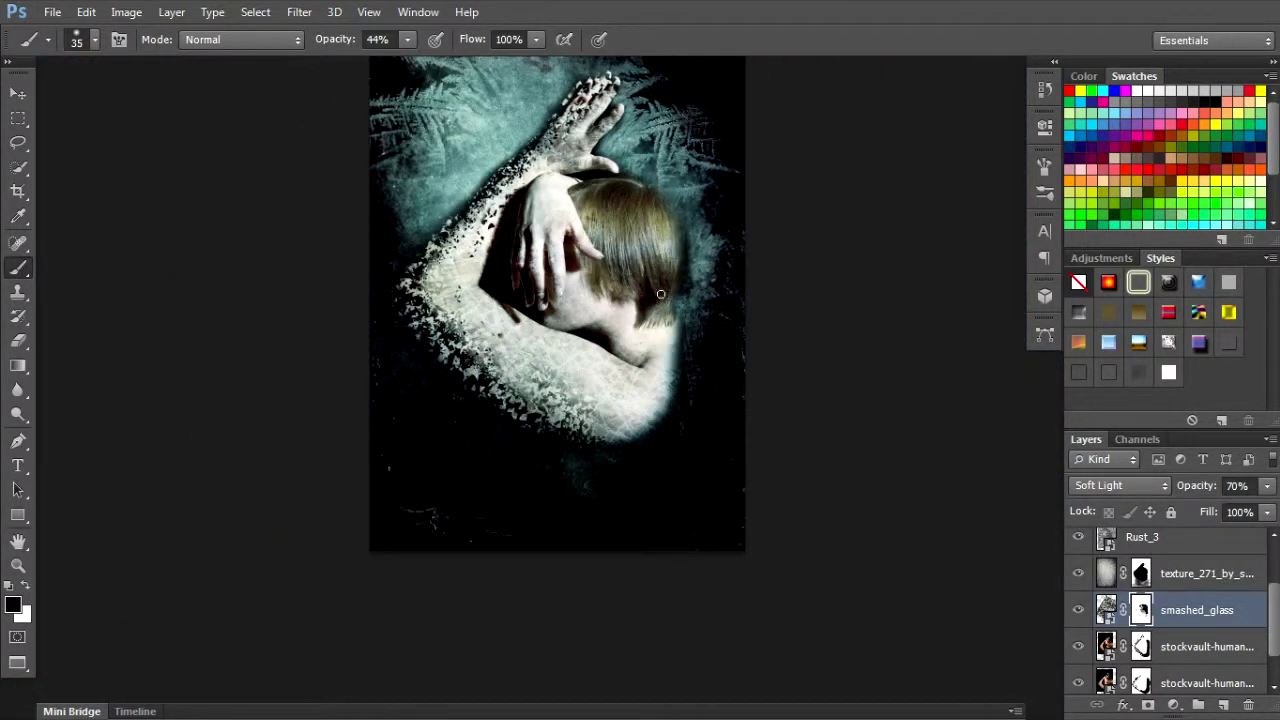
left_click(571, 264, "alt")
left_click(560, 185, "ctrl")
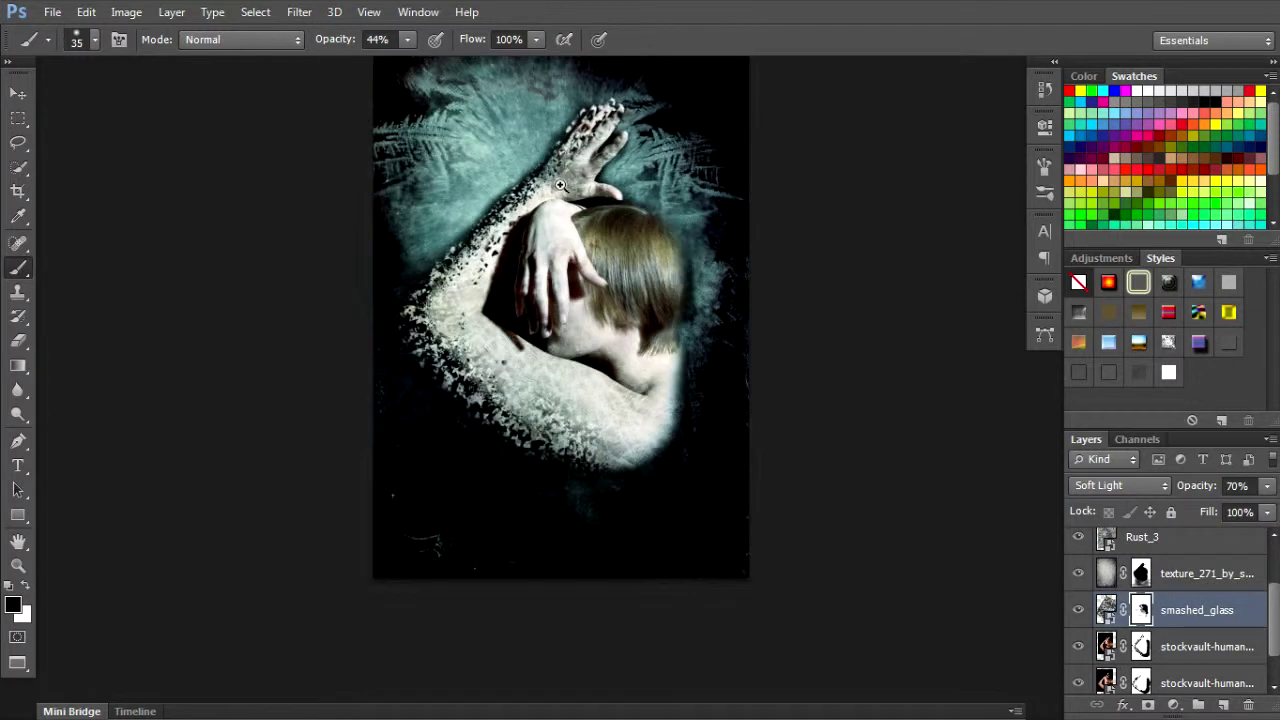
left_click(574, 226, "alt")
left_click_drag(569, 219, 546, 296)
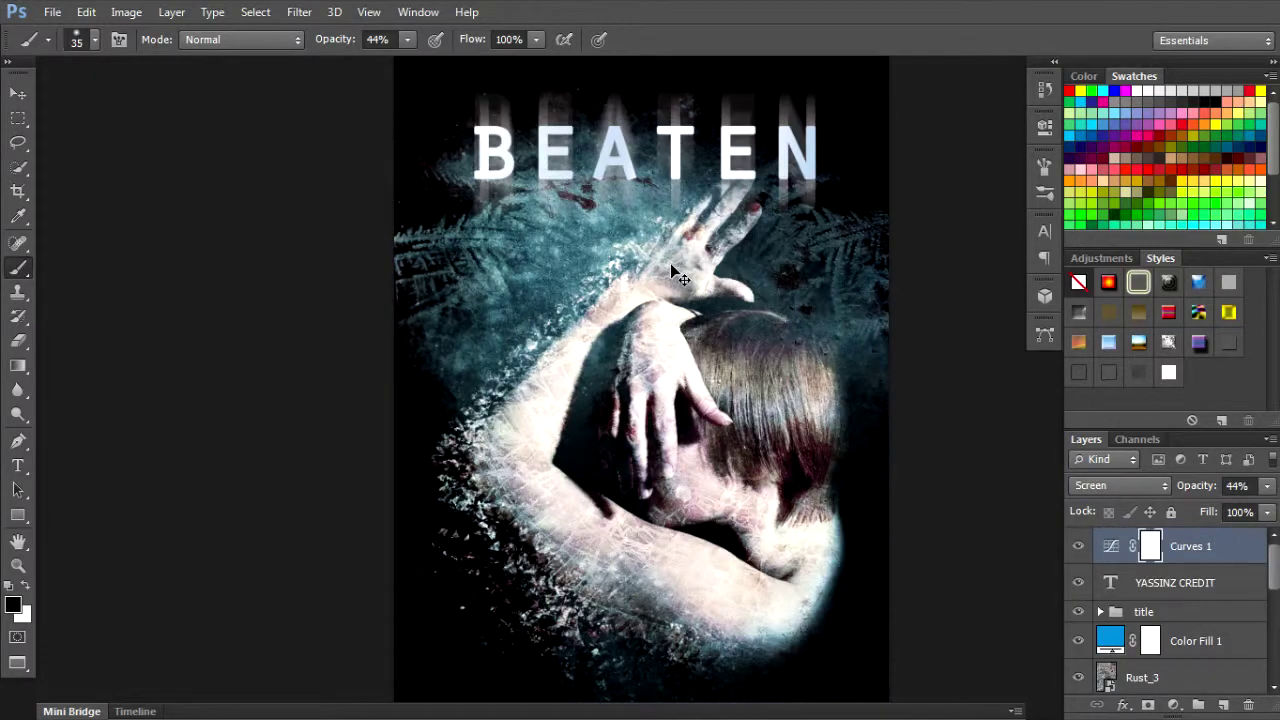
mouse_move(624, 404)
left_mouse_down()
mouse_move(587, 352)
mouse_move(620, 284)
mouse_move(605, 340)
left_mouse_up()
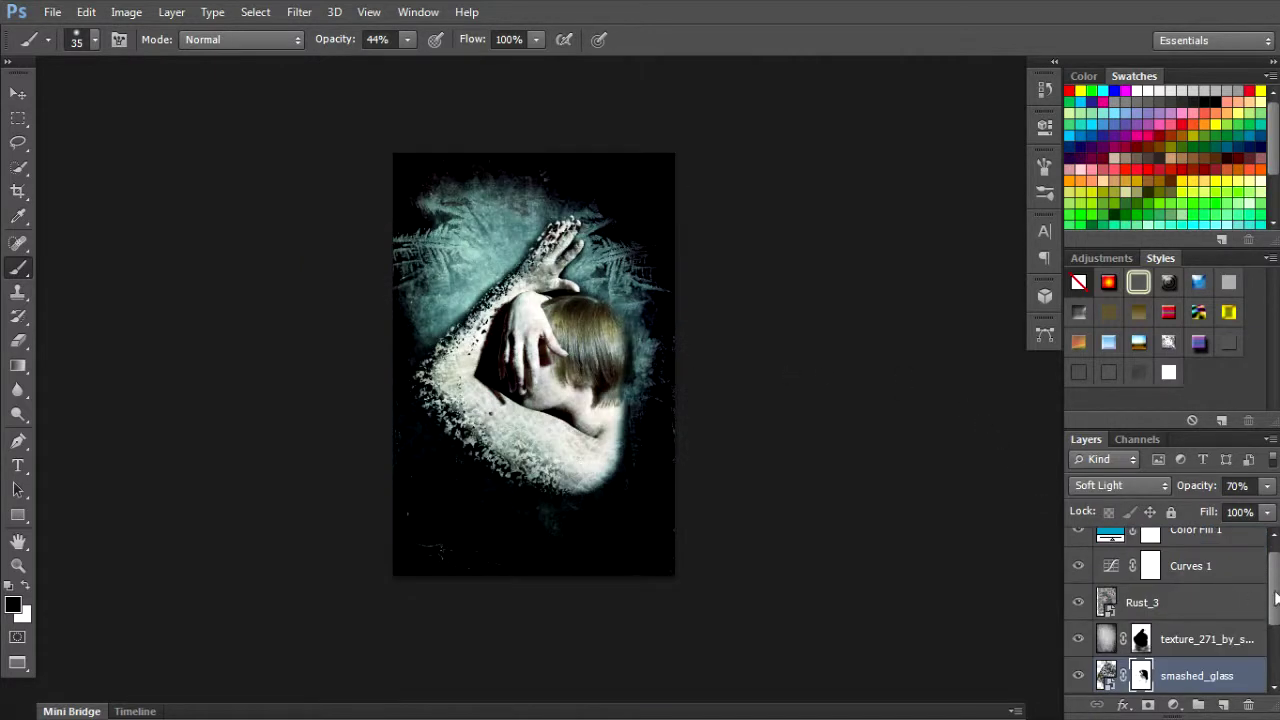
Group all layers from Color Fill 1 down to the lowest stockvault photo layer and name the group main
scroll(1276, 592, "up", 1)
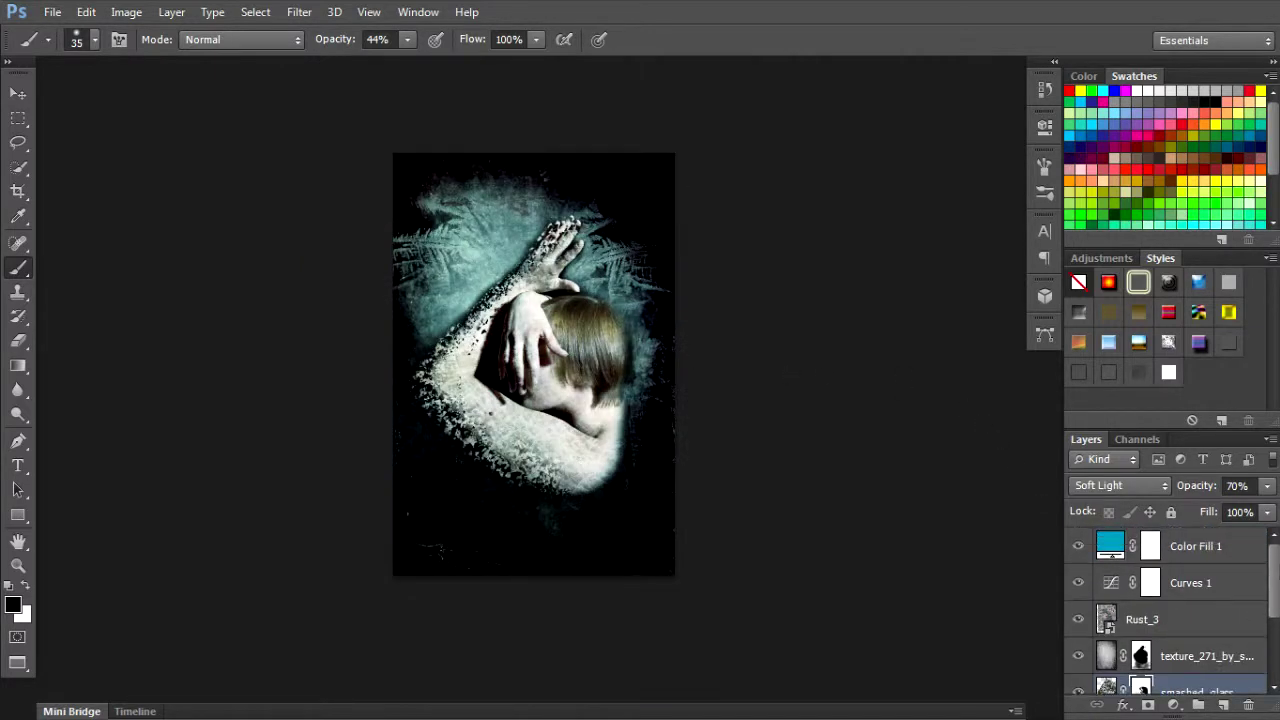
left_click(1237, 558)
left_click_drag(1273, 584, 1265, 662)
left_click(1245, 648)
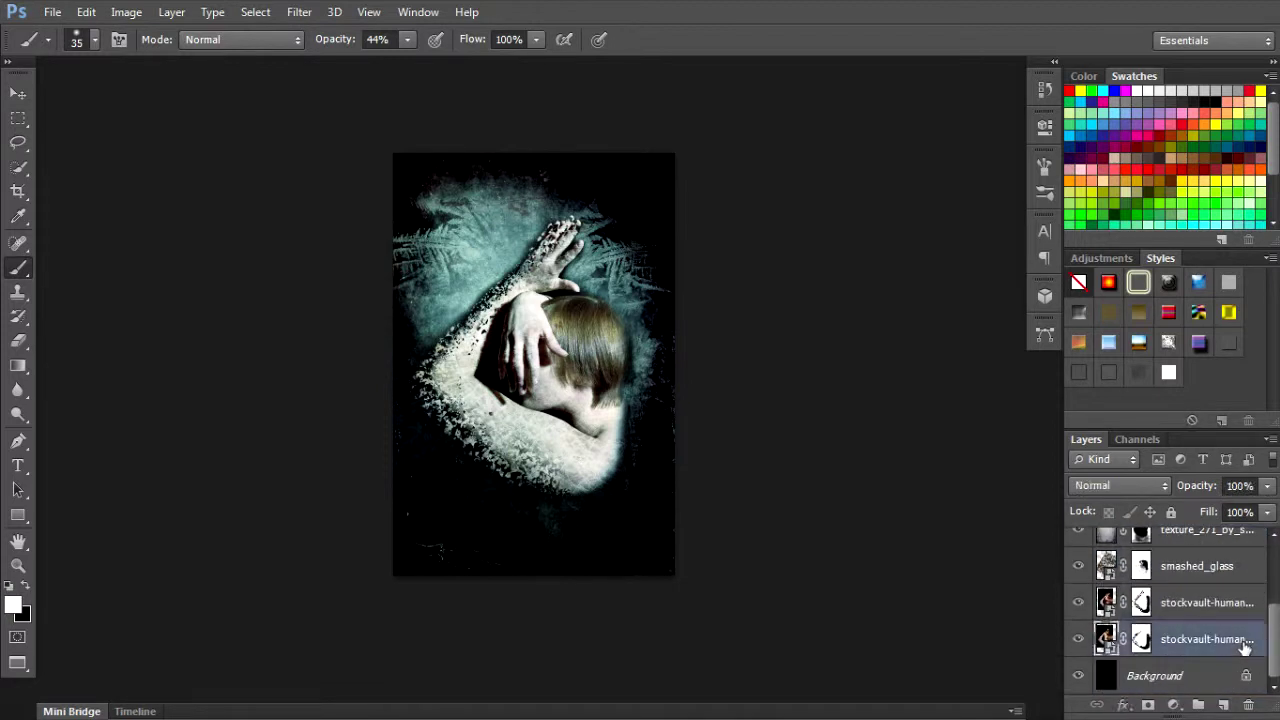
scroll(1257, 620, "up", 4)
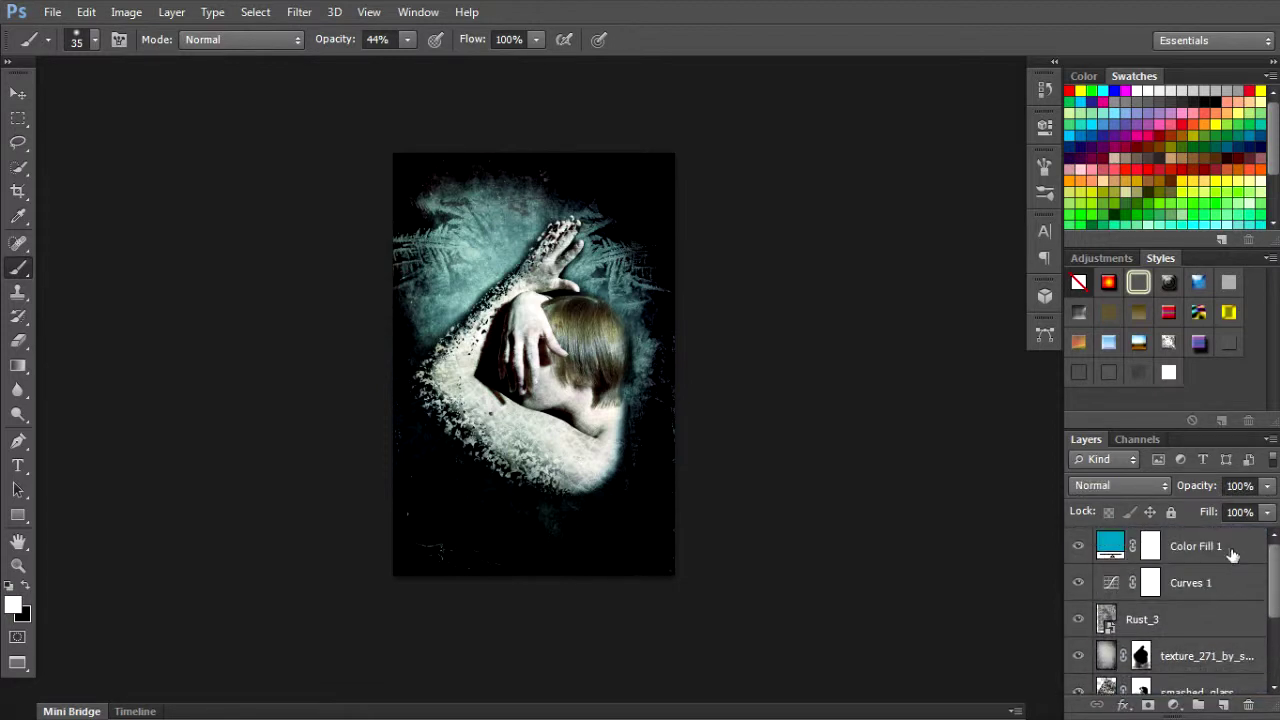
left_click(1233, 553, "shift")
key("ctrl+g")
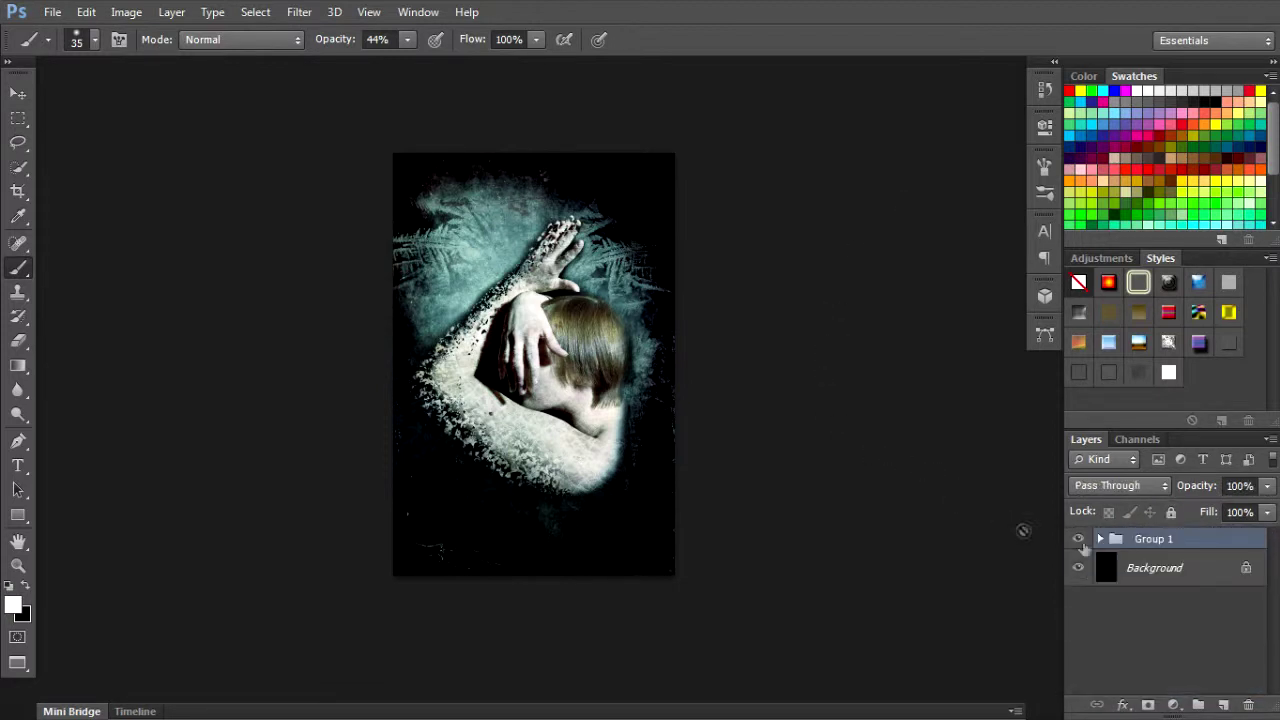
double_click(1156, 540)
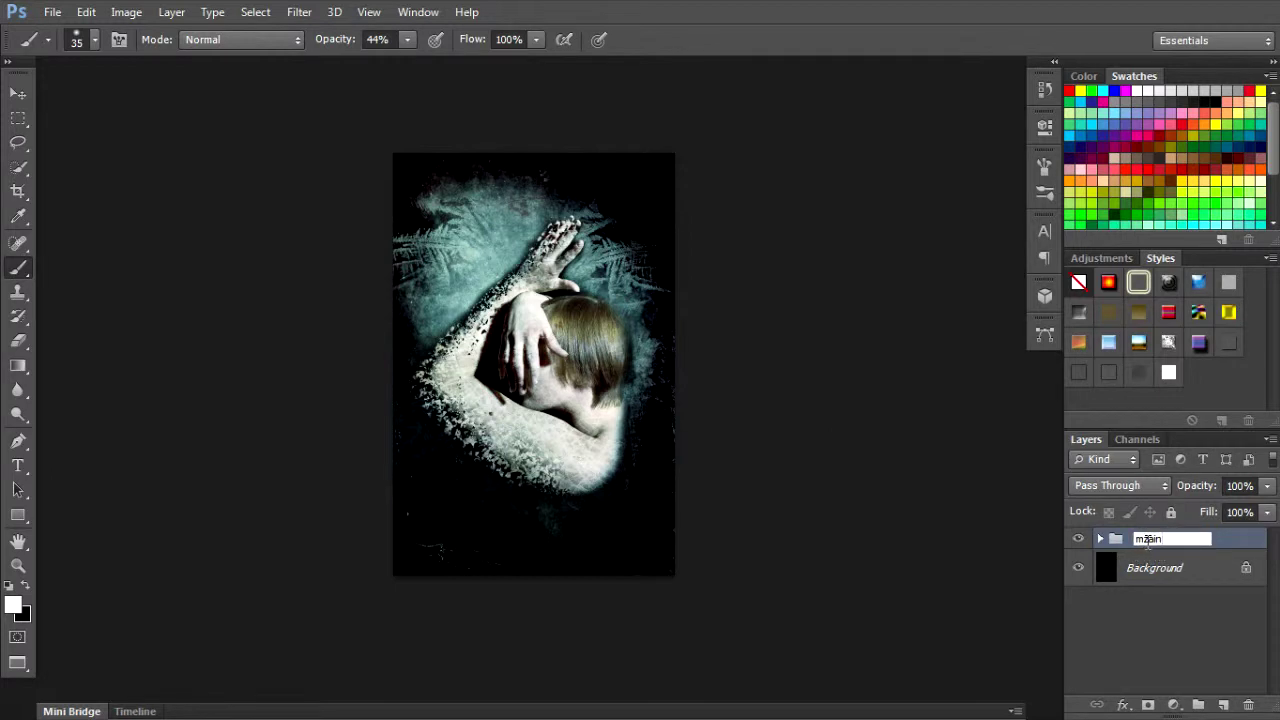
type("main")
key("Return")
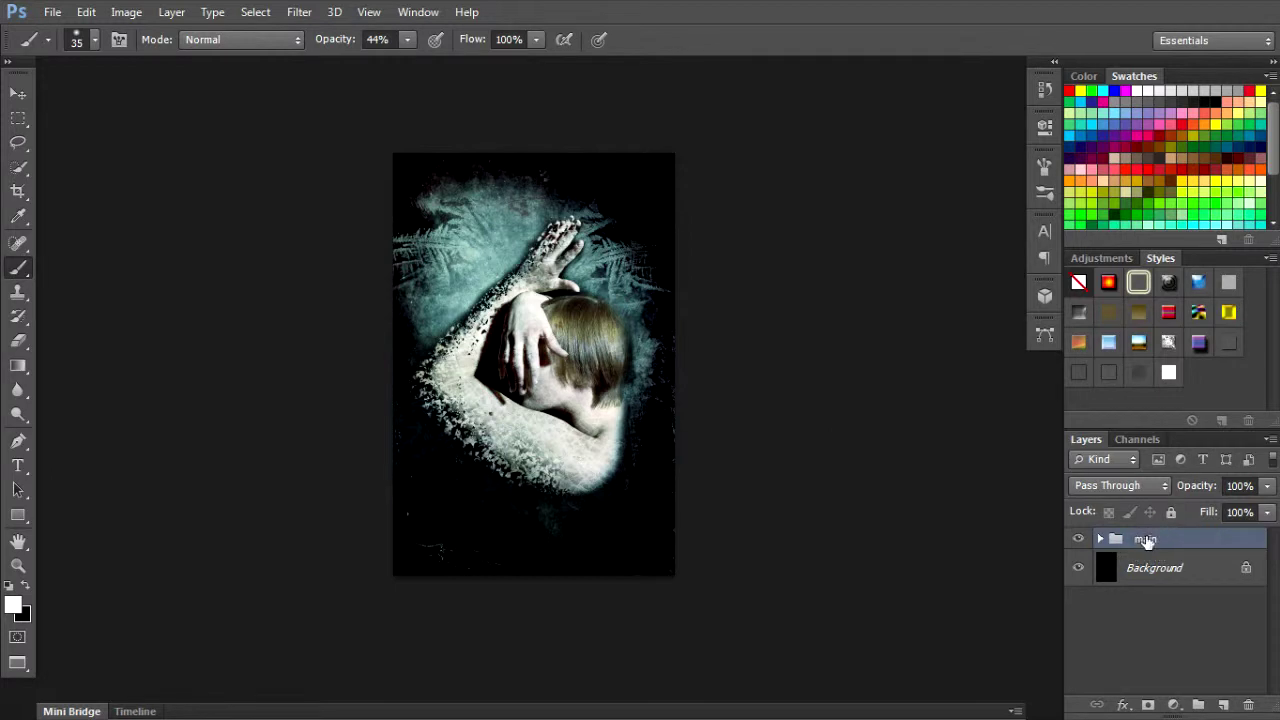
Add the title text BEATEN in Orator Std Medium at 70.83 pt on a new layer, placed across the raised hand
left_click(1224, 705)
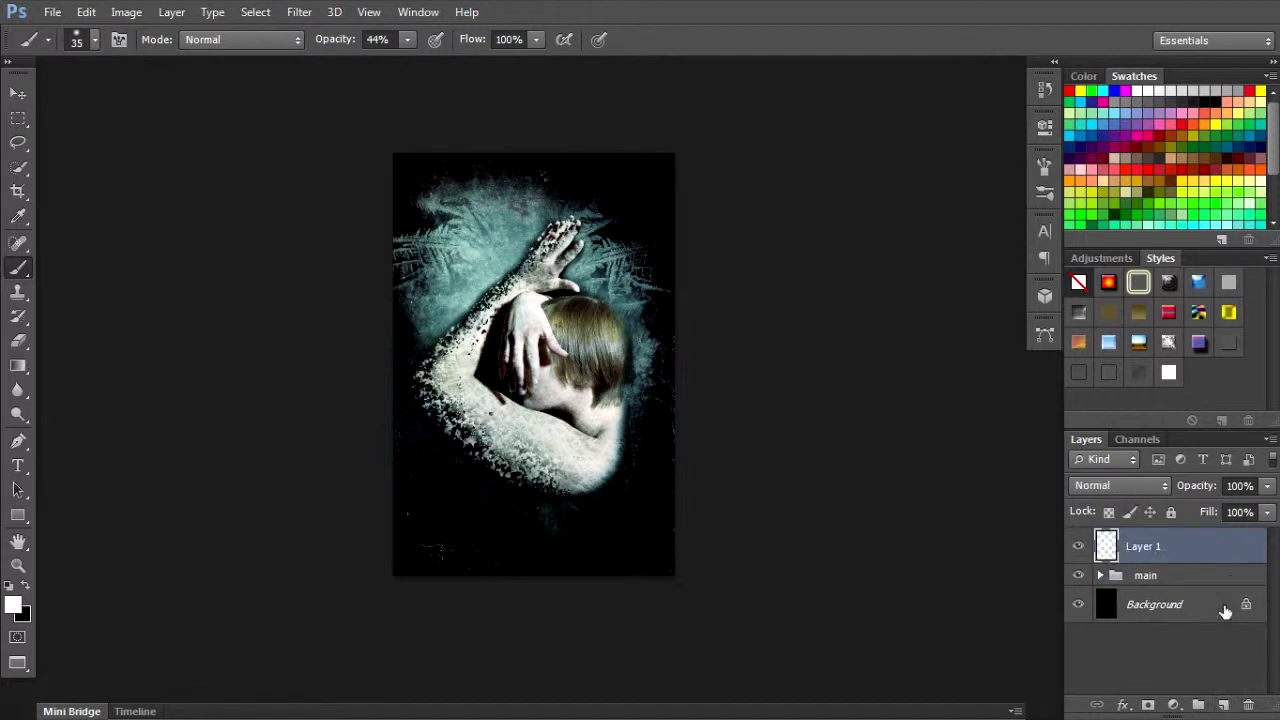
key("t")
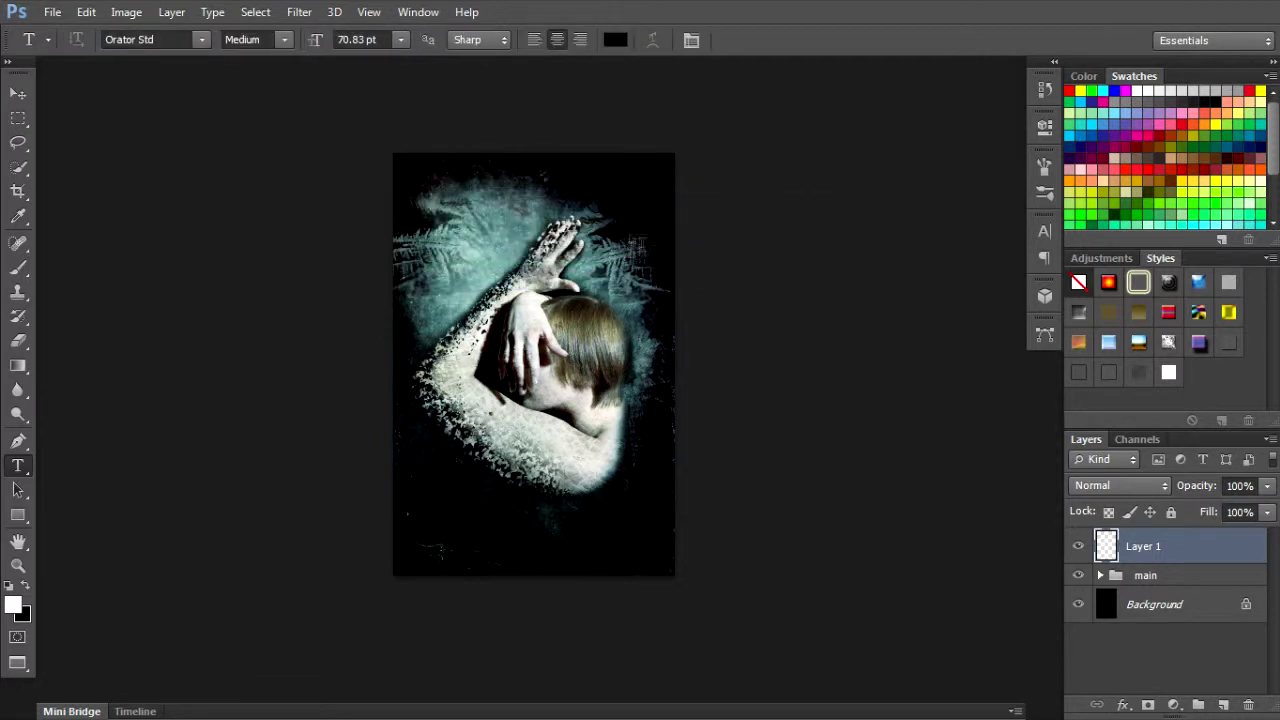
left_click(461, 253)
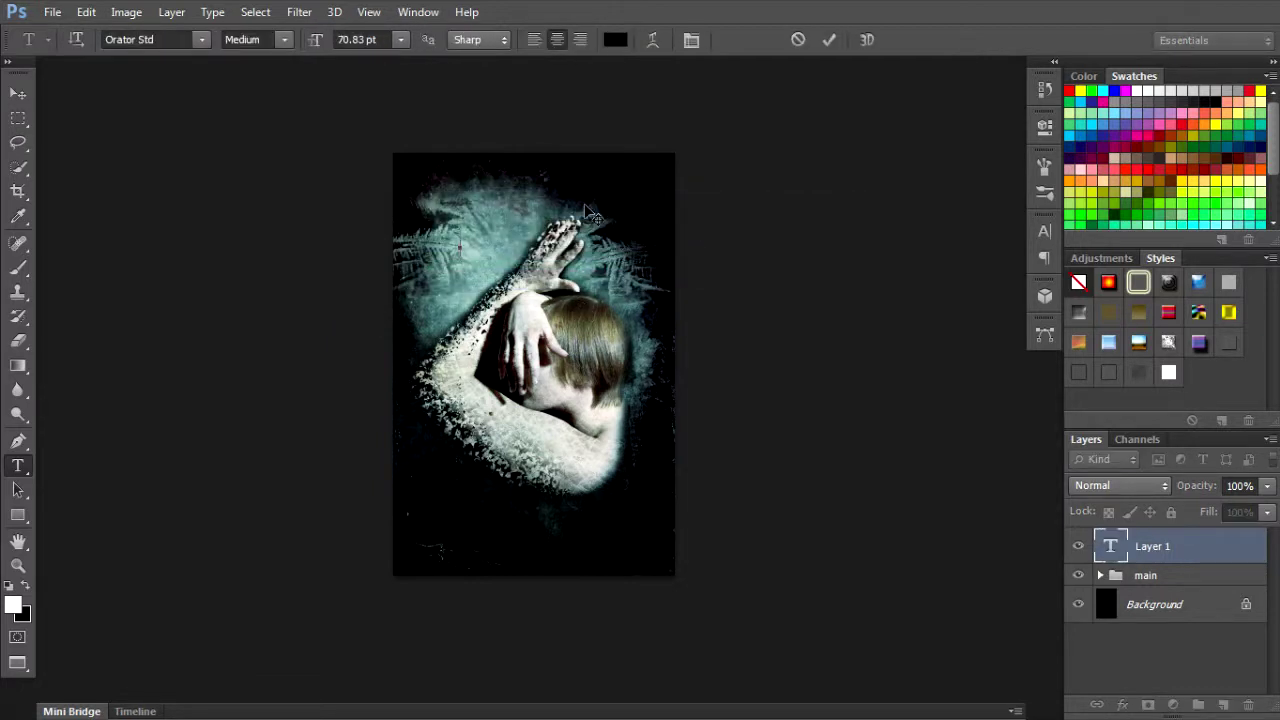
type("BEA")
type("TEN")
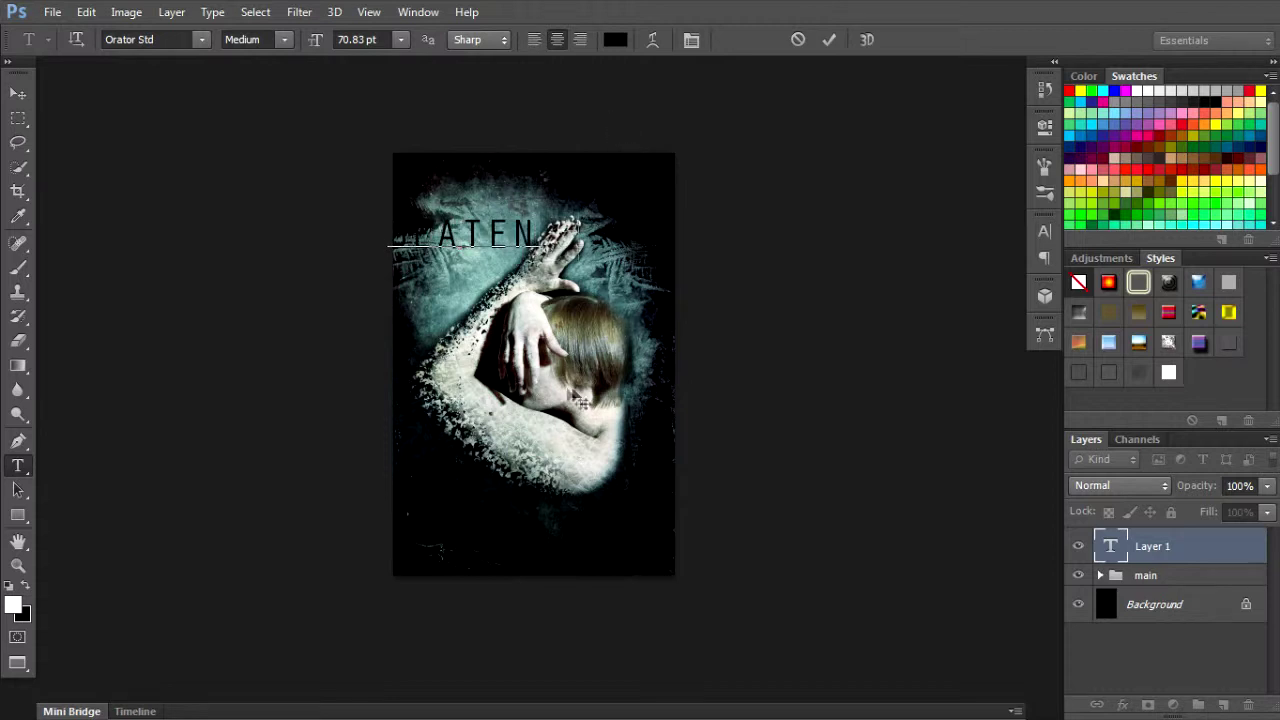
left_click_drag(570, 389, 582, 404)
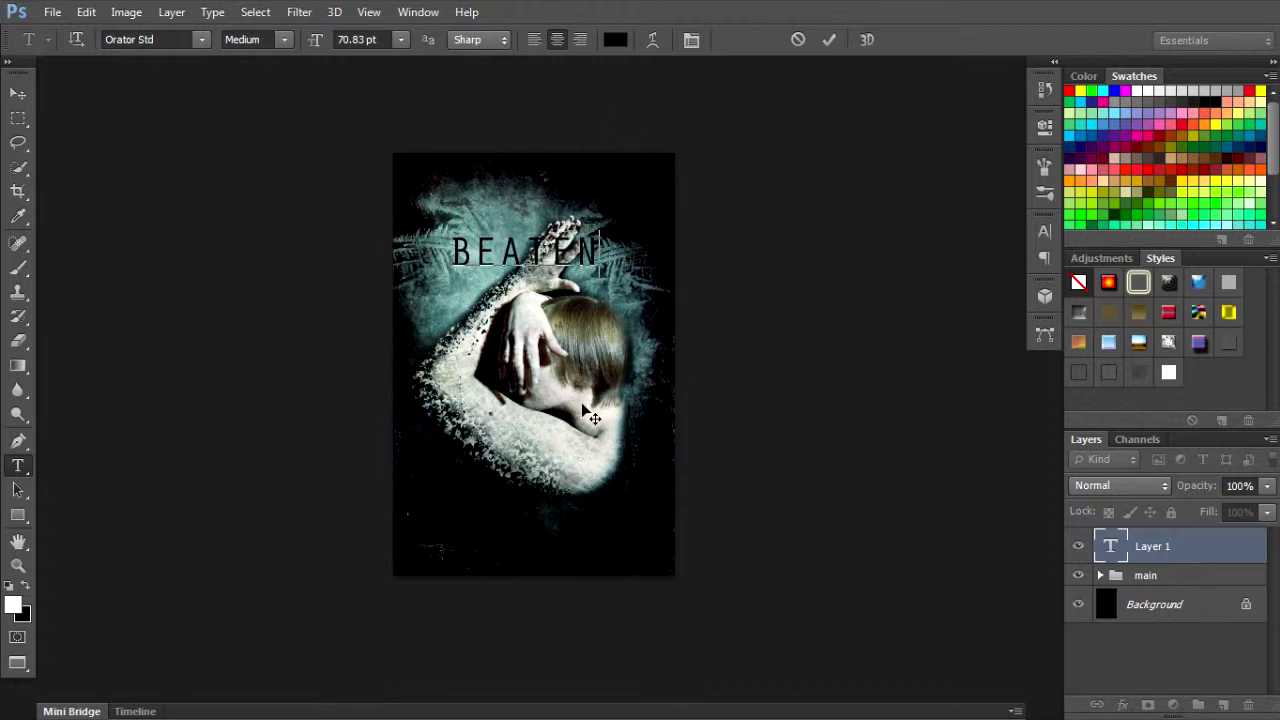
left_click(829, 40)
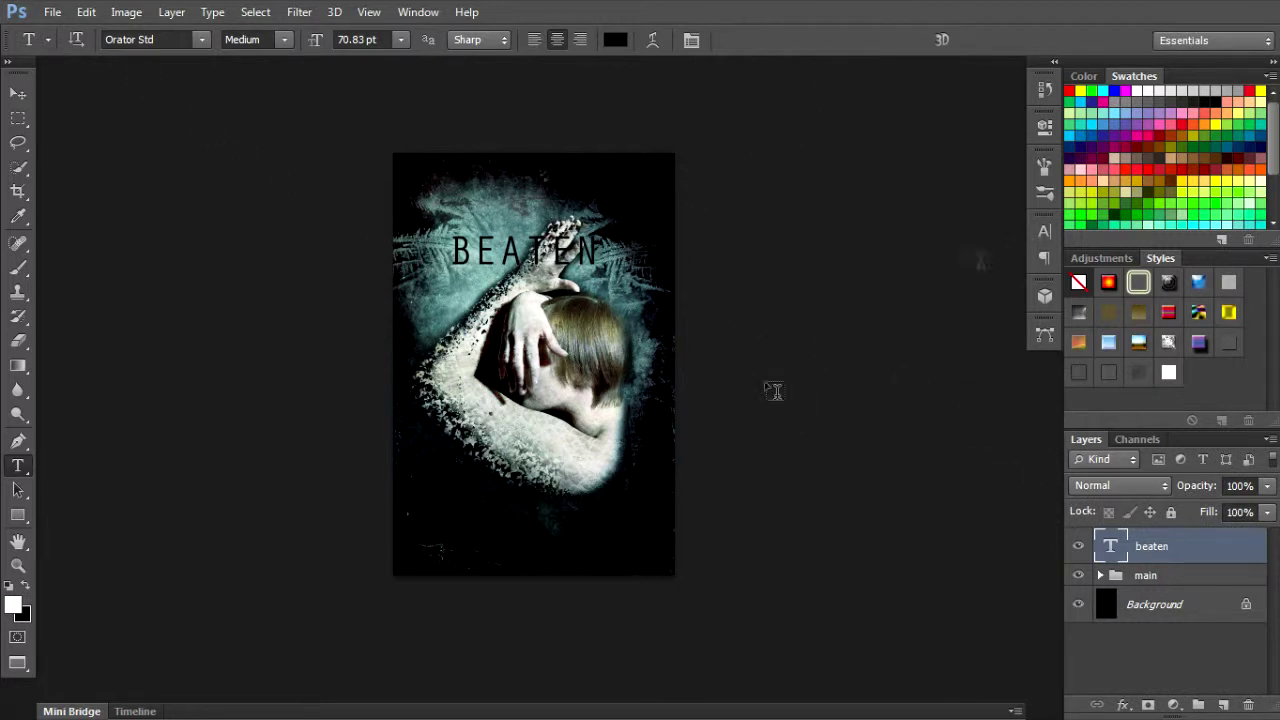
key("b")
left_click(64, 95)
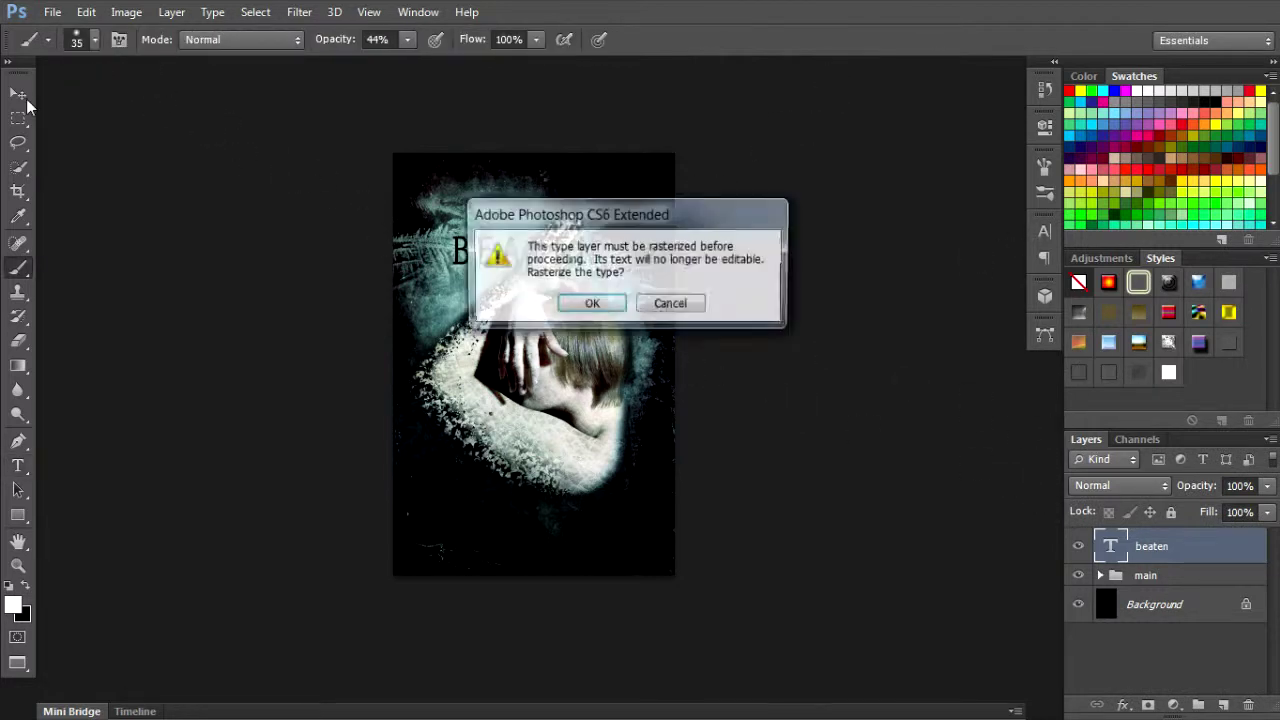
left_click(663, 309)
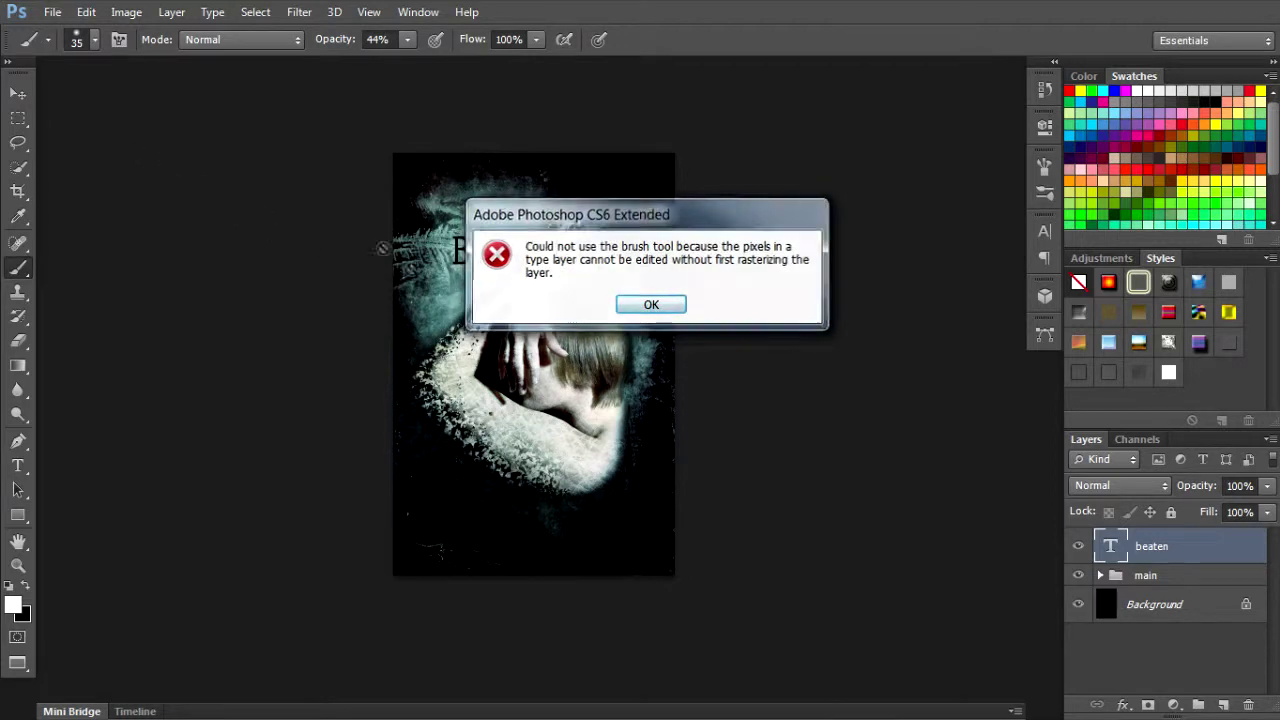
key("Return")
Scale the BEATEN title up proportionally to about 85 pt over the raised hand
left_click(18, 92)
scroll(521, 251, "up", 6)
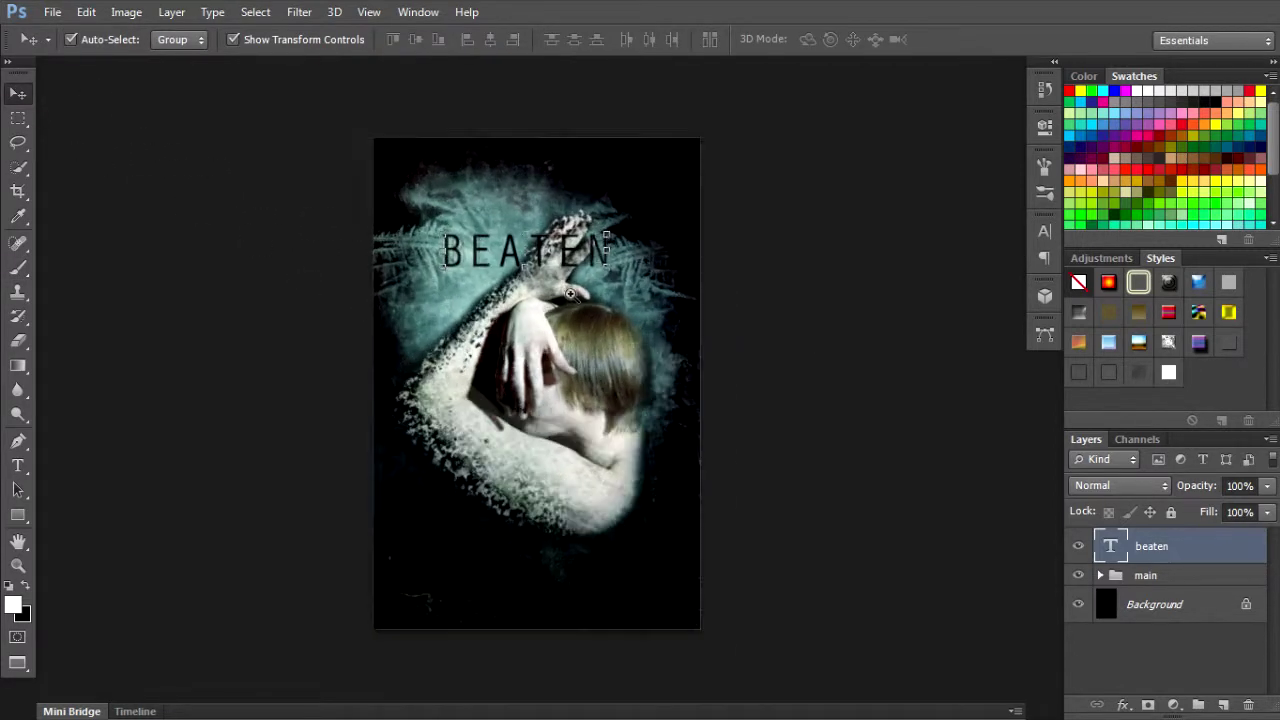
left_click(668, 229)
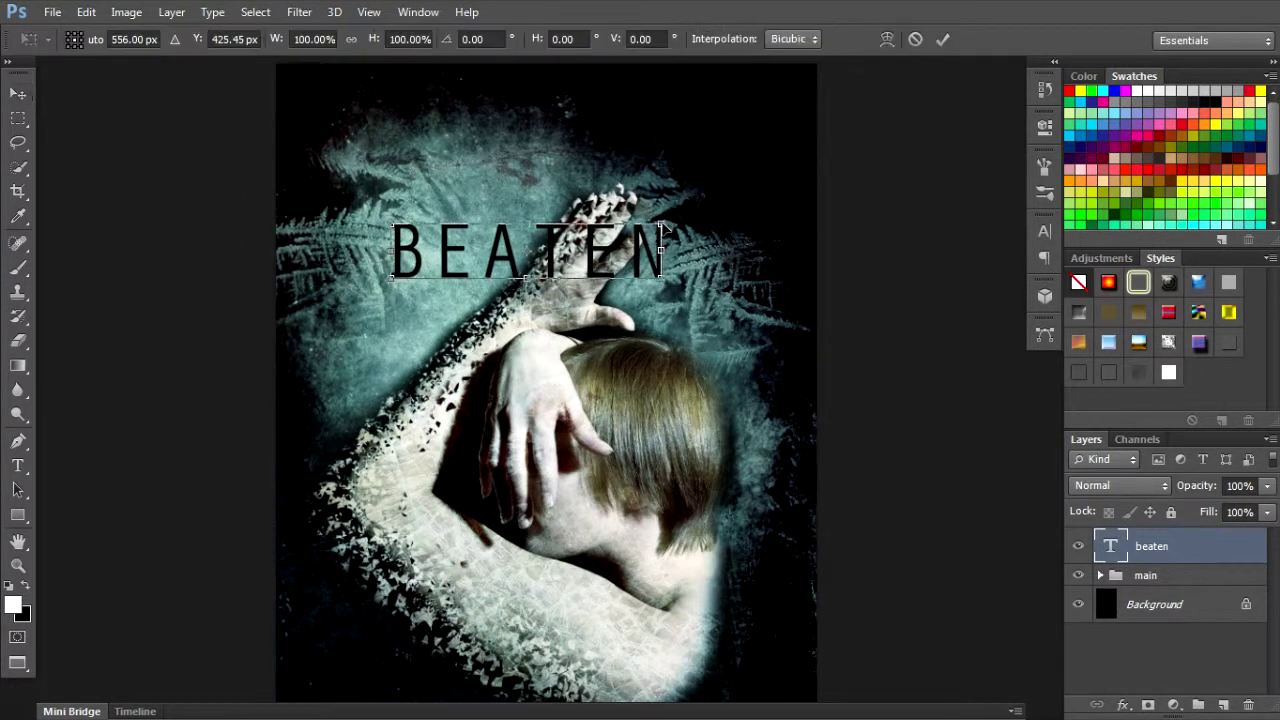
left_click_drag(667, 226, 710, 205)
key("Return")
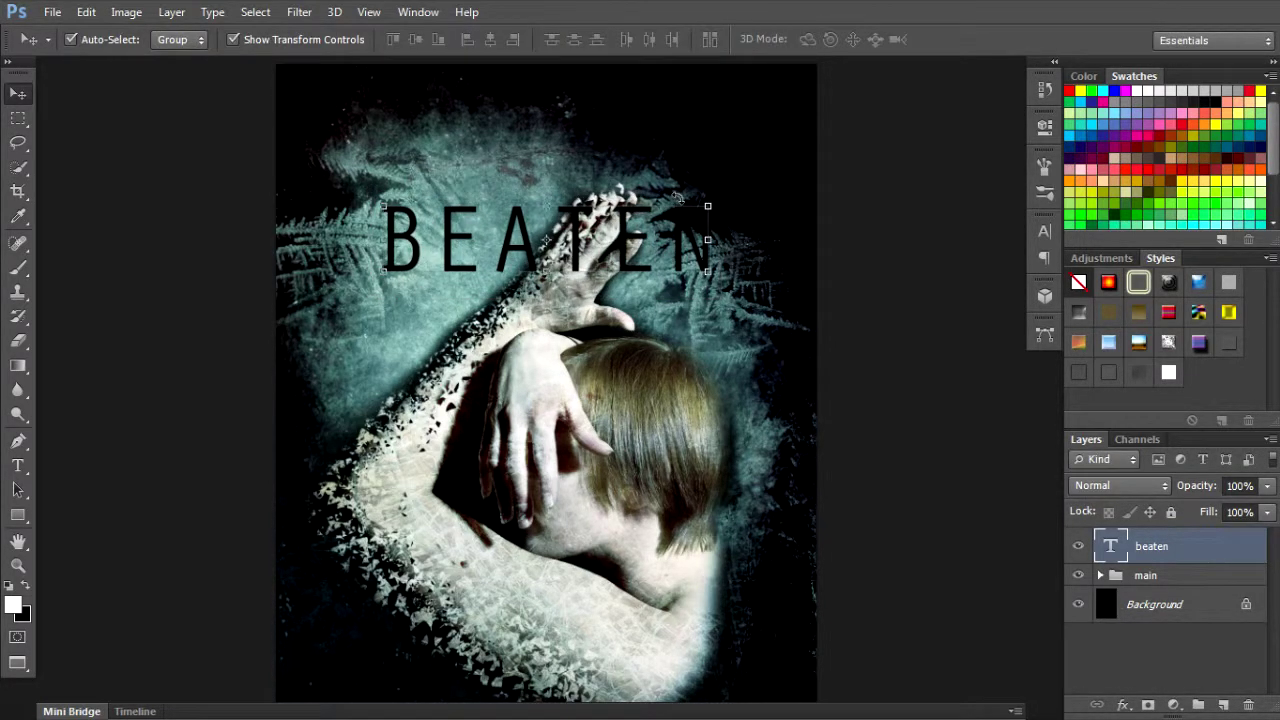
Make the BEATEN title faux bold and recolor it a pale pinkish grey
left_click(1044, 231)
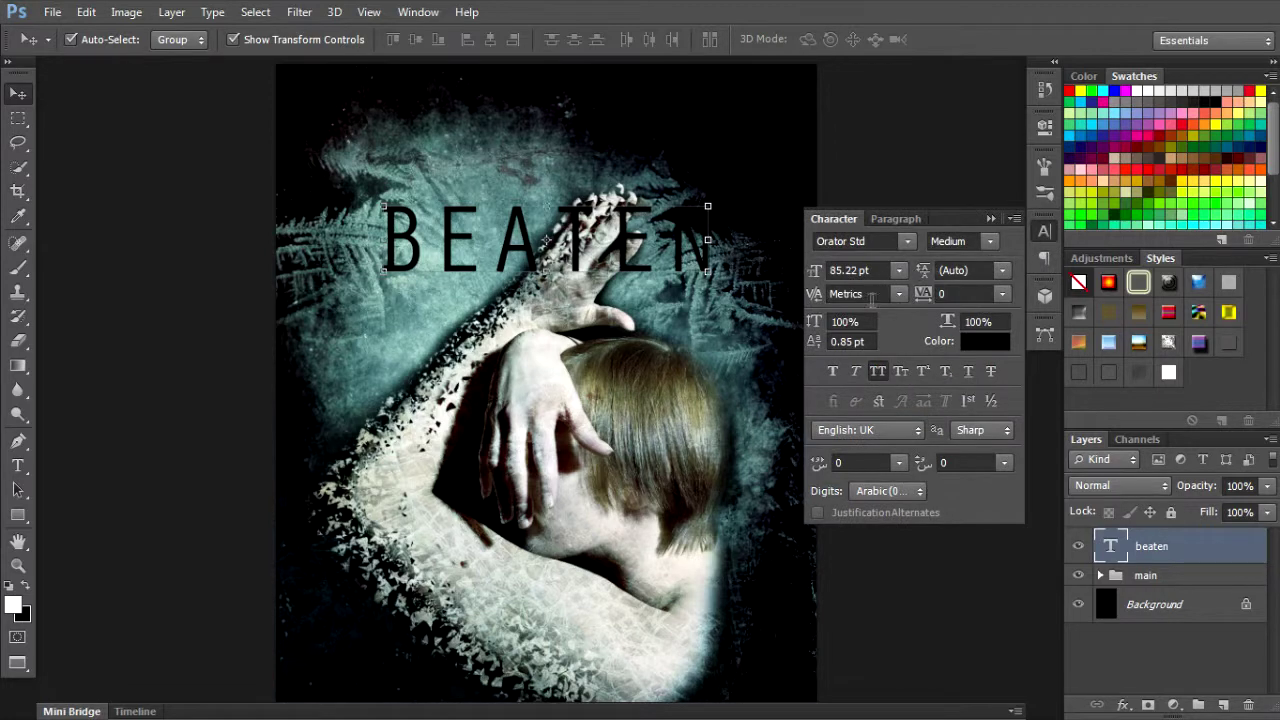
left_click(831, 375)
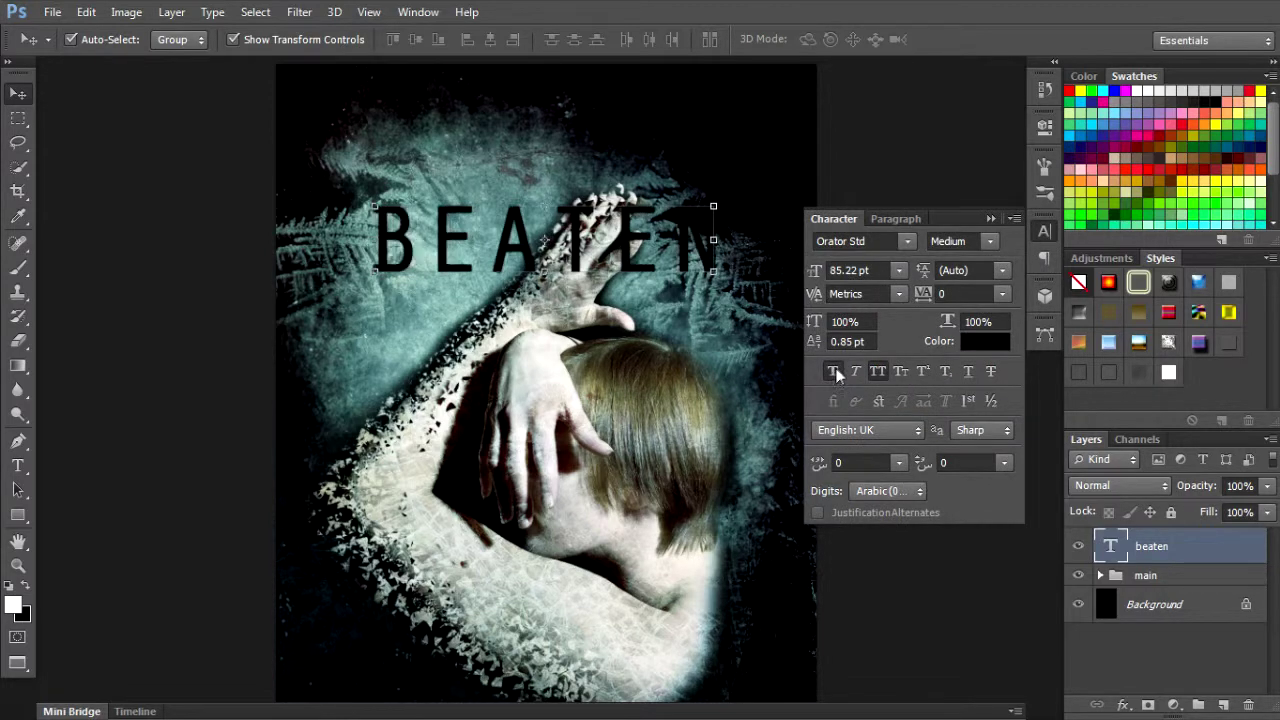
left_click(981, 345)
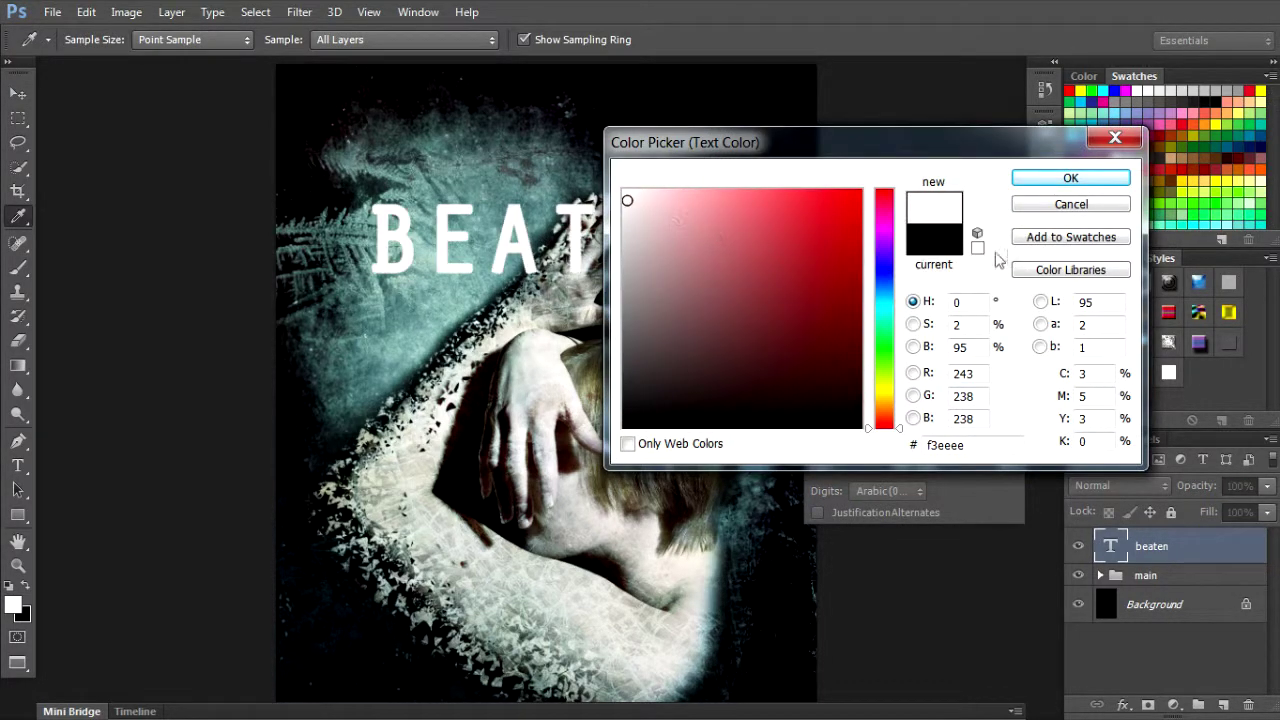
left_click(628, 217)
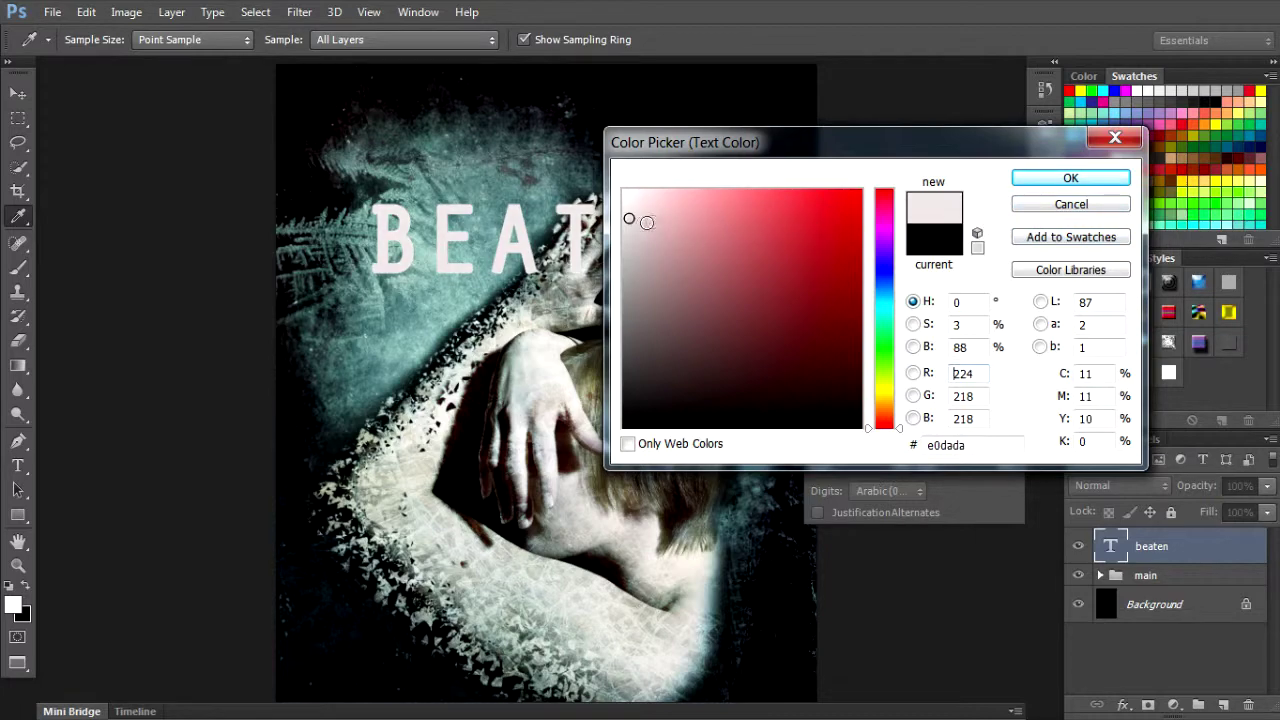
left_click(1068, 178)
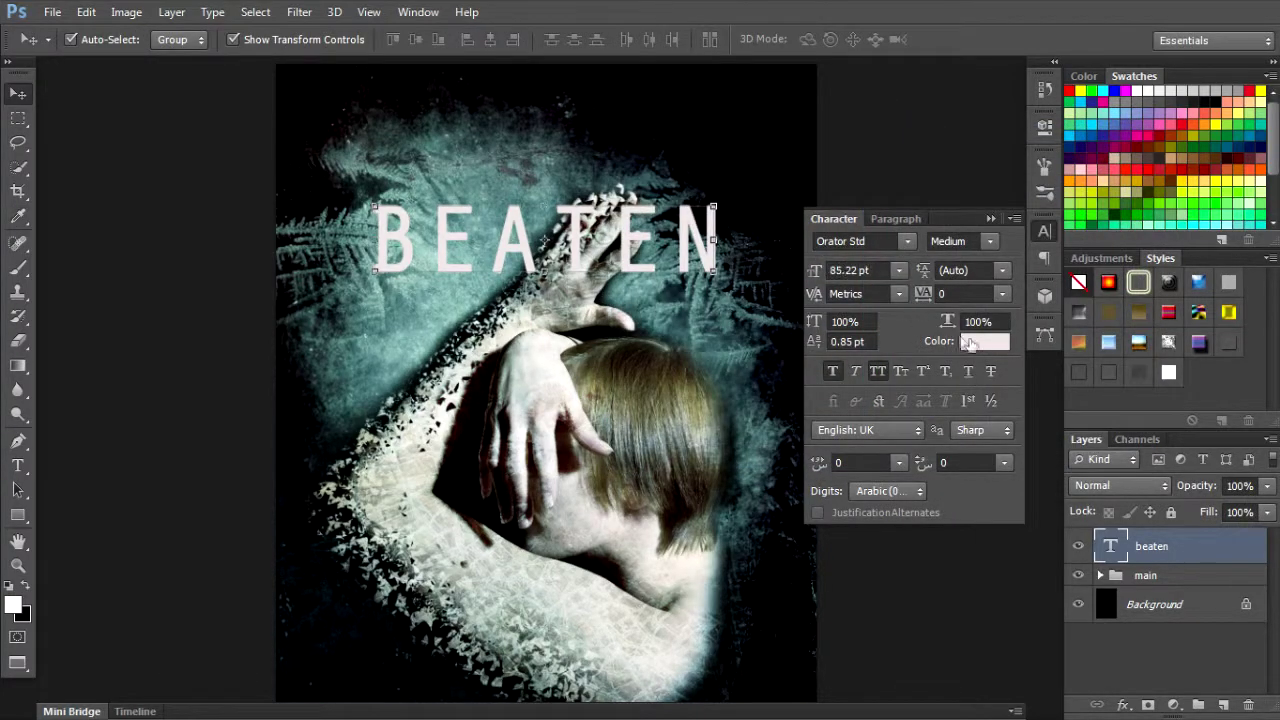
Change the title's text color to off-white #f2f0f0
left_click(968, 343)
left_click(640, 197)
left_click(626, 200)
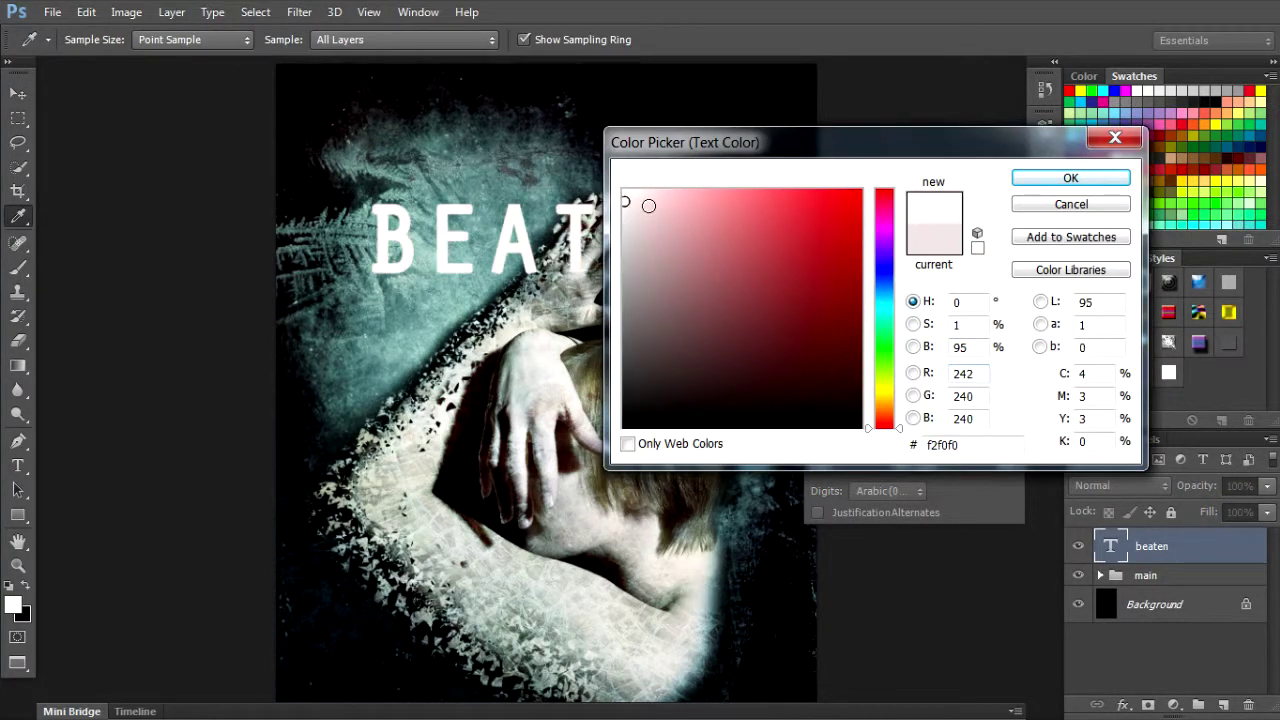
left_click(1062, 181)
left_click(1044, 231)
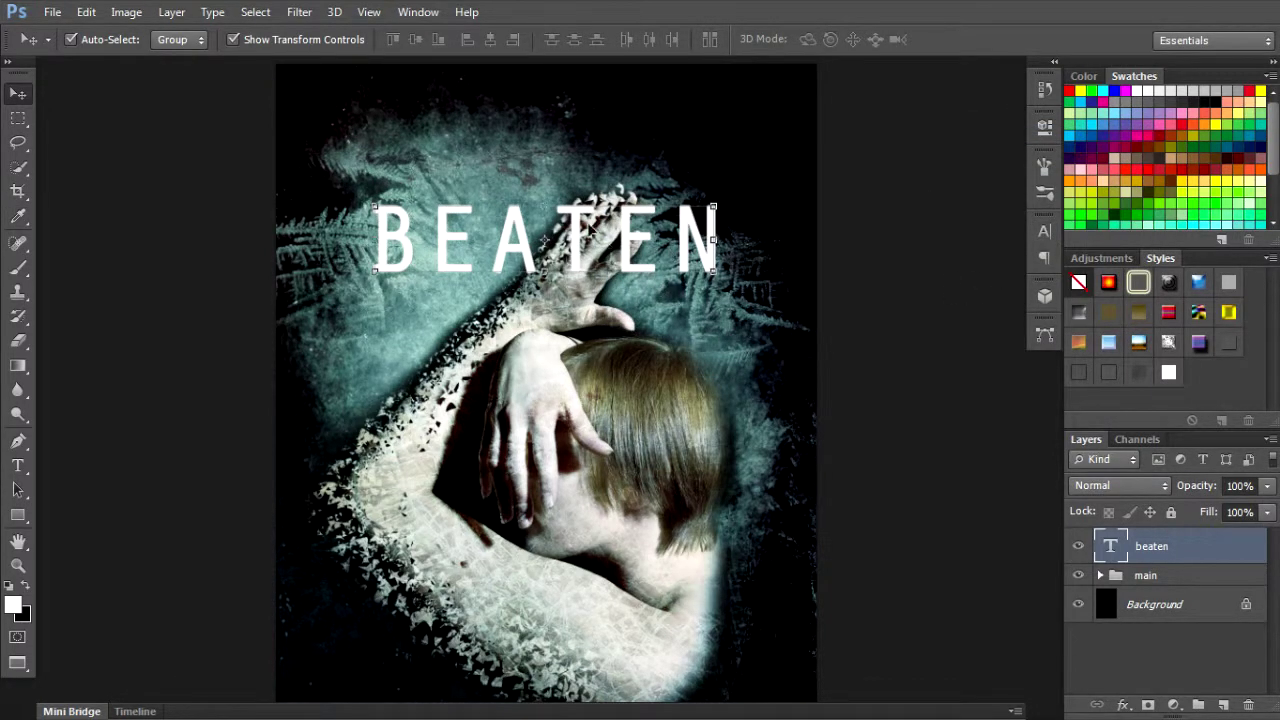
Squash the BEATEN title vertically to make the letters shorter while keeping their width
key("ctrl+t")
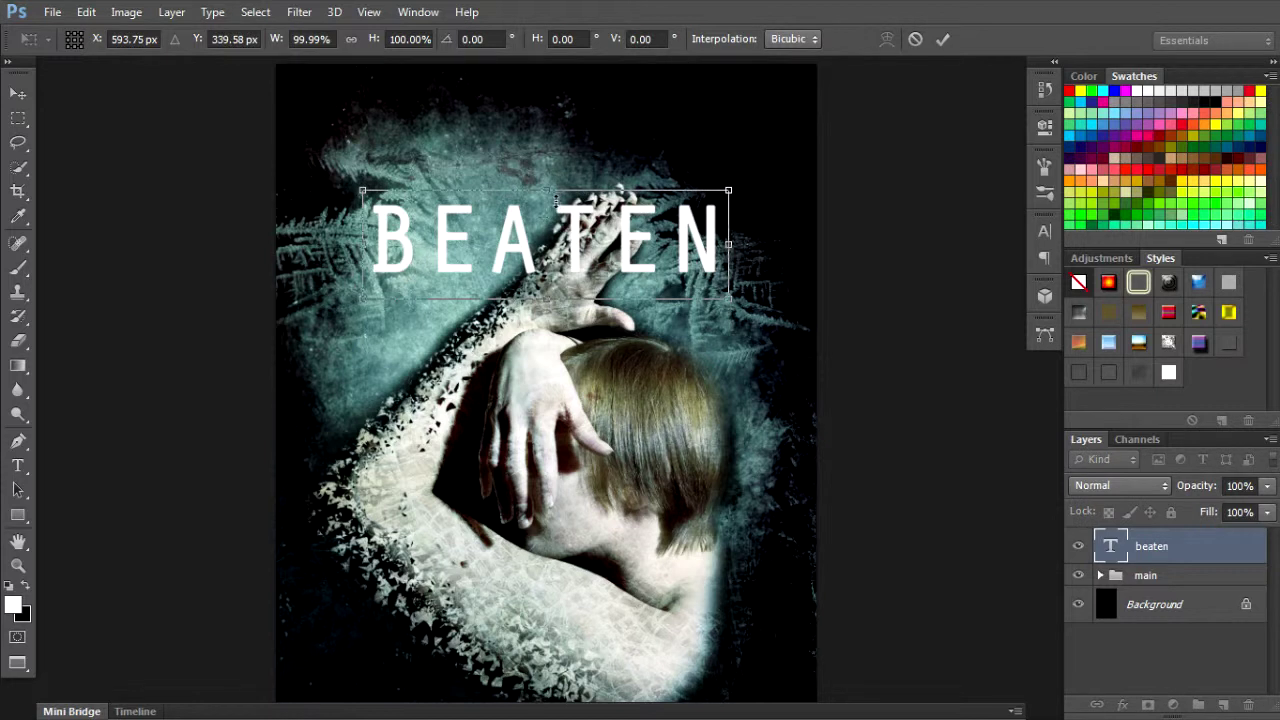
left_click_drag(555, 197, 552, 205)
key("Return")
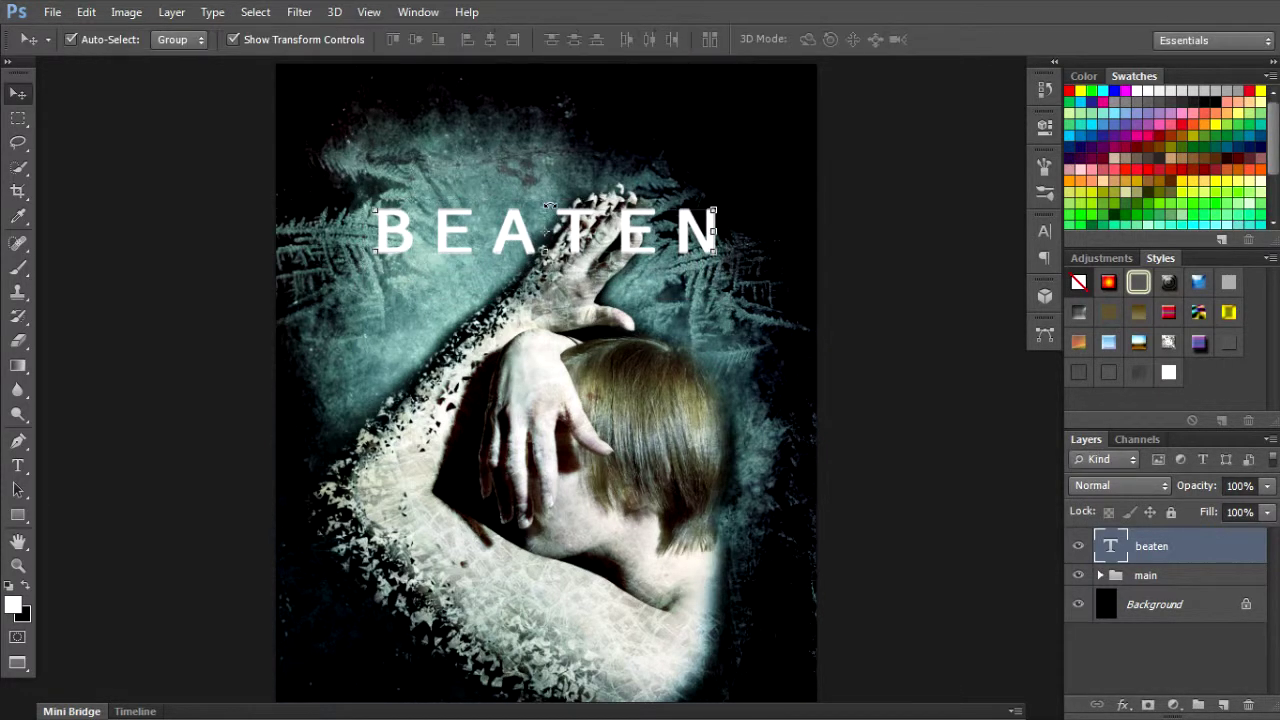
Duplicate the BEATEN text layer, place the copy beneath the original and rasterize the copy
left_click(841, 308)
left_click(1172, 543)
left_click_drag(1172, 540, 1236, 606)
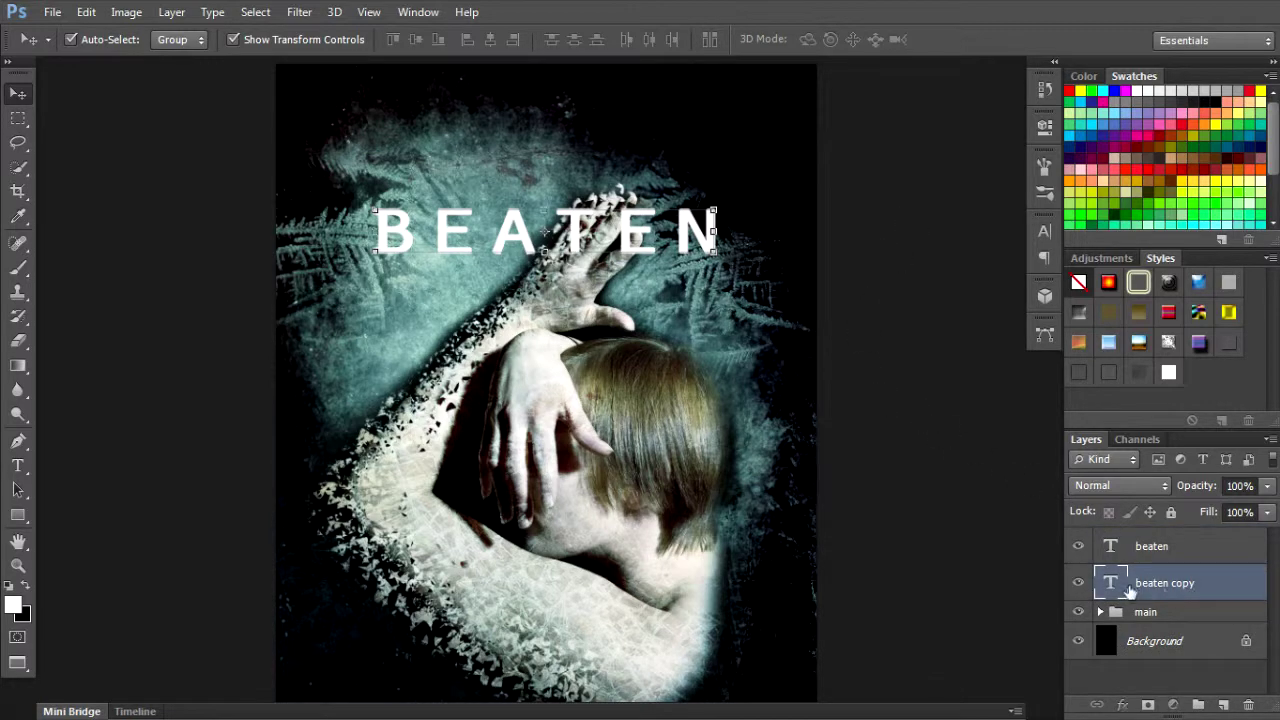
right_click(1234, 598)
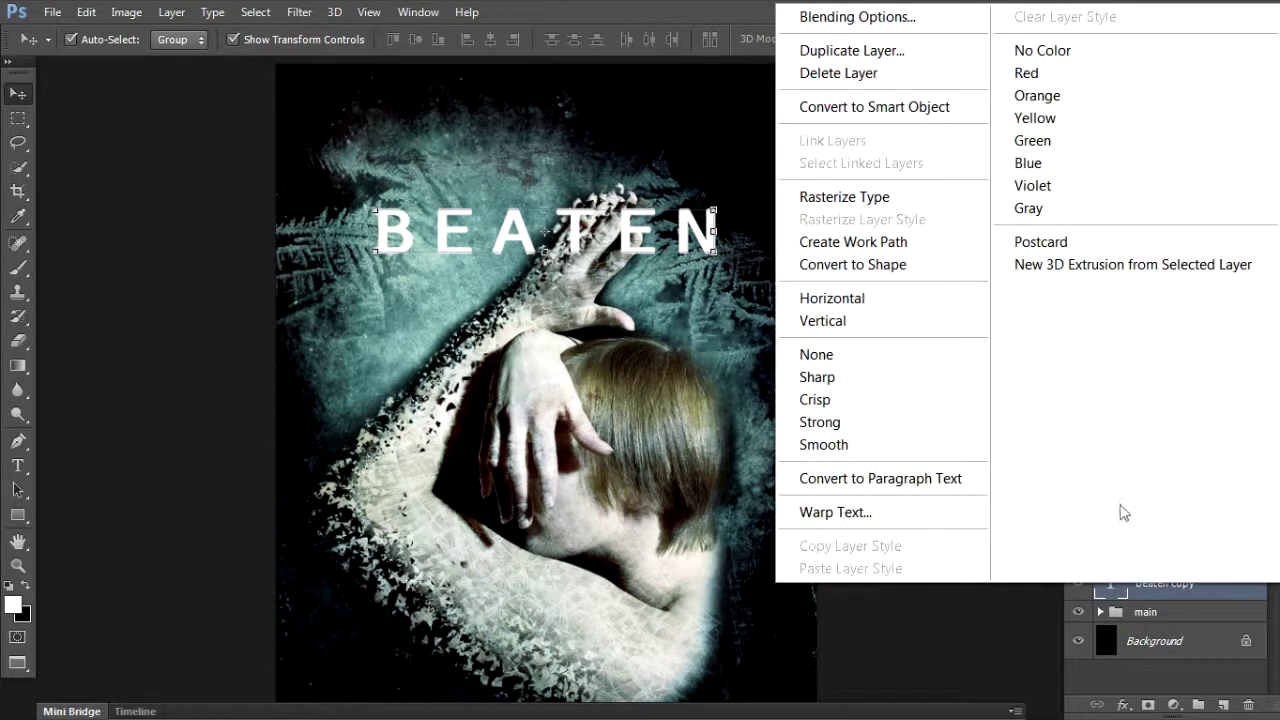
left_click(852, 207)
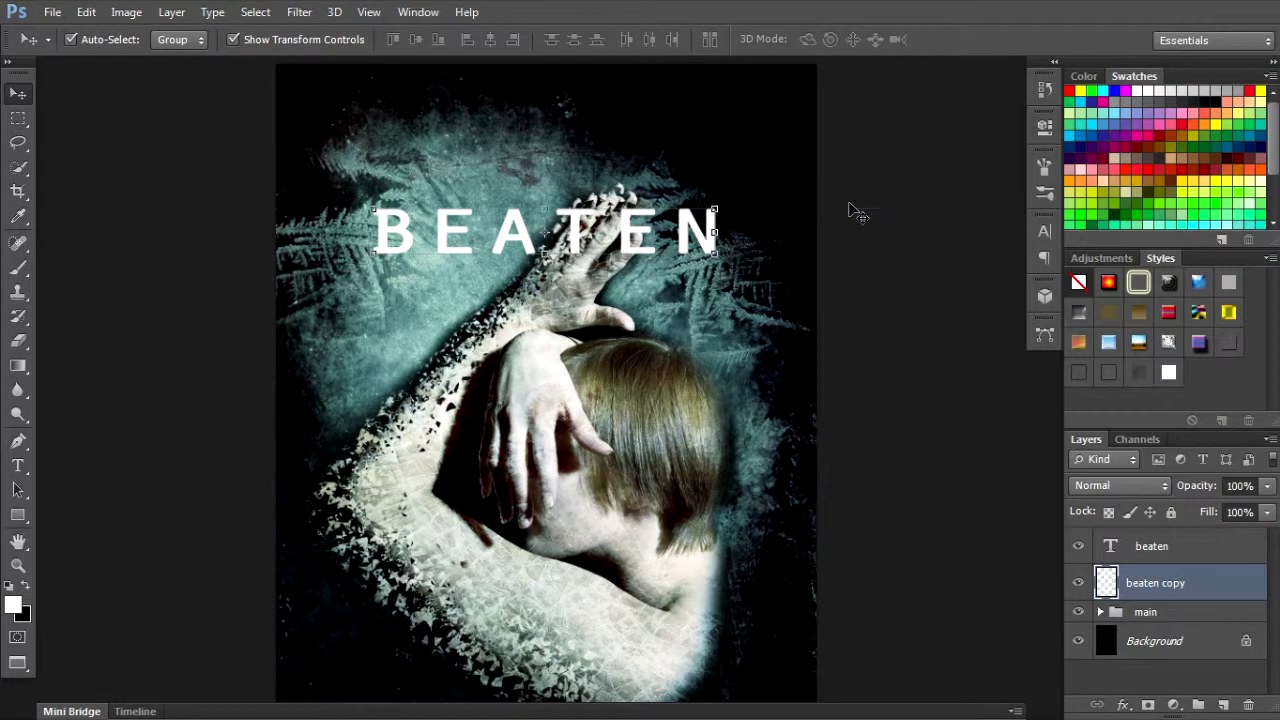
Apply a Motion Blur at a 90° angle to the rasterized title copy to streak it vertically
left_click(299, 12)
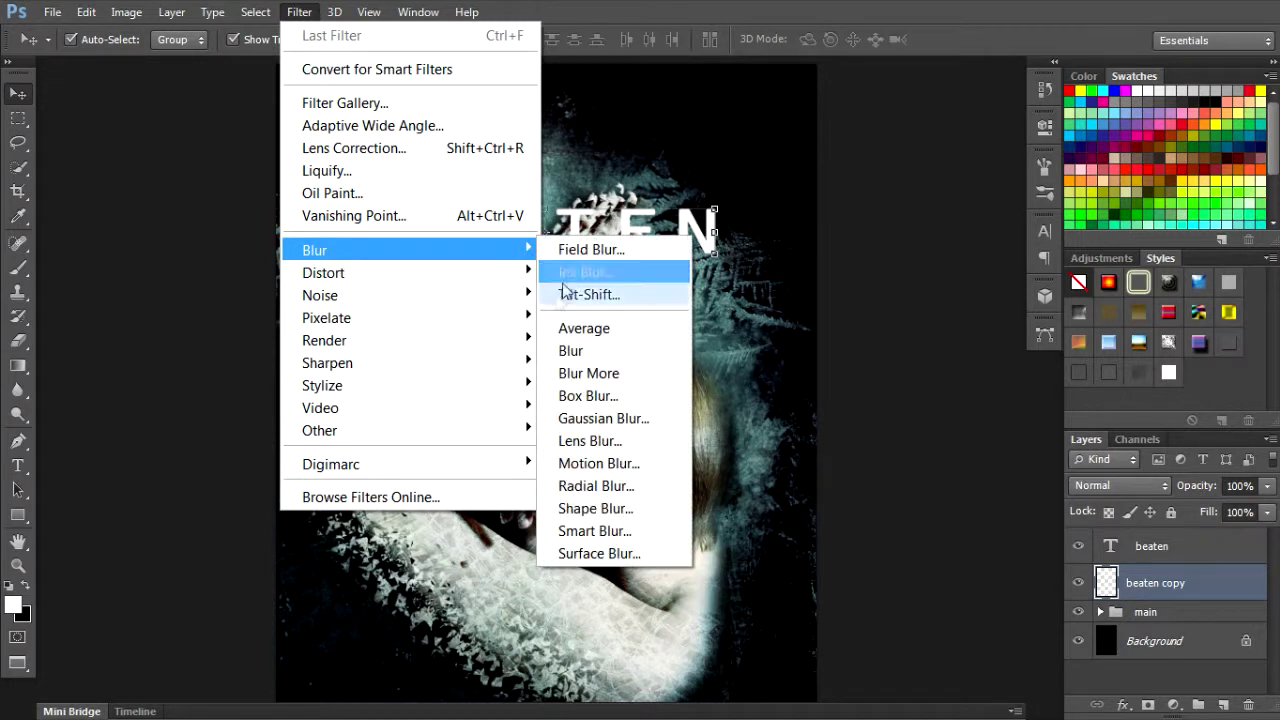
left_click(614, 465)
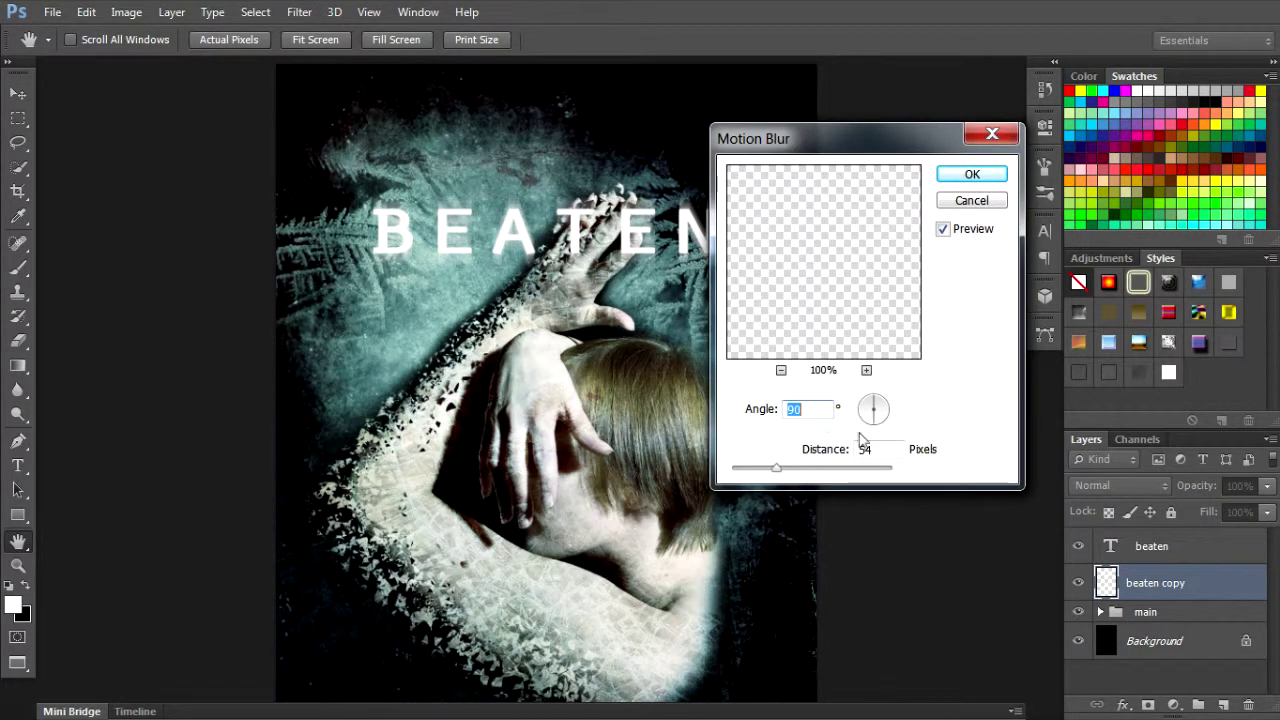
left_click_drag(775, 476, 790, 480)
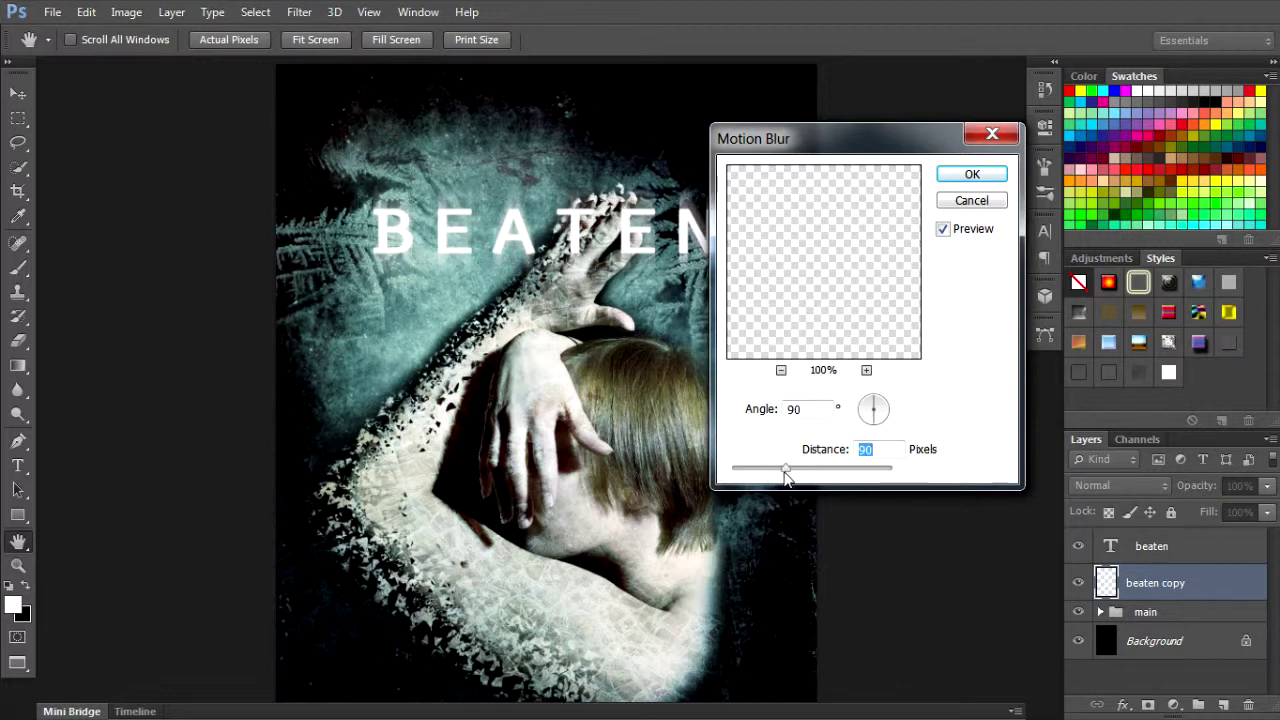
left_click_drag(789, 474, 779, 478)
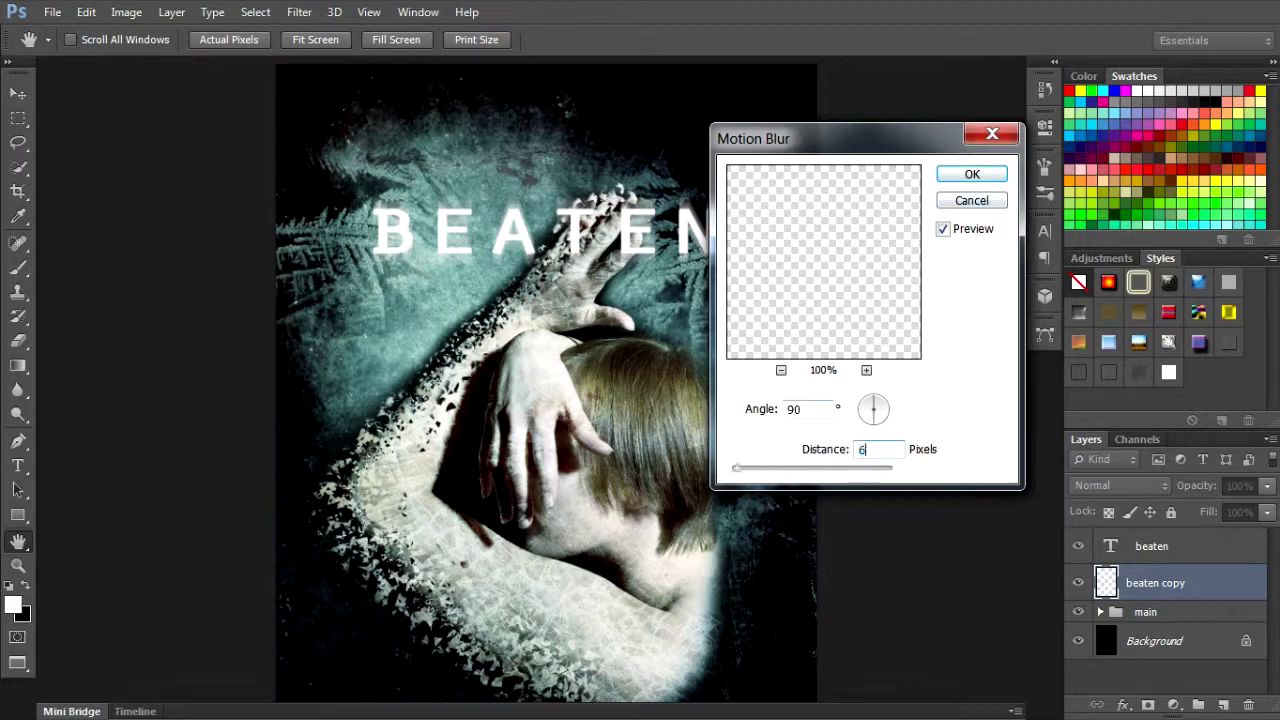
key("Return")
key("v")
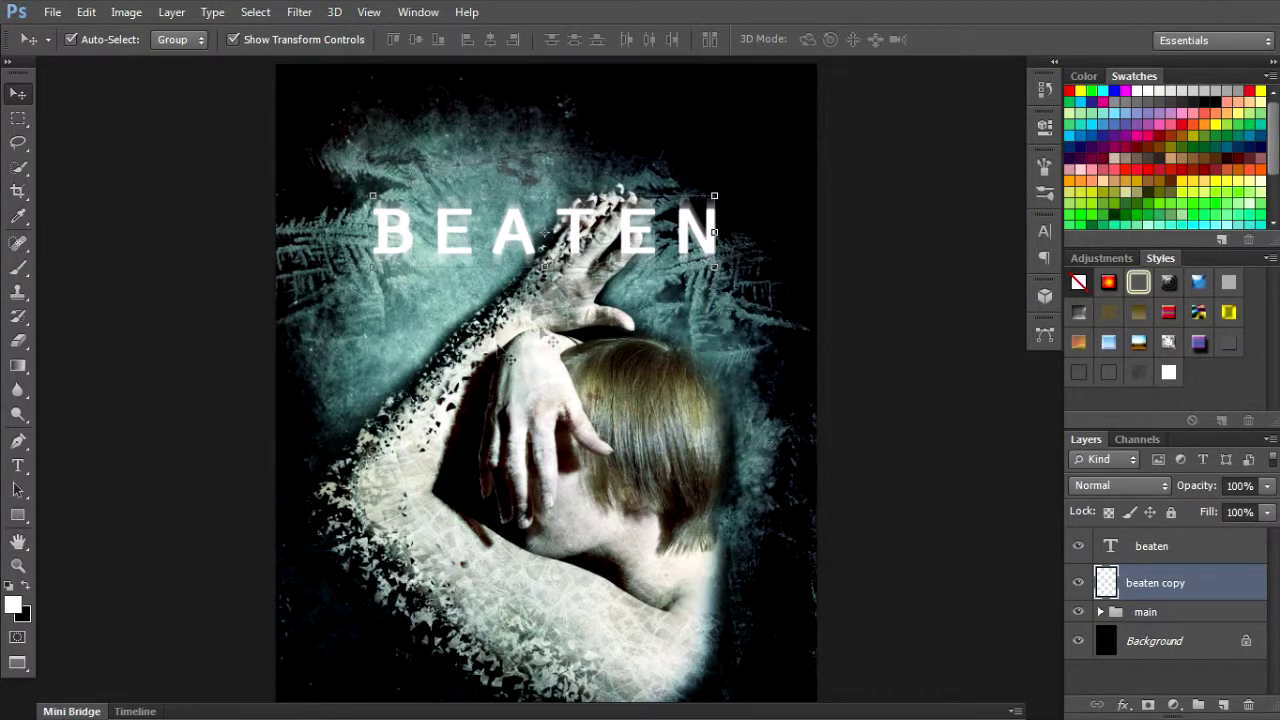
scroll(548, 228, "up", 6)
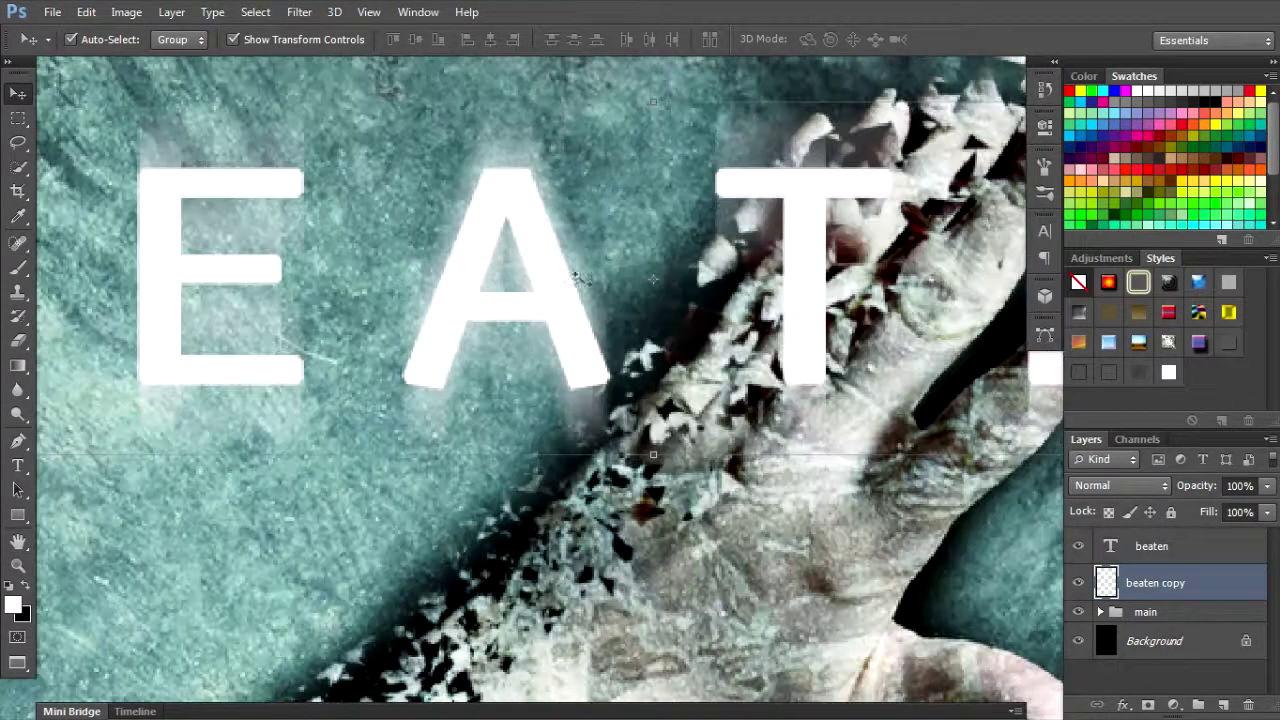
scroll(533, 206, "down", 3)
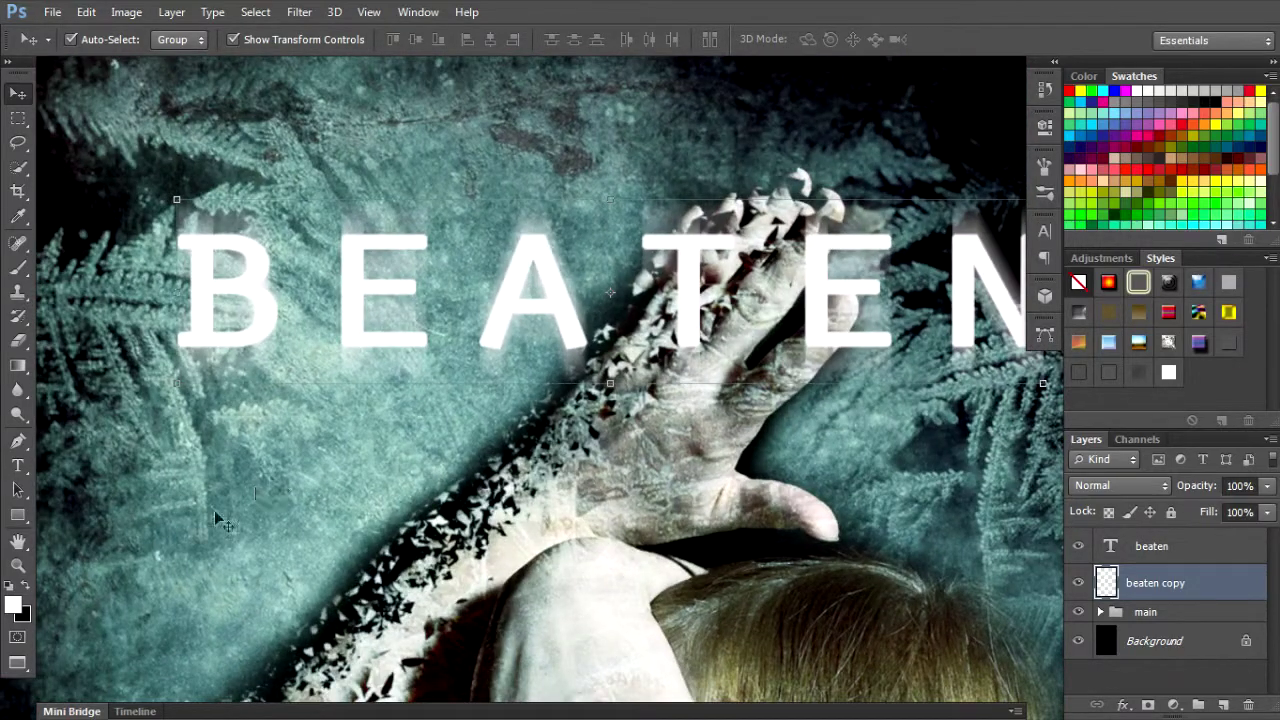
Set the foreground color to light grey #e3e1e1
left_click(15, 605)
left_click_drag(648, 234, 630, 219)
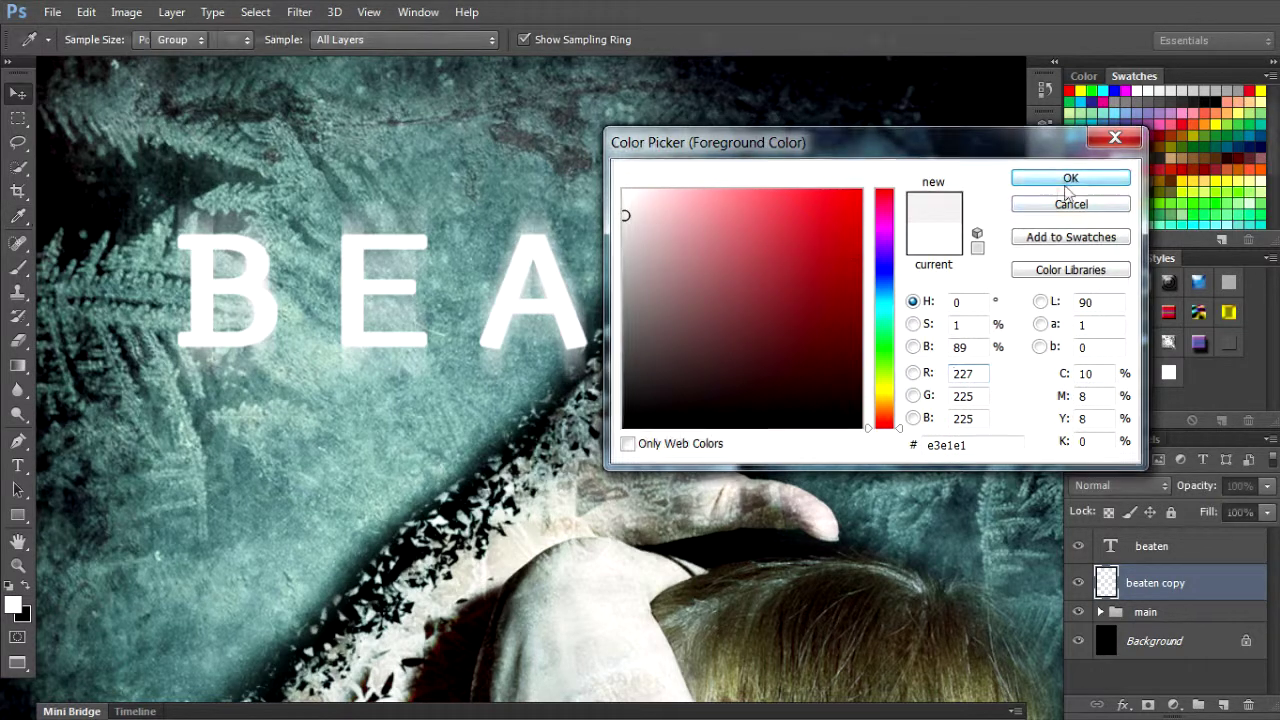
left_click(1070, 178)
key("v")
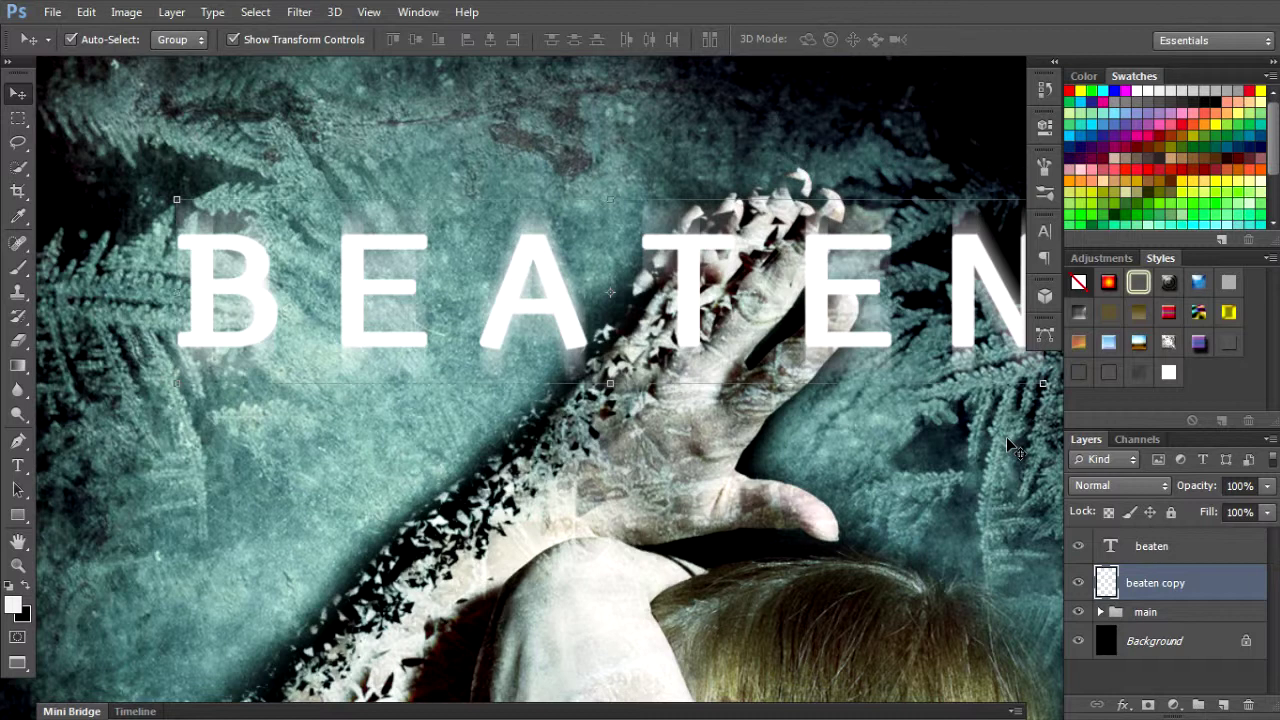
Duplicate the motion-blurred title layer to intensify the streaks behind the letters
key("alt")
key("alt")
scroll(543, 309, "down", 5)
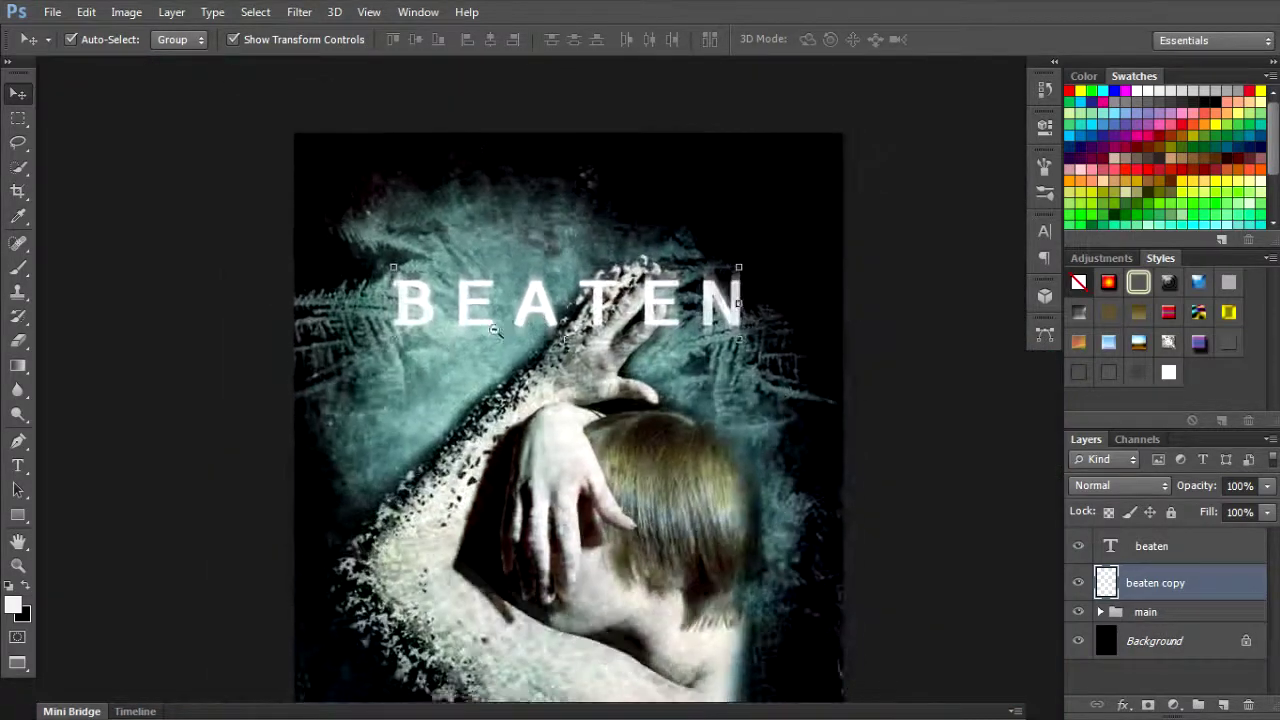
left_click(283, 333)
left_click(1174, 583)
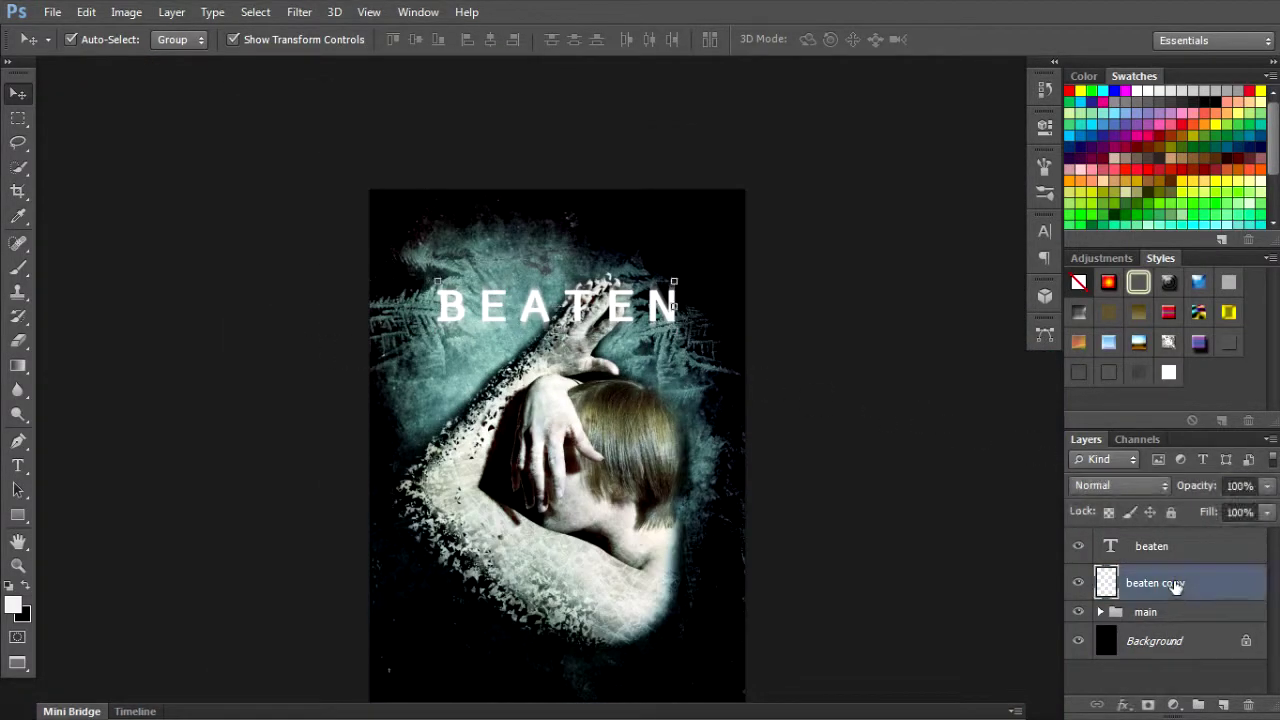
key("ctrl+j")
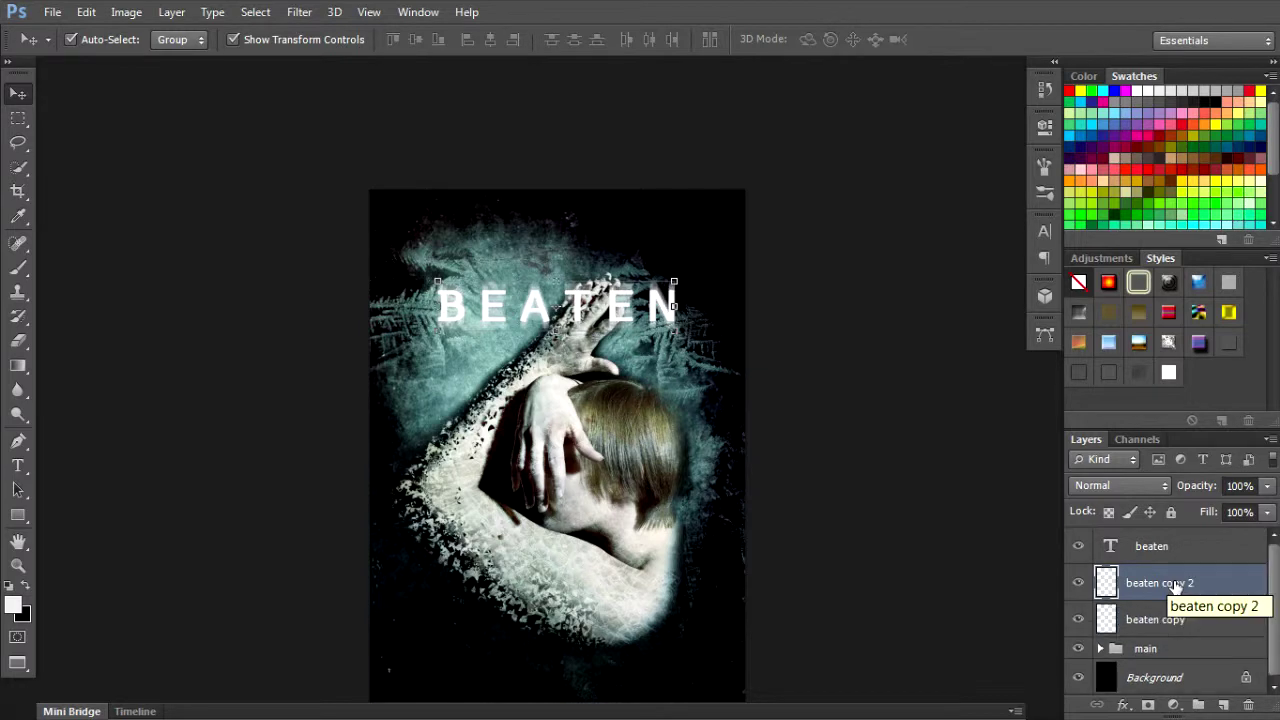
left_click(826, 368)
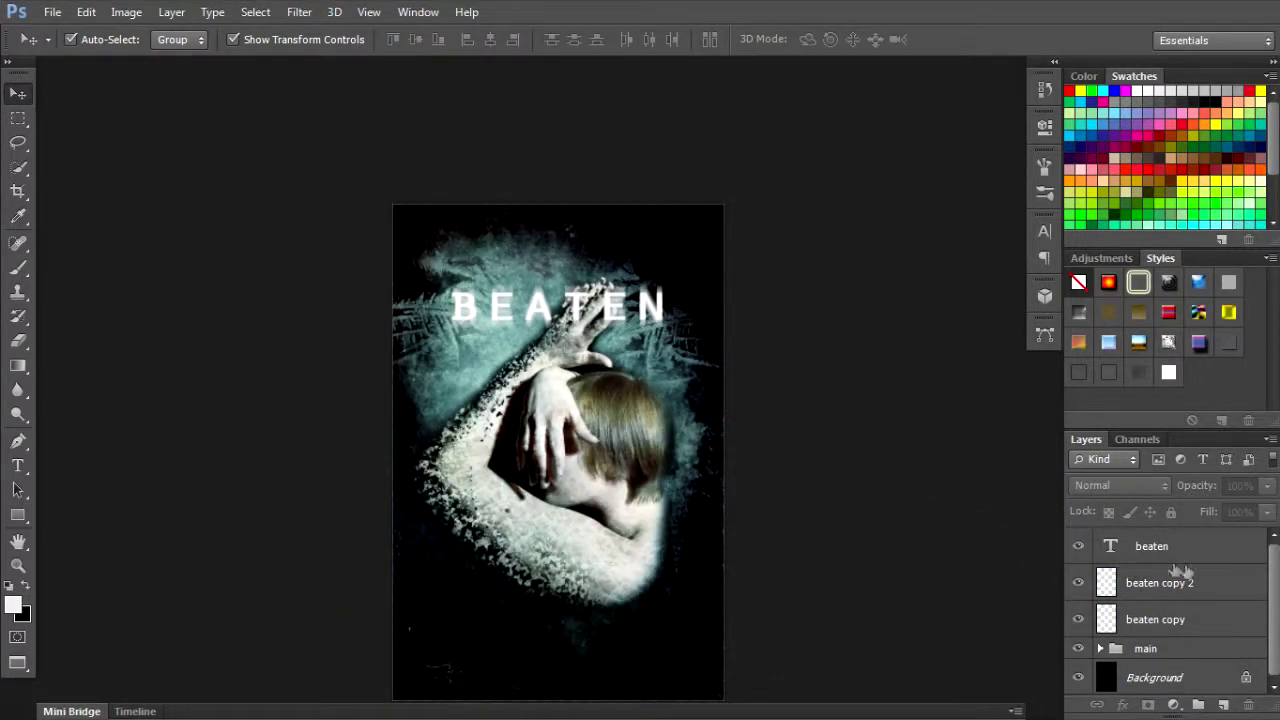
Add a linear black-to-white Gradient Overlay to the BEATEN text layer, shifted downward so only the letters' lower parts turn grey
left_click(1232, 555)
double_click(1242, 565)
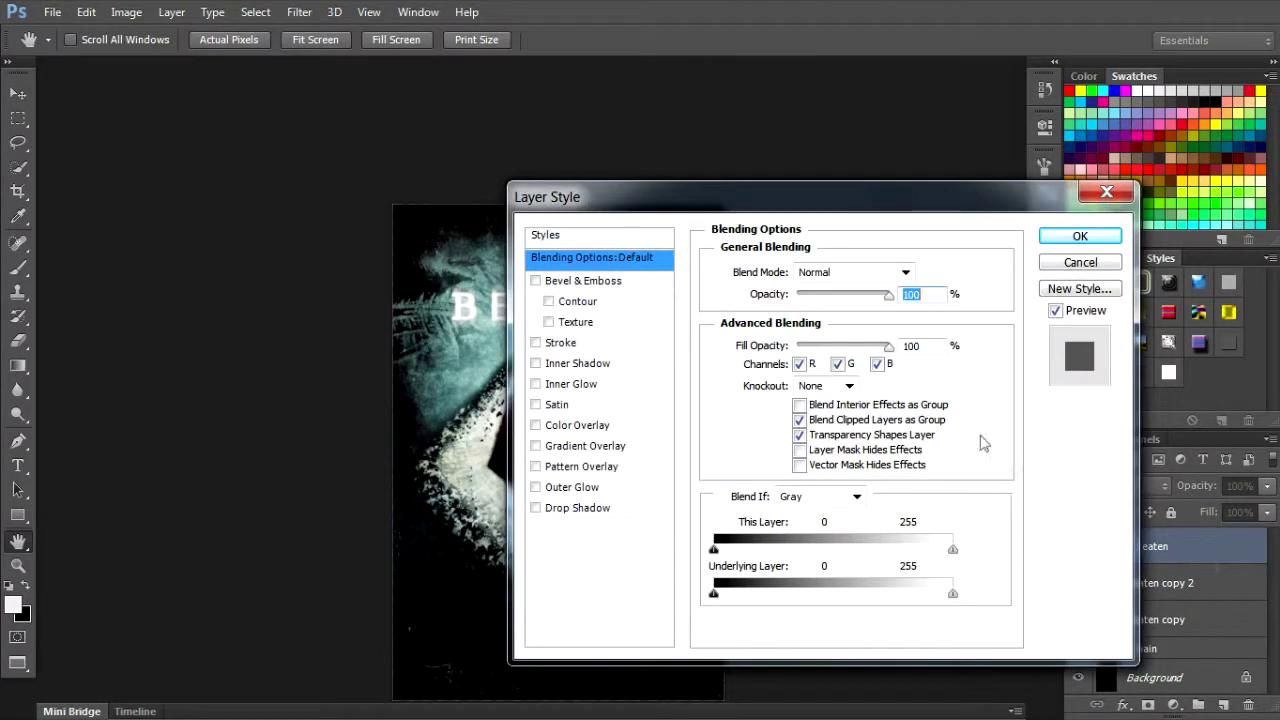
left_click_drag(566, 283, 607, 364)
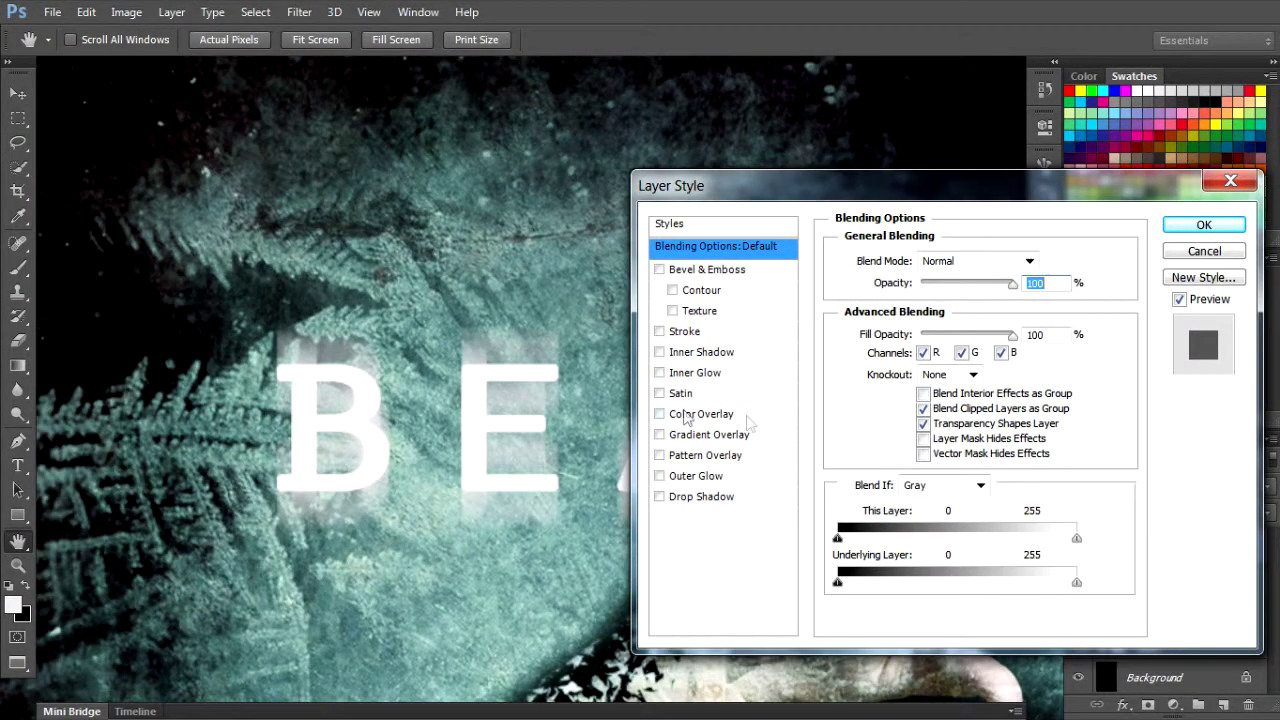
left_click(703, 434)
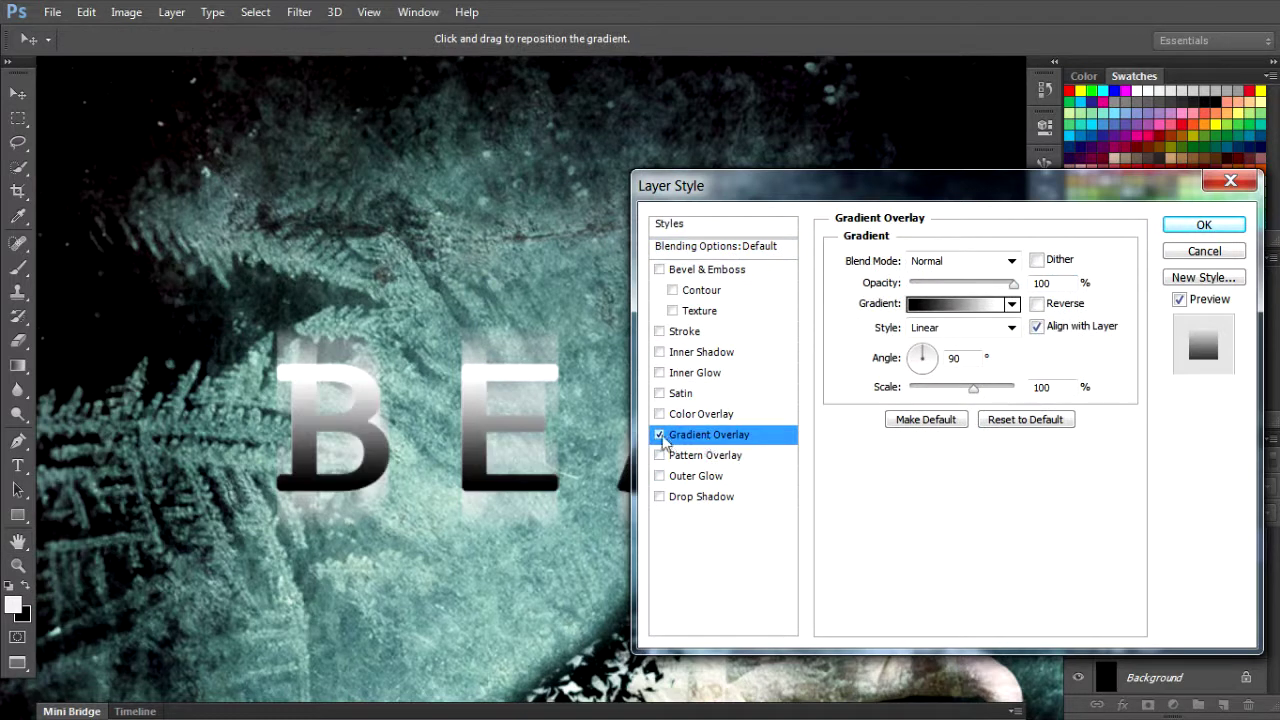
left_click_drag(505, 530, 468, 636)
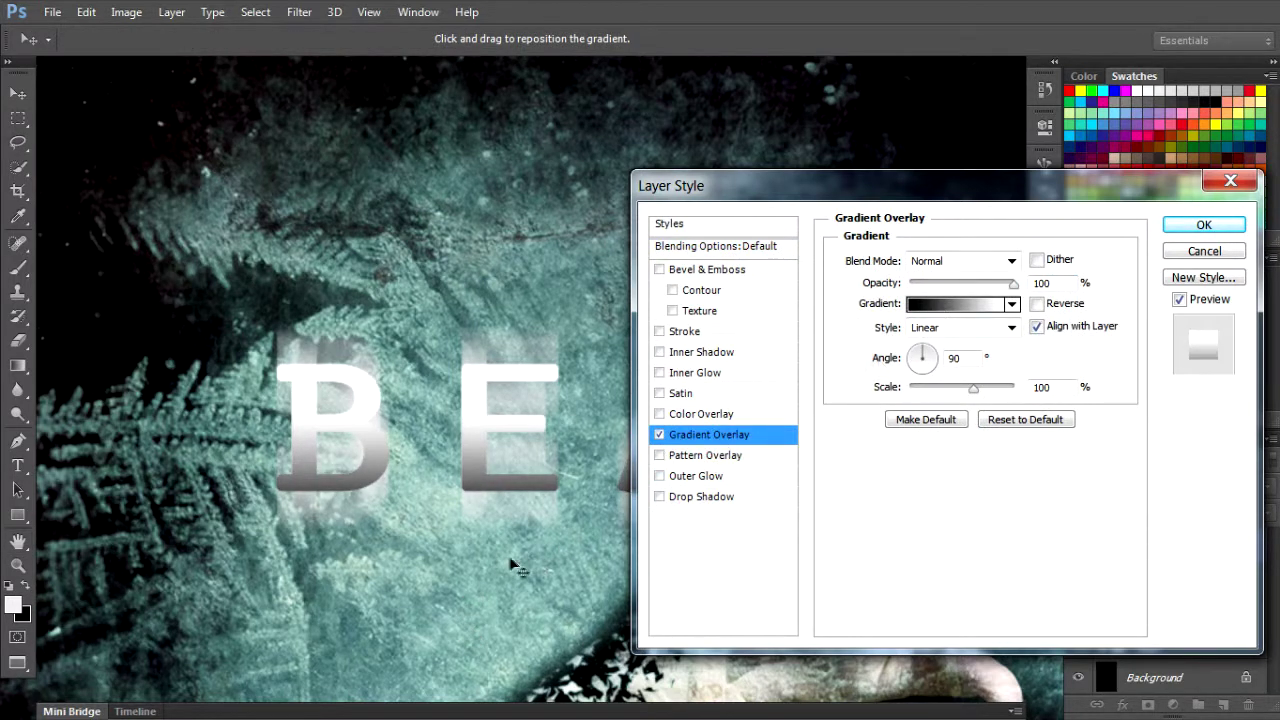
mouse_move(508, 560)
left_mouse_down()
mouse_move(491, 580)
mouse_move(500, 540)
left_mouse_up()
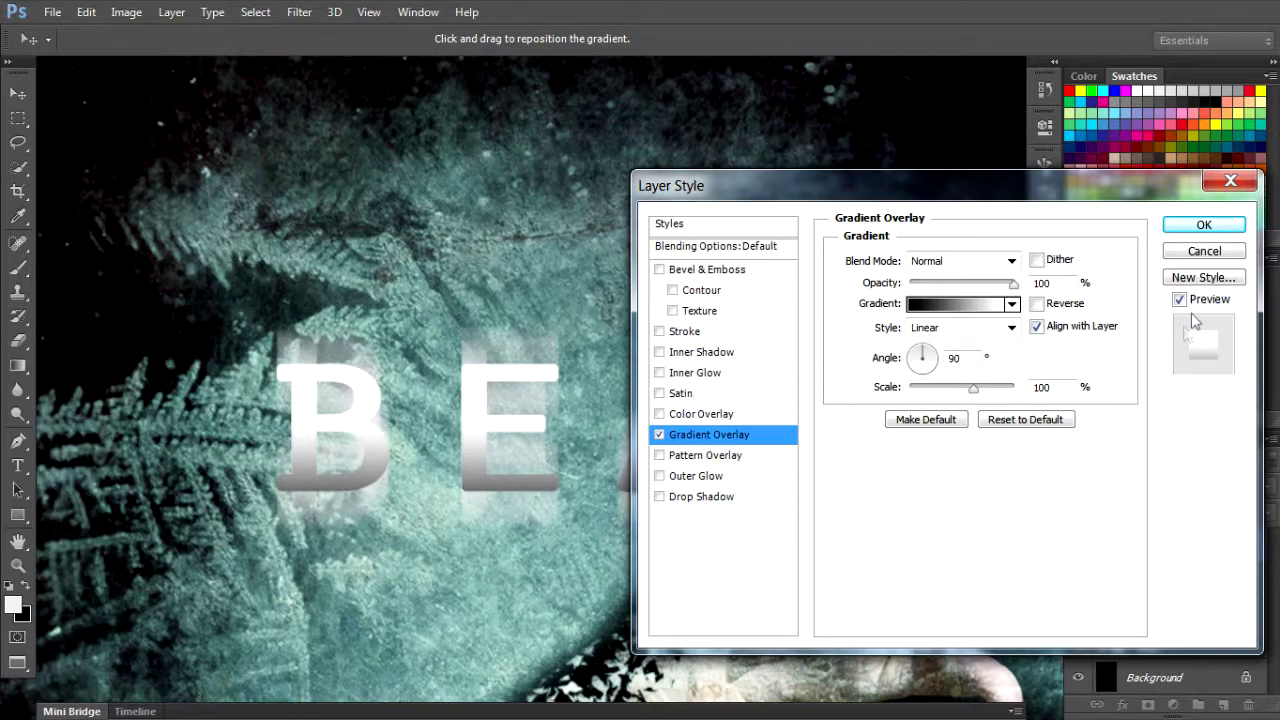
left_click(1206, 228)
left_click(691, 400, "alt")
left_click(691, 400, "alt")
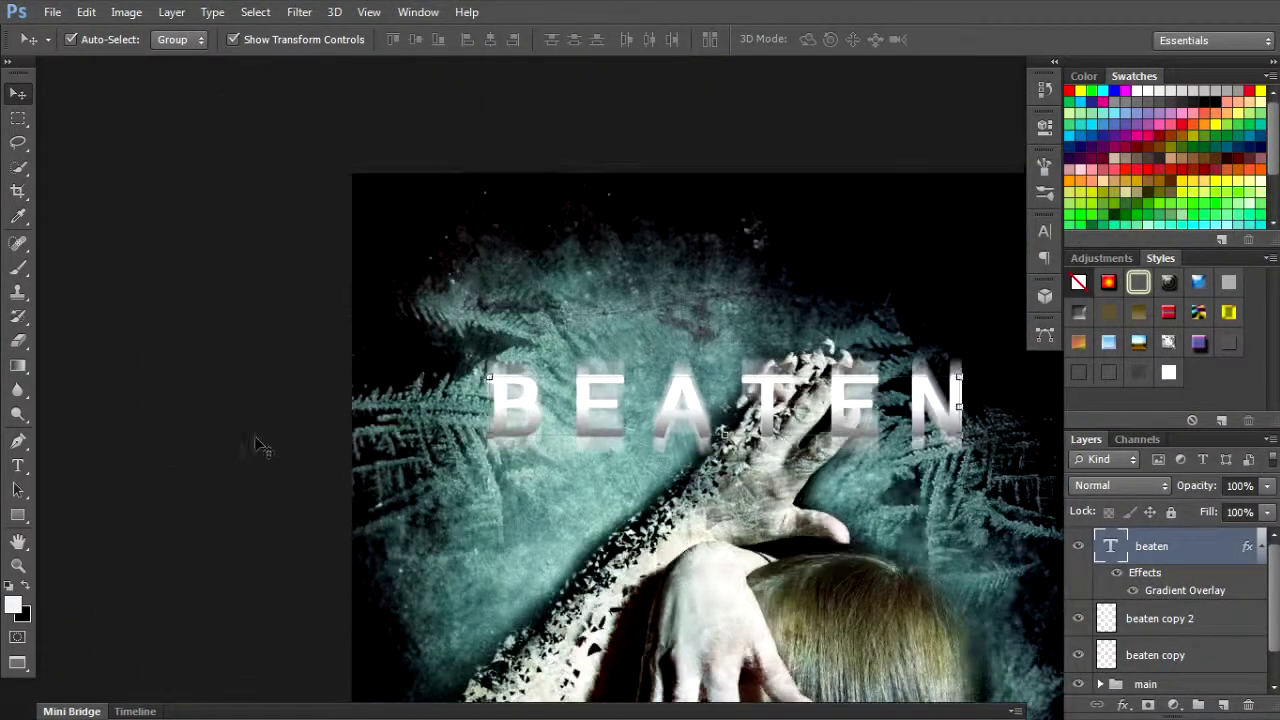
left_click(218, 442)
left_click(583, 440, "alt")
left_click(692, 470, "alt")
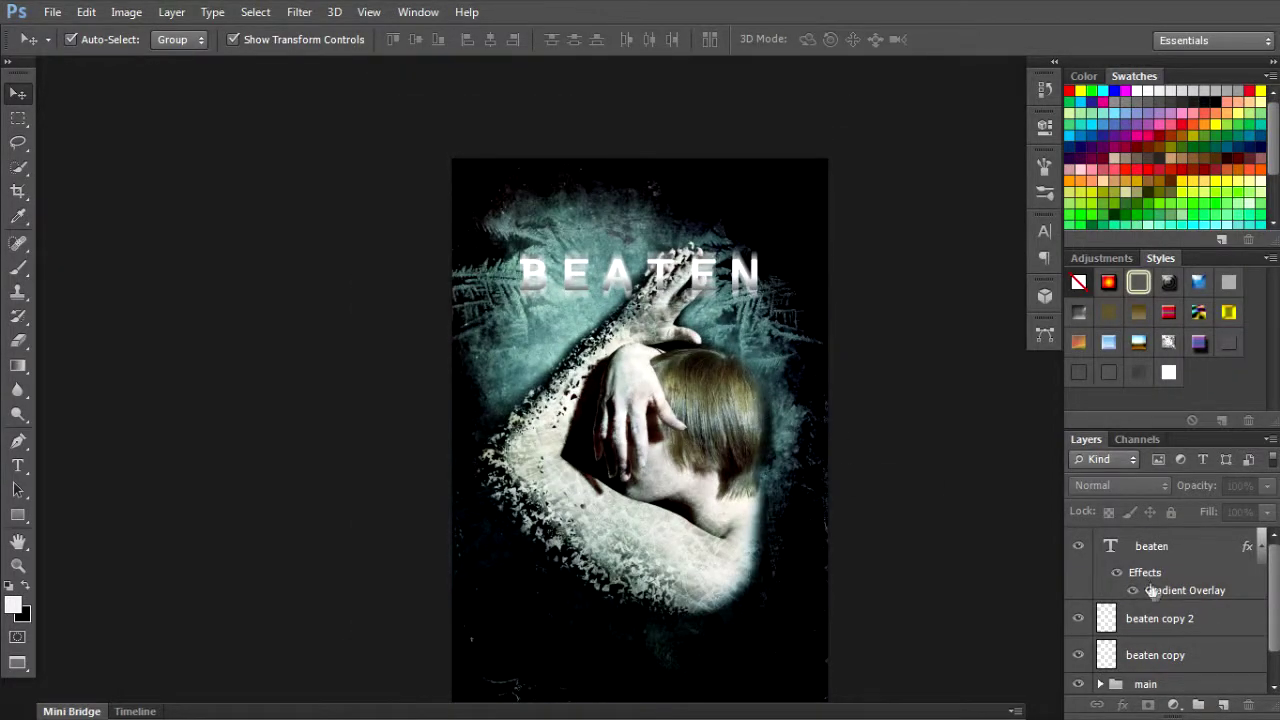
Move the BEATEN text and both blurred copies up together so the title sits just above the raised hand
left_click(1261, 546)
left_click(1232, 620)
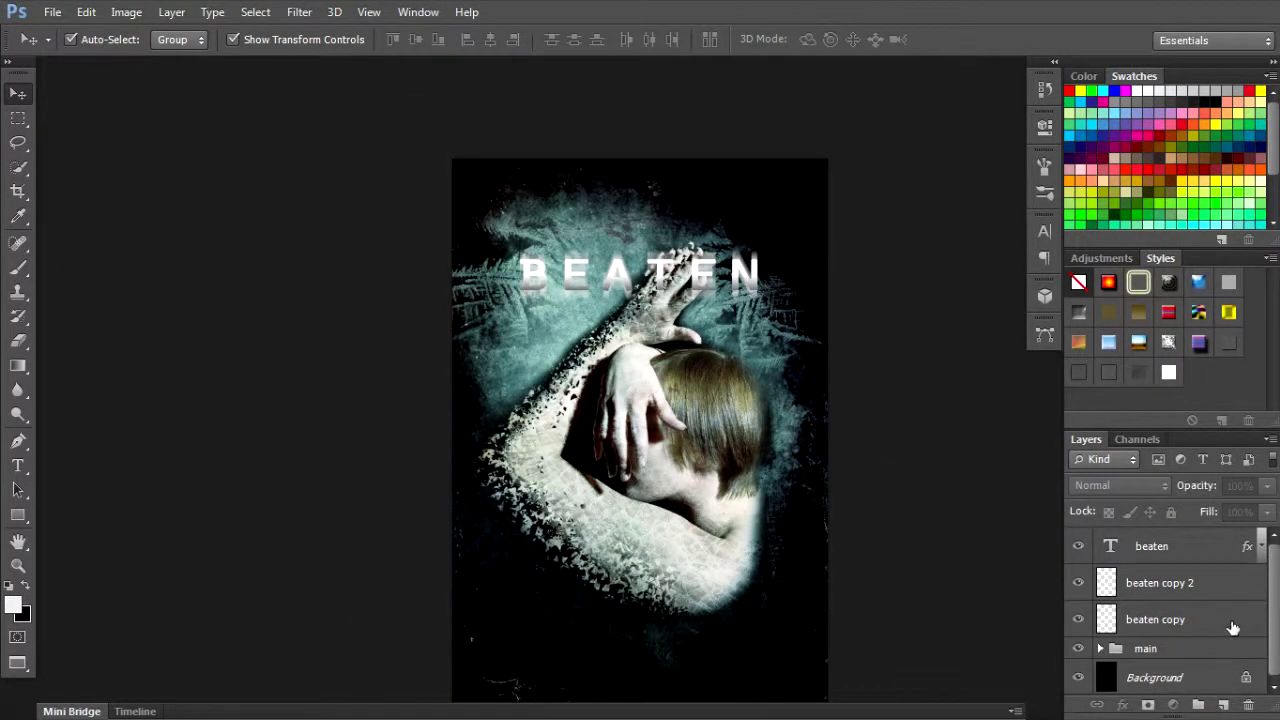
left_click(1212, 550, "shift")
left_click_drag(607, 289, 621, 239)
left_click(852, 297)
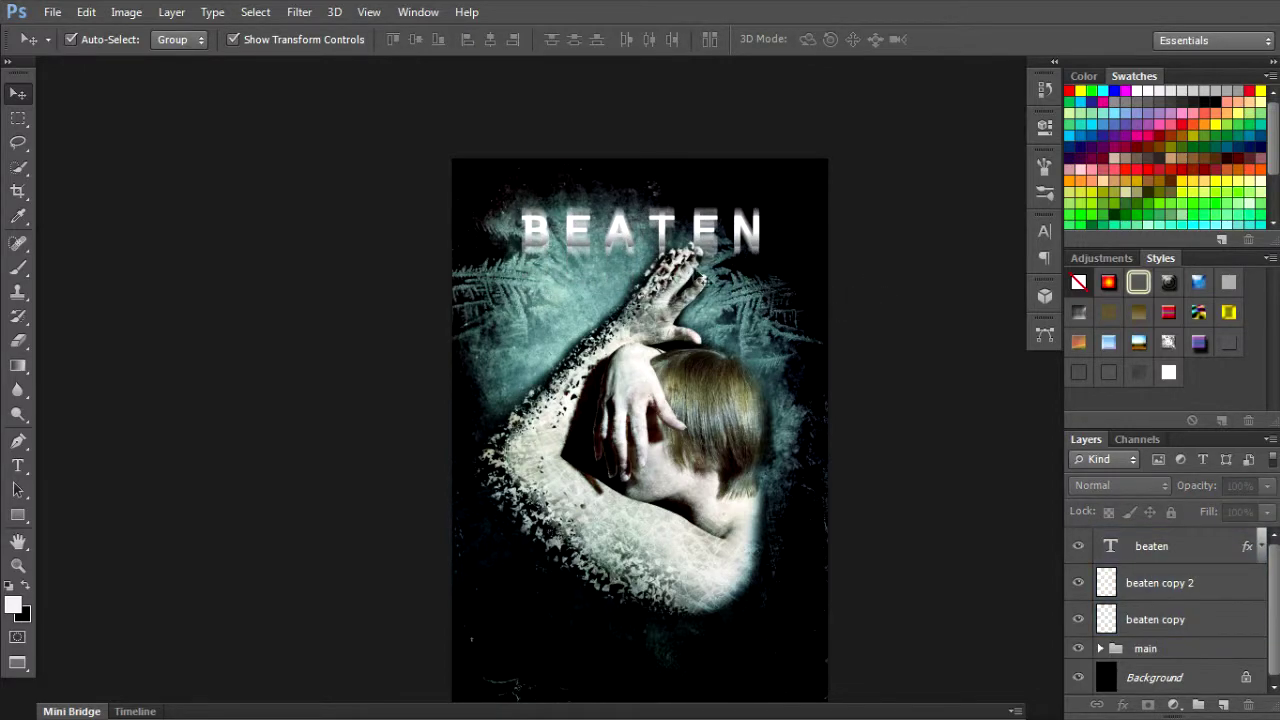
left_click(643, 233, "ctrl")
left_click_drag(707, 274, 699, 271)
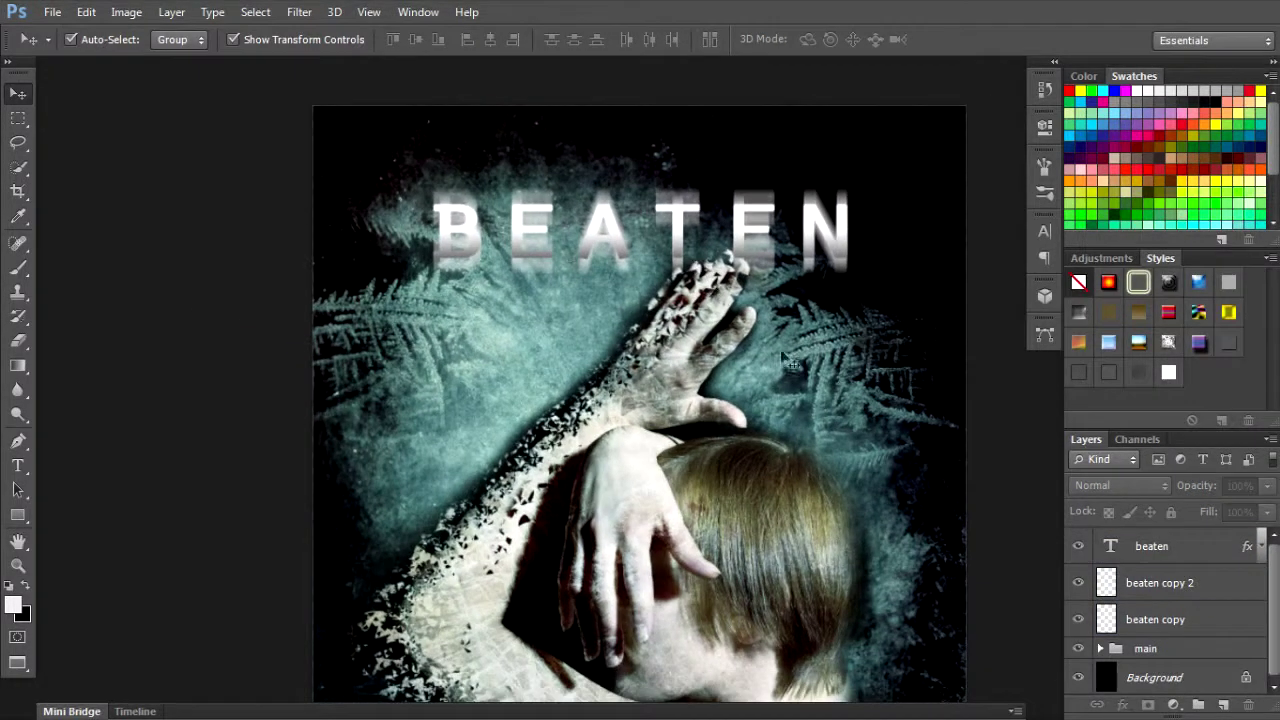
Add a Satin effect to the BEATEN text layer and change its color from black to bright blue
left_click(1224, 558)
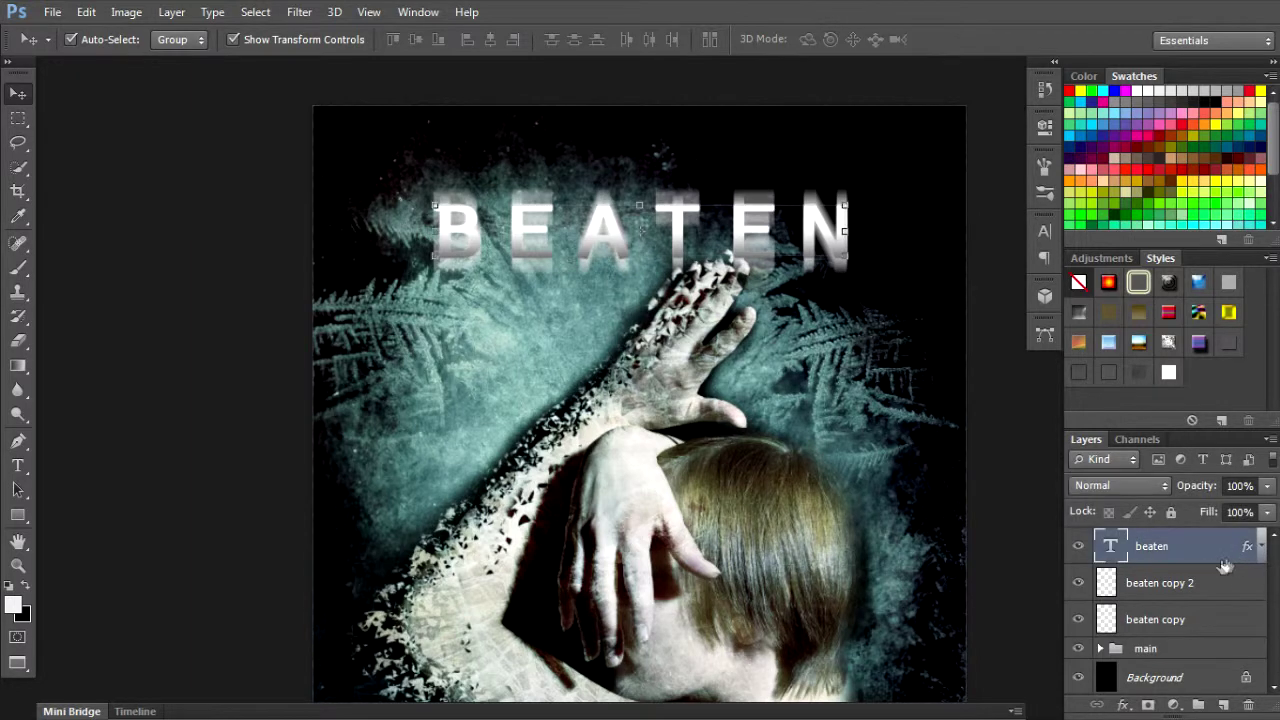
double_click(1224, 558)
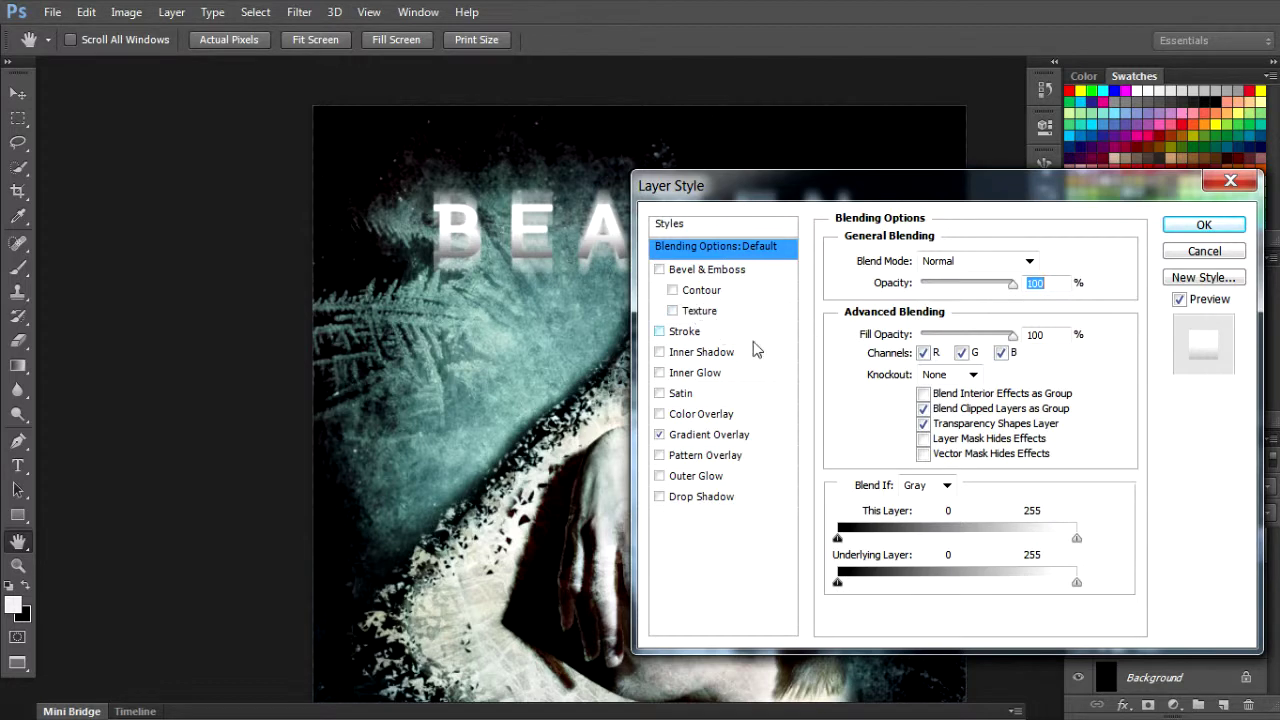
left_click(700, 396)
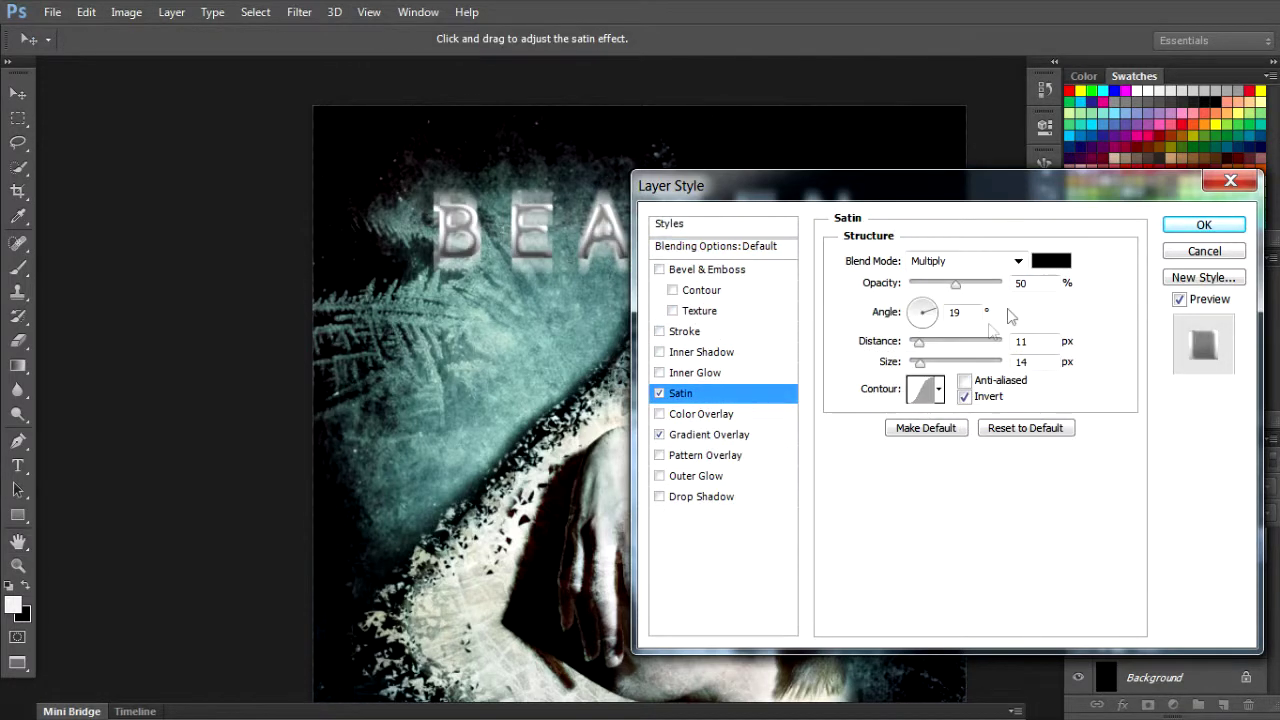
left_click(1050, 260)
left_click(870, 300)
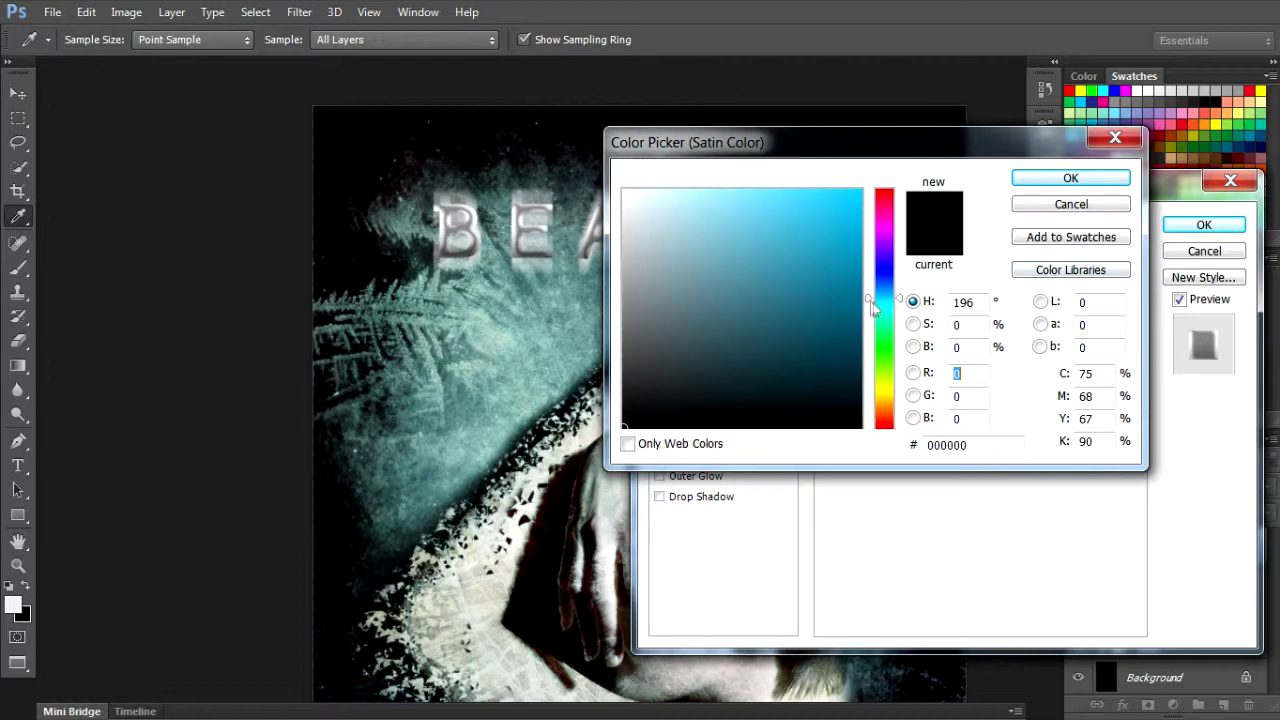
left_click(870, 307)
left_click(823, 283)
left_click(882, 294)
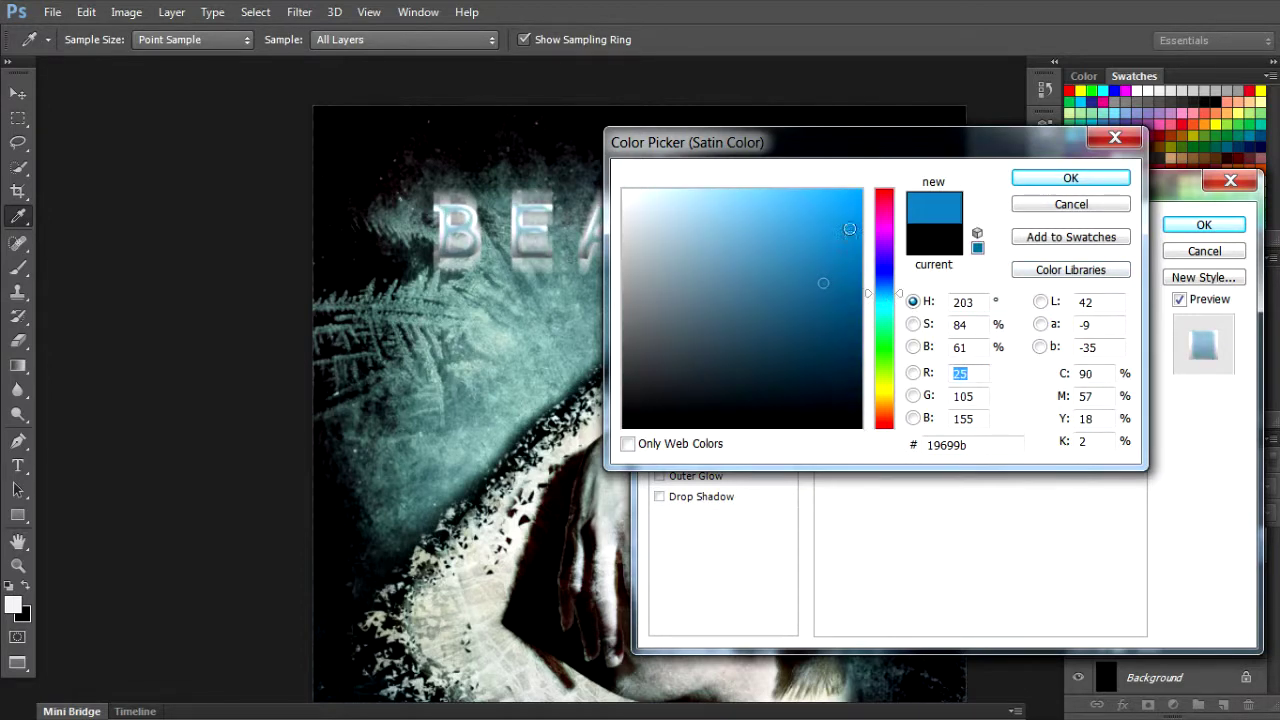
left_click(849, 207)
left_click(1068, 177)
Set the title's Satin blend mode to Color Burn, lower its opacity below 50% and apply the layer style
left_click(988, 262)
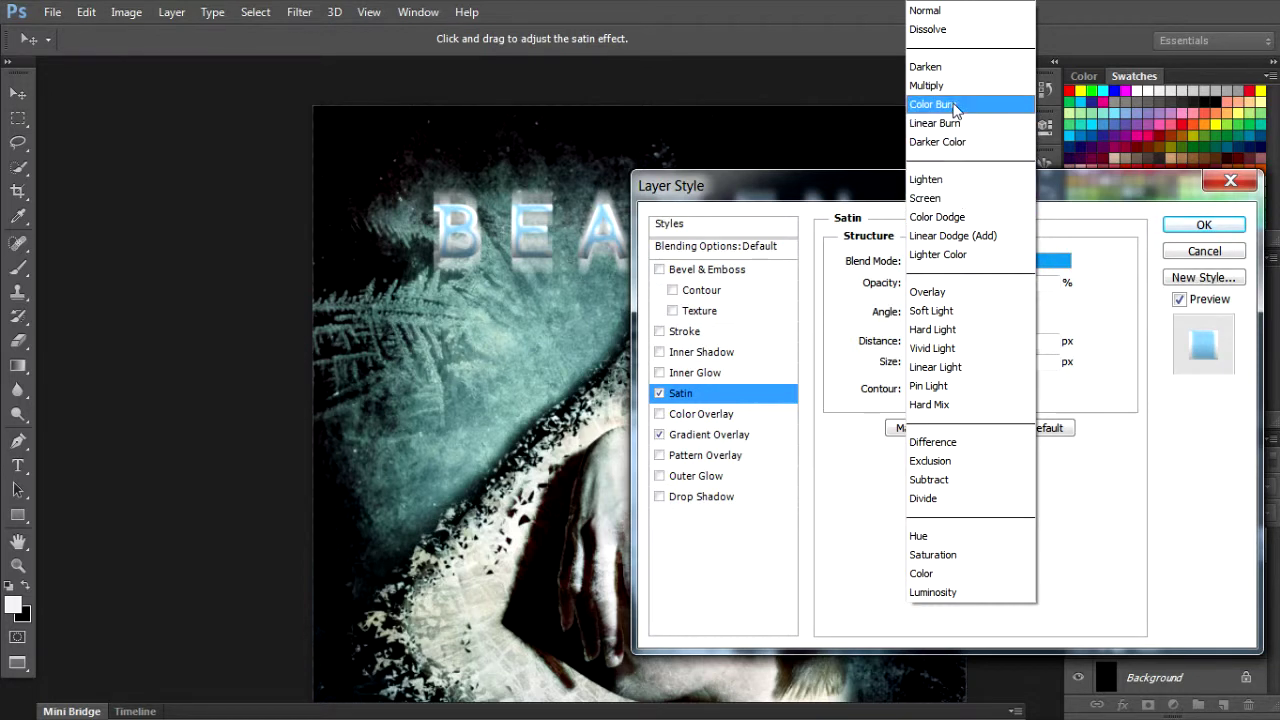
left_click(955, 106)
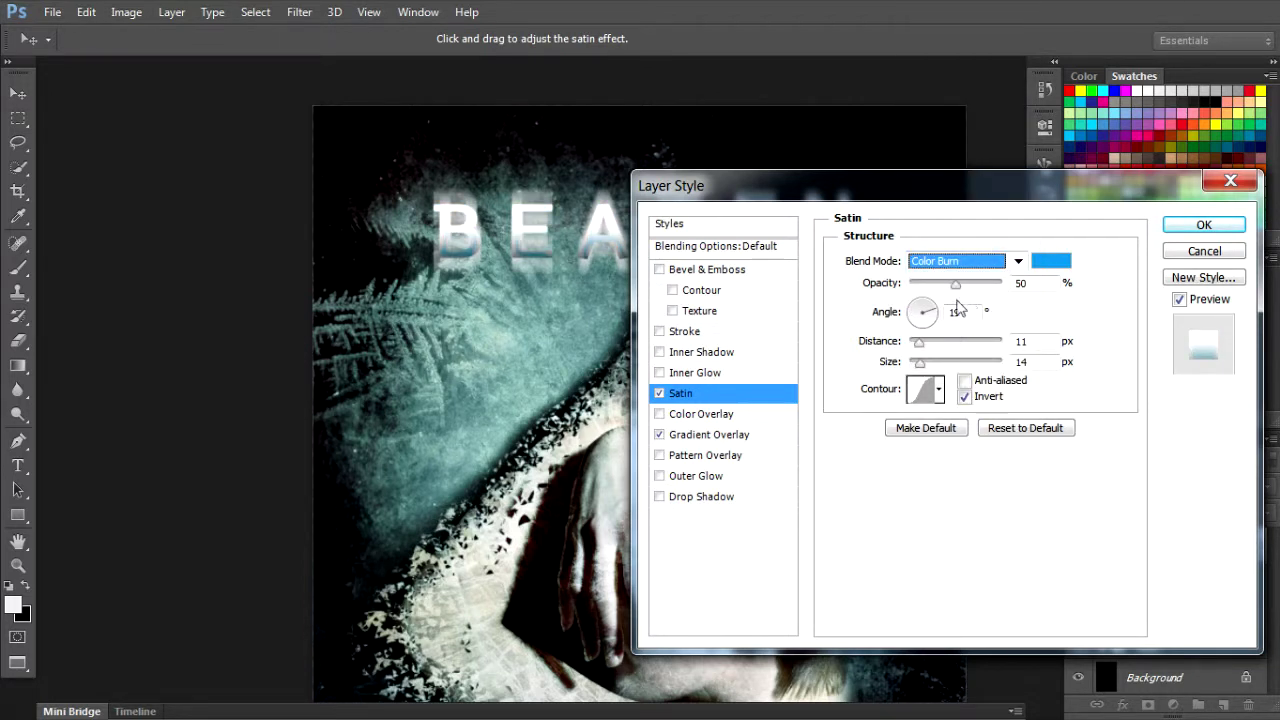
left_click_drag(955, 284, 930, 290)
key("Return")
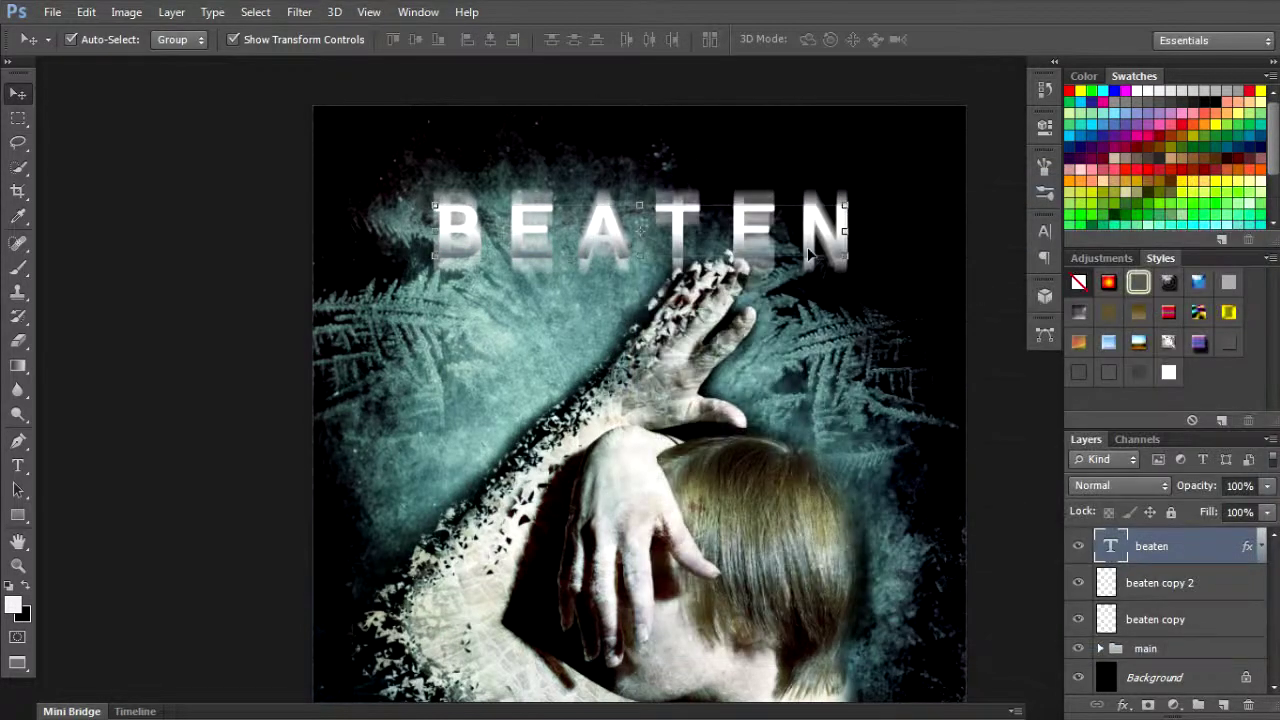
scroll(840, 251, "up", 2)
left_click_drag(738, 258, 688, 249)
left_click(247, 333)
scroll(628, 367, "down", 3)
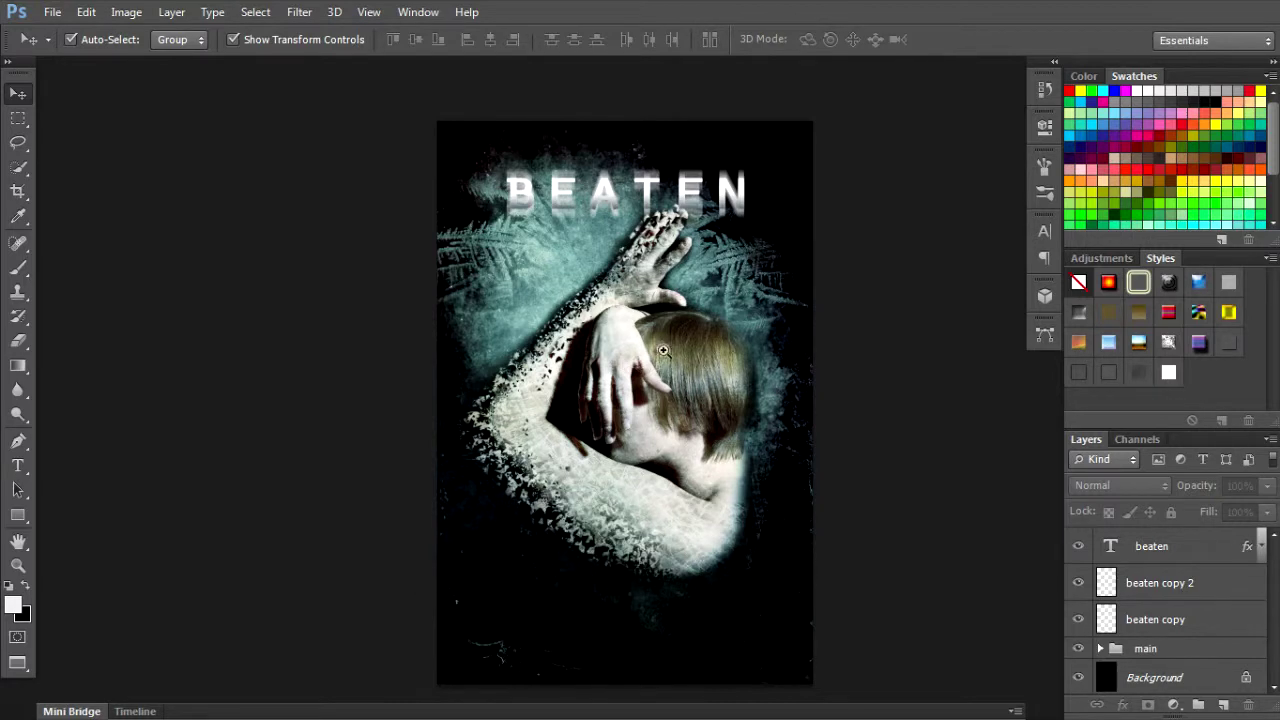
Duplicate the credit text layer from credit.psd into the "beaten 2" document
scroll(613, 421, "up", 1)
scroll(613, 421, "down", 2)
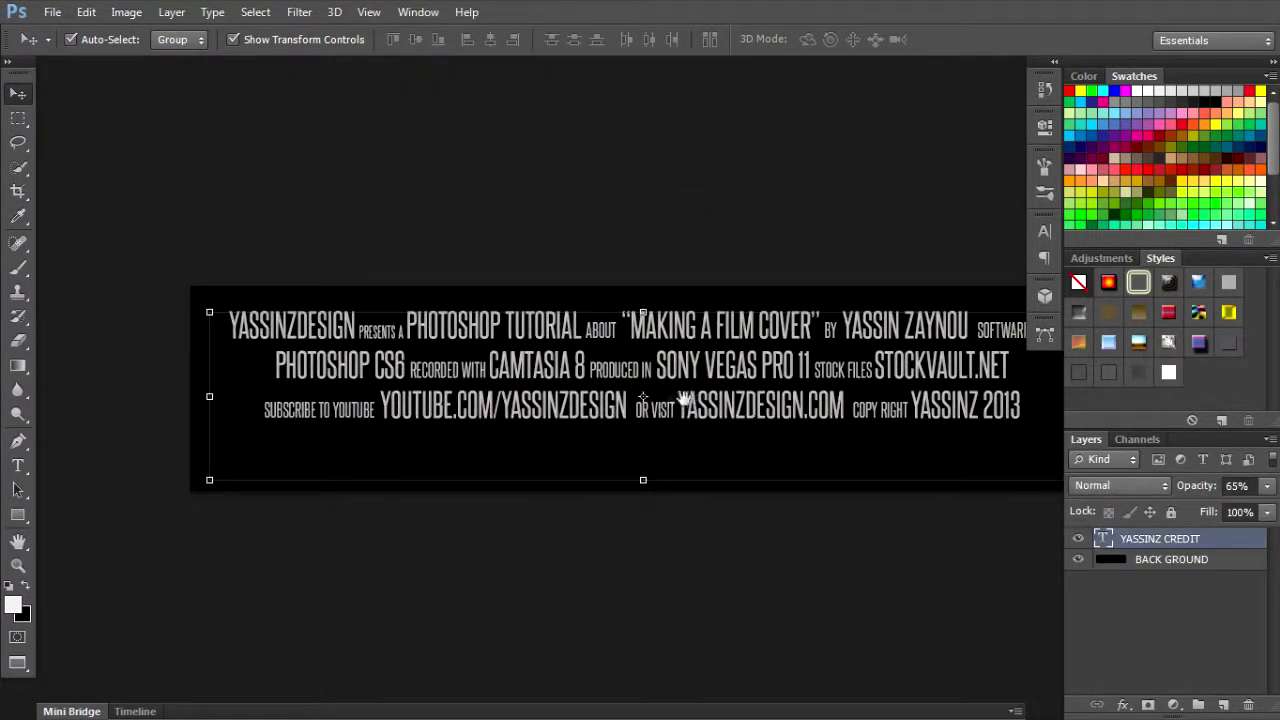
left_click_drag(684, 398, 604, 411)
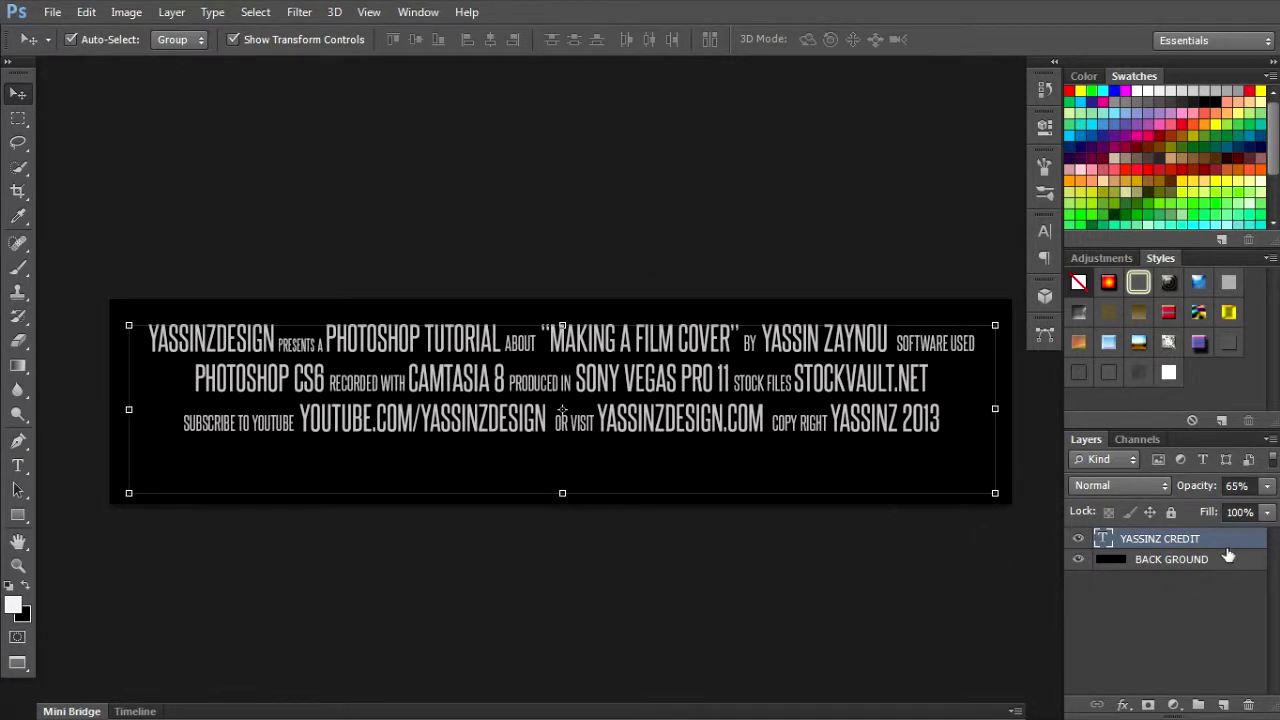
left_click_drag(1226, 545, 1236, 708)
left_click(700, 281)
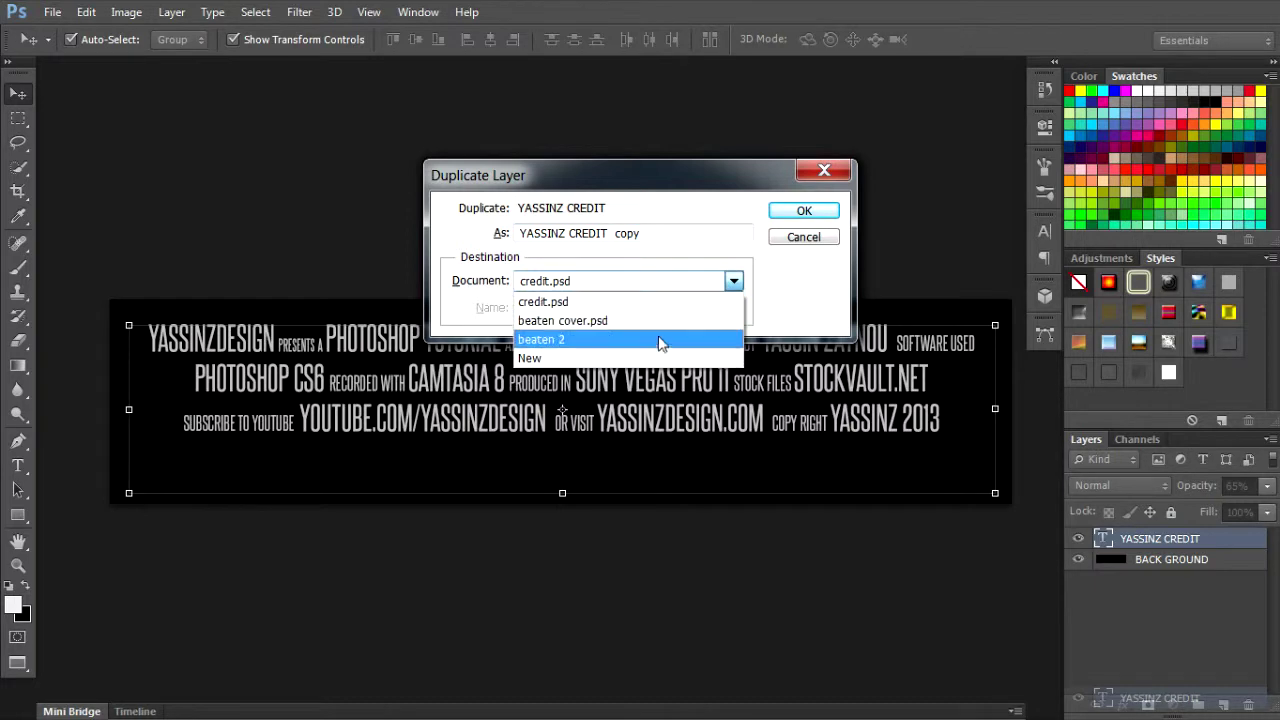
left_click(660, 340)
key("Return")
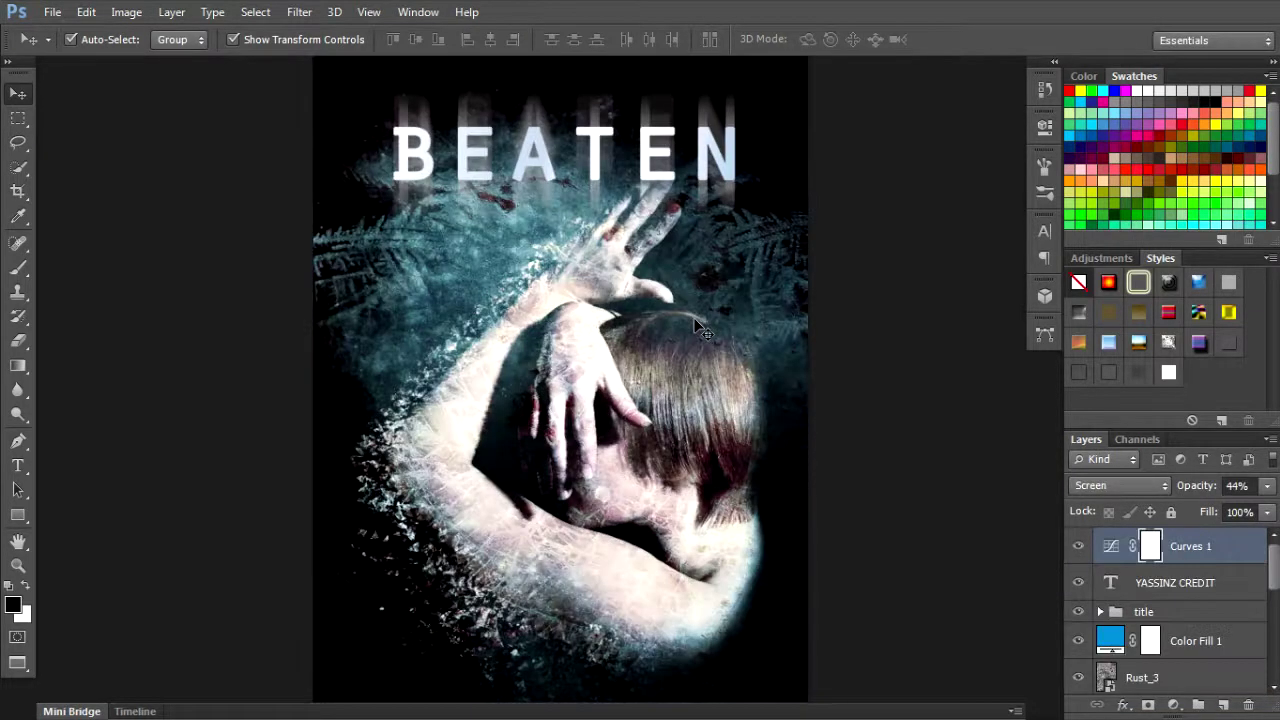
Move the credit text to the bottom of the "beaten 2" poster and scale it down to fit the poster's width
scroll(670, 455, "down", 5)
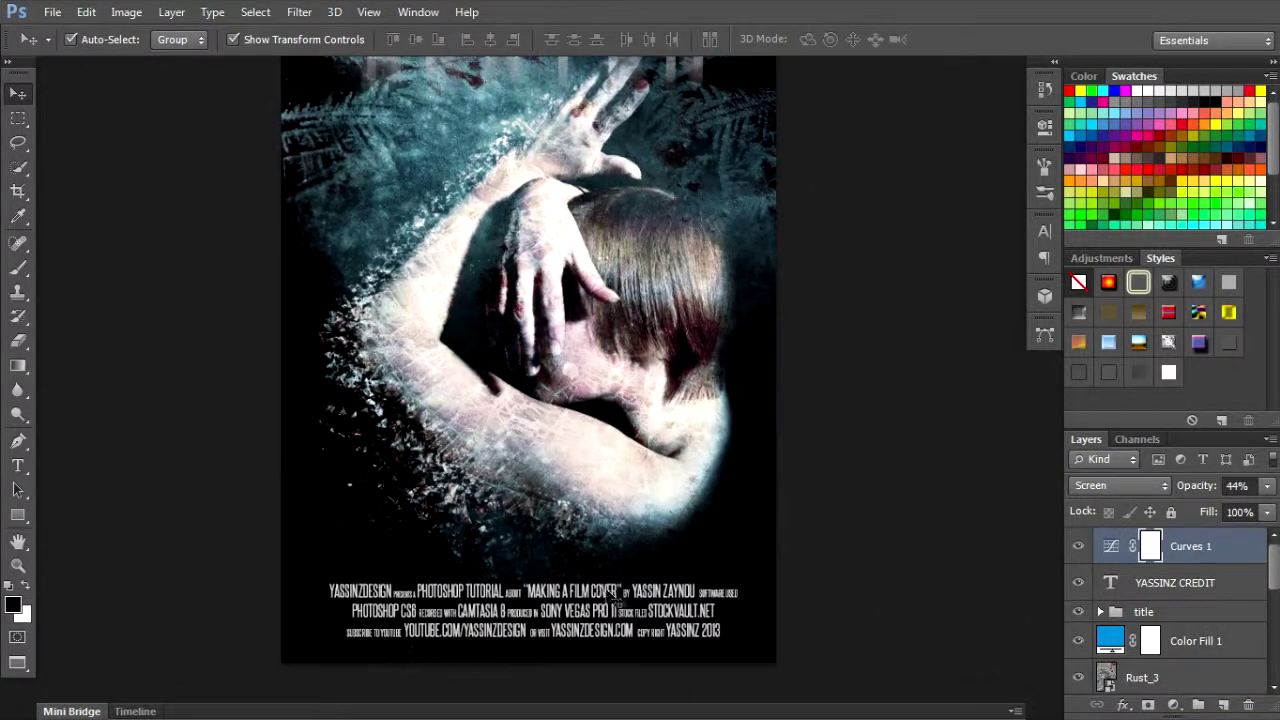
scroll(595, 553, "down", 4)
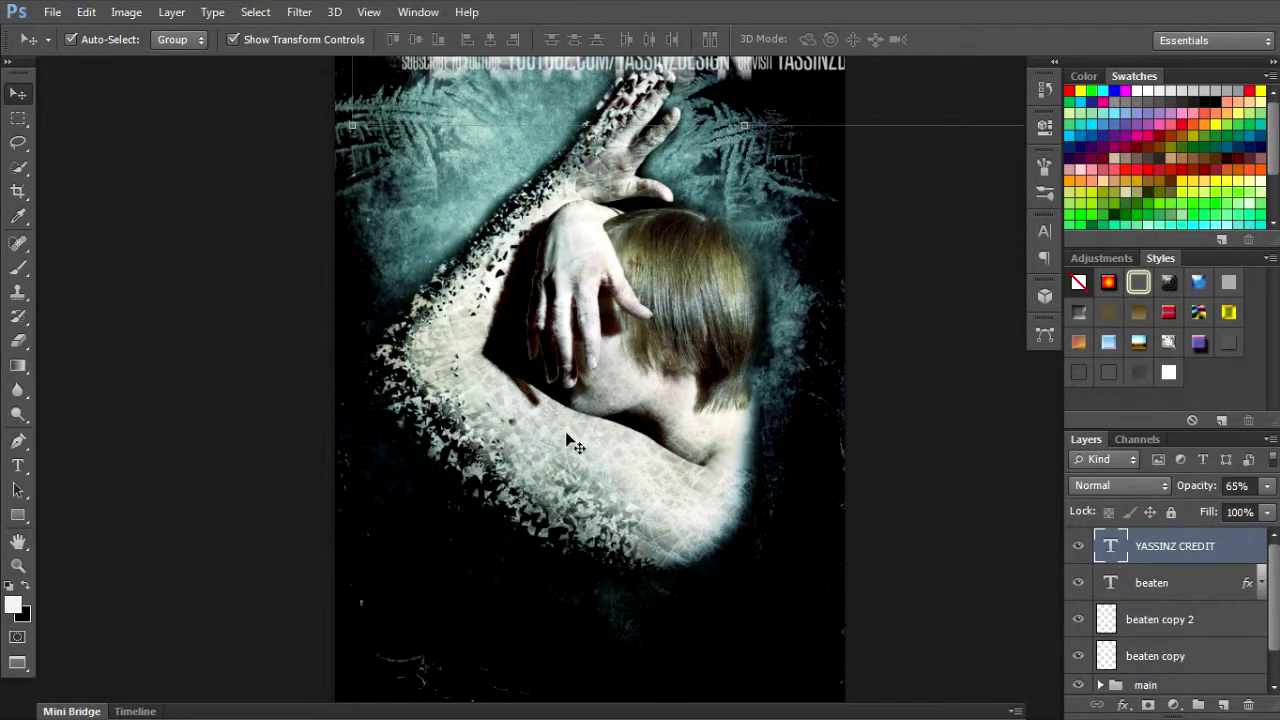
scroll(570, 440, "down", 2)
left_click_drag(620, 200, 623, 554)
left_click_drag(818, 524, 759, 536)
left_click_drag(653, 566, 637, 570)
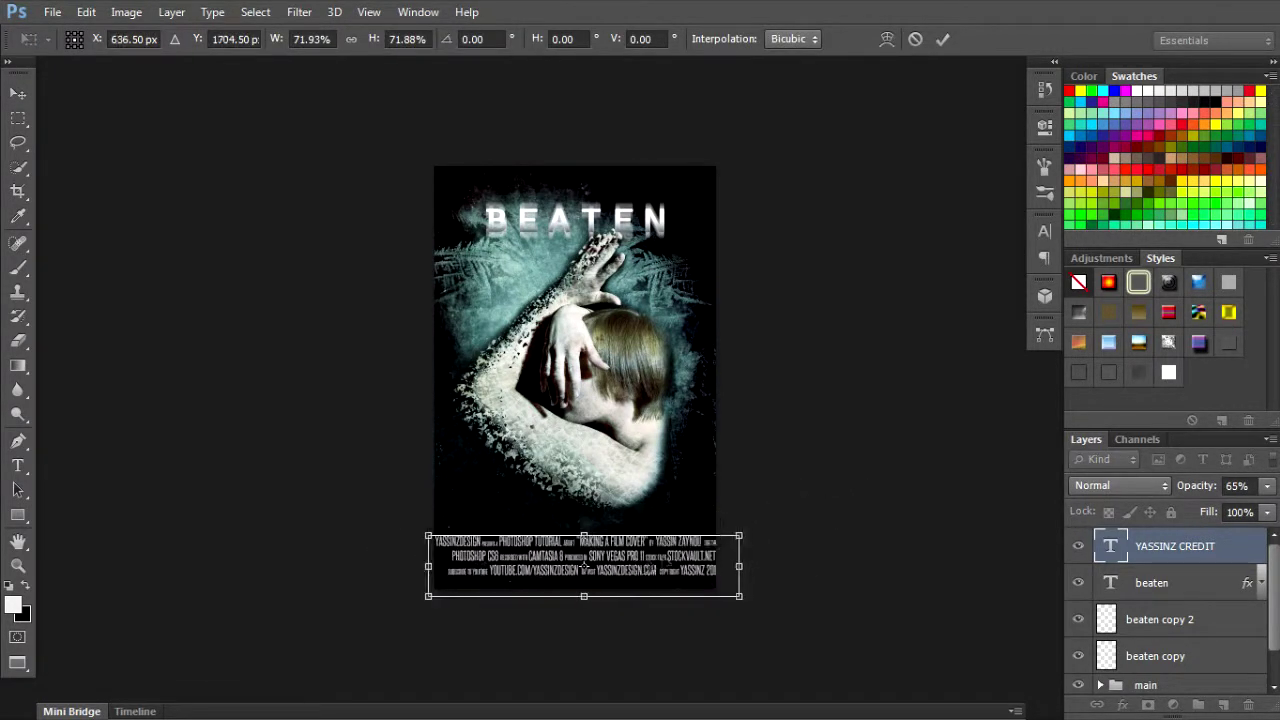
left_click_drag(741, 541, 721, 540)
key("Return")
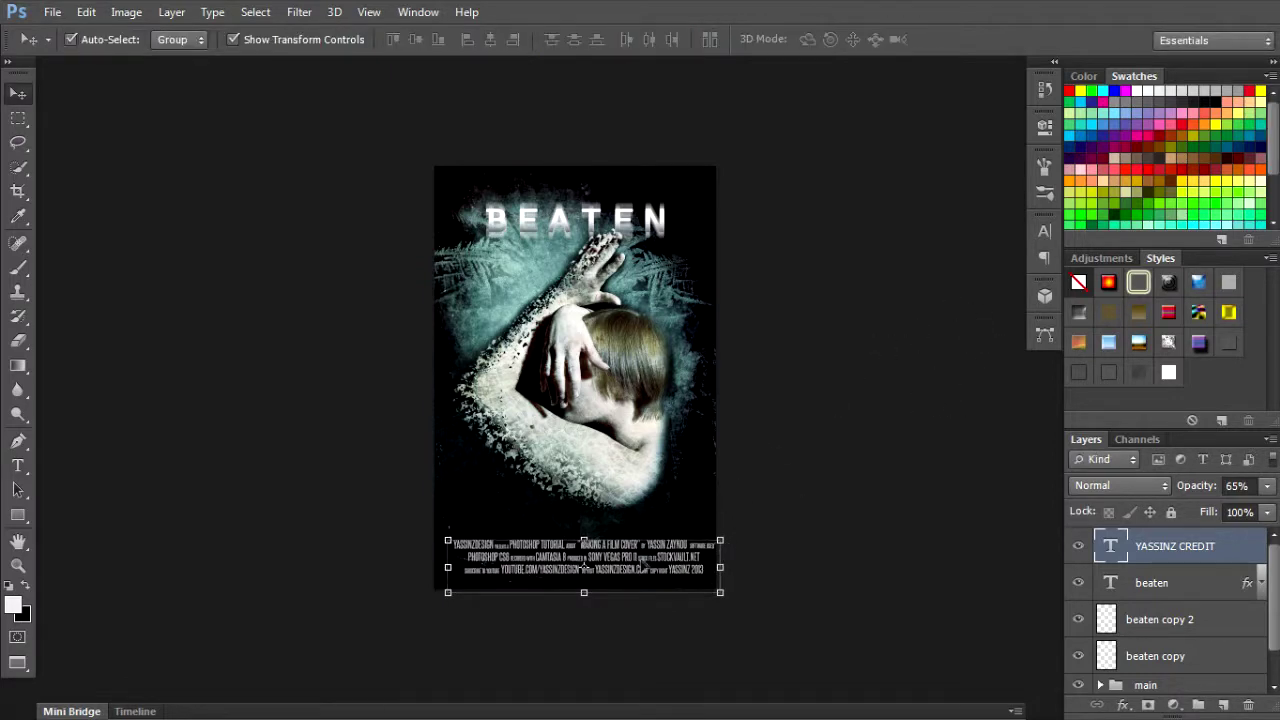
scroll(647, 578, "up", 5)
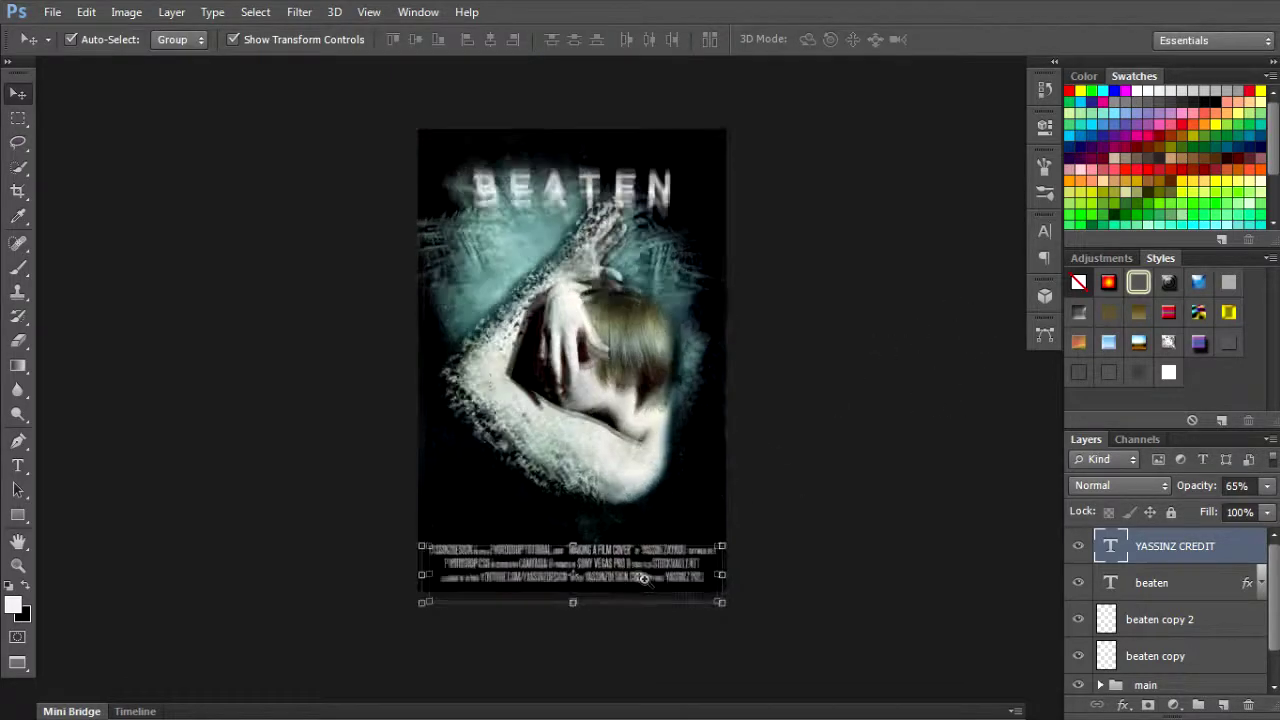
scroll(690, 593, "down", 1)
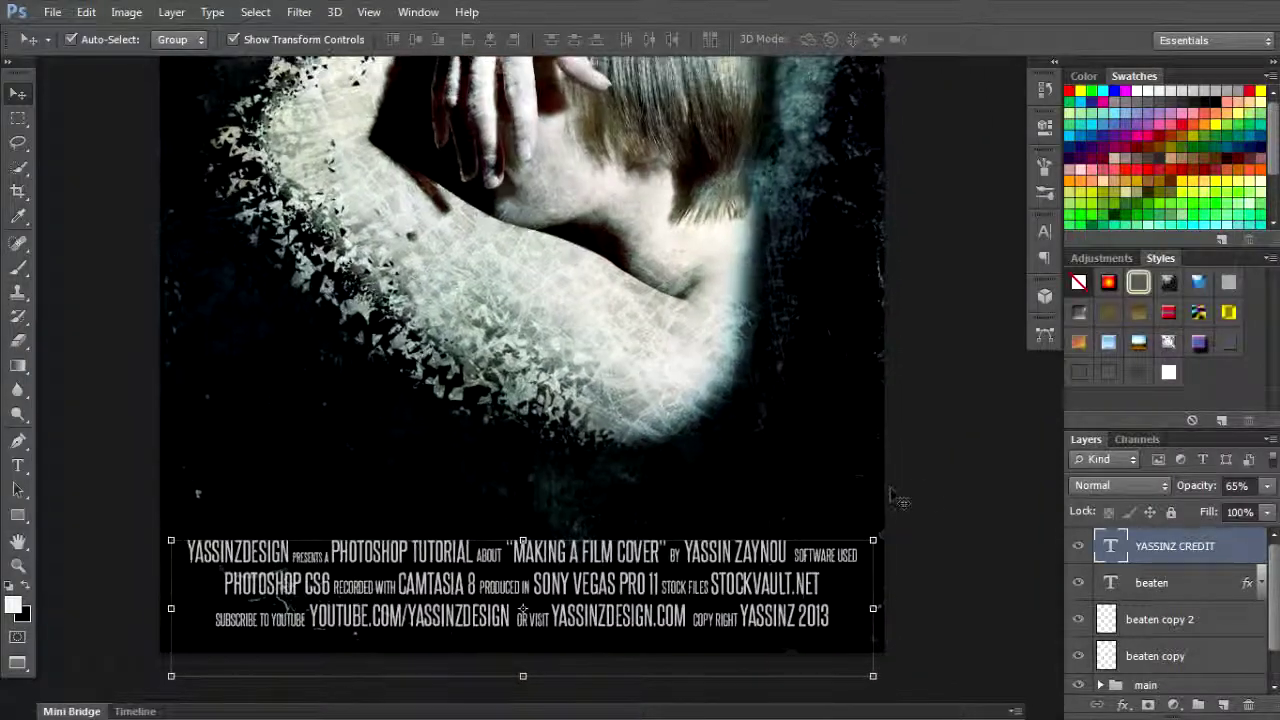
left_click(905, 500)
Inspect the poster up close and as a whole, checking the BEATEN title, the disintegrating arm and the credit block
scroll(630, 552, "down", 4)
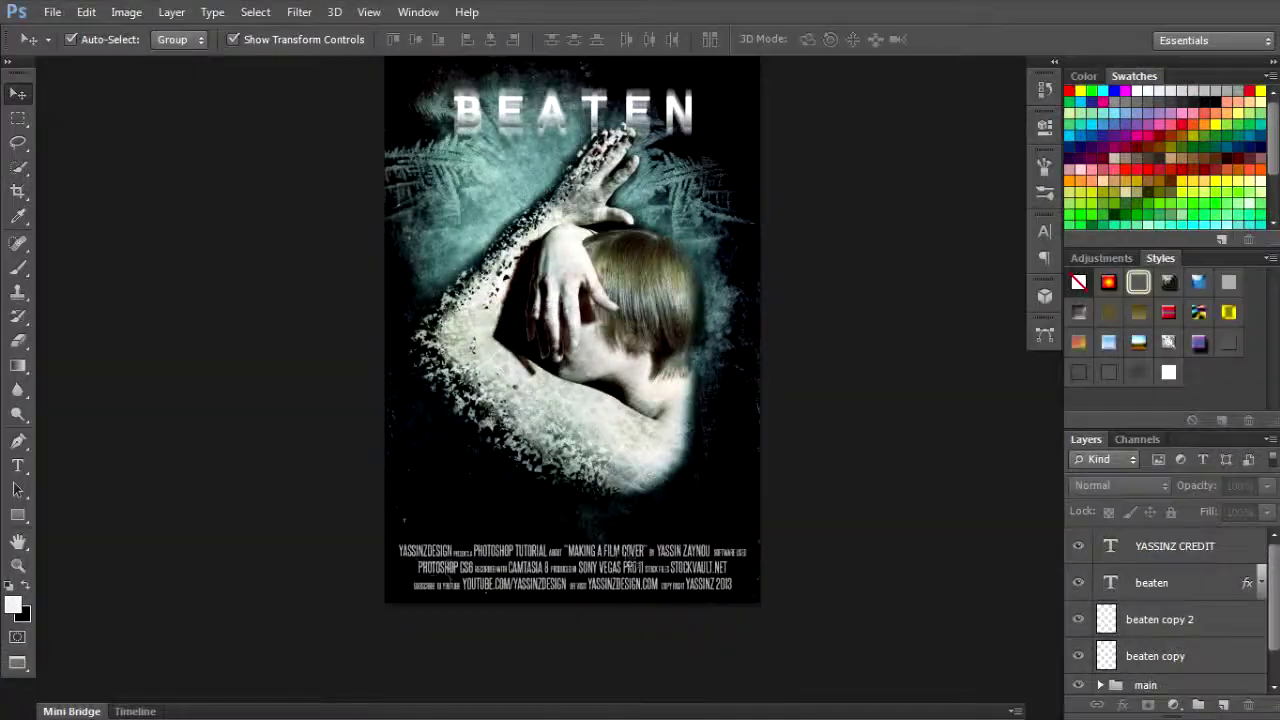
left_click_drag(580, 557, 629, 529)
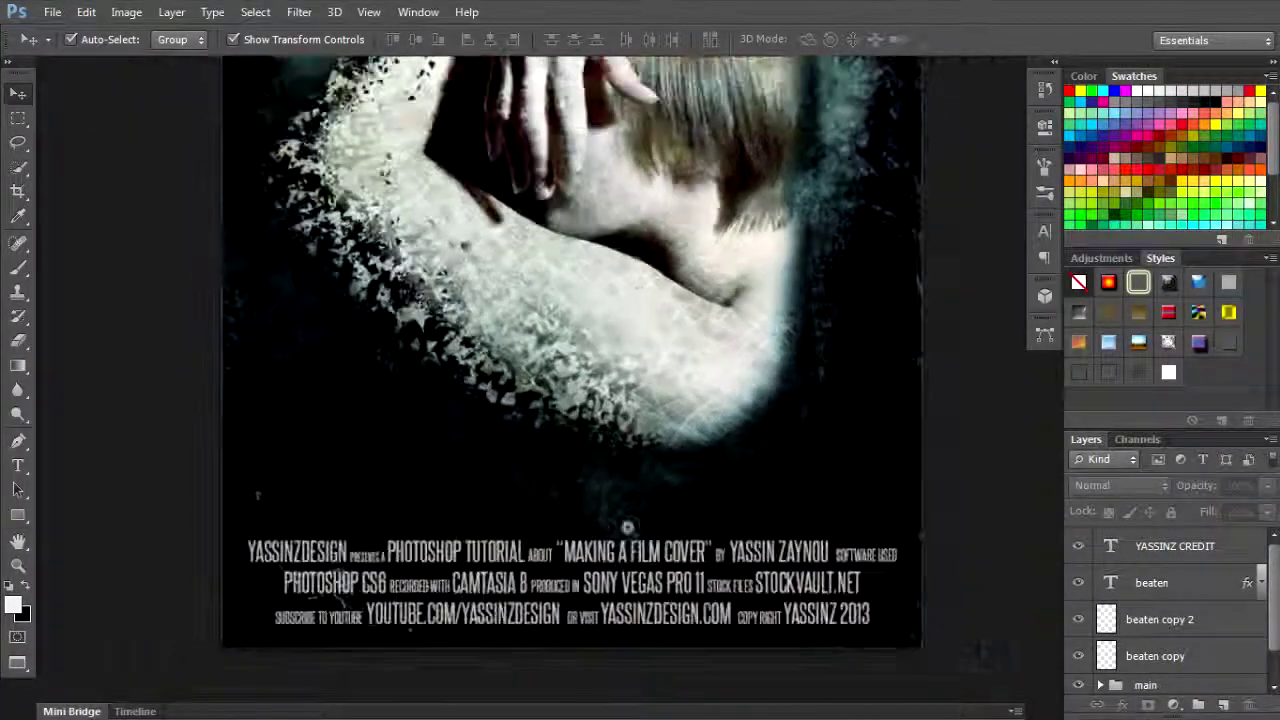
left_click_drag(641, 248, 618, 652)
left_click_drag(588, 82, 594, 333)
scroll(575, 420, "down", 10)
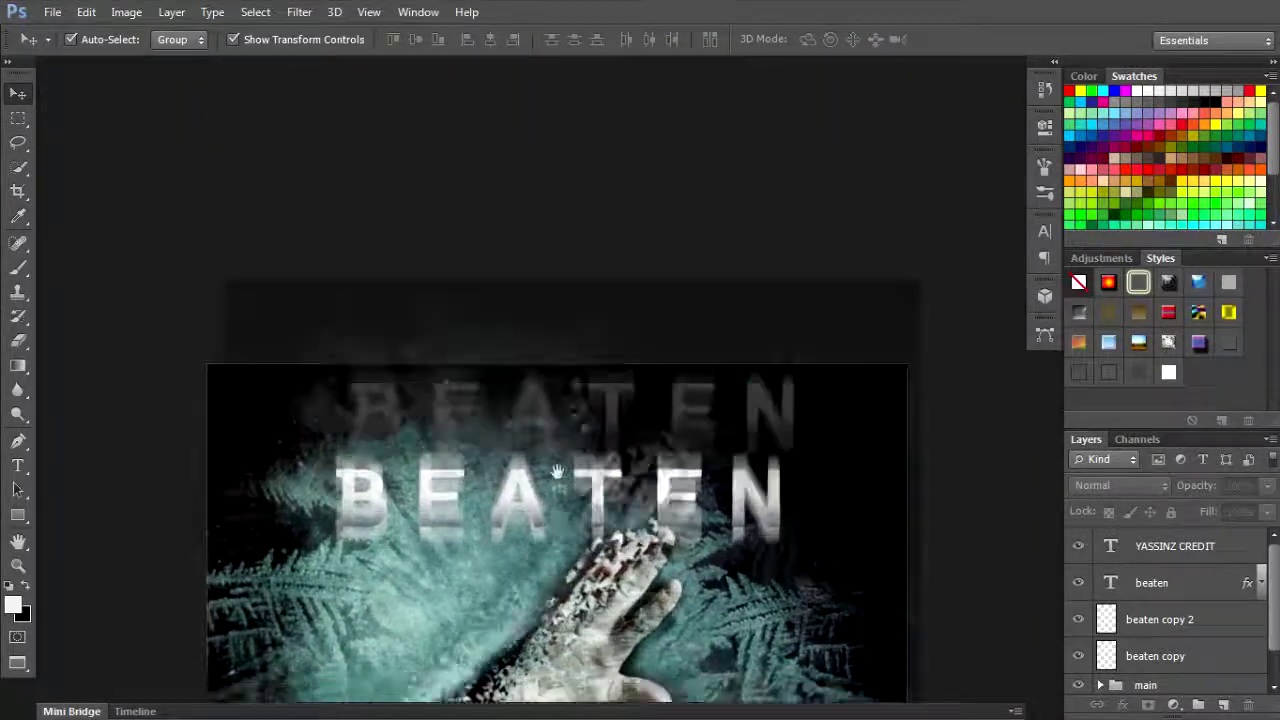
scroll(565, 456, "down", 2)
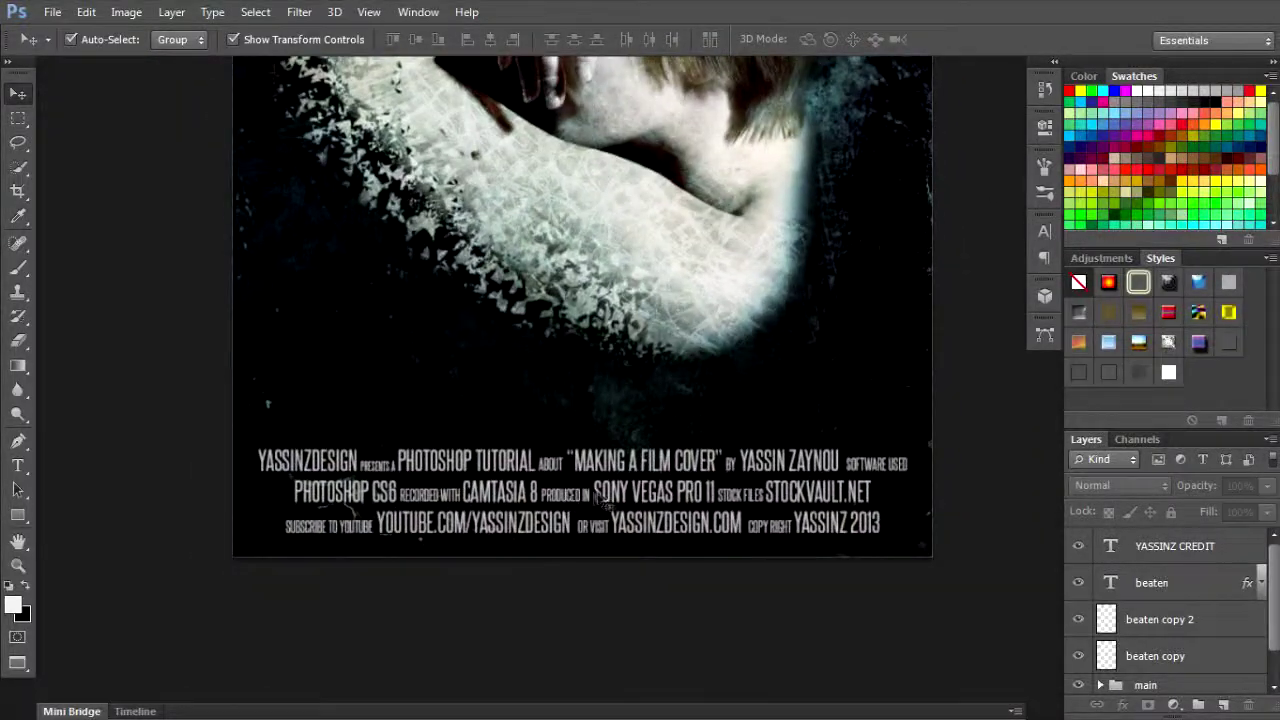
scroll(610, 420, "down", 4)
scroll(623, 307, "up", 4)
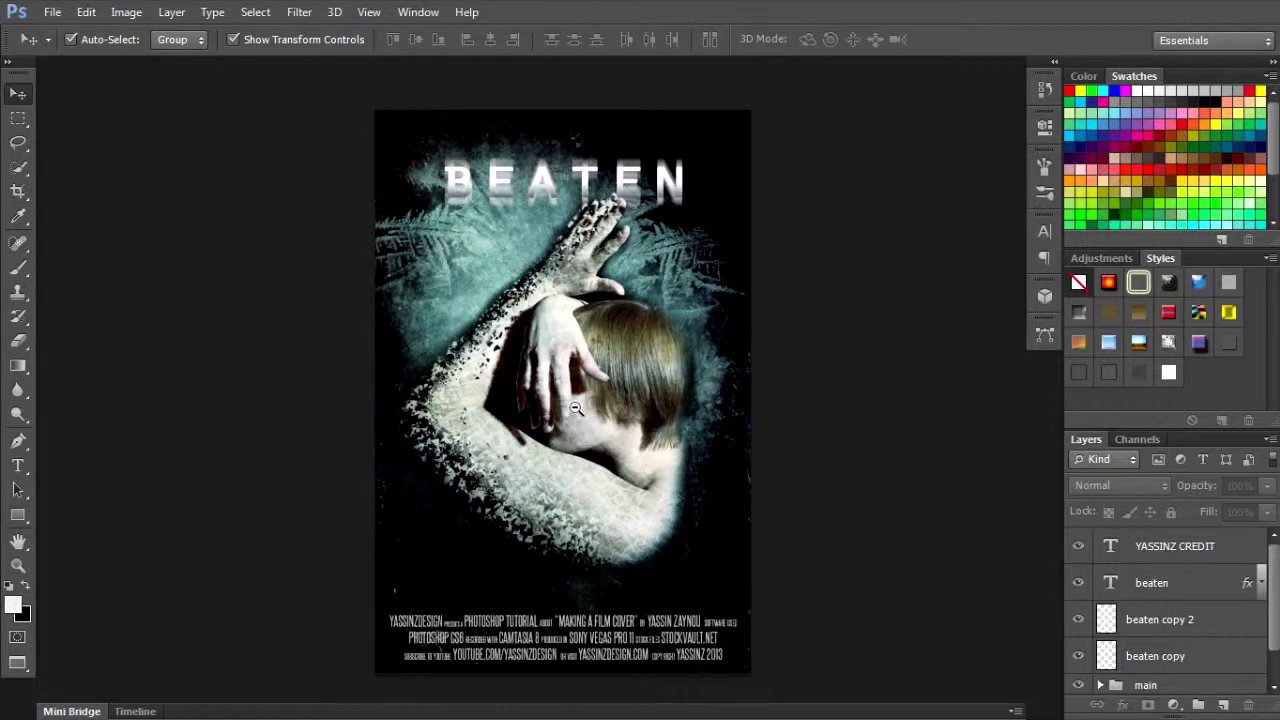
scroll(585, 412, "down", 2)
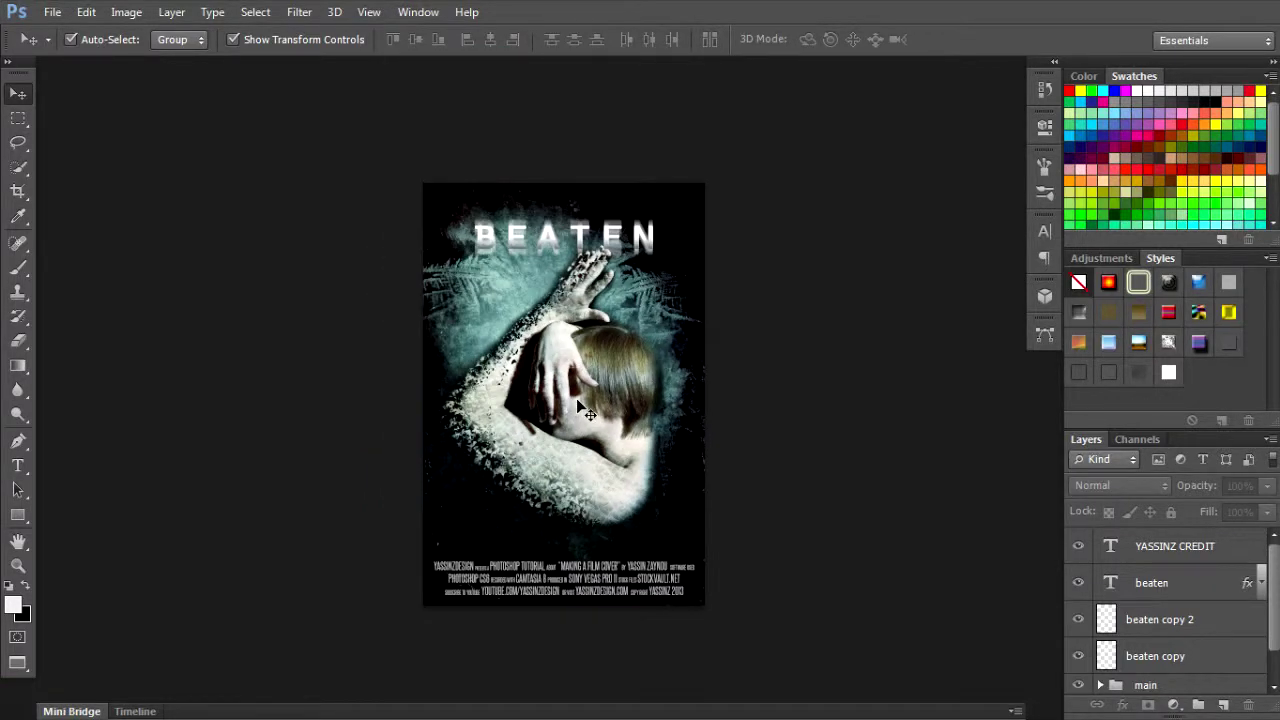